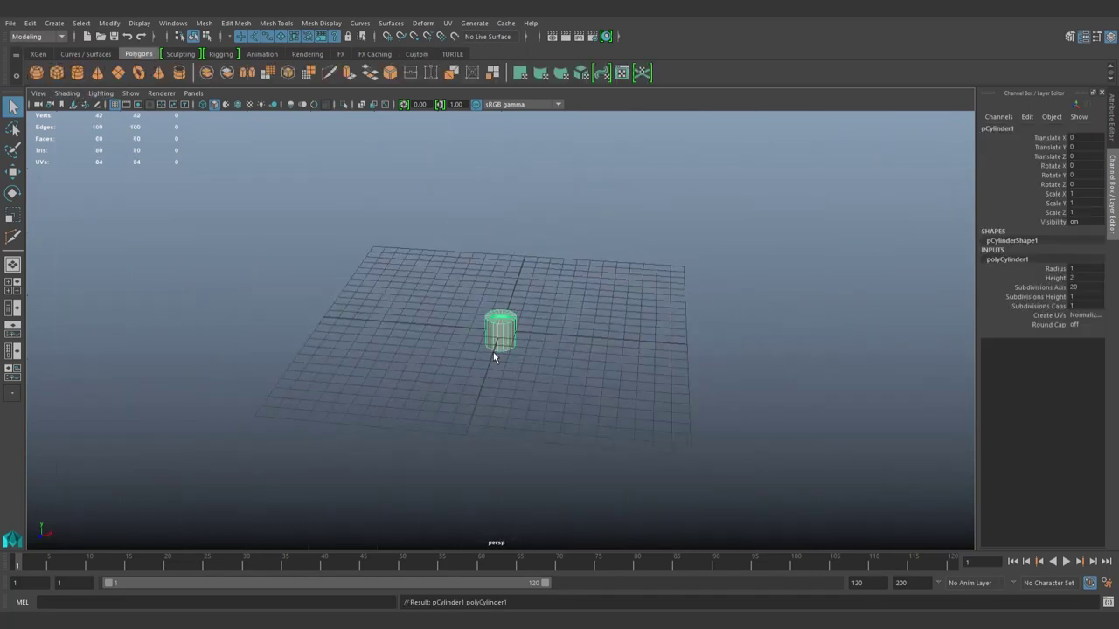
Set the cylinder's Rotate Z to 90 to lay it on its side
type("90")
key("Return")
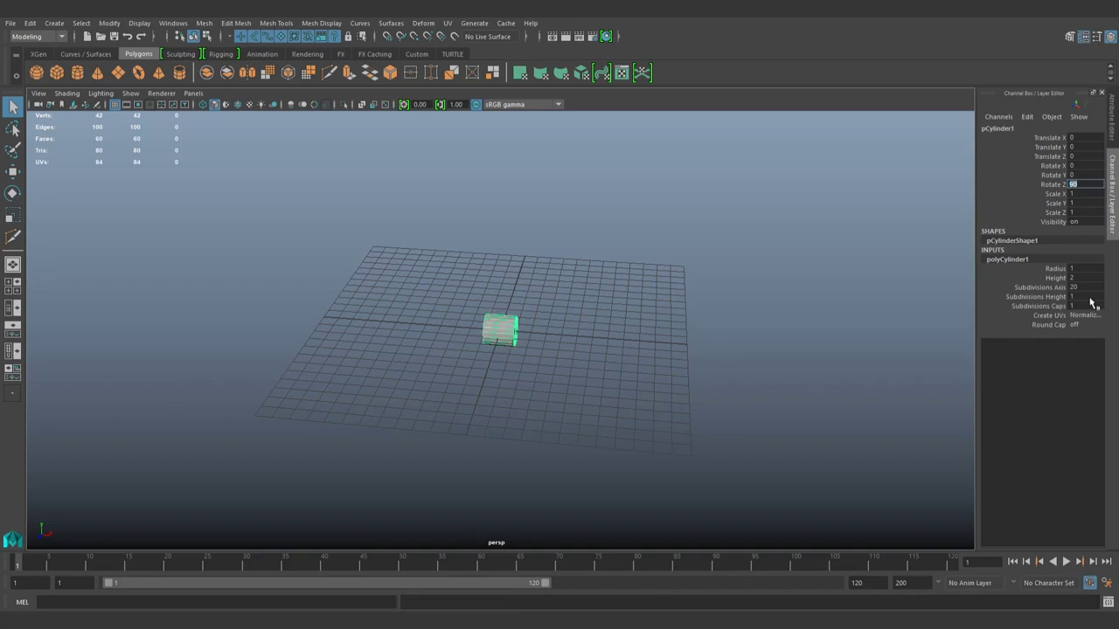
mouse_move(638, 360)
left_mouse_down("alt")
mouse_move(332, 367)
mouse_move(490, 367)
mouse_move(536, 391)
mouse_move(489, 367)
mouse_move(699, 340)
left_mouse_up("alt")
Stretch the cylinder into a long thin rod with Scale Y 5, then lengthen it further
key("r")
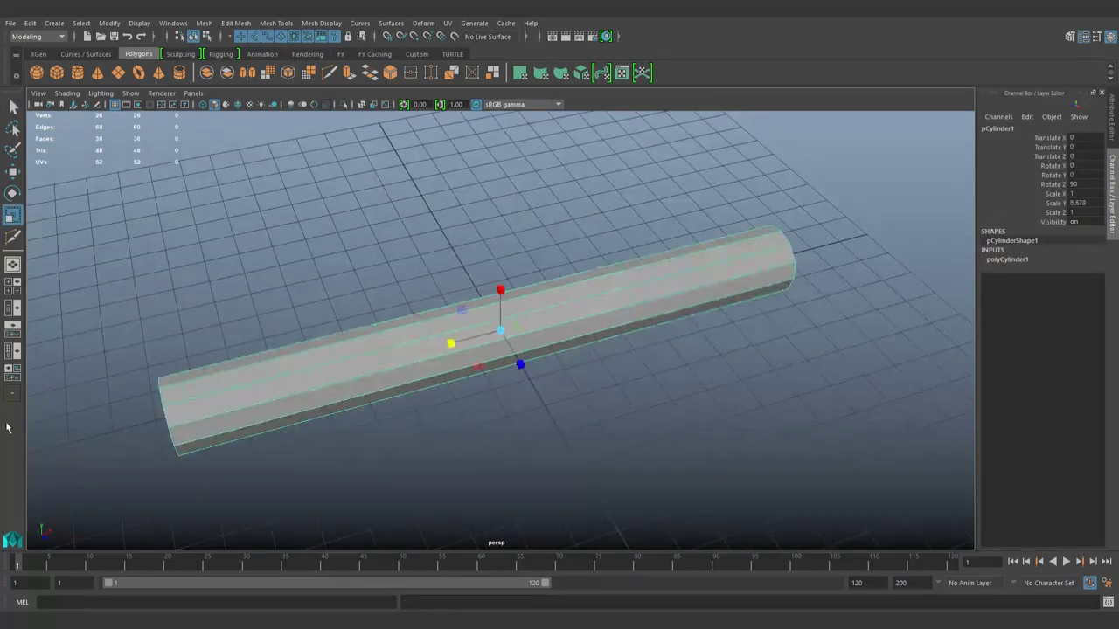
left_click_drag(524, 367, 662, 400, "alt")
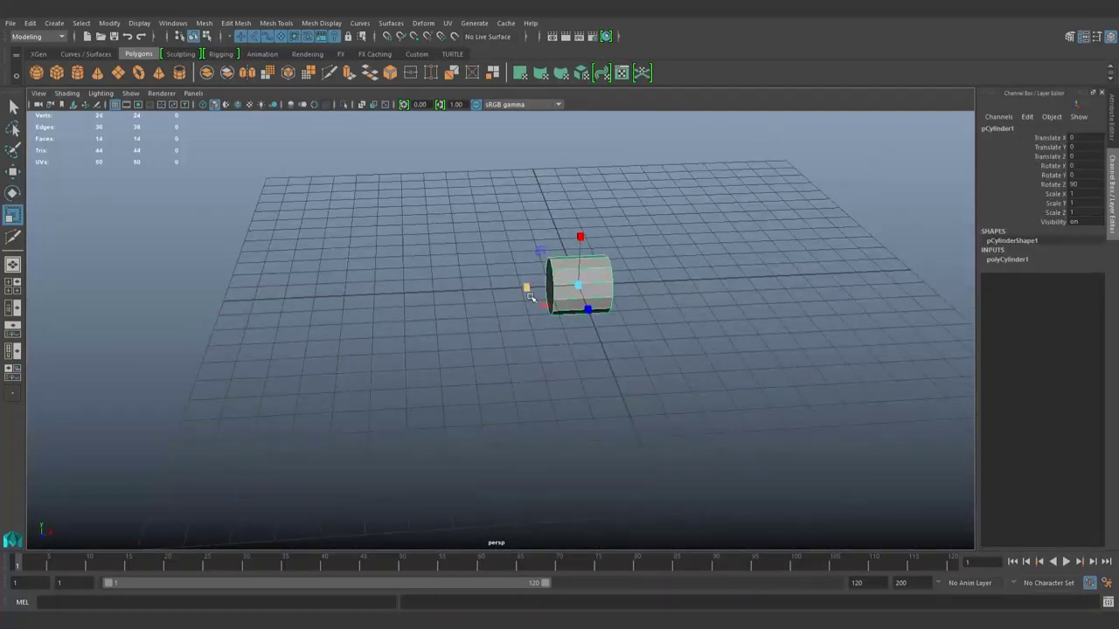
left_click_drag(527, 289, 1049, 260)
type("5")
key("Return")
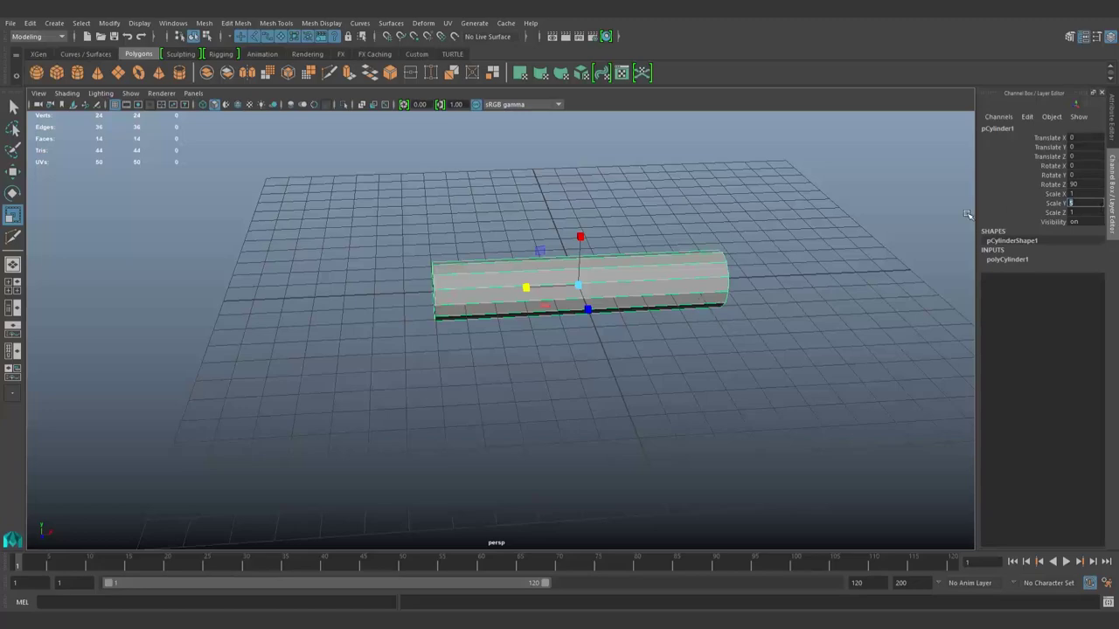
middle_click_drag(967, 214, 1032, 214)
mouse_move(967, 216)
left_mouse_down("alt")
mouse_move(524, 419)
mouse_move(534, 297)
mouse_move(452, 372)
mouse_move(577, 312)
left_mouse_up("alt")
scroll(674, 443, "up", 5)
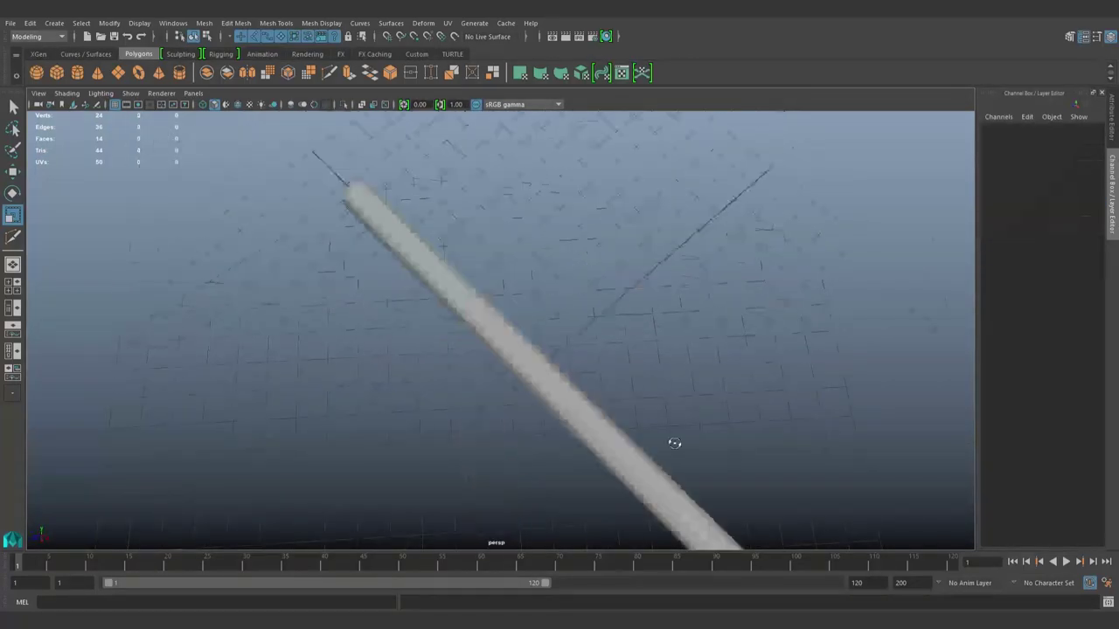
mouse_move(673, 443)
left_mouse_down("alt")
mouse_move(692, 448)
mouse_move(647, 490)
mouse_move(1081, 257)
left_mouse_up("alt")
Insert an edge loop around the rod to divide it
left_click(1112, 201)
mouse_move(936, 279)
left_mouse_down("alt")
mouse_move(1019, 262)
mouse_move(803, 296)
mouse_move(739, 330)
mouse_move(904, 352)
mouse_move(812, 367)
mouse_move(710, 324)
left_mouse_up("alt")
left_click(710, 323)
middle_click_drag(710, 323, 761, 326, "alt")
left_click(763, 334)
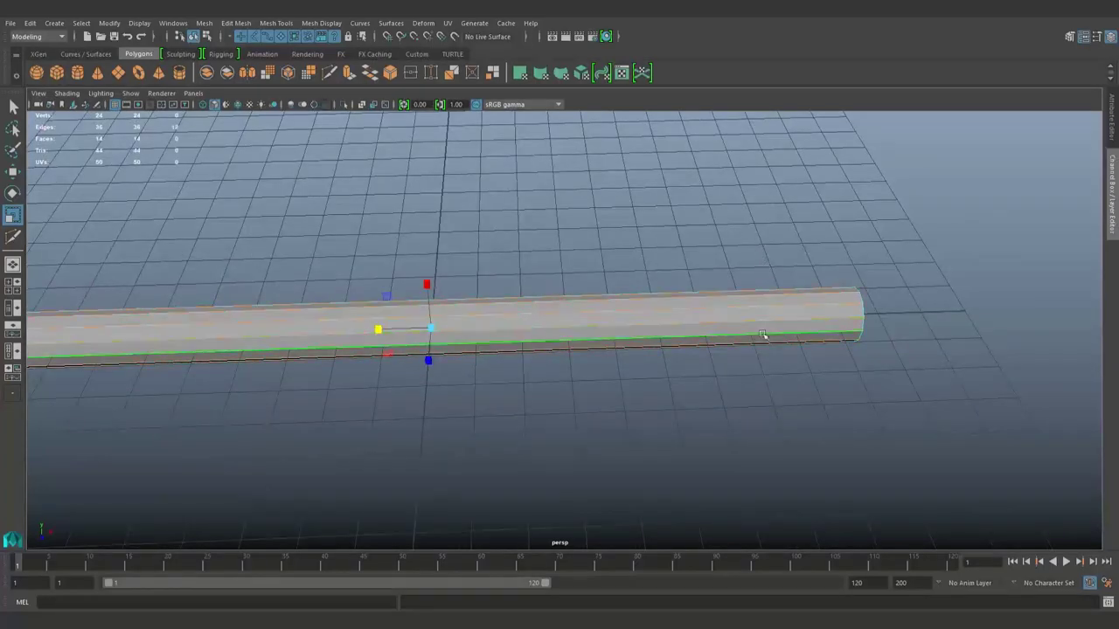
key("y")
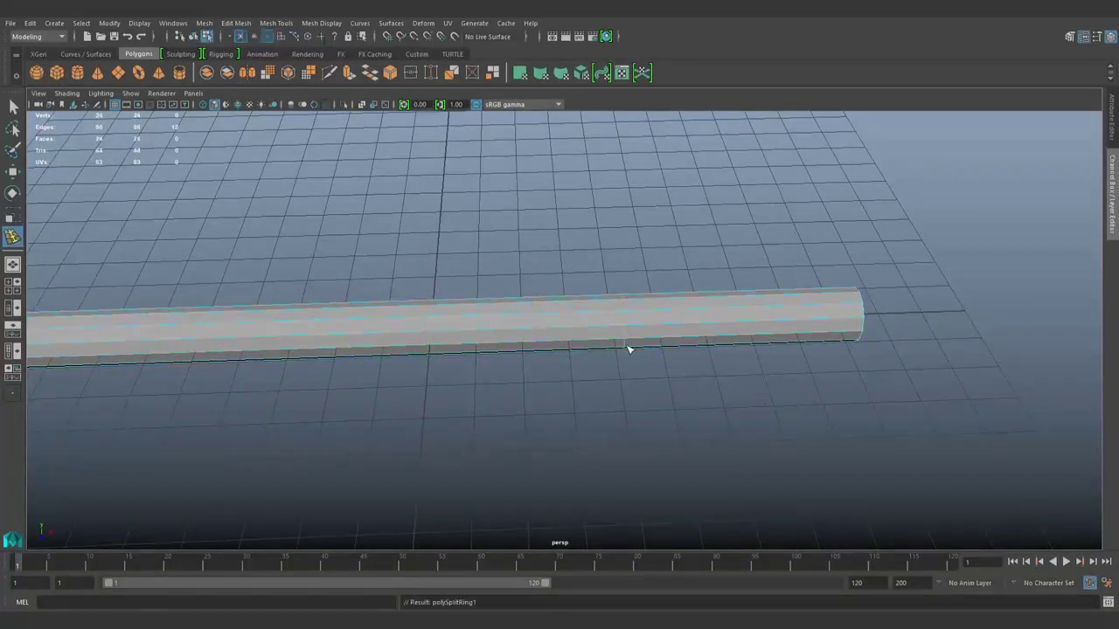
Extrude the rod's right-half faces outward by 0.16 into a thicker end section
left_click_drag(456, 310, 718, 295, "alt")
key("q")
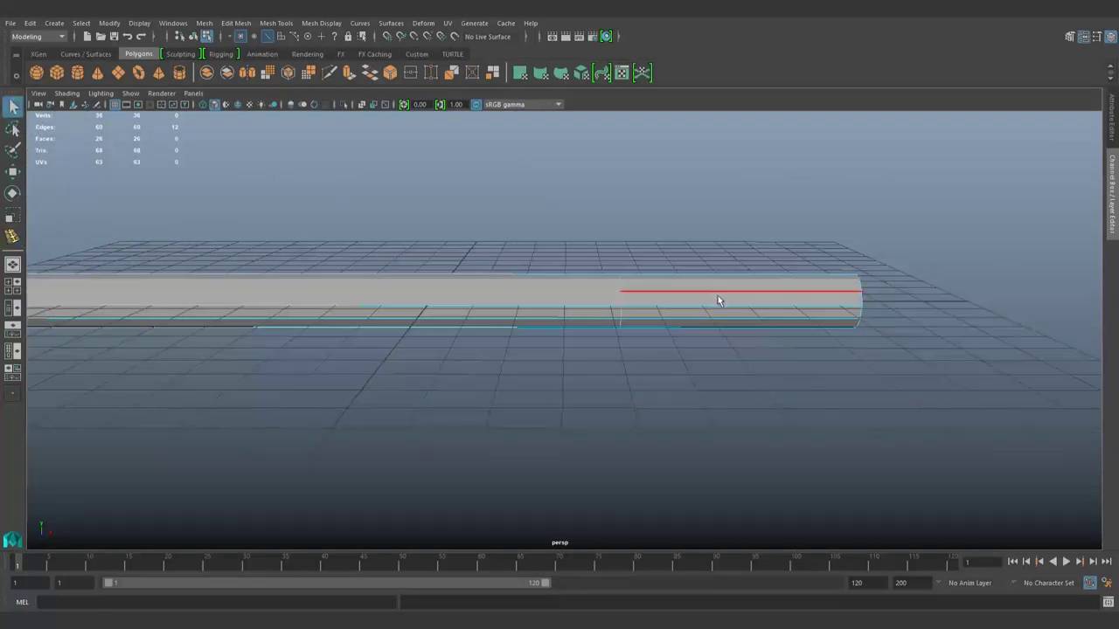
double_click(718, 296)
left_click_drag(729, 396, 792, 345, "alt")
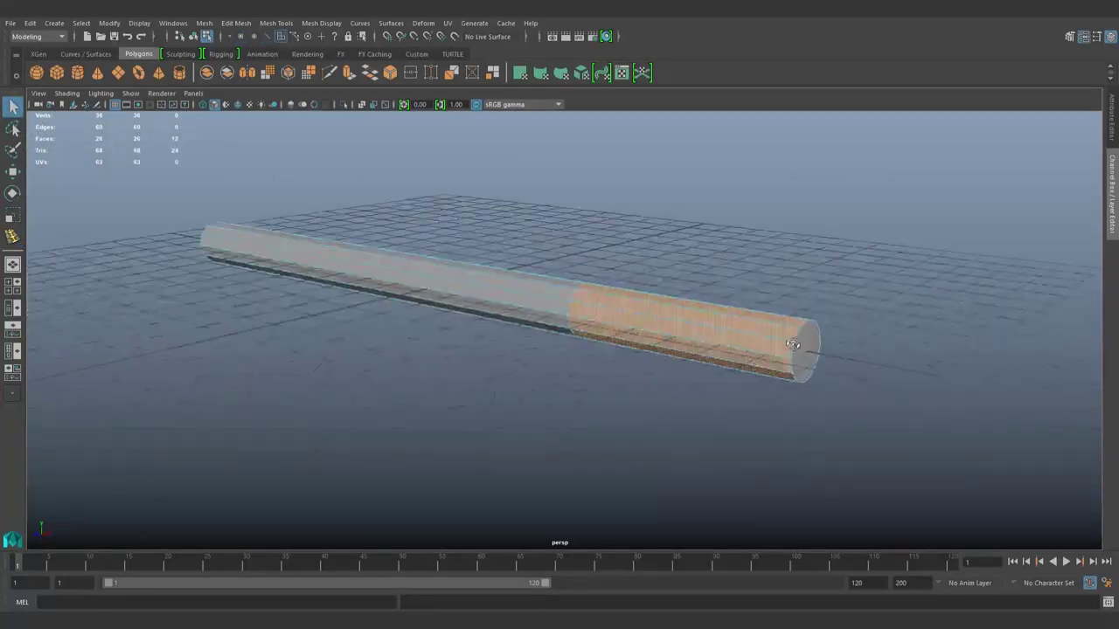
left_click(405, 76)
mouse_move(718, 285)
left_mouse_down()
mouse_move(727, 281)
mouse_move(655, 322)
mouse_move(700, 329)
mouse_move(659, 325)
left_mouse_up()
Extrude a ring of faces around the rod into a collar
key("q")
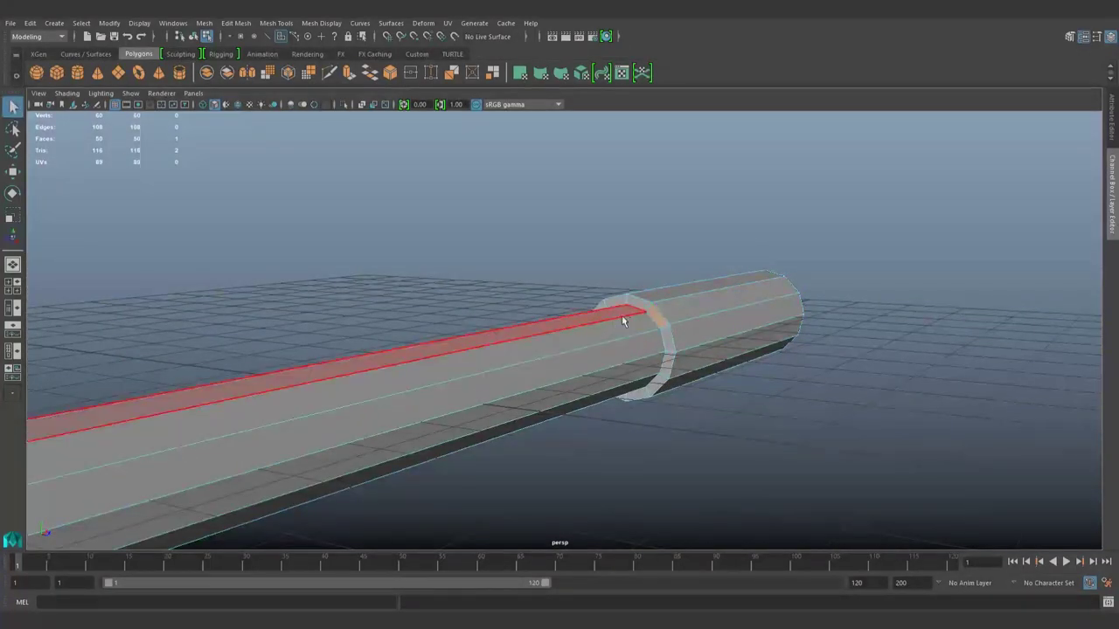
double_click(661, 327)
left_click(348, 72)
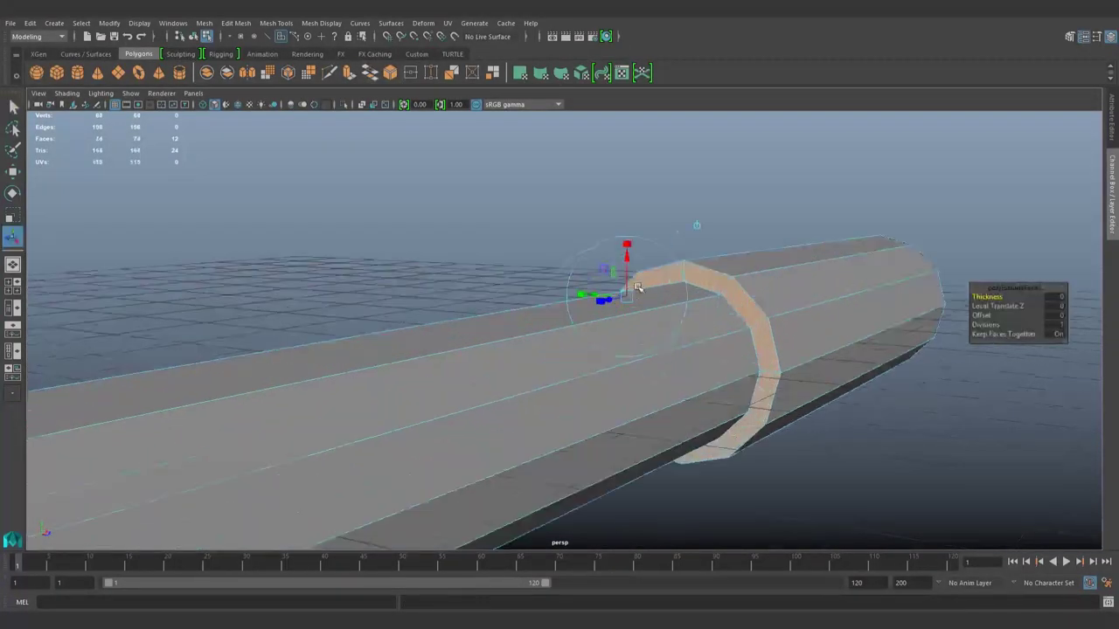
mouse_move(603, 301)
left_mouse_down("alt")
mouse_move(638, 312)
mouse_move(664, 303)
mouse_move(611, 341)
mouse_move(547, 324)
mouse_move(860, 309)
mouse_move(1020, 307)
mouse_move(973, 318)
mouse_move(1018, 318)
left_mouse_up("alt")
Bevel the collar ring's edges with repeated small bevels
key("ctrl+b")
scroll(622, 219, "up", 5)
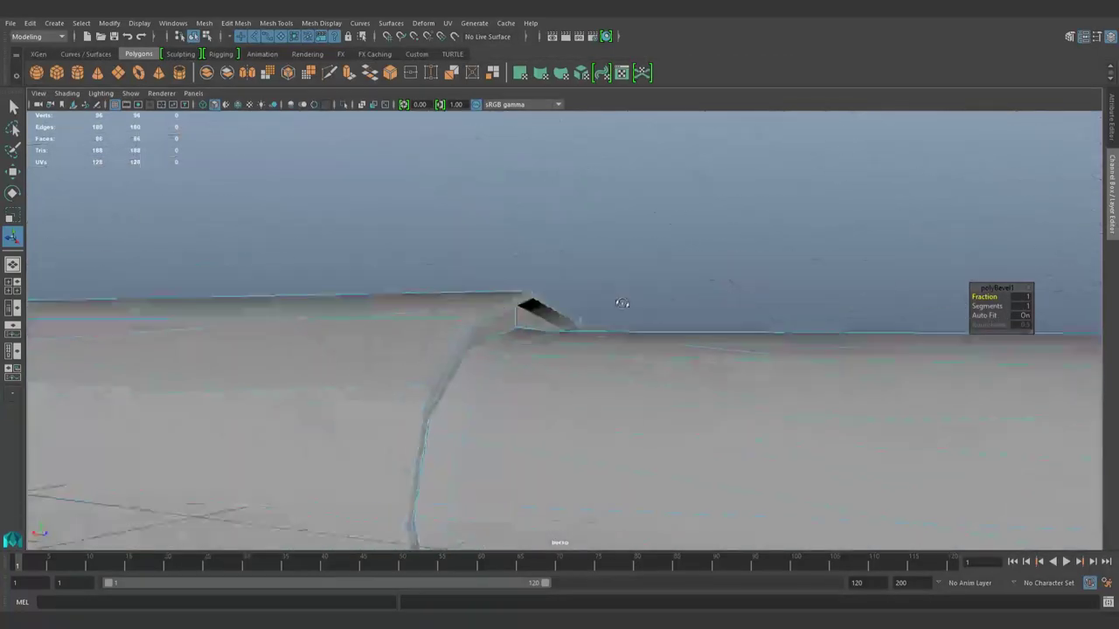
scroll(622, 220, "down", 4)
scroll(549, 287, "down", 5)
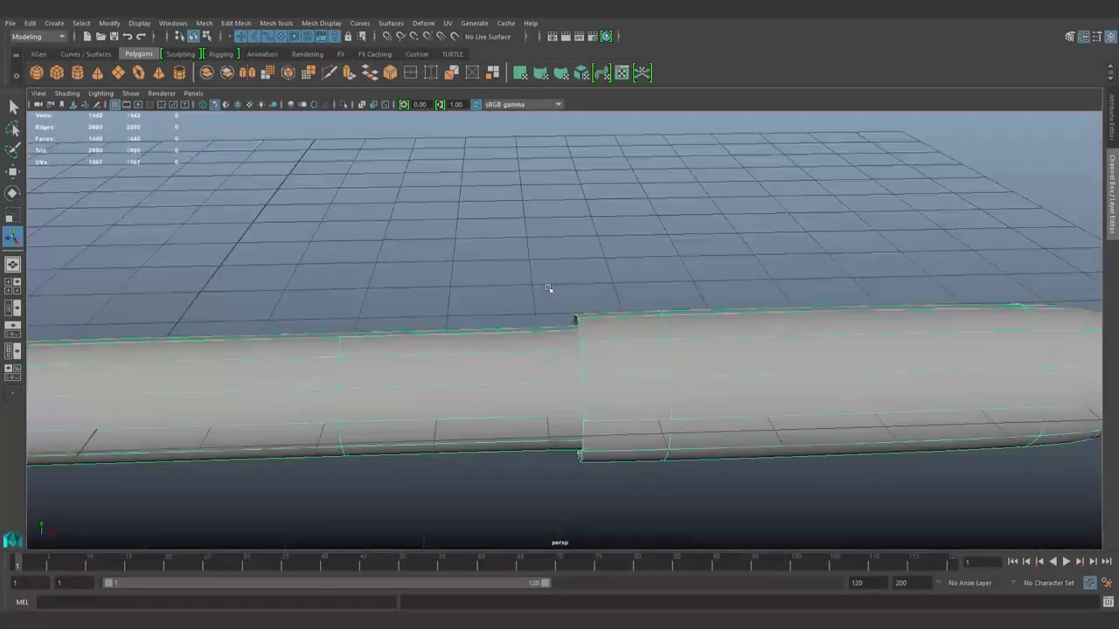
scroll(629, 393, "up", 4)
mouse_move(606, 367)
left_mouse_down("alt")
mouse_move(689, 315)
mouse_move(669, 225)
mouse_move(593, 270)
left_mouse_up("alt")
key("ctrl+b")
scroll(729, 307, "up", 5)
left_click(603, 262)
key("ctrl+b")
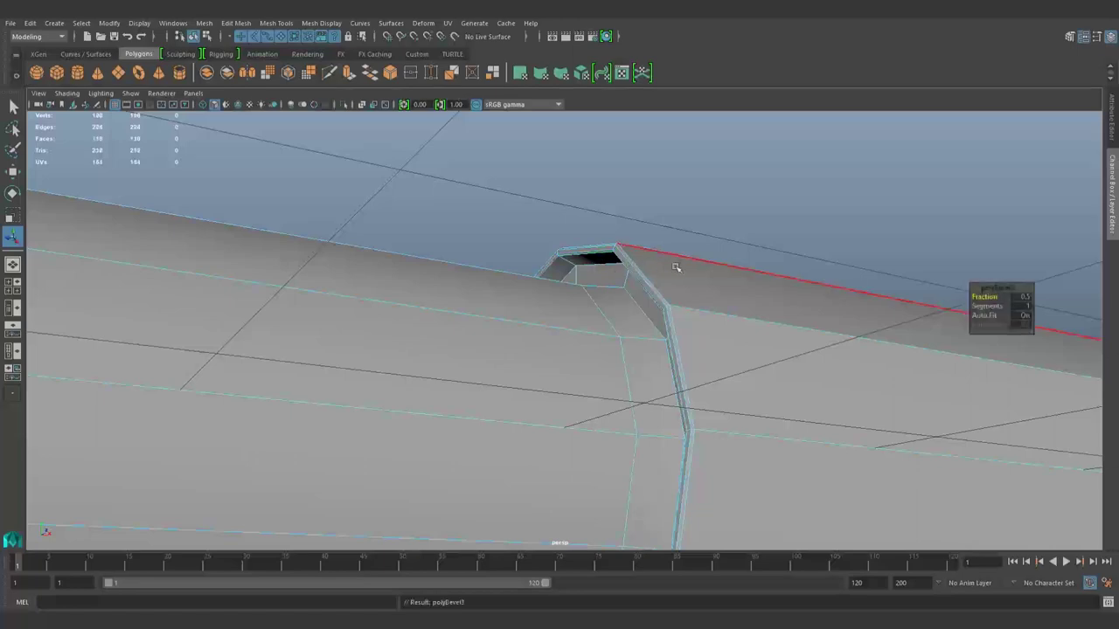
Bevel the end-cap edge loop with a fraction of 0.1
key("F8")
scroll(674, 278, "down", 5)
mouse_move(712, 327)
left_mouse_down("alt")
mouse_move(682, 405)
mouse_move(579, 352)
left_mouse_up("alt")
key("F10")
left_click_drag(754, 245, 740, 349, "alt")
scroll(600, 337, "up", 3)
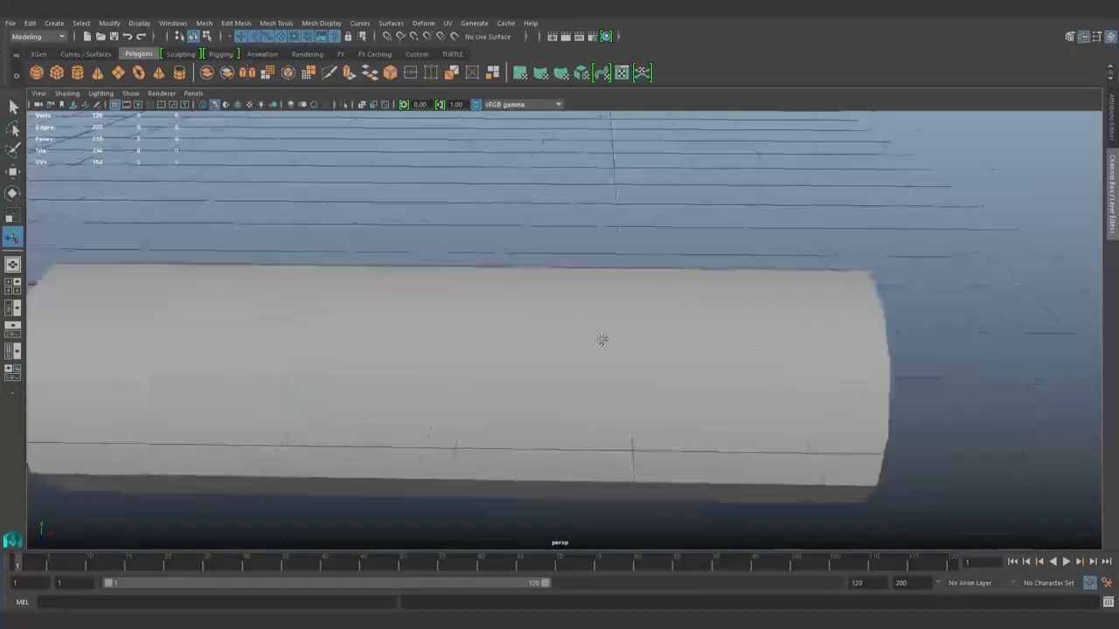
left_click_drag(599, 338, 670, 316, "alt")
key("ctrl+b")
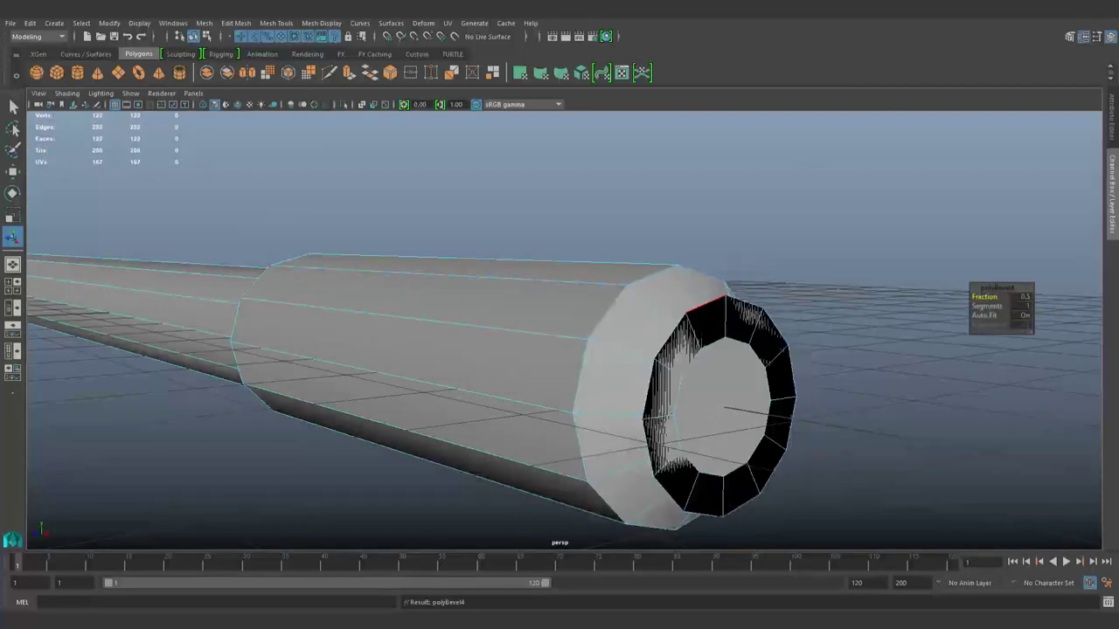
middle_click_drag(996, 306, 985, 314)
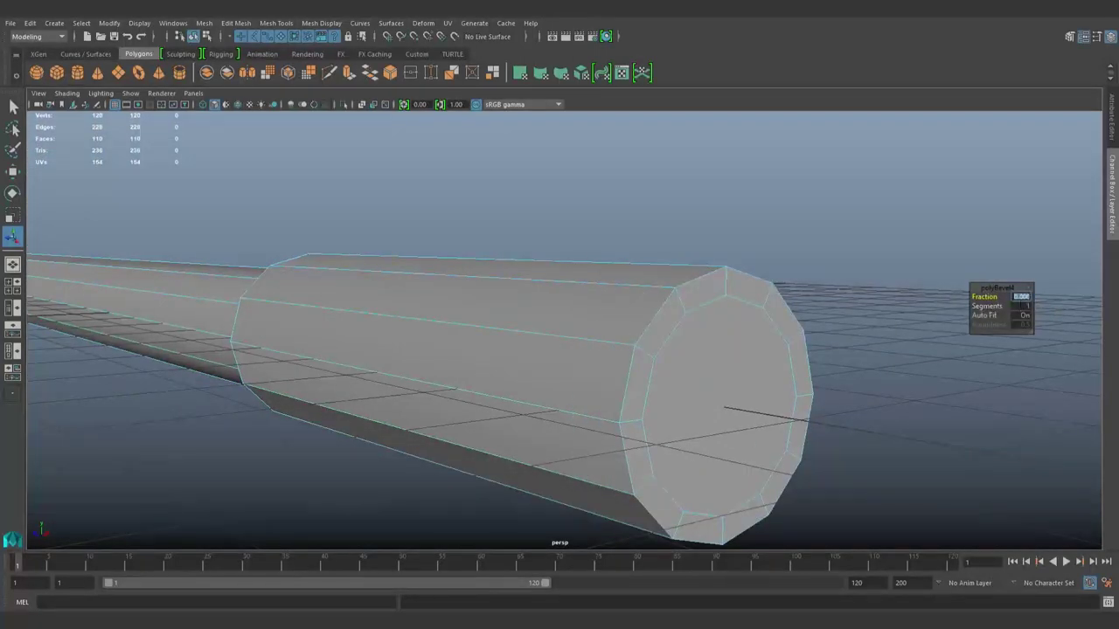
type("0.")
key("Return")
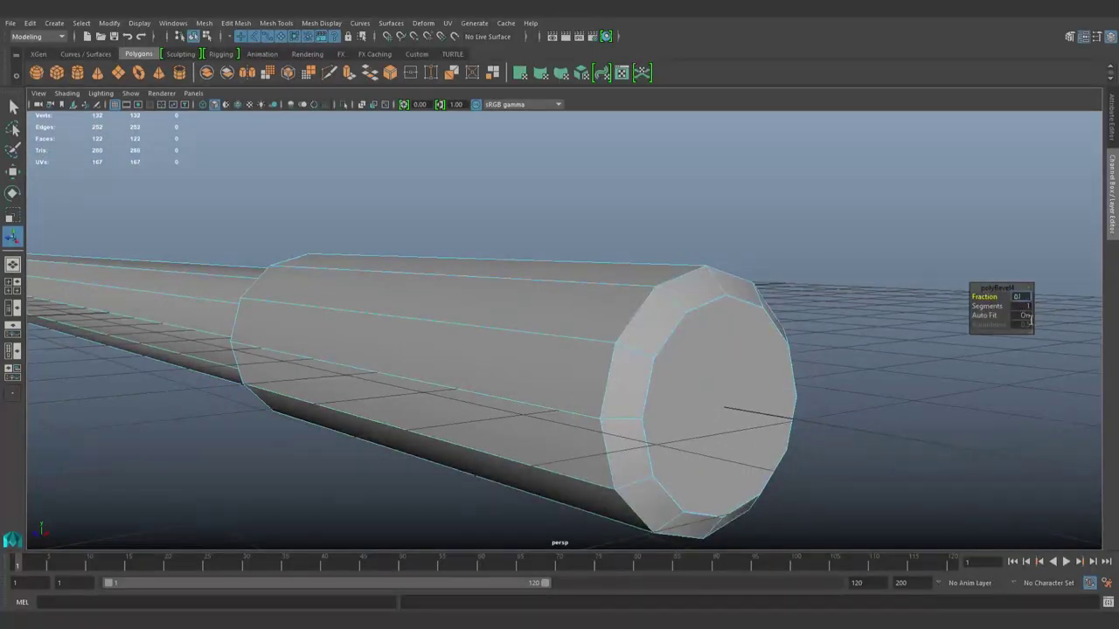
type("1")
key("Return")
key("Return")
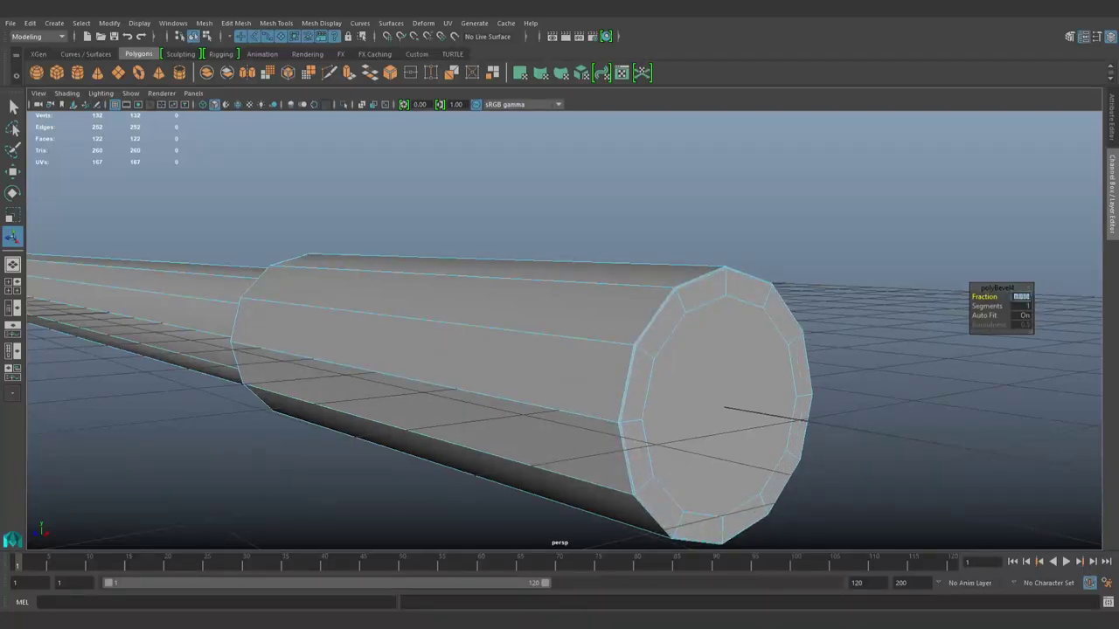
Extrude the ring of faces at the barrel's end
key("F8")
scroll(761, 282, "up", 3)
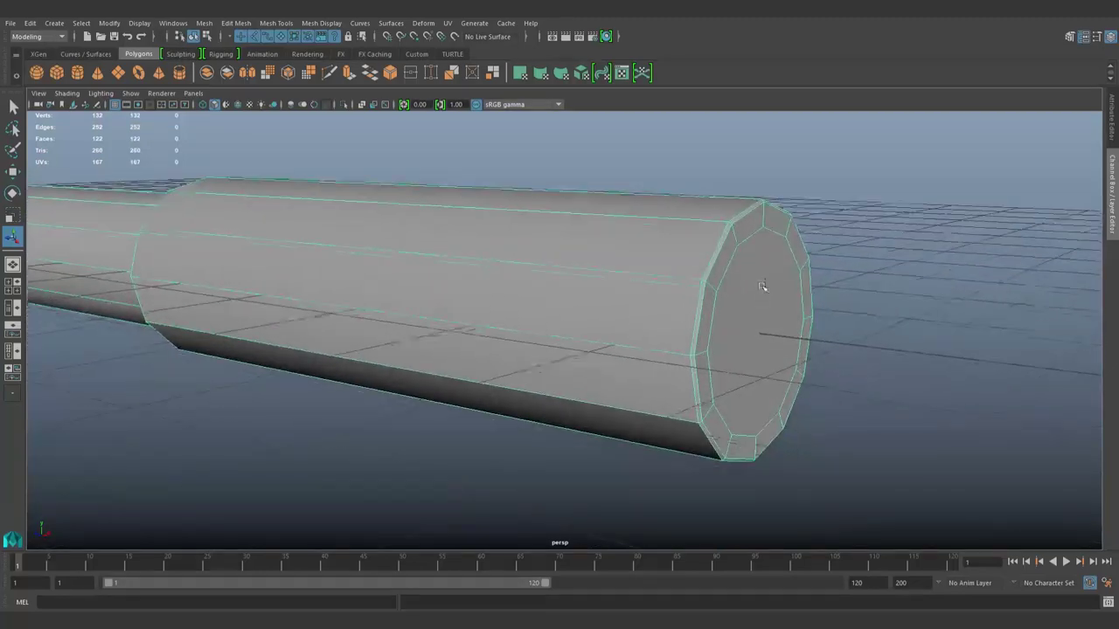
scroll(713, 305, "up", 3)
scroll(712, 305, "down", 3)
key("F11")
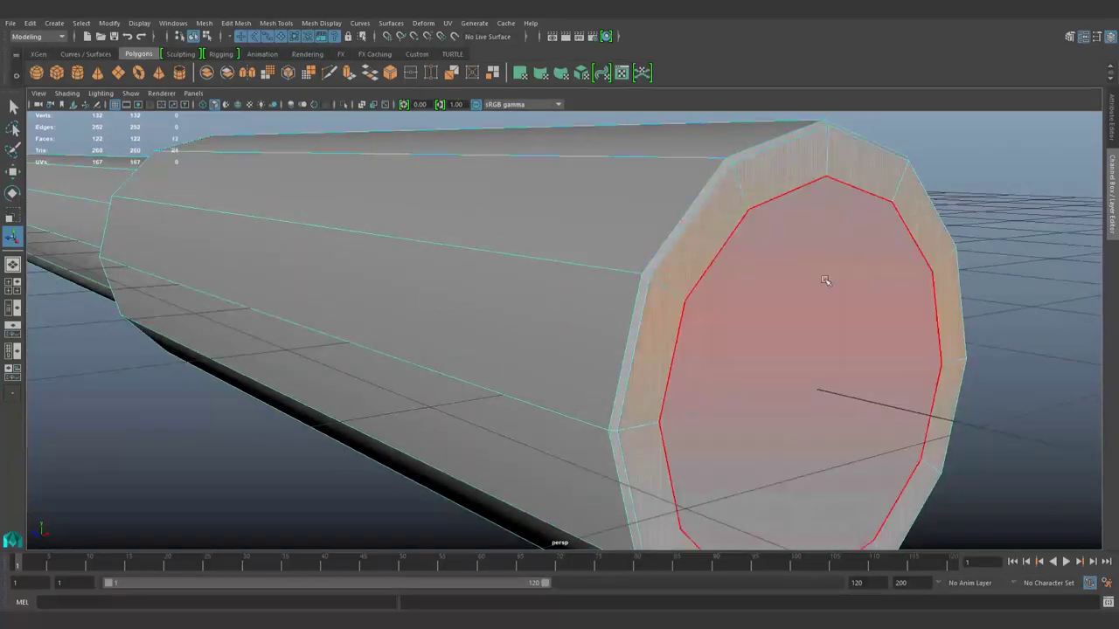
double_click(824, 274)
left_click_drag(824, 274, 489, 77, "alt")
left_click(367, 76)
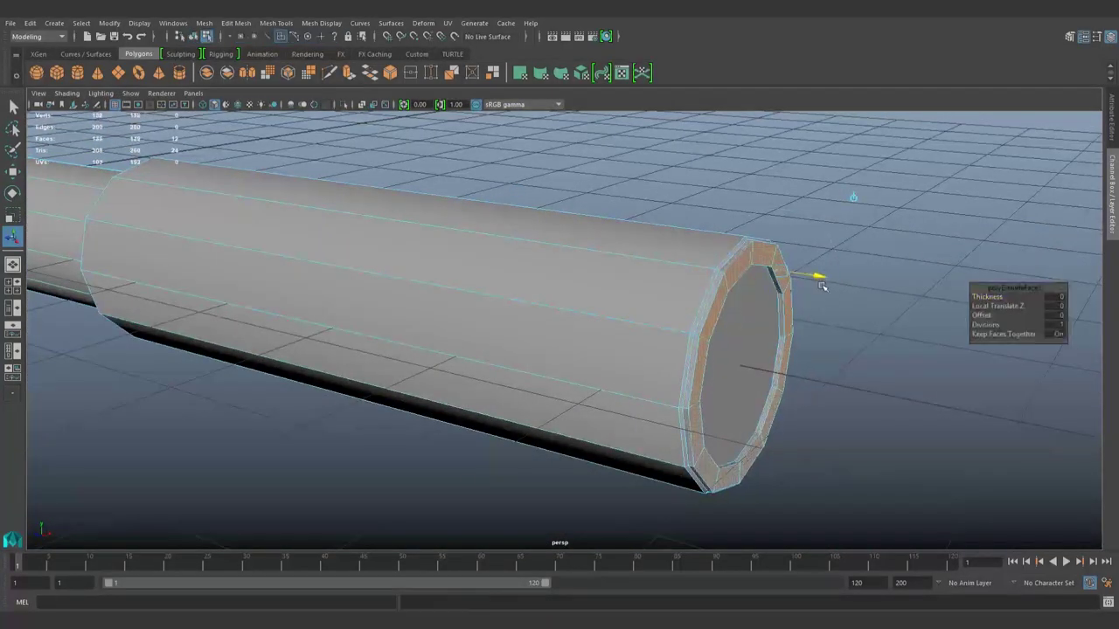
Extrude the end-cap face and push it outward to form a raised rim
left_click_drag(810, 307, 749, 245, "alt")
left_click(731, 334)
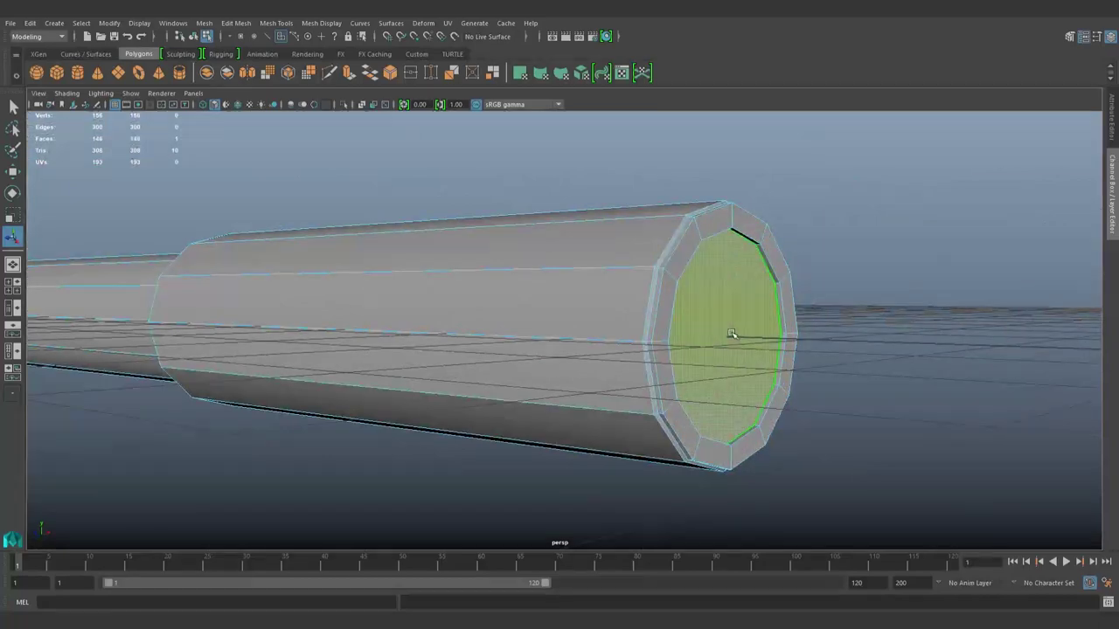
left_click(350, 75)
left_click_drag(773, 338, 833, 354)
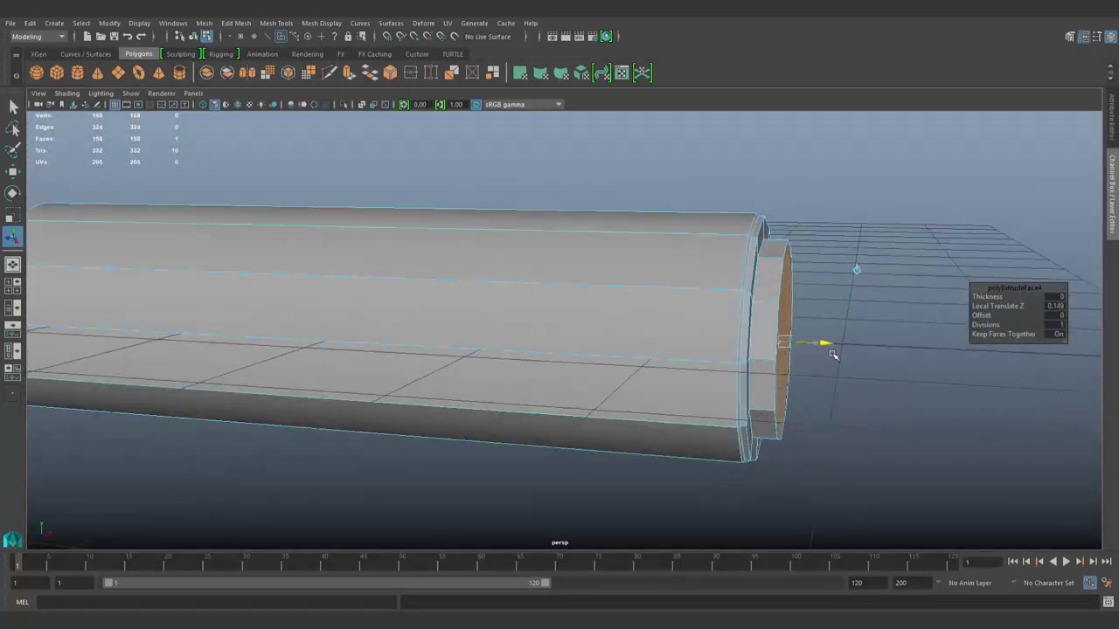
key("F8")
left_click_drag(833, 354, 540, 343, "alt")
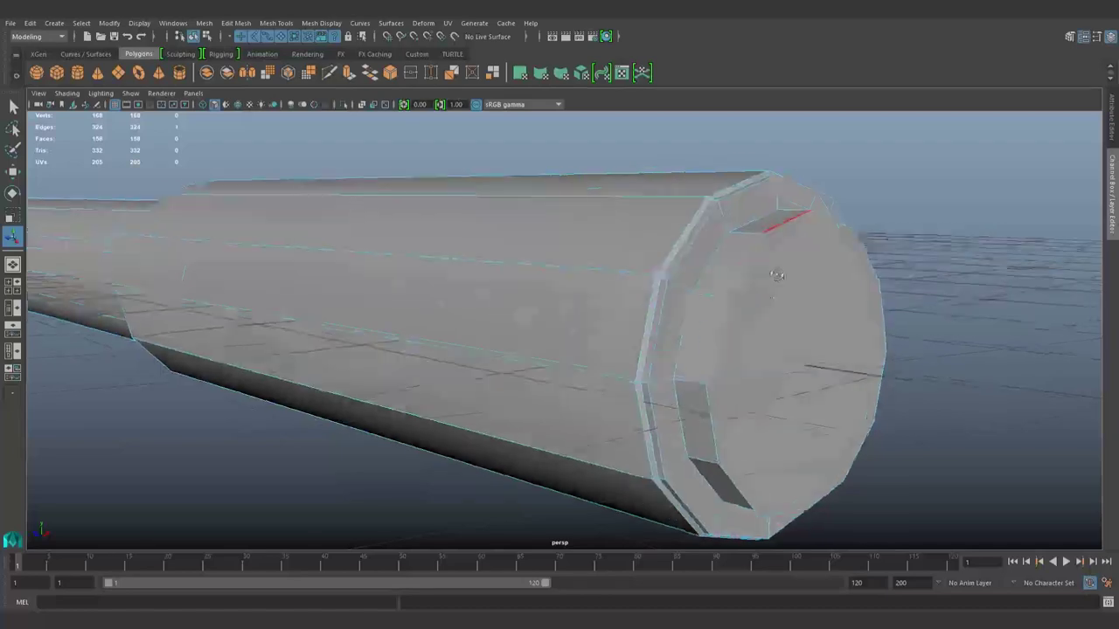
Extrude the end face again and add two edge loops near the cap
left_click(353, 75)
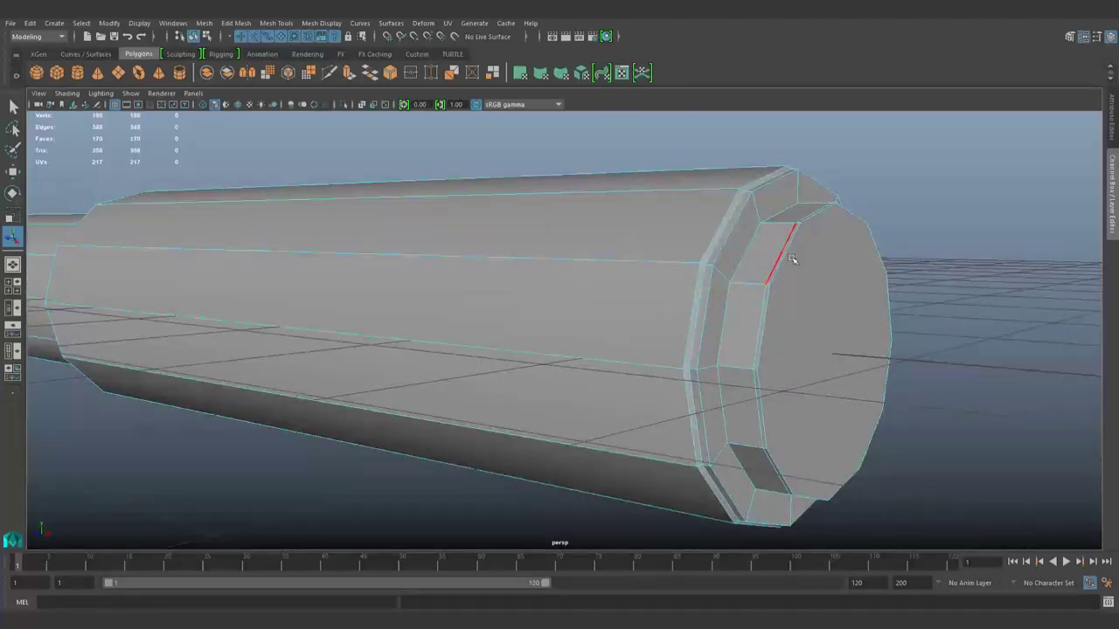
left_click(816, 275, "ctrl")
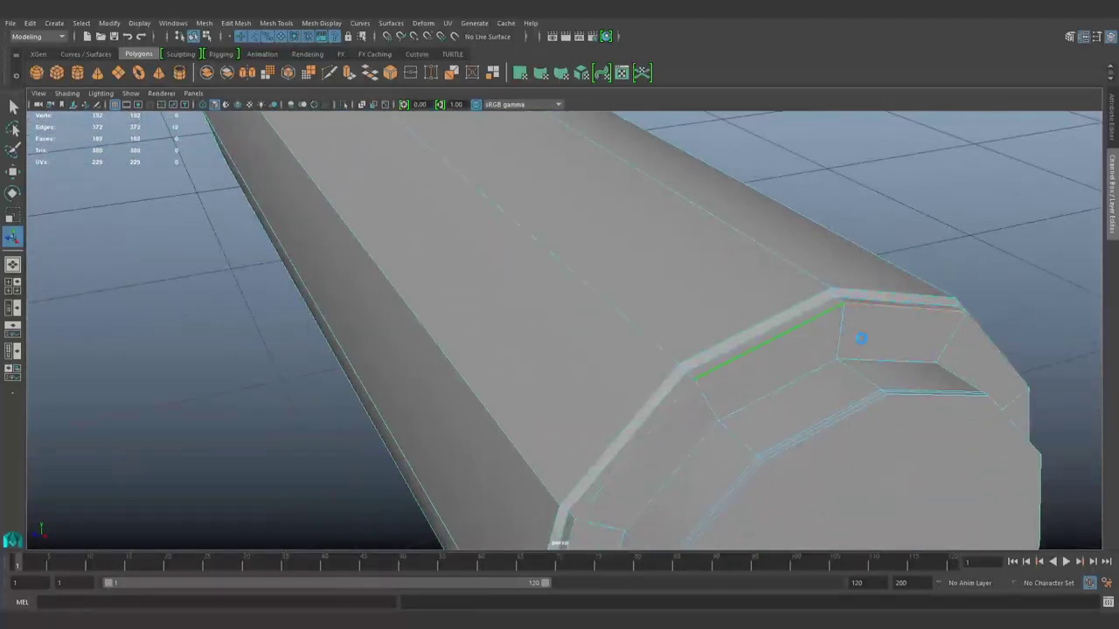
left_click(829, 299)
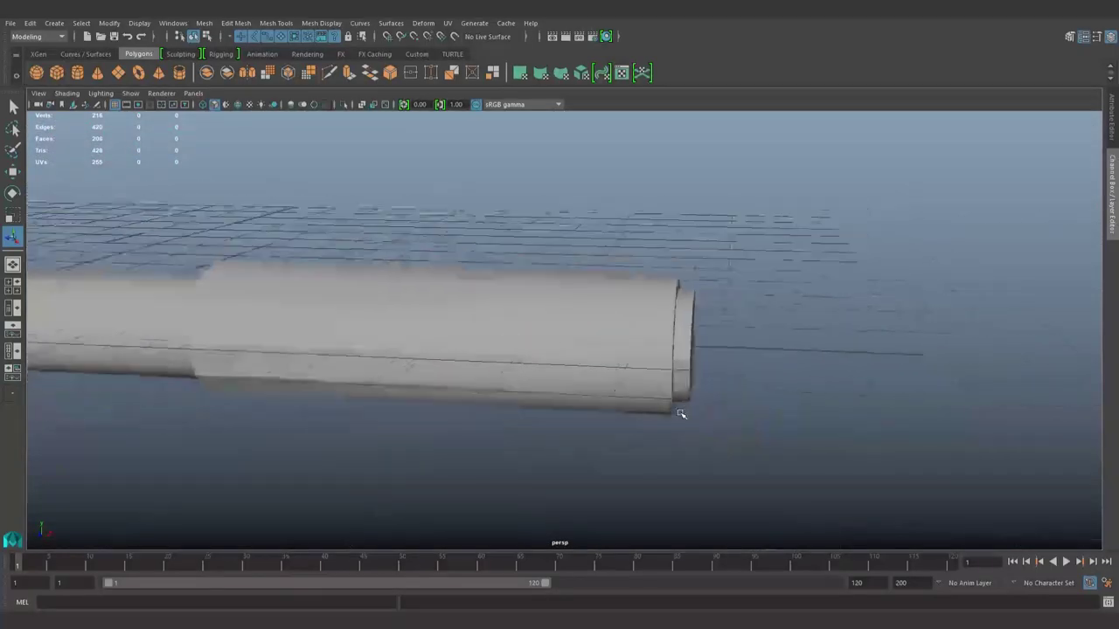
Insert an edge loop around the wider section and select its edge for moving
left_click(771, 357)
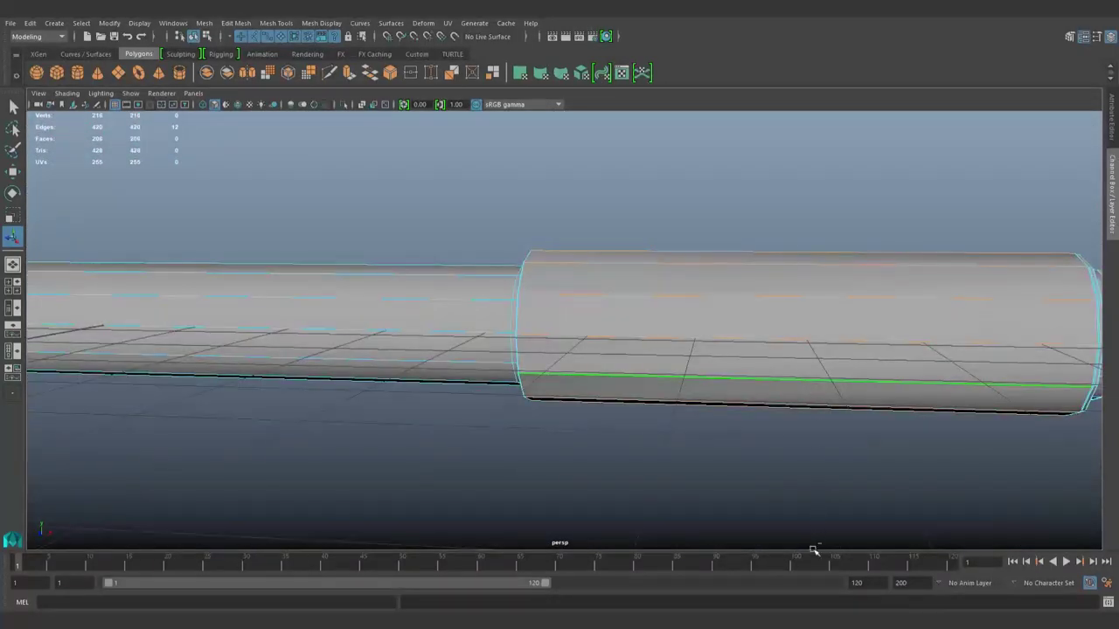
right_click_drag(811, 459, 829, 352, "shift")
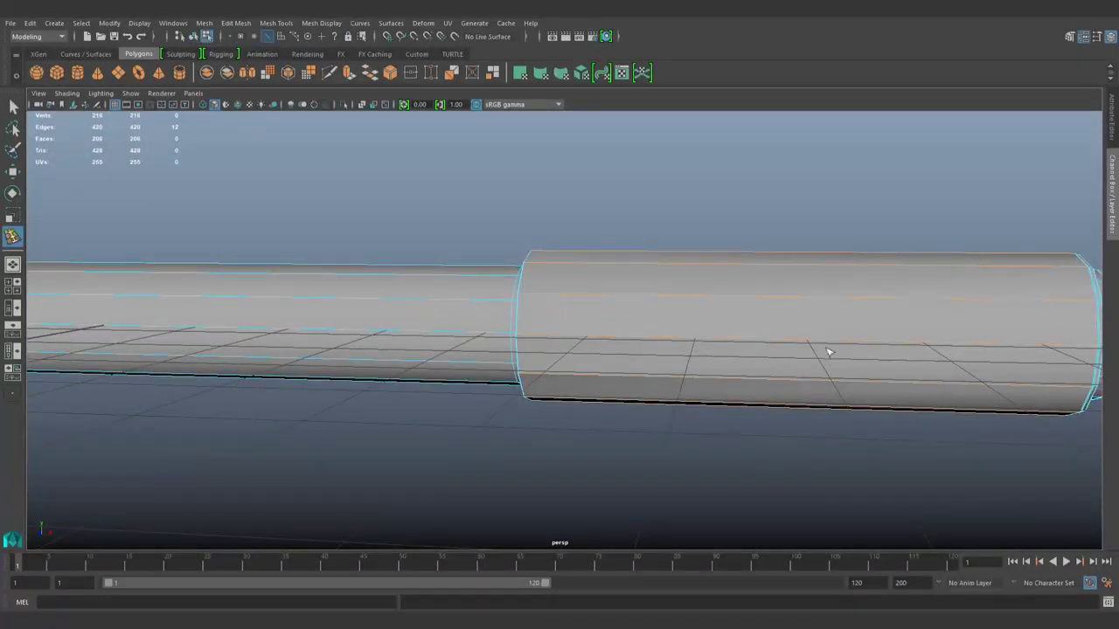
left_click(772, 352)
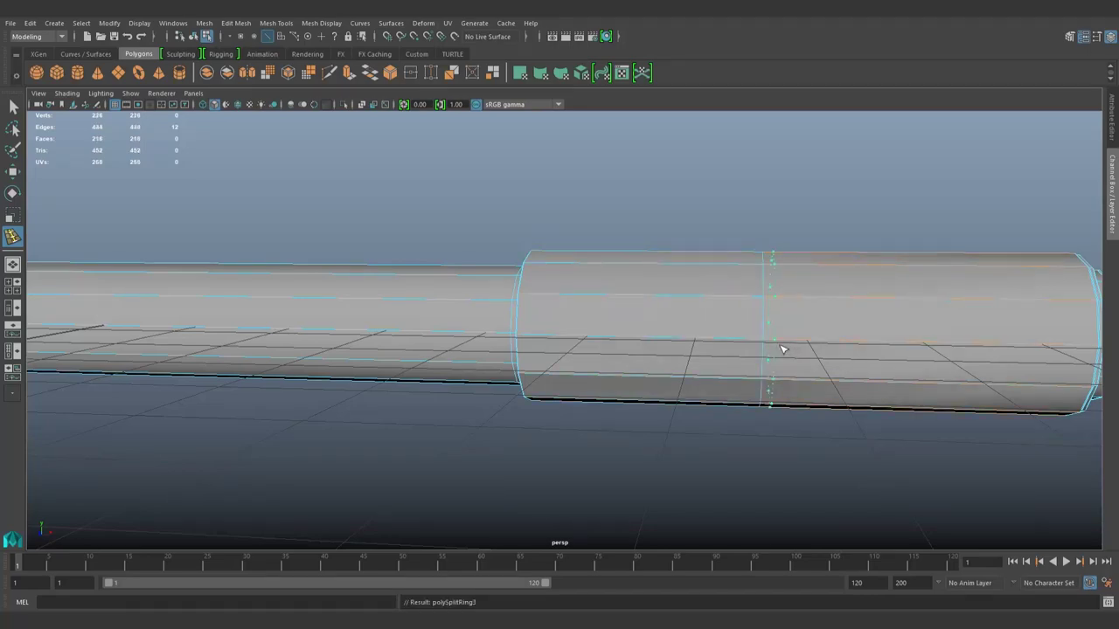
left_click_drag(830, 350, 866, 324, "alt")
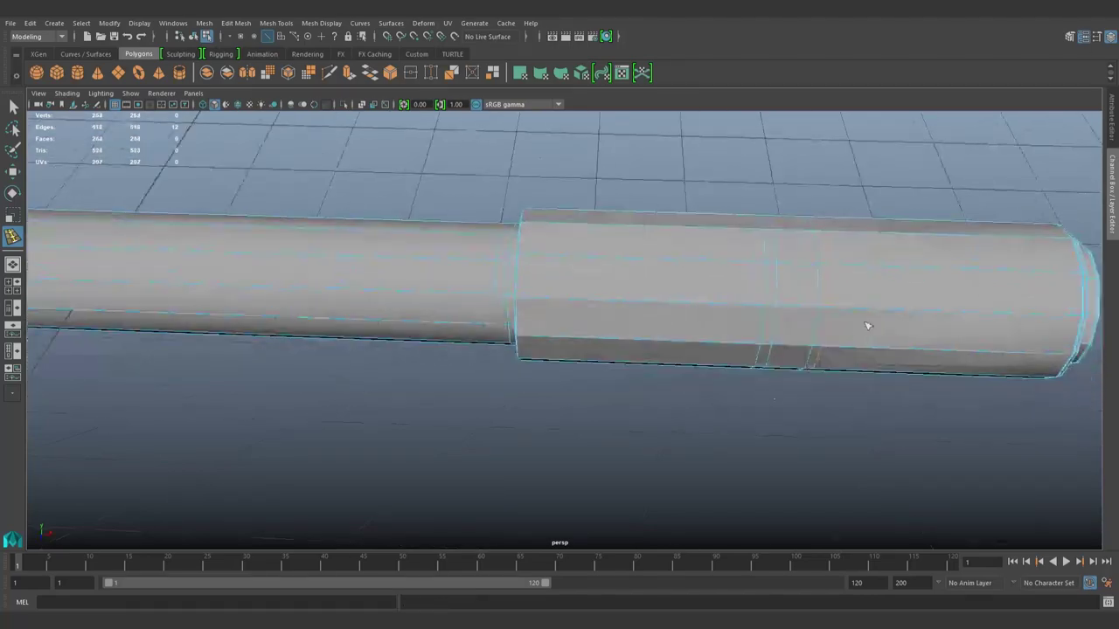
scroll(866, 324, "up", 3)
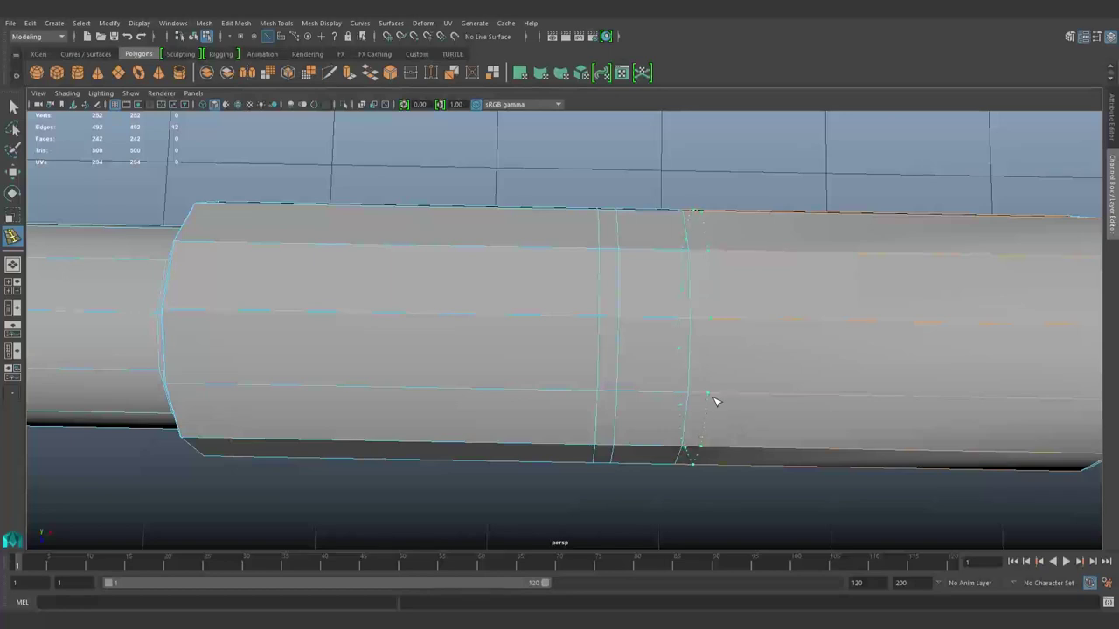
left_click_drag(882, 377, 692, 350, "alt")
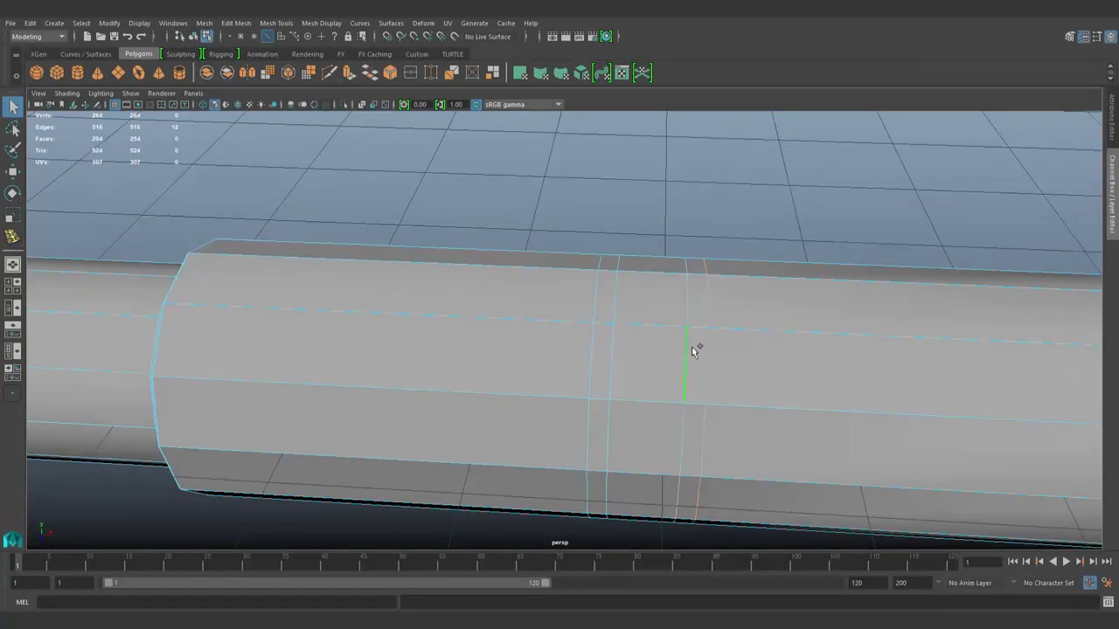
left_click(594, 373)
scroll(612, 371, "down", 4)
key("w")
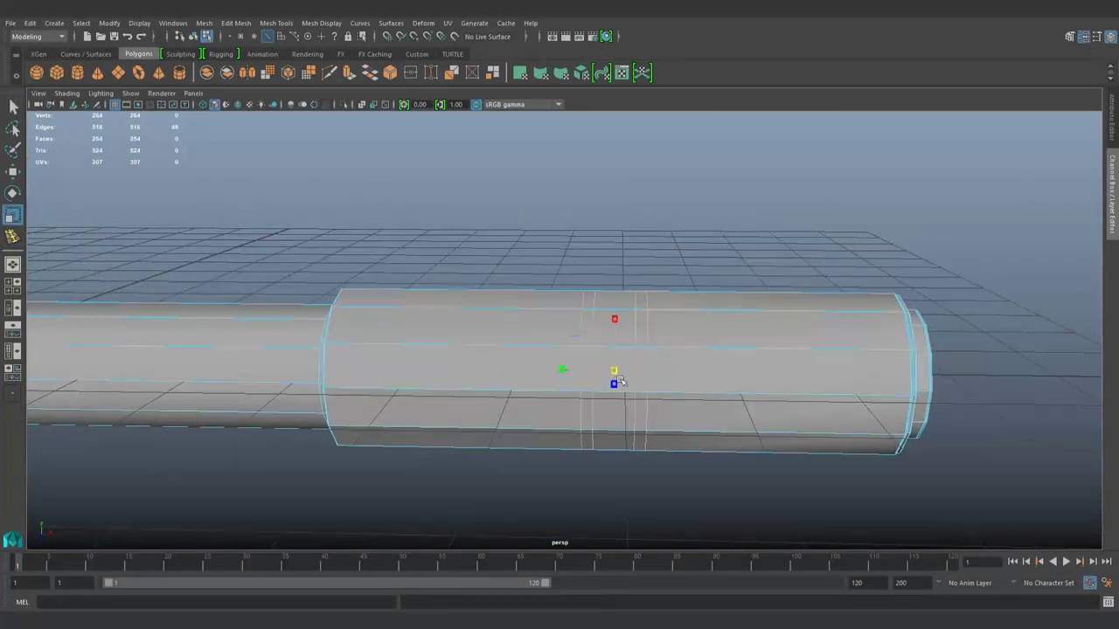
Return to object mode and reselect the pen body for more edge loops
key("F8")
scroll(764, 262, "down", 3)
mouse_move(766, 289)
left_mouse_down("alt")
mouse_move(658, 271)
mouse_move(804, 310)
mouse_move(725, 268)
mouse_move(611, 306)
mouse_move(671, 419)
left_mouse_up("alt")
scroll(787, 298, "up", 2)
scroll(822, 327, "up", 2)
scroll(822, 327, "down", 2)
left_click(682, 289)
scroll(608, 303, "up", 2)
key("y")
right_click_drag(784, 350, 611, 340, "alt")
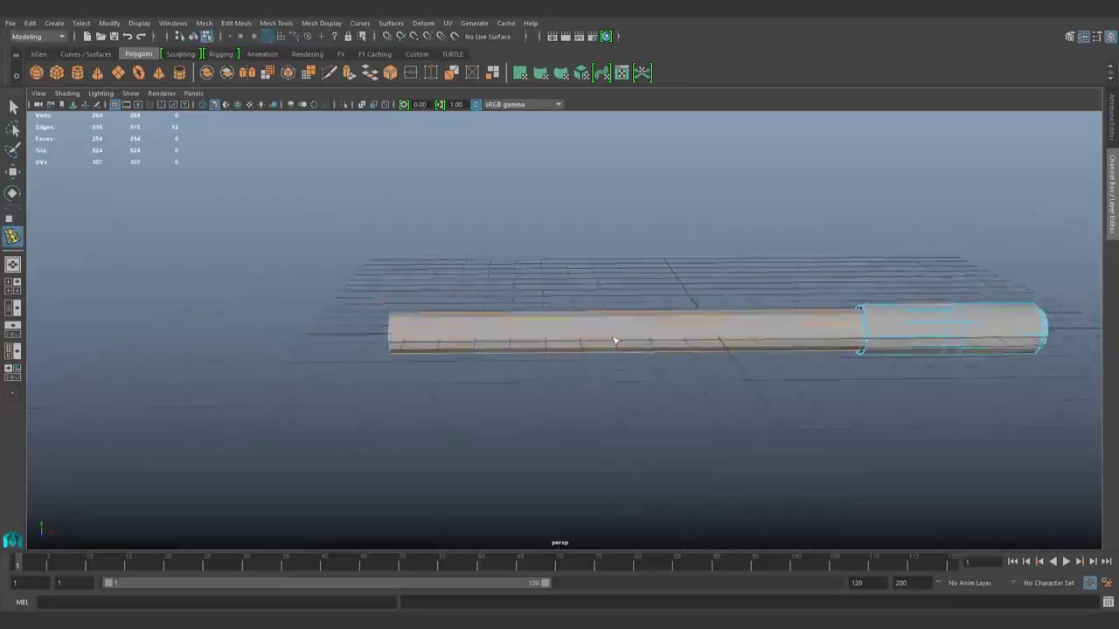
Insert edge loops near the thin end and scale them down to taper the shaft
left_click(515, 347, "ctrl")
middle_click_drag(515, 347, 605, 342, "alt")
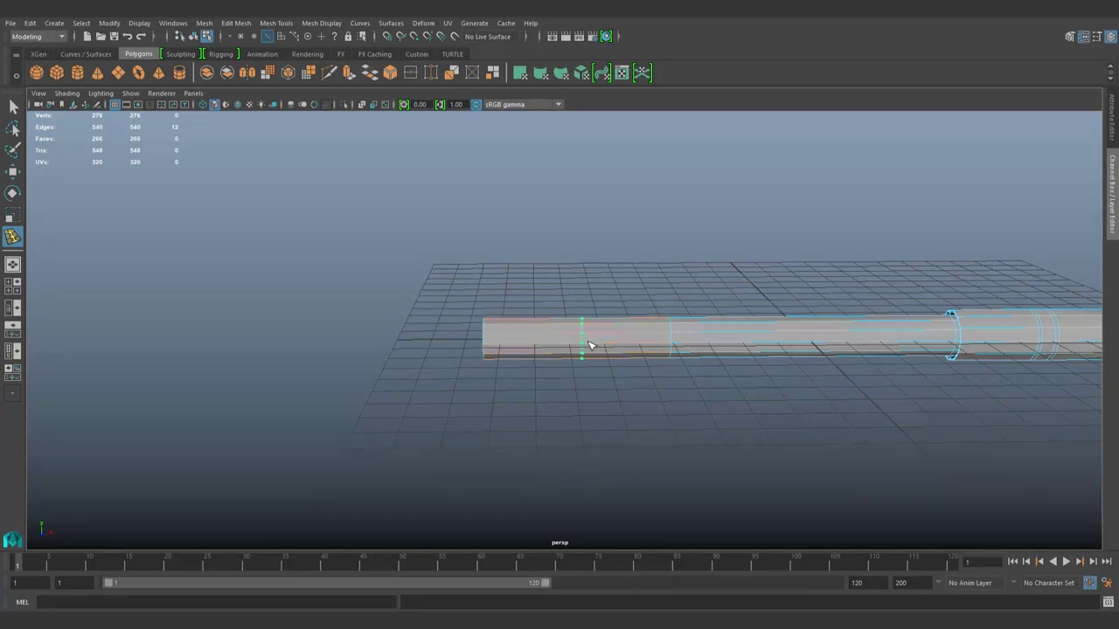
key("r")
left_click_drag(616, 351, 597, 351)
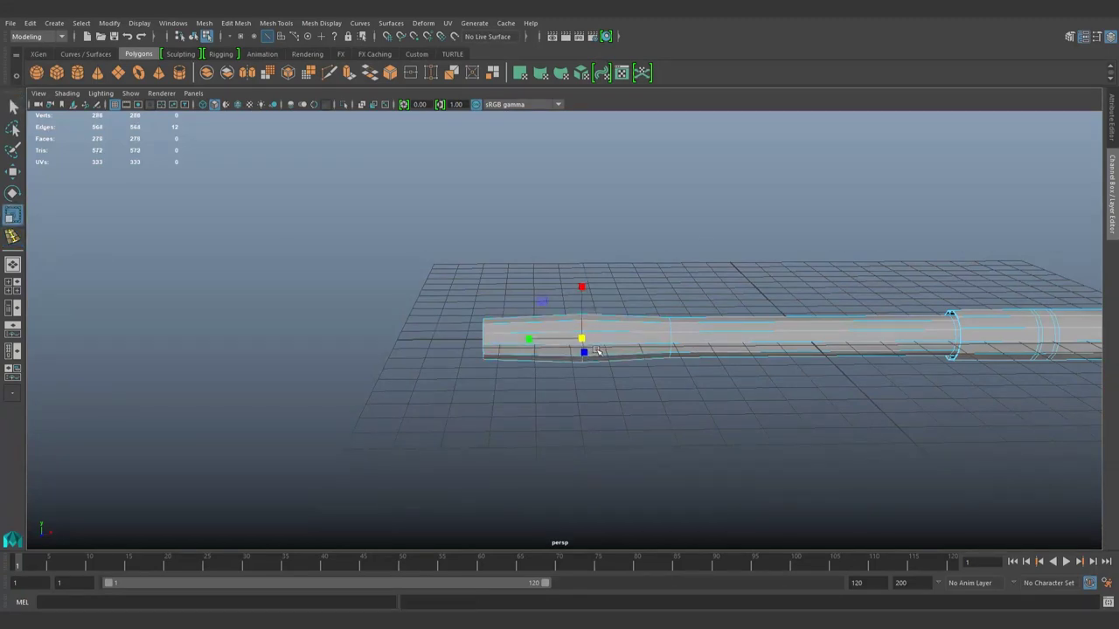
right_click_drag(597, 351, 731, 378, "alt")
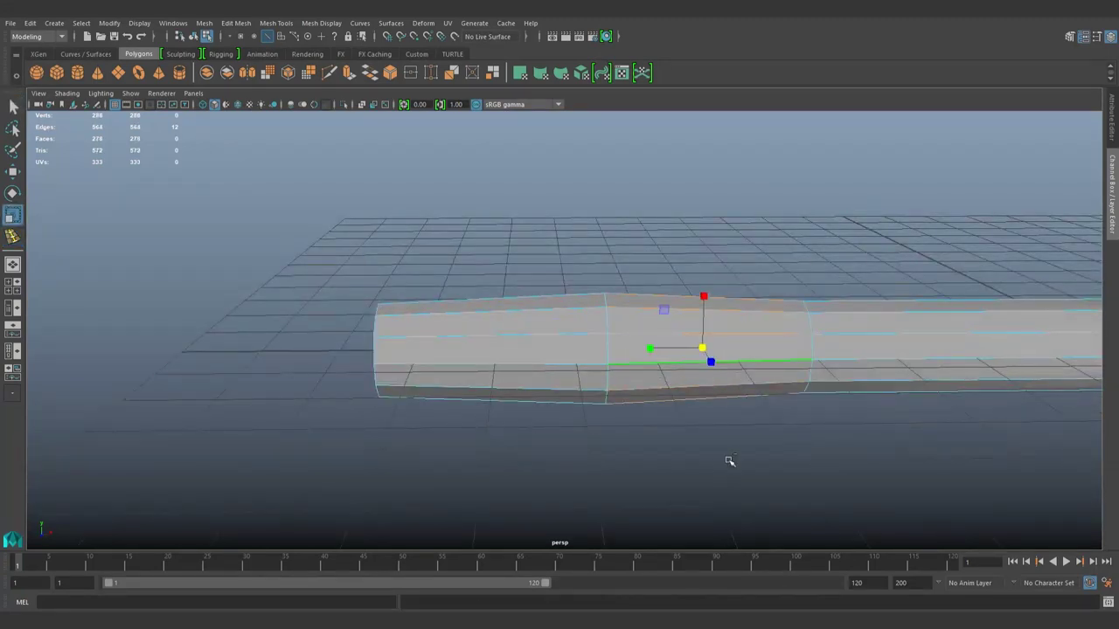
key("y")
key("r")
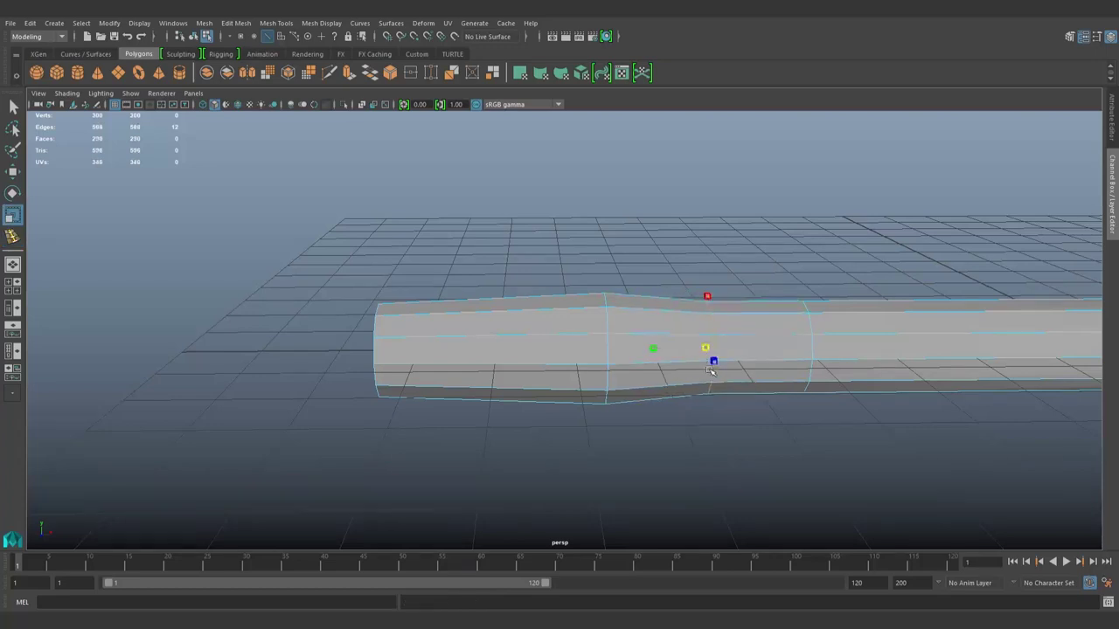
left_click_drag(836, 356, 787, 324, "alt")
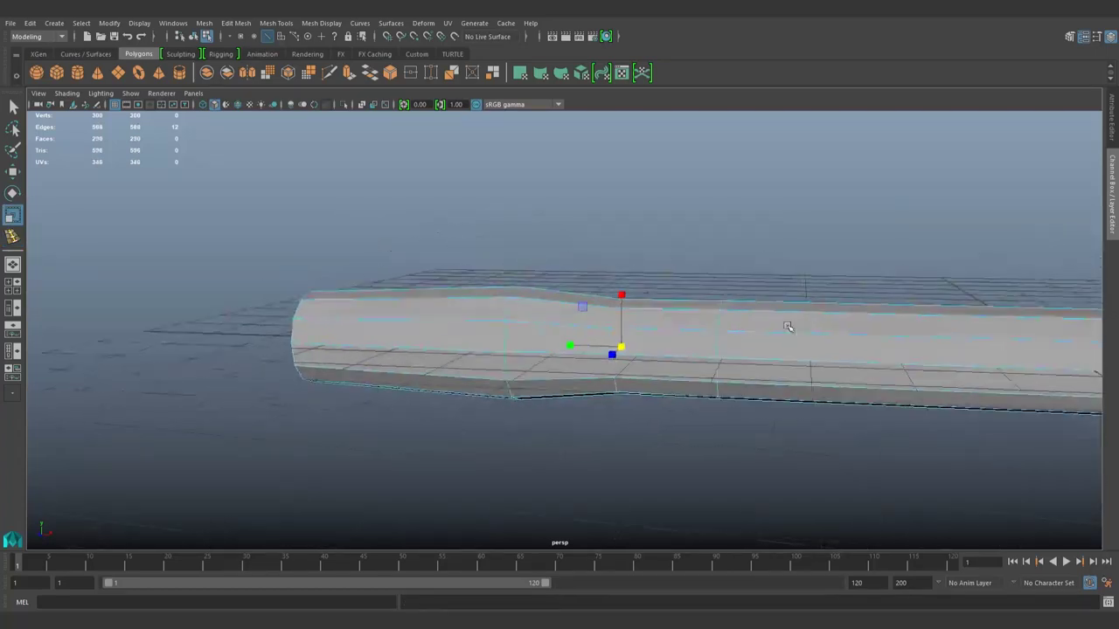
key("y")
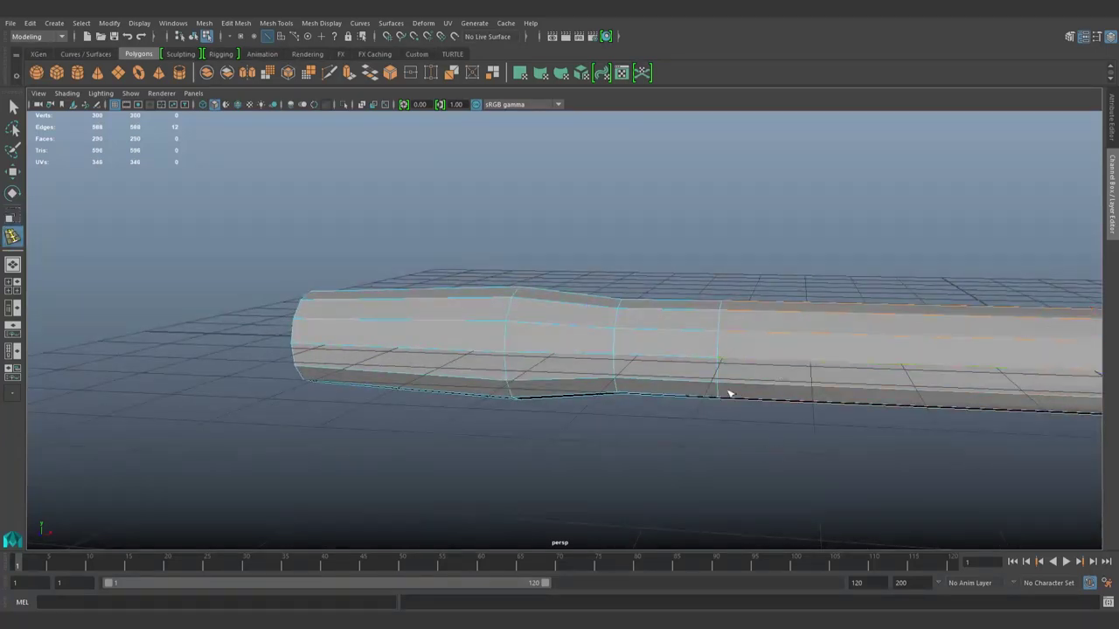
scroll(732, 395, "up", 3)
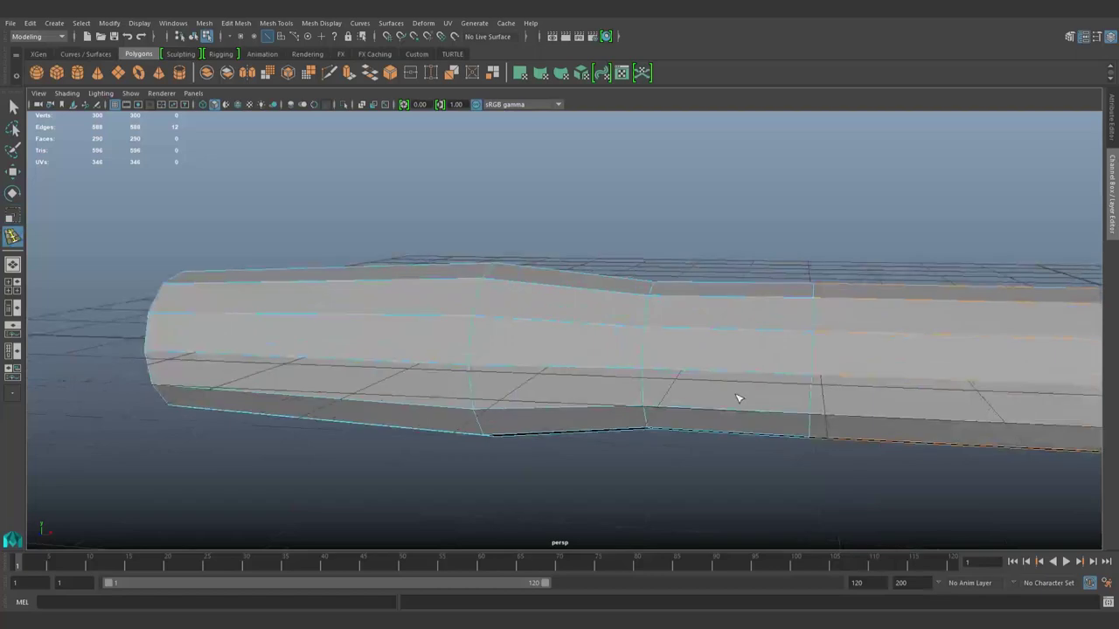
left_click(877, 348, "ctrl")
mouse_move(877, 349)
left_mouse_down("alt")
mouse_move(879, 367)
mouse_move(588, 375)
mouse_move(487, 332)
mouse_move(499, 321)
left_mouse_up("alt")
Select the thin end's cap faces and delete them to open the tip
key("q")
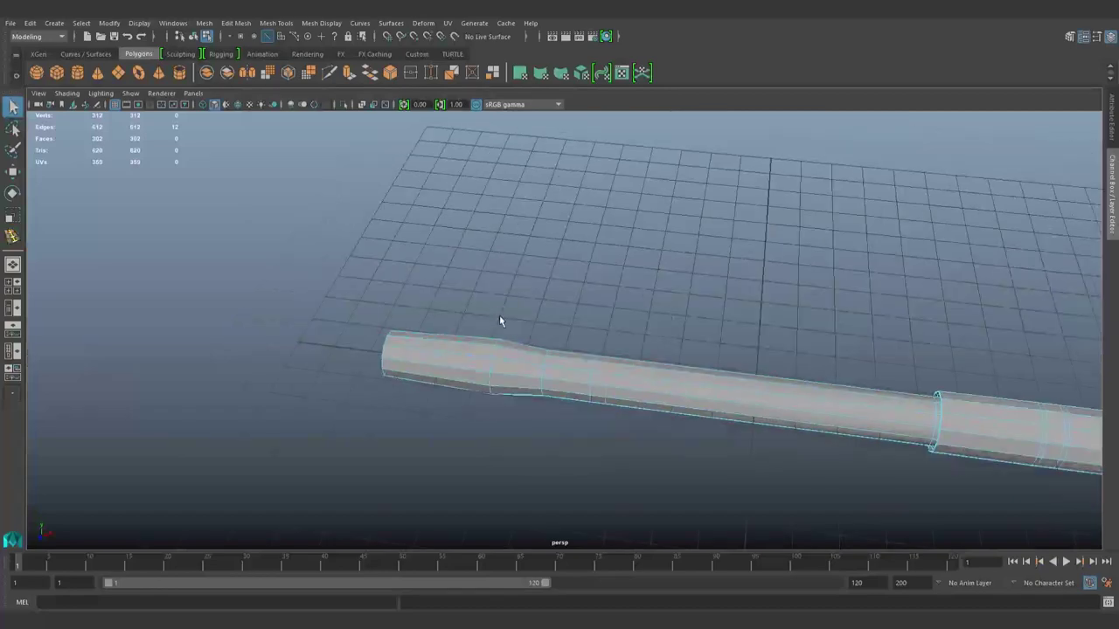
scroll(499, 321, "down", 5)
key("F11")
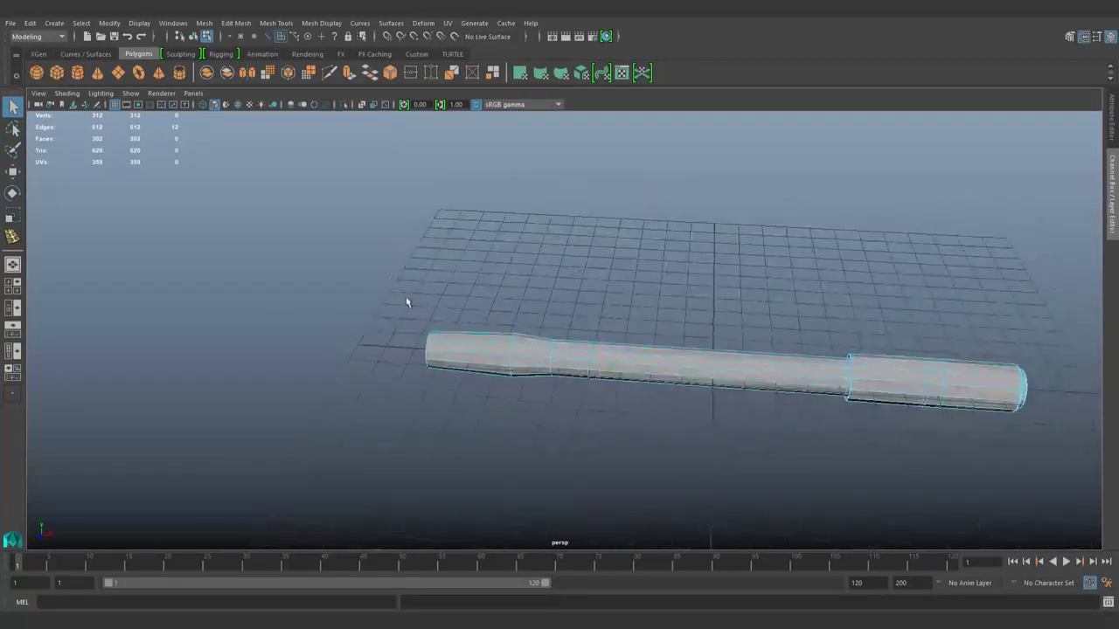
mouse_move(405, 297)
left_mouse_down()
mouse_move(461, 452)
mouse_move(837, 424)
mouse_move(728, 387)
mouse_move(649, 387)
mouse_move(658, 416)
mouse_move(697, 394)
mouse_move(582, 367)
left_mouse_up()
key("Delete")
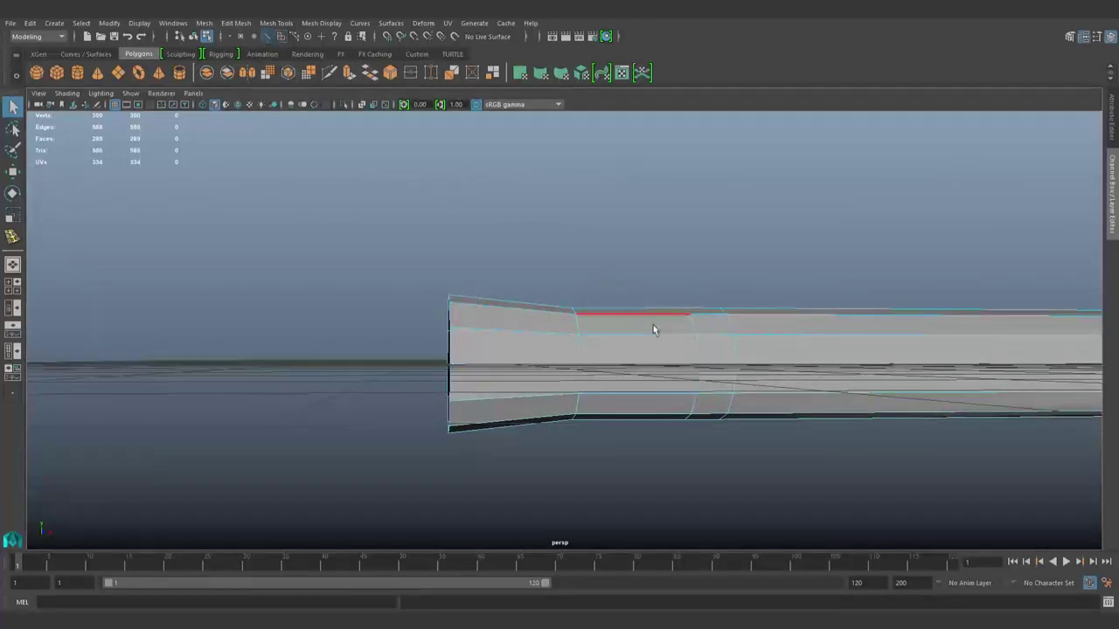
Insert an edge loop just behind the open tip and select the narrow face band there
key("y")
left_click_drag(757, 361, 624, 380, "alt")
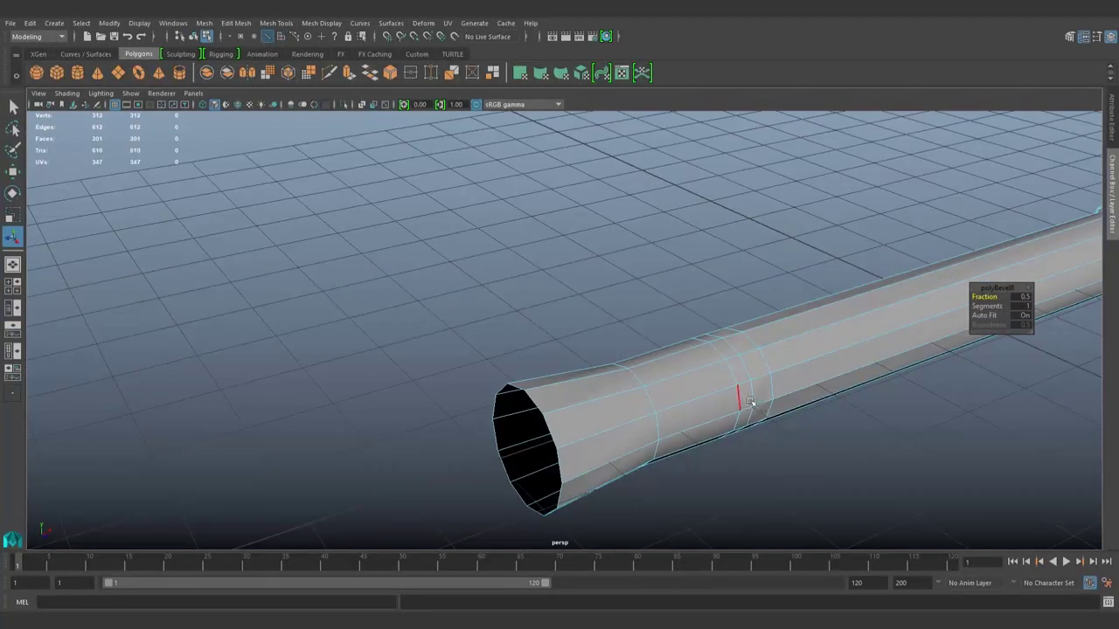
left_click(624, 379, "ctrl")
left_click_drag(404, 285, 670, 537, "ctrl+alt")
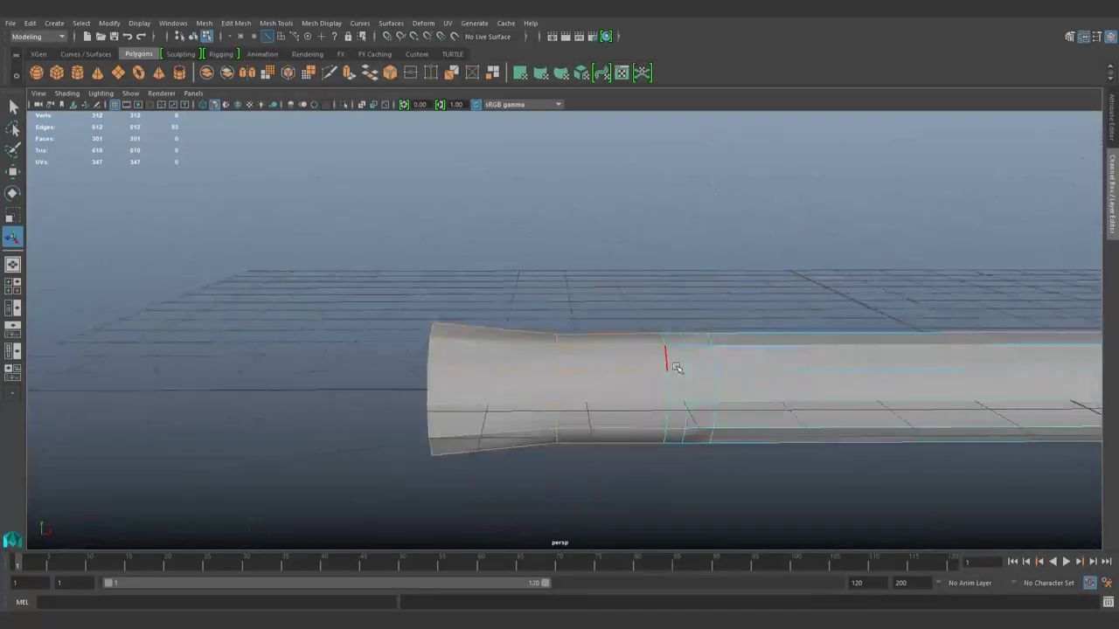
right_click_drag(664, 395, 630, 494, "ctrl")
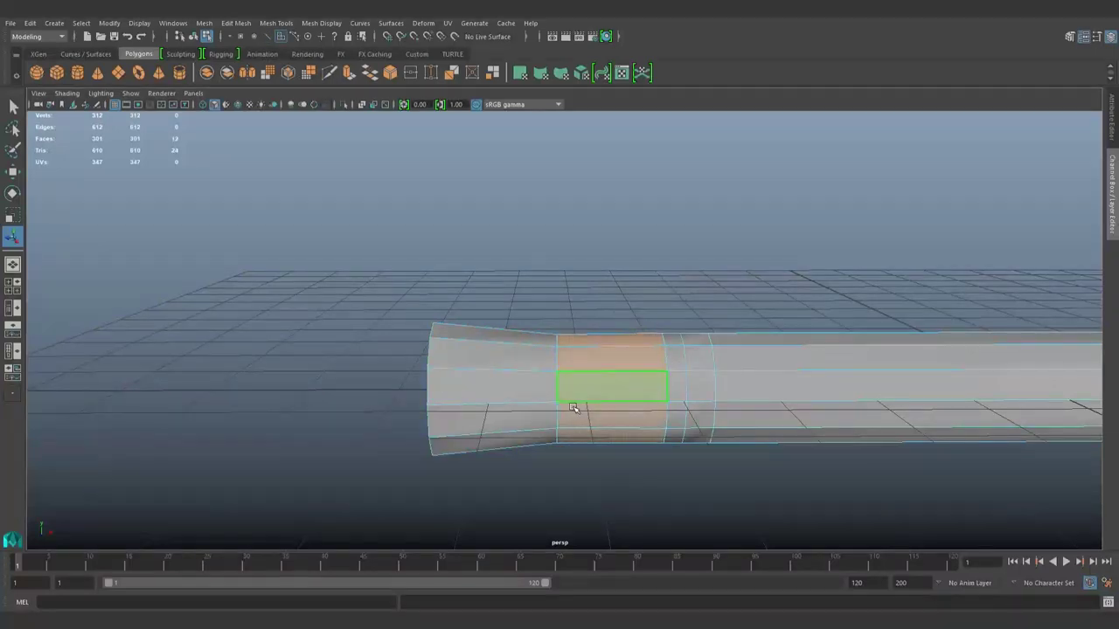
left_click_drag(641, 442, 723, 350, "alt")
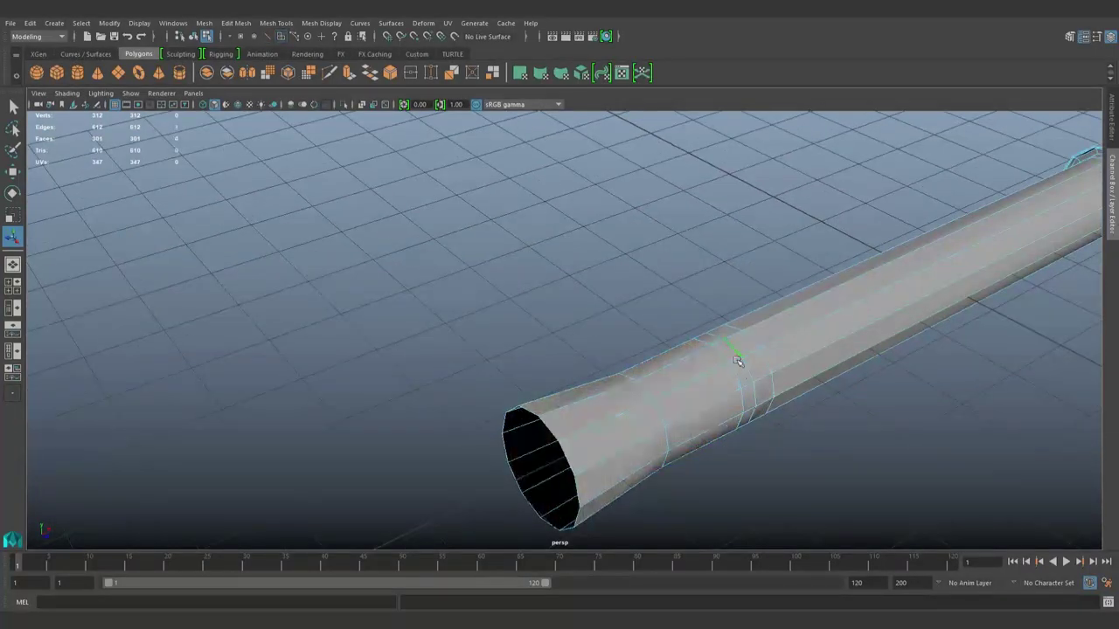
Extrude the face band outward by 0.094 into a raised collar ring
left_click(351, 77)
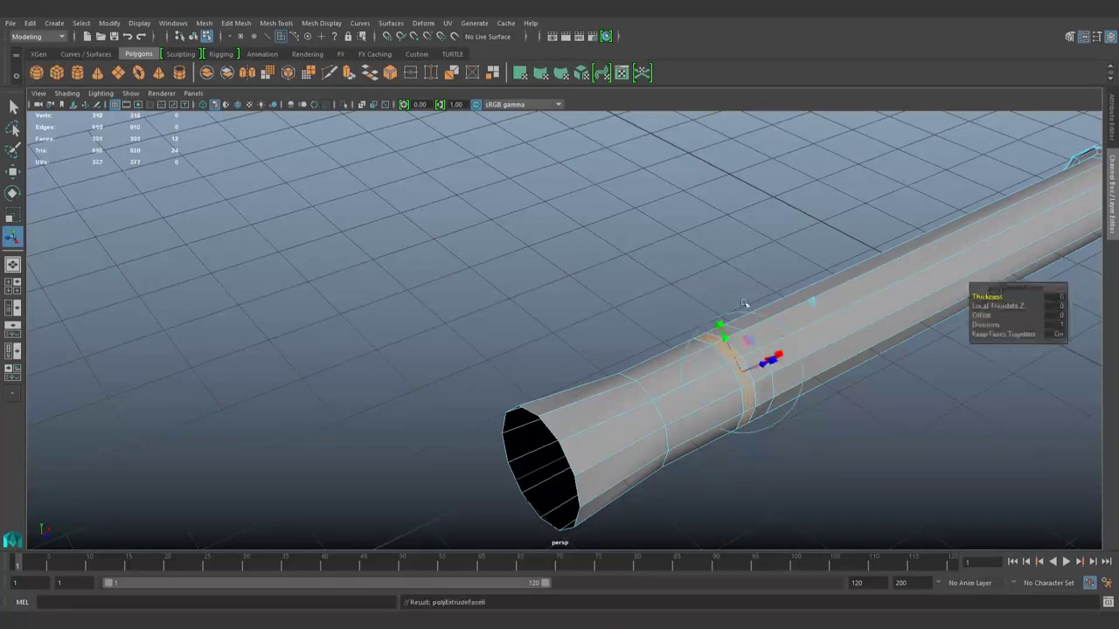
mouse_move(773, 375)
left_mouse_down()
mouse_move(846, 286)
mouse_move(844, 298)
left_mouse_up()
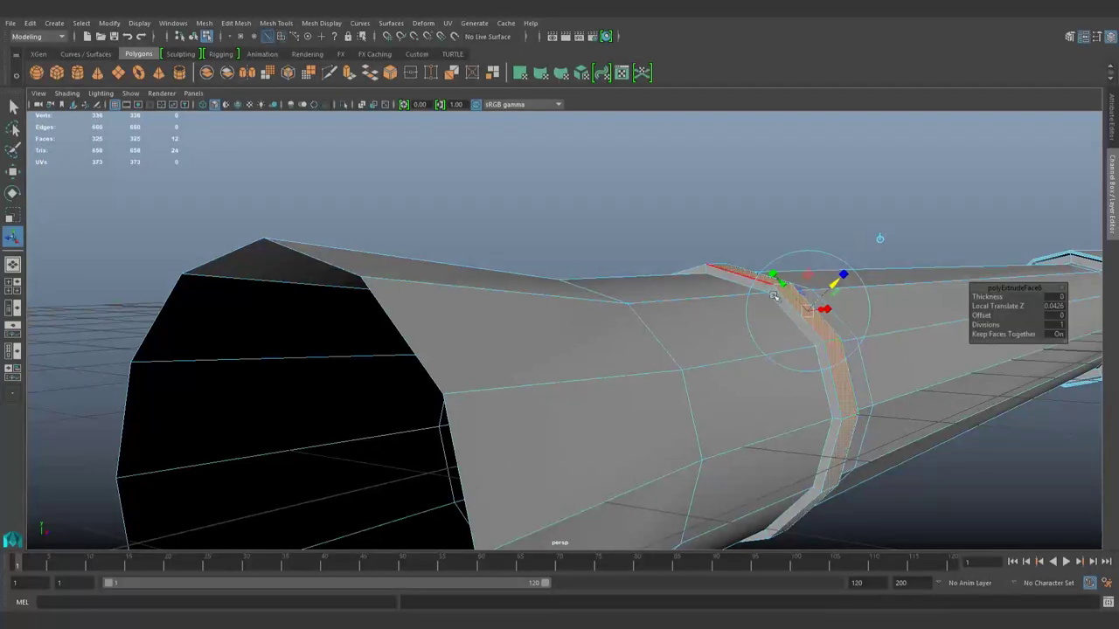
left_click(741, 289)
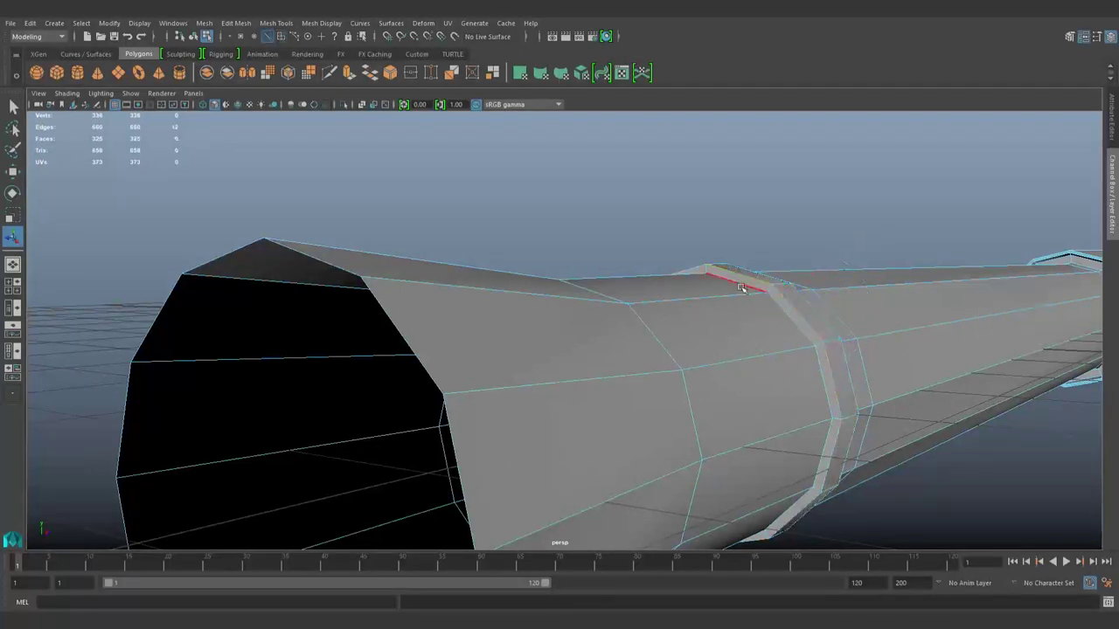
left_click_drag(802, 357, 944, 316, "alt")
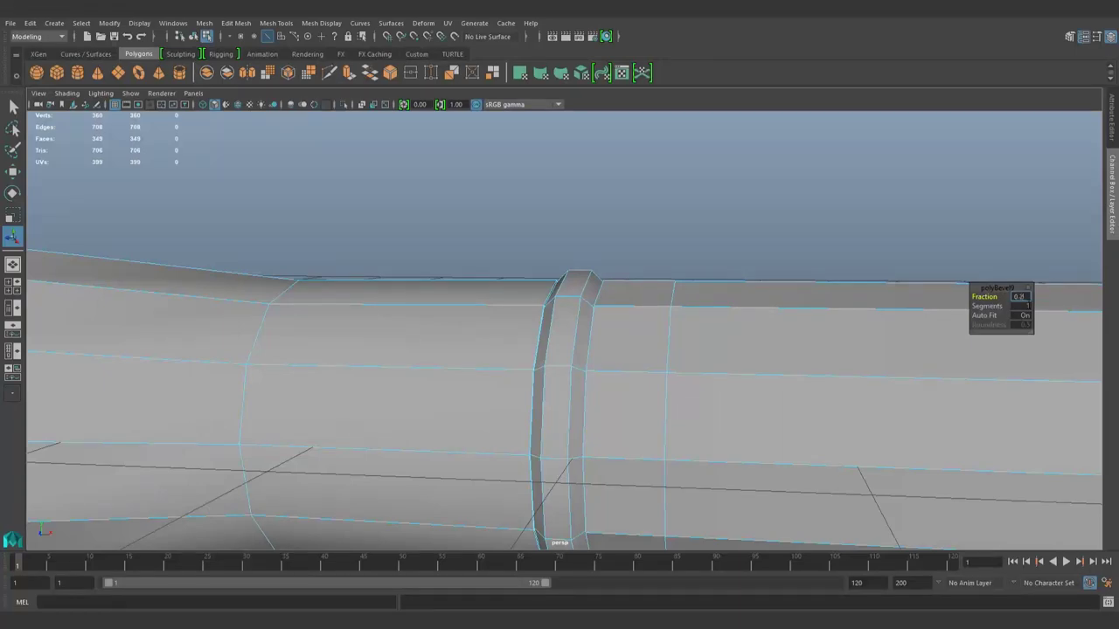
Return to object mode and deselect the pen body
key("F8")
left_click_drag(693, 232, 687, 408, "alt")
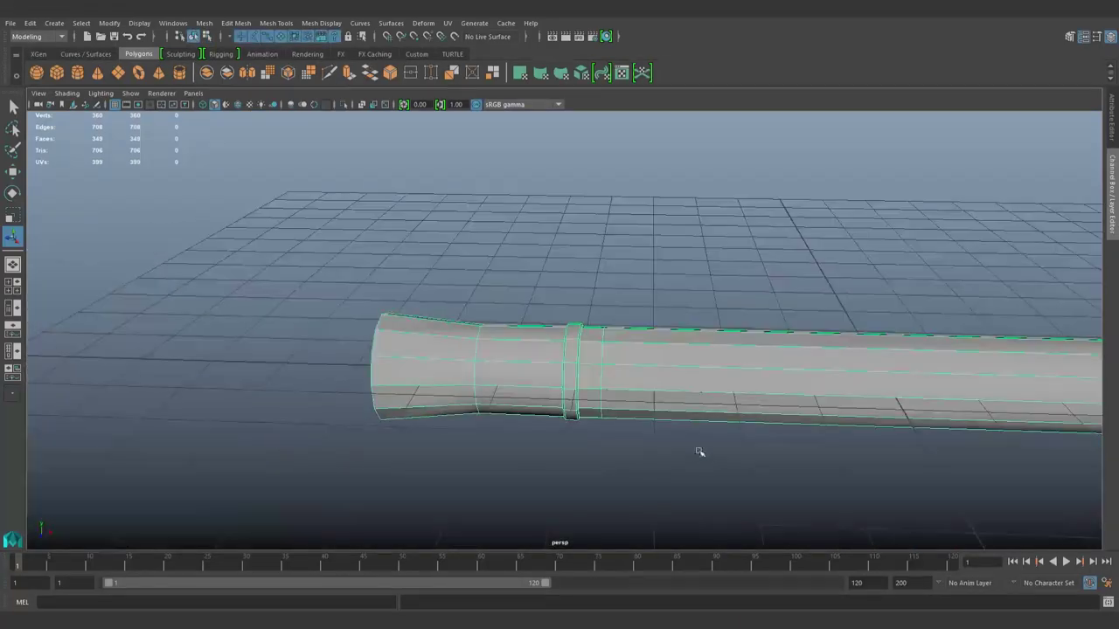
left_click_drag(699, 451, 669, 353, "alt")
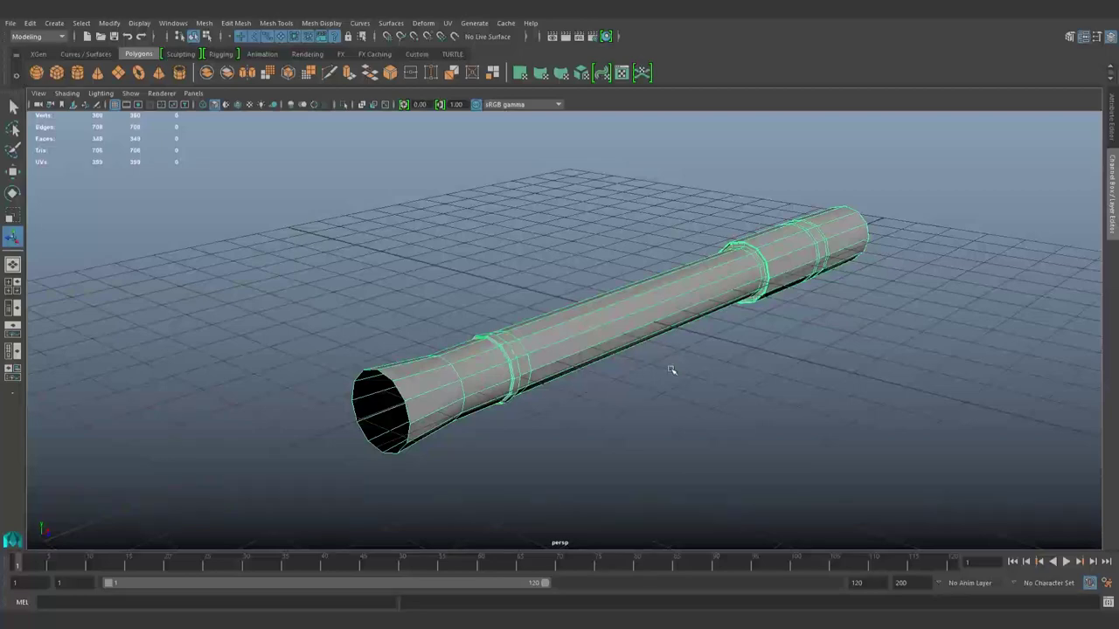
left_click(671, 370)
left_click_drag(801, 384, 747, 342, "alt")
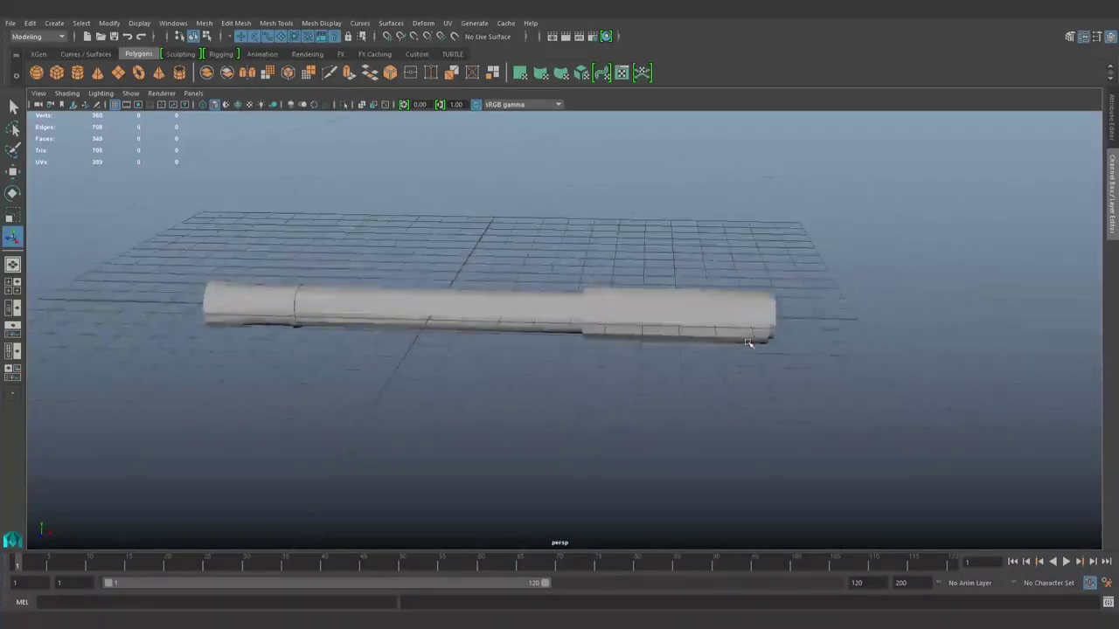
Inspect the pen body's wider section in the front view
left_click(748, 343)
key("space")
scroll(743, 375, "up", 3)
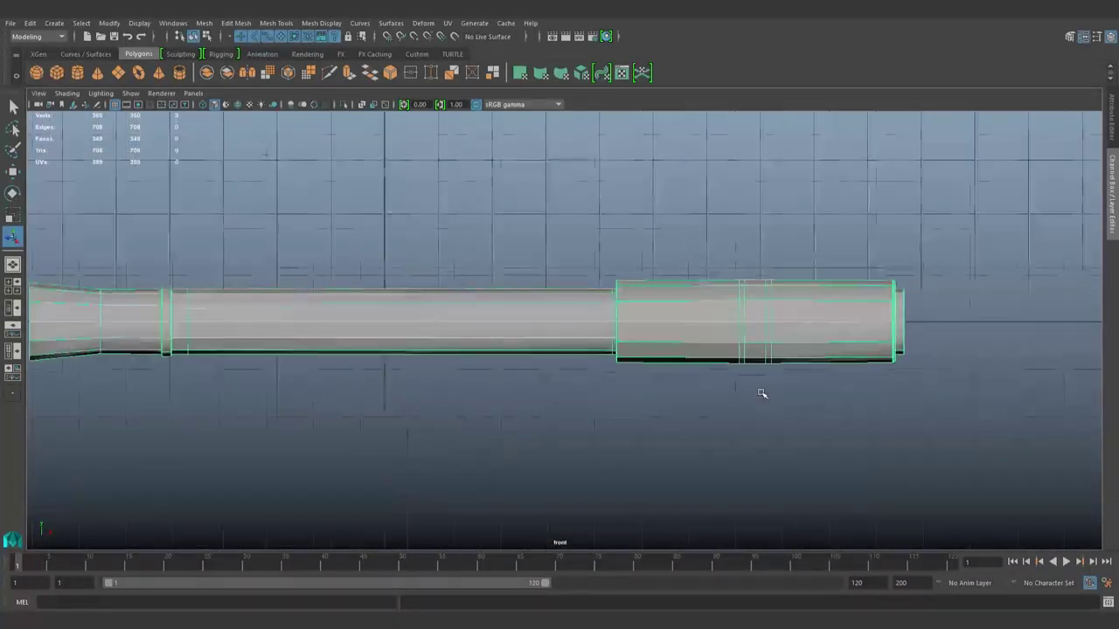
left_click(754, 317)
key("space")
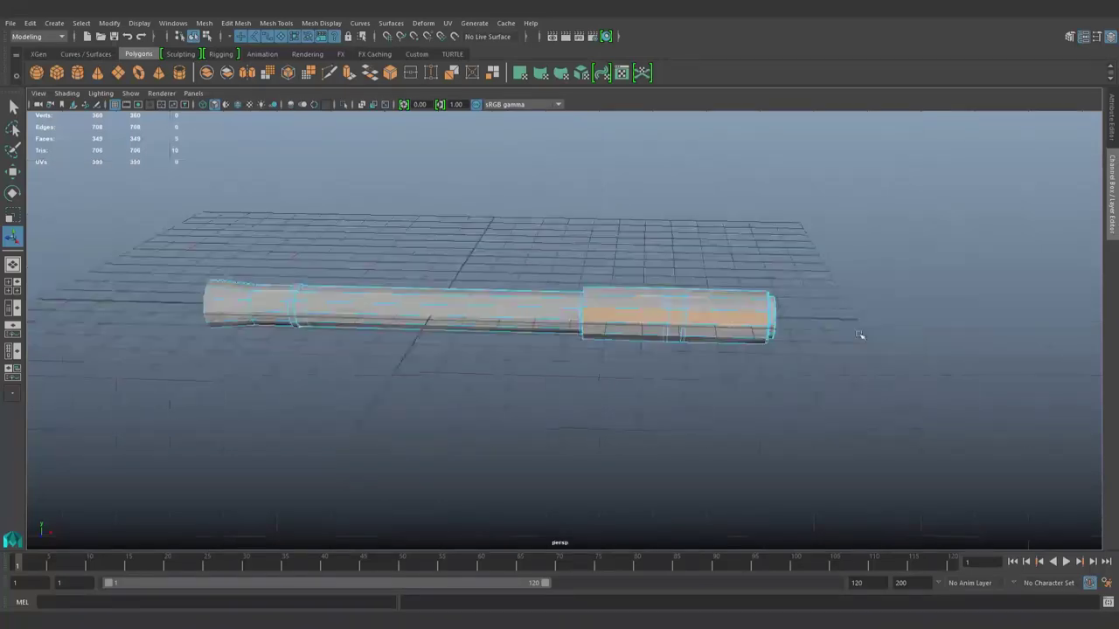
left_click_drag(861, 332, 857, 382, "alt")
Create a cube and shape it into a flat 6.367 × 0.238 × 0.084 bar beside the barrel
left_click(56, 73)
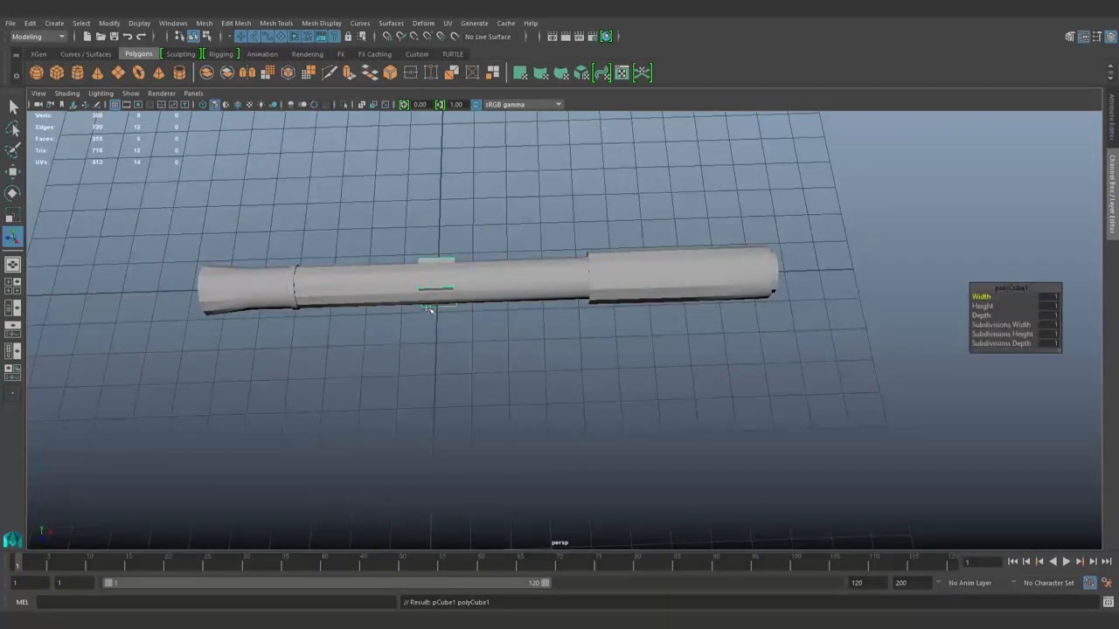
key("w")
mouse_move(437, 266)
left_mouse_down()
mouse_move(444, 367)
mouse_move(685, 366)
left_mouse_up()
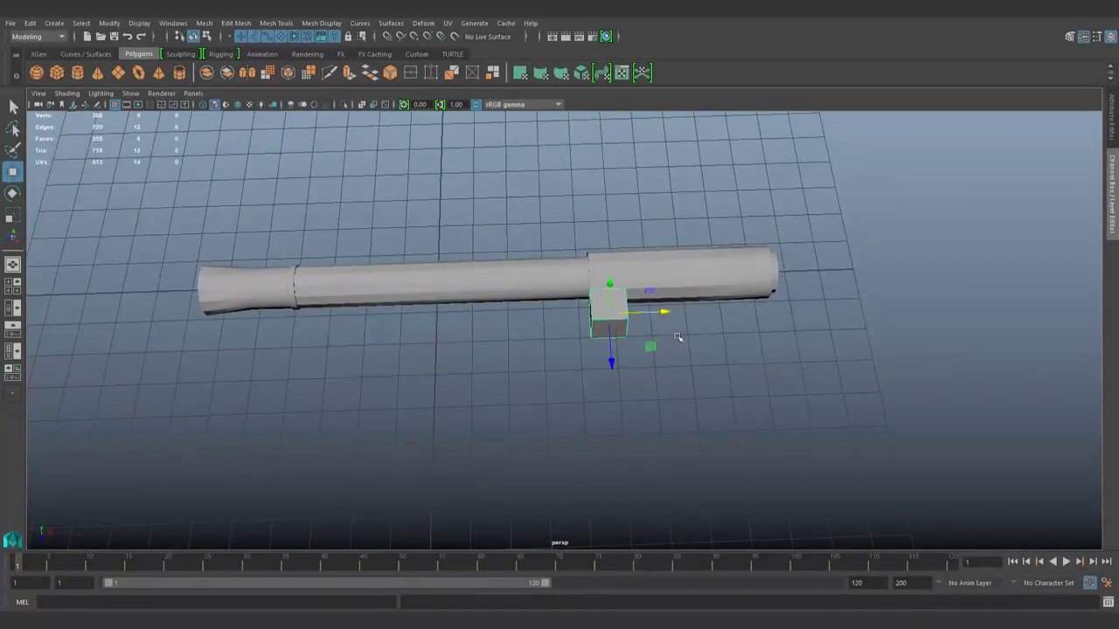
key("r")
mouse_move(665, 312)
left_mouse_down()
mouse_move(824, 312)
mouse_move(753, 359)
left_mouse_up()
key("ctrl+a")
scroll(753, 360, "up", 3)
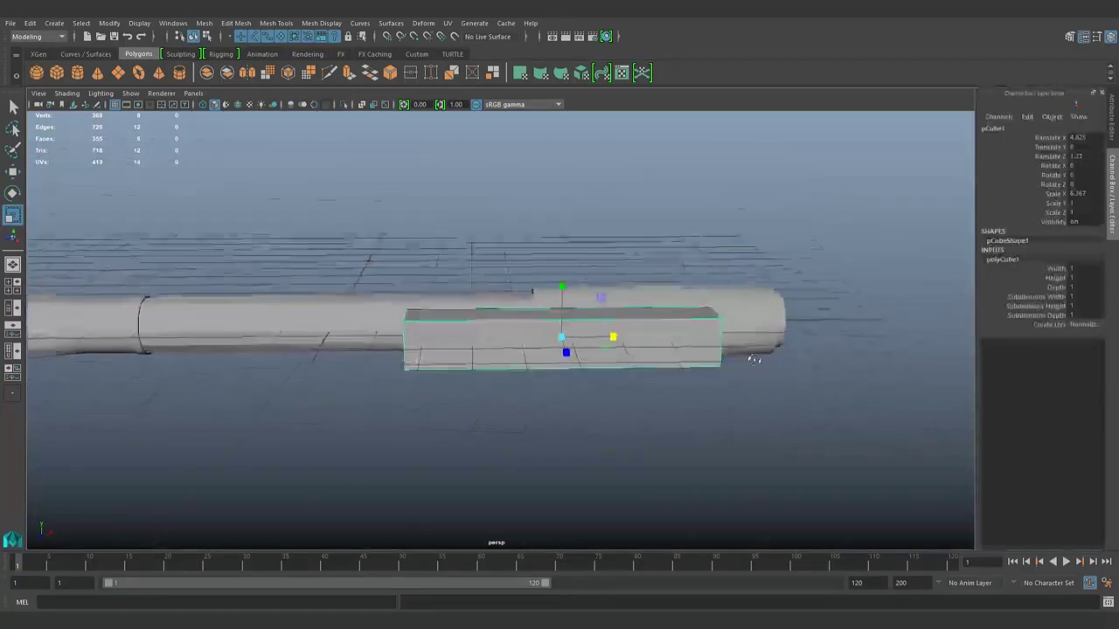
mouse_move(562, 286)
left_mouse_down()
mouse_move(570, 360)
mouse_move(454, 411)
left_mouse_up()
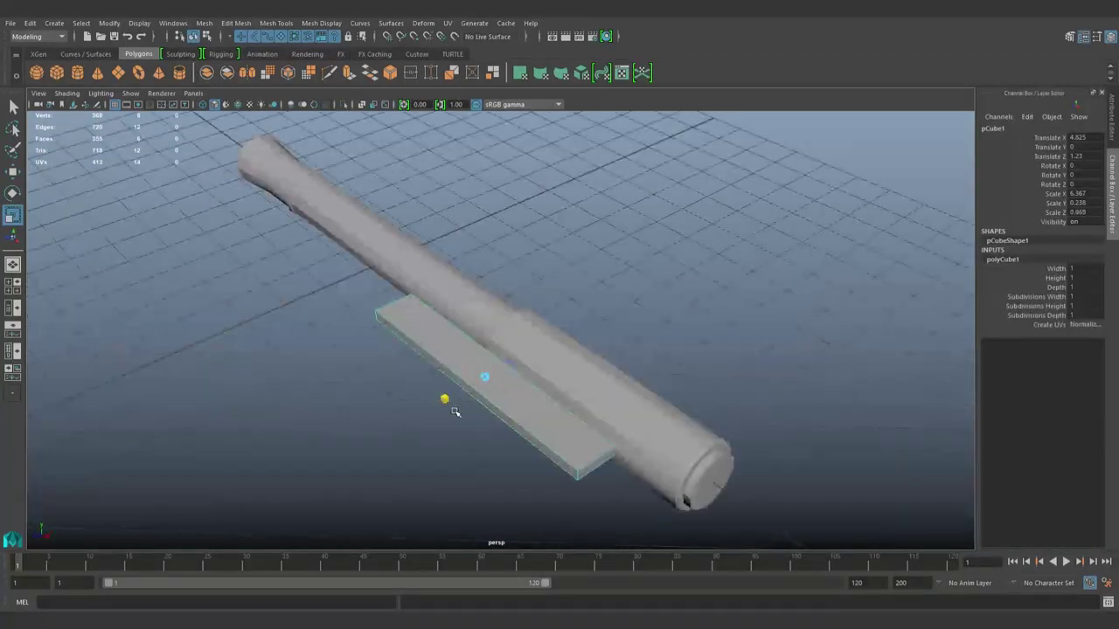
mouse_move(484, 377)
left_mouse_down()
mouse_move(450, 395)
mouse_move(602, 375)
left_mouse_up()
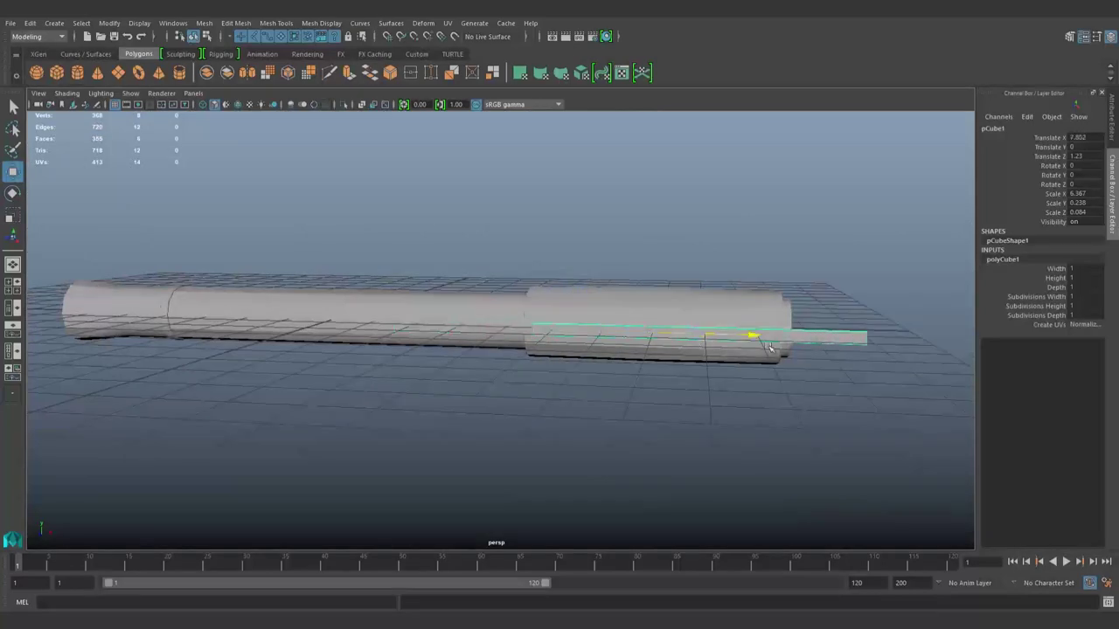
Put the strip in edge mode with the Insert Edge Loop Tool active
mouse_move(813, 351)
left_mouse_down("alt")
mouse_move(795, 481)
mouse_move(656, 407)
mouse_move(795, 362)
left_mouse_up("alt")
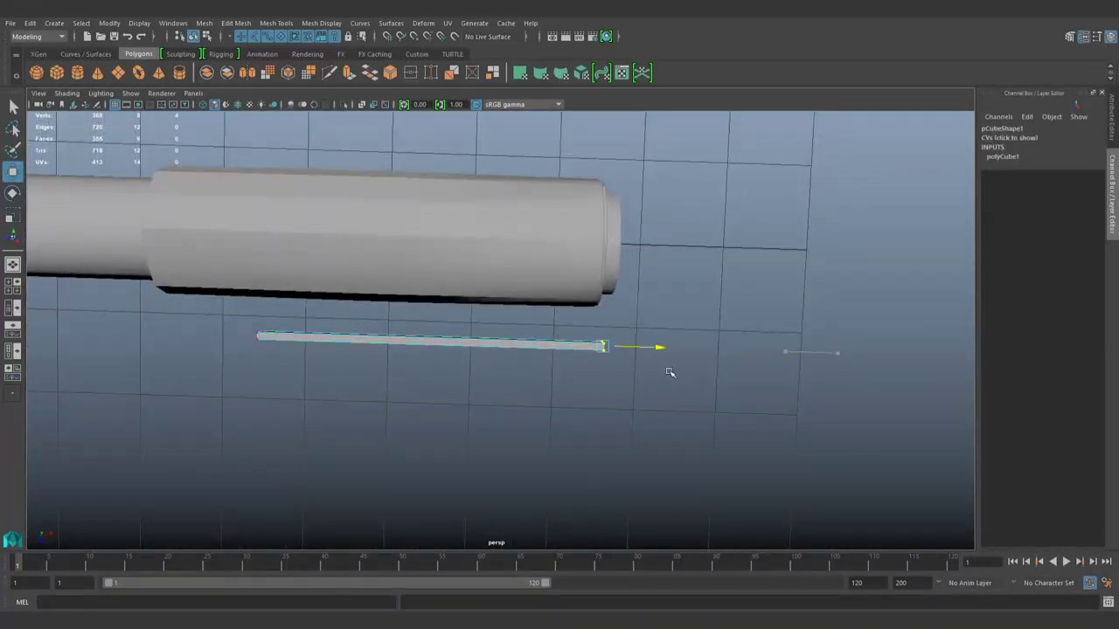
mouse_move(331, 353)
left_mouse_down("alt")
mouse_move(503, 236)
mouse_move(527, 341)
left_mouse_up("alt")
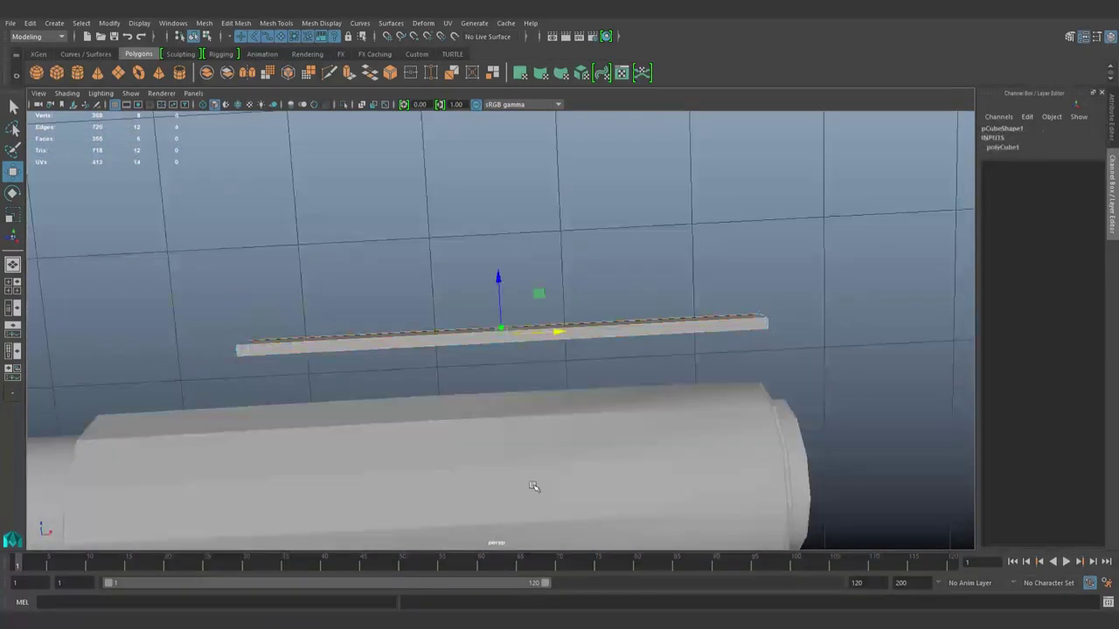
key("ctrl+shift+x")
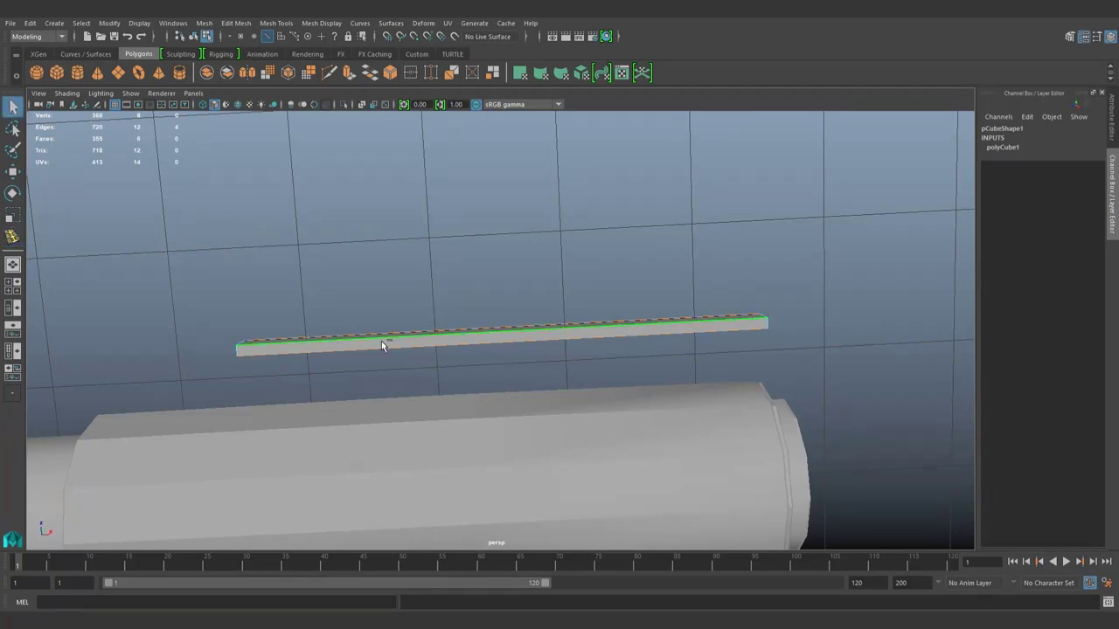
key("ctrl+shift+t")
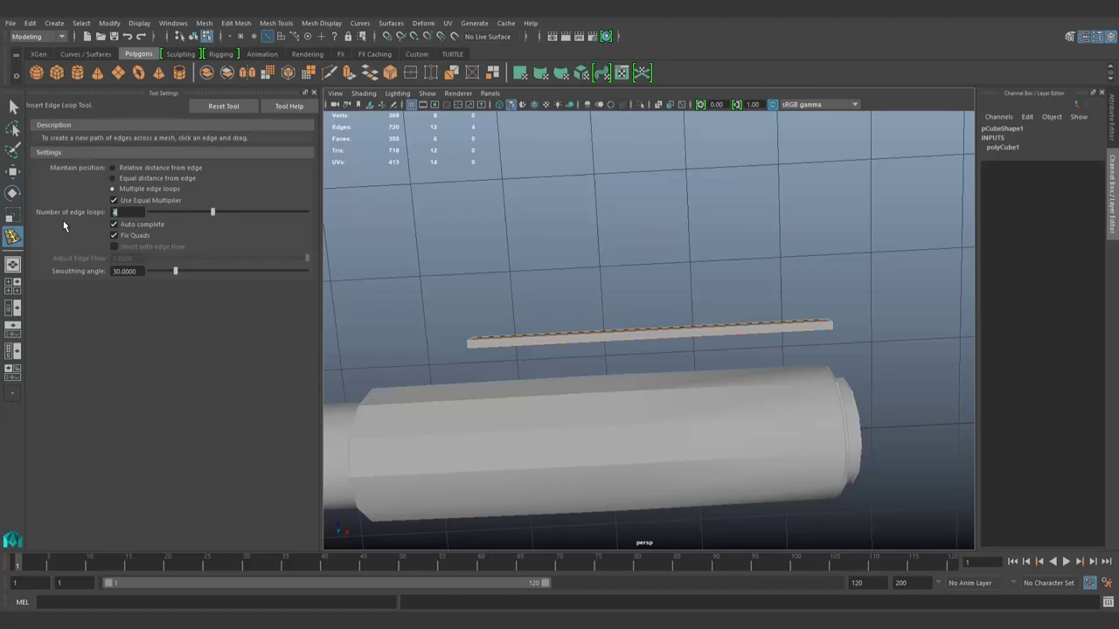
Insert several evenly spaced edge loops along the clip bar's long edge
left_click(633, 342)
key("ctrl+shift+t")
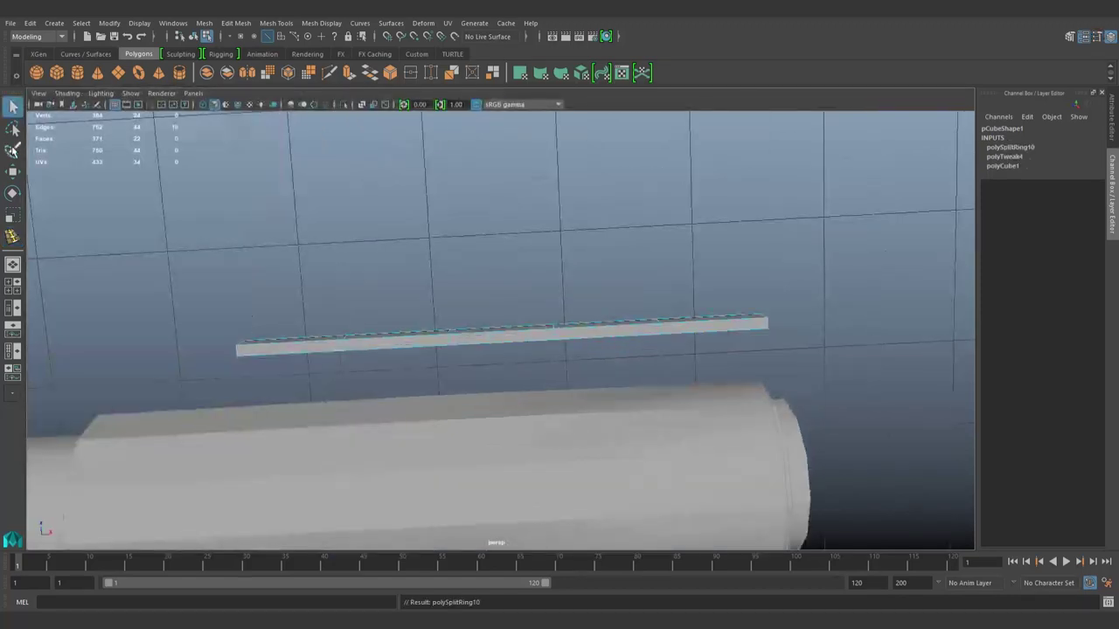
mouse_move(685, 367)
left_mouse_down("alt")
mouse_move(644, 431)
mouse_move(617, 405)
mouse_move(627, 292)
left_mouse_up("alt")
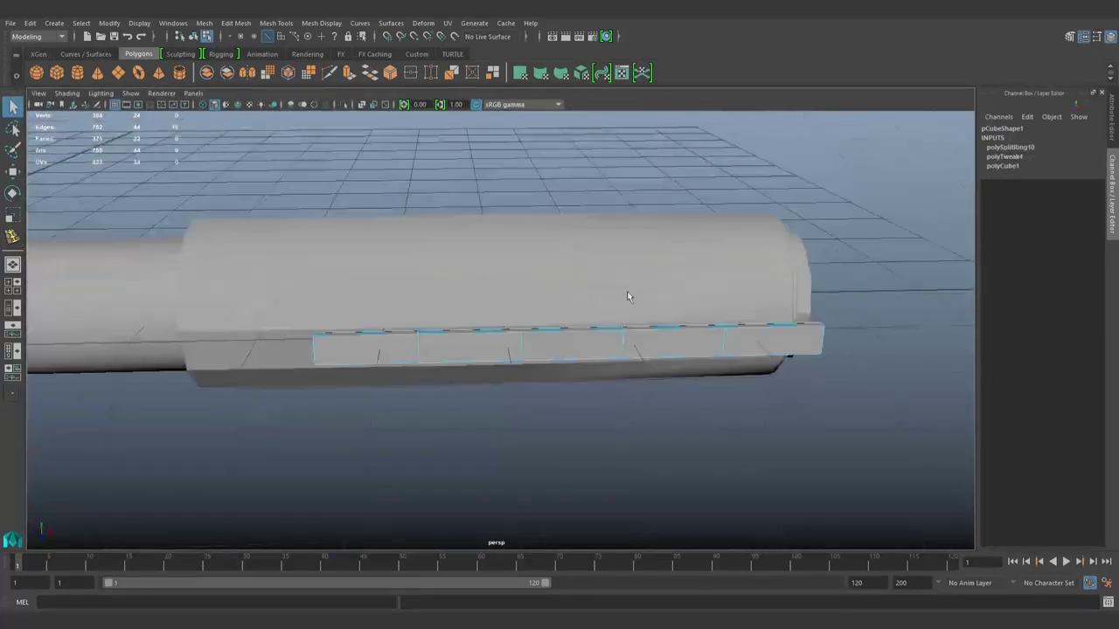
Select a face of the strip, try moving it, then undo the trial move
key("F11")
mouse_move(588, 343)
left_mouse_down("alt")
mouse_move(661, 244)
mouse_move(629, 324)
mouse_move(632, 248)
left_mouse_up("alt")
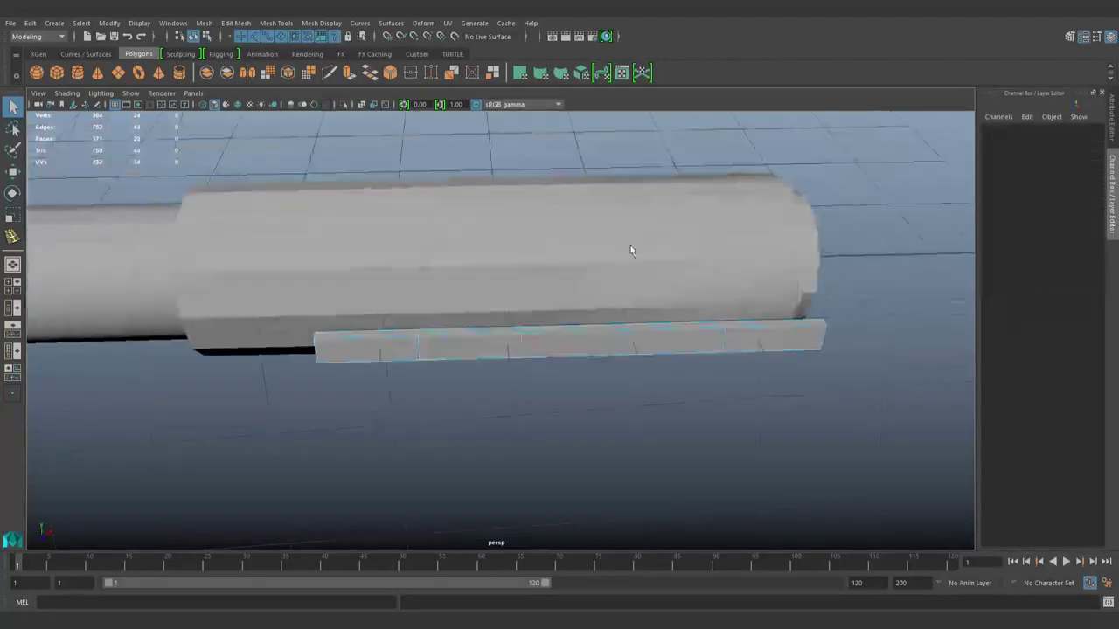
left_click(582, 356)
mouse_move(582, 357)
left_mouse_down("alt")
mouse_move(590, 374)
mouse_move(585, 312)
mouse_move(574, 380)
mouse_move(589, 399)
mouse_move(641, 397)
mouse_move(587, 399)
left_mouse_up("alt")
key("ctrl+z")
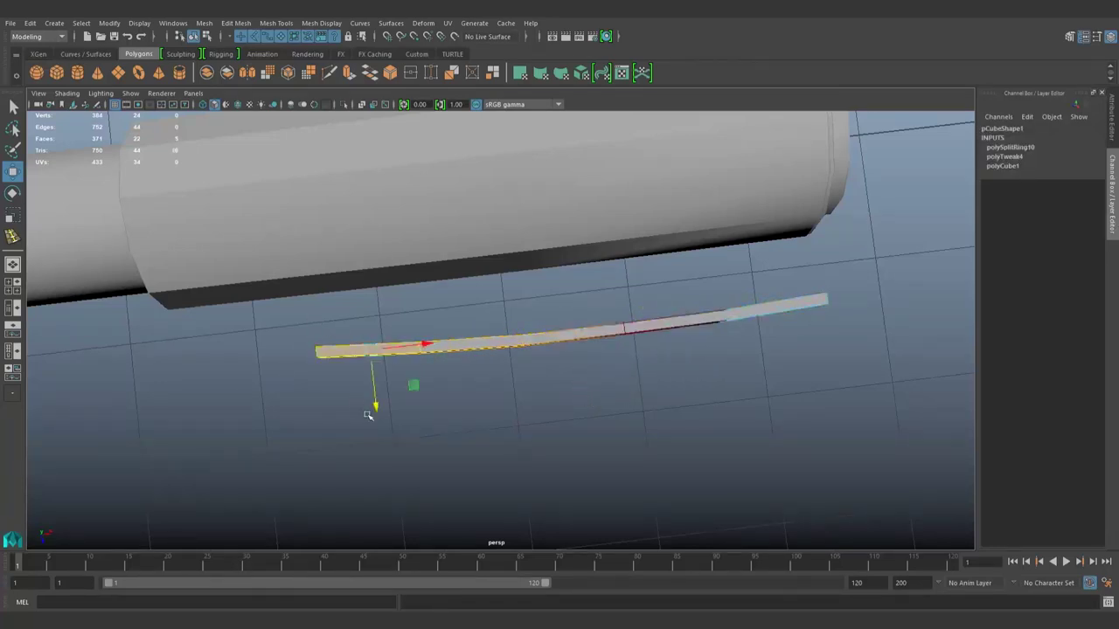
Bend and rotate the strip's end, then undo back to nearly straight
mouse_move(367, 415)
left_mouse_down()
mouse_move(387, 425)
mouse_move(429, 378)
left_mouse_up()
key("e")
key("ctrl+z")
Move the whole clip strip in closer against the cap
left_click_drag(618, 312, 681, 306, "alt")
left_click(652, 307)
key("w")
mouse_move(785, 301)
left_mouse_down("alt")
mouse_move(734, 328)
mouse_move(751, 358)
mouse_move(708, 446)
mouse_move(709, 370)
mouse_move(722, 374)
mouse_move(749, 328)
mouse_move(604, 373)
left_mouse_up("alt")
Check the strip's position in the top view and select one of its edges
key("space")
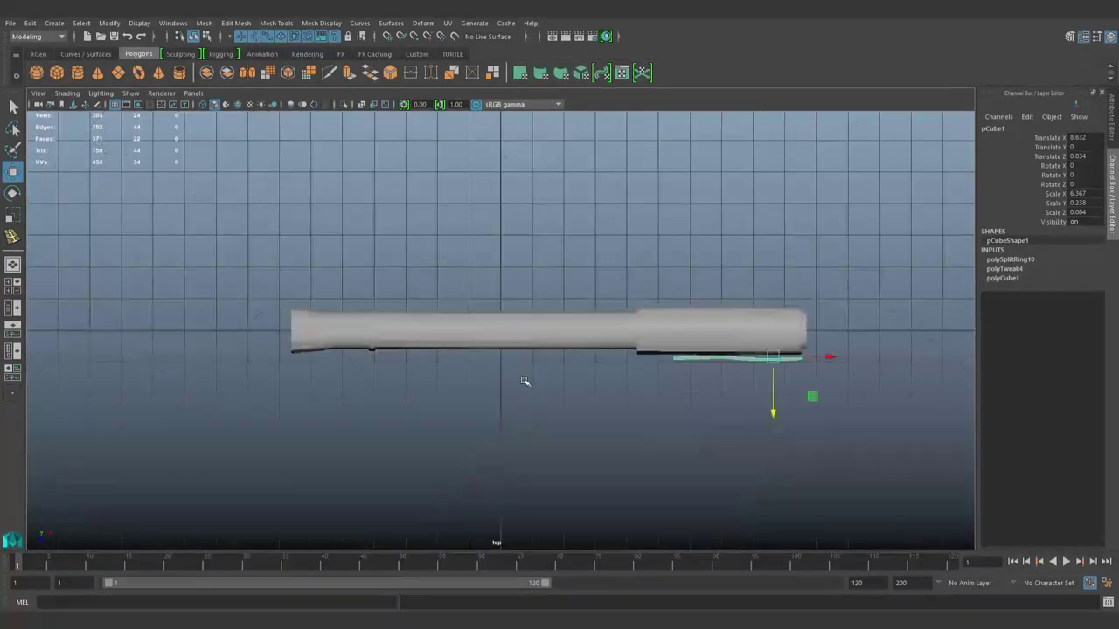
scroll(525, 379, "up", 3)
scroll(671, 388, "up", 3)
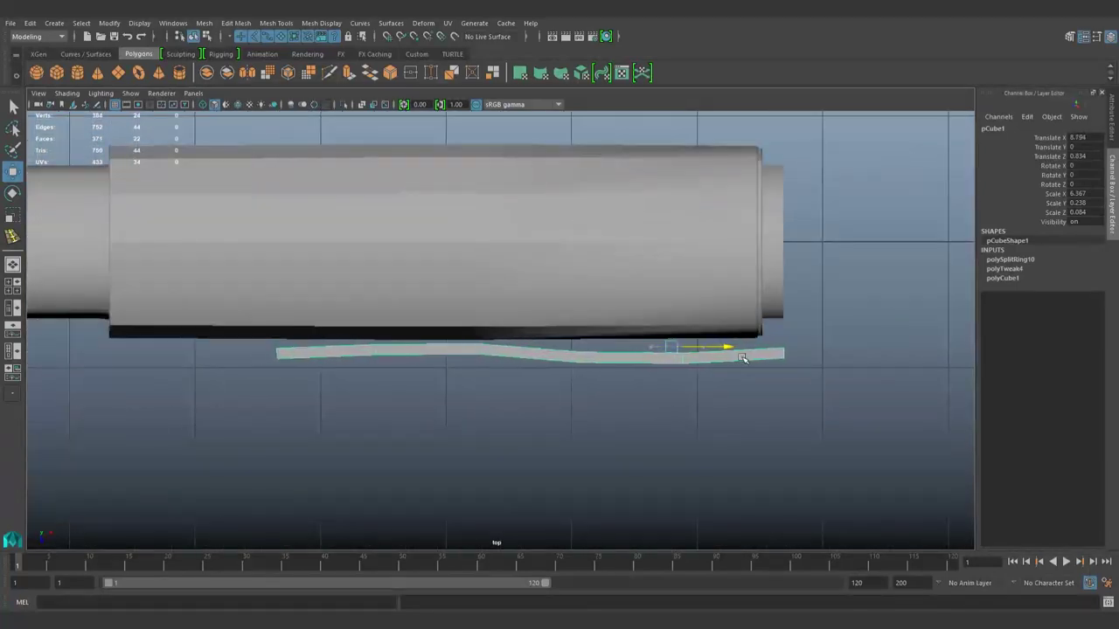
left_click(824, 400)
scroll(839, 384, "up", 2)
left_click(862, 370)
left_click(866, 302)
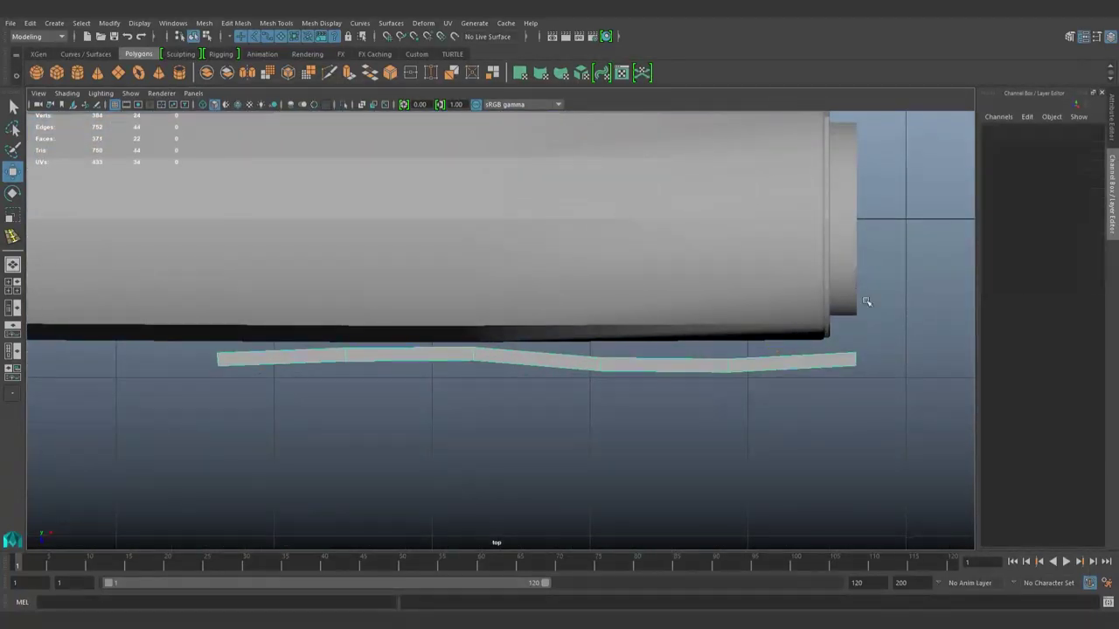
left_click(840, 373)
Insert a single edge loop near the end of the clip strip
key("ctrl+e")
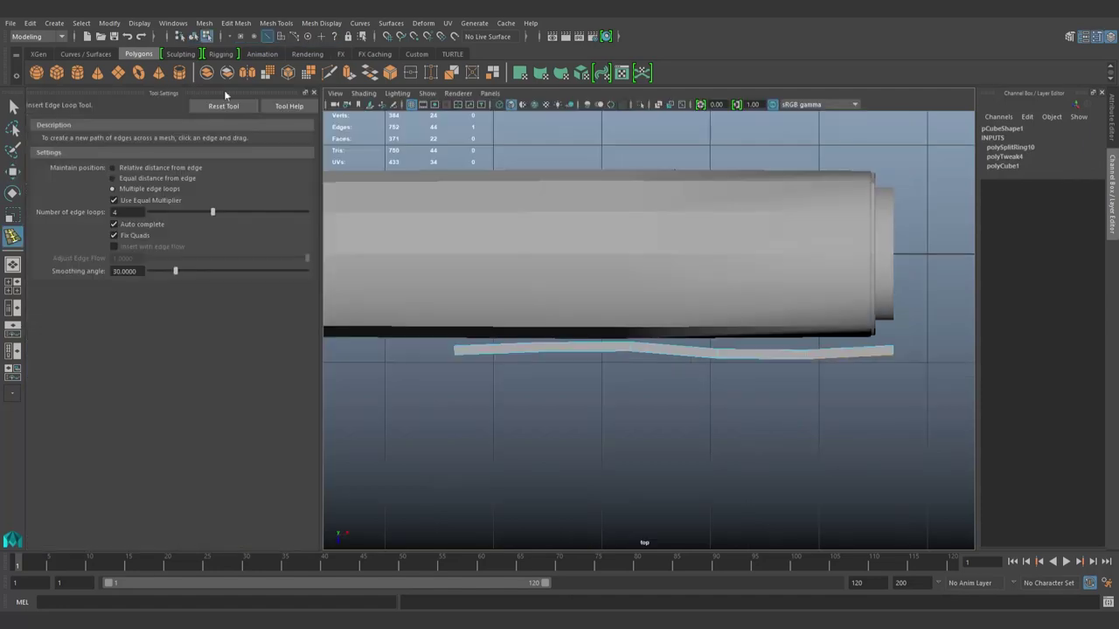
left_click(893, 361)
left_click(892, 366)
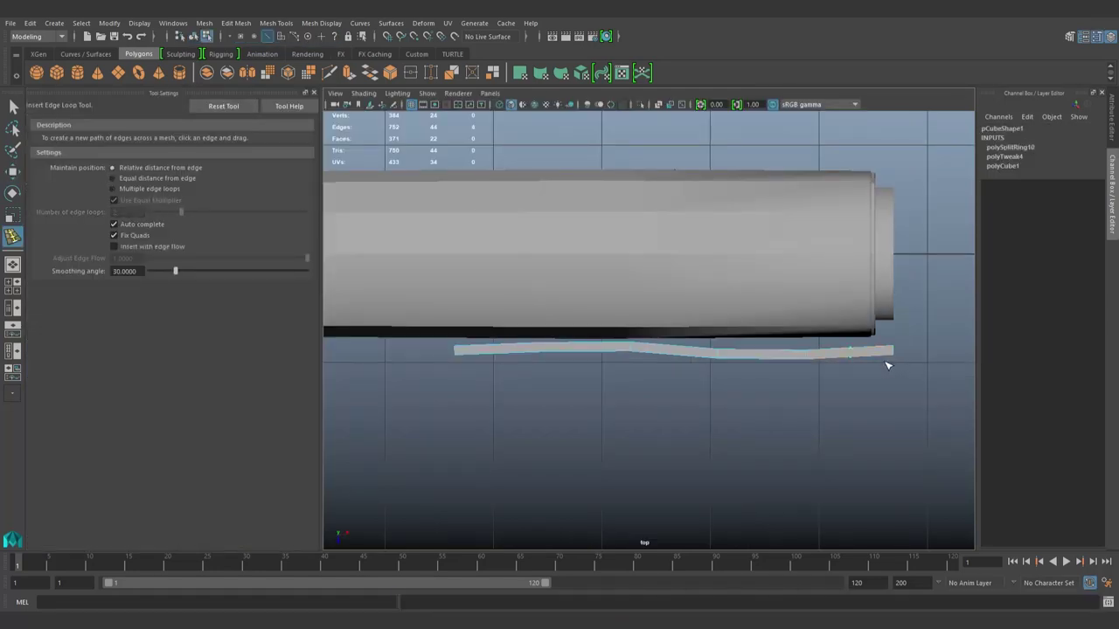
left_click(891, 354)
left_click(13, 106)
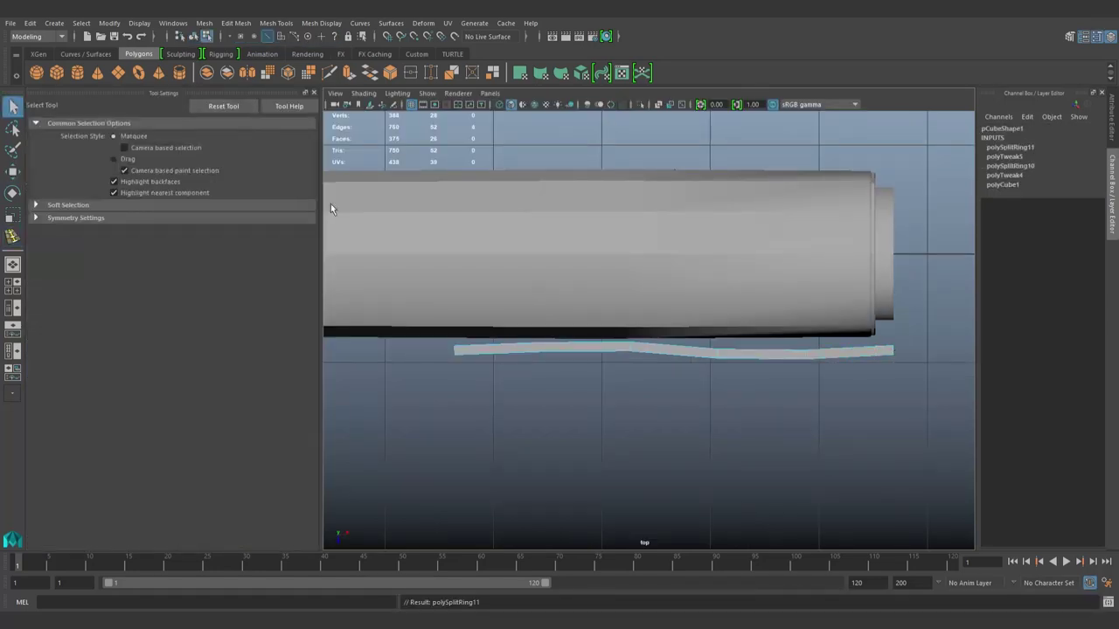
Extrude the strip's end face upward 0.351 into a short hook
left_click_drag(869, 367, 695, 389, "alt")
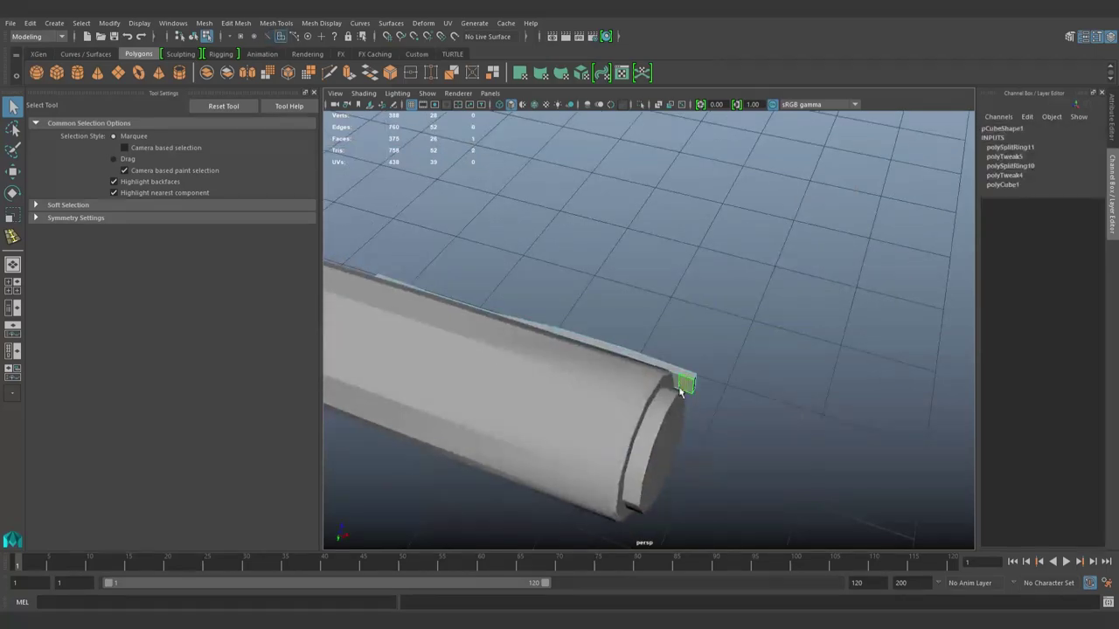
left_click(314, 92)
mouse_move(321, 122)
left_mouse_down("alt")
mouse_move(582, 327)
mouse_move(542, 388)
mouse_move(458, 354)
mouse_move(623, 230)
mouse_move(624, 412)
mouse_move(759, 519)
mouse_move(694, 302)
mouse_move(594, 407)
mouse_move(626, 305)
mouse_move(611, 407)
mouse_move(692, 289)
mouse_move(457, 370)
mouse_move(537, 358)
left_mouse_up("alt")
key("ctrl+e")
left_click(623, 230)
Select the clip strip, isolate it with Ctrl+1, and frame it
scroll(624, 411, "up", 3)
left_click(759, 519)
left_click(537, 358)
key("ctrl+1")
key("f")
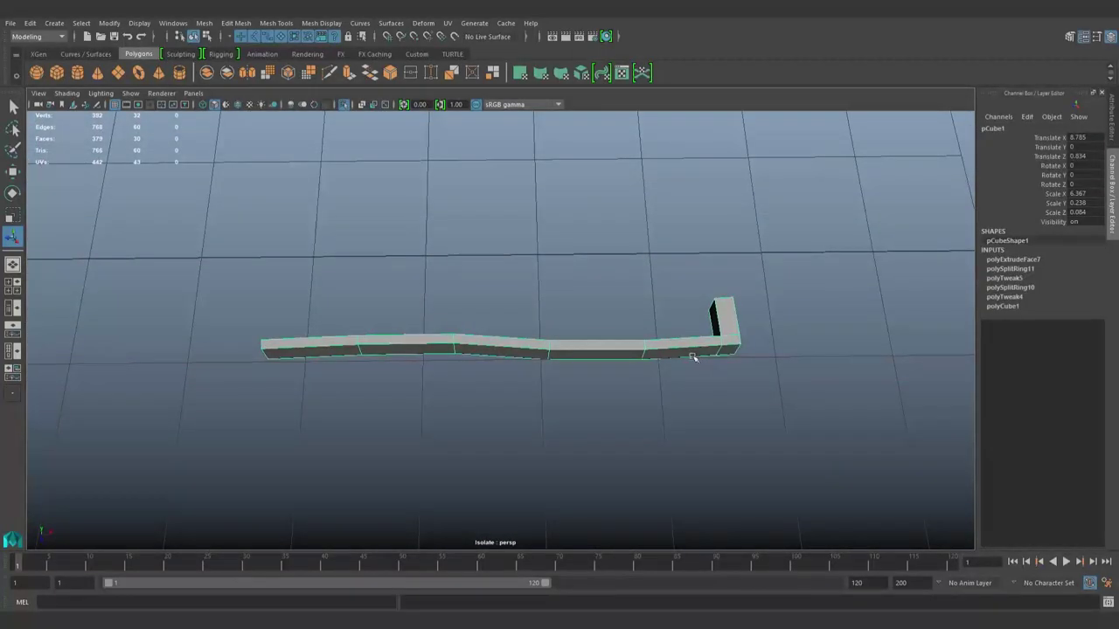
Zoom in on the bar's end and select its top front edge in edge mode
left_click_drag(138, 250, 457, 425)
mouse_move(399, 375)
left_mouse_down("alt")
mouse_move(545, 372)
mouse_move(526, 381)
left_mouse_up("alt")
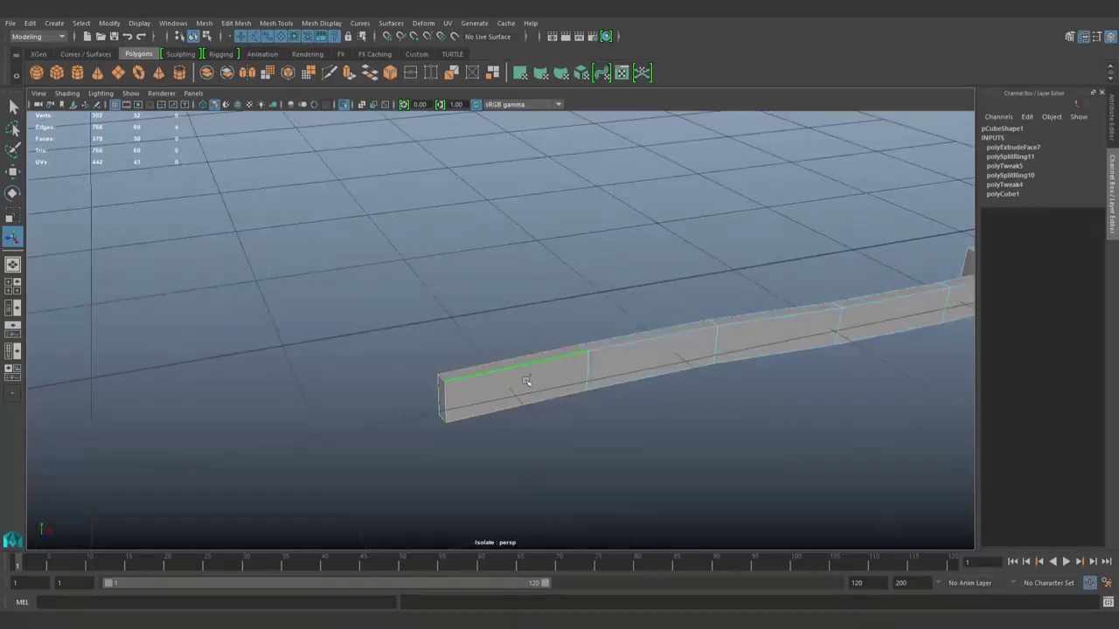
right_click_drag(514, 461, 476, 425, "alt")
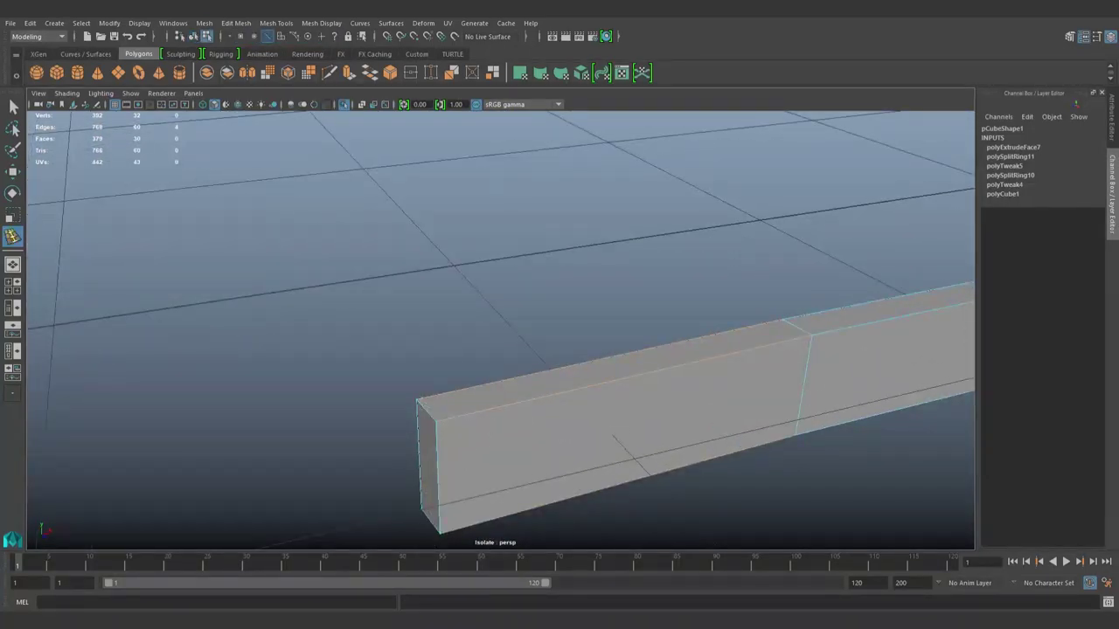
key("F8")
key("F10")
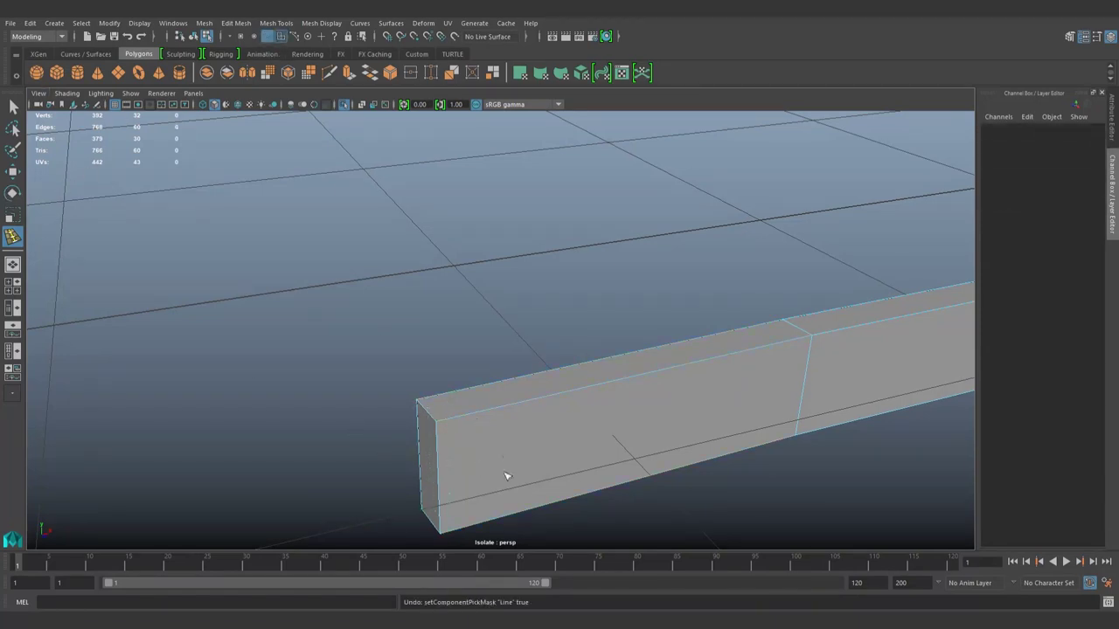
left_click(509, 413)
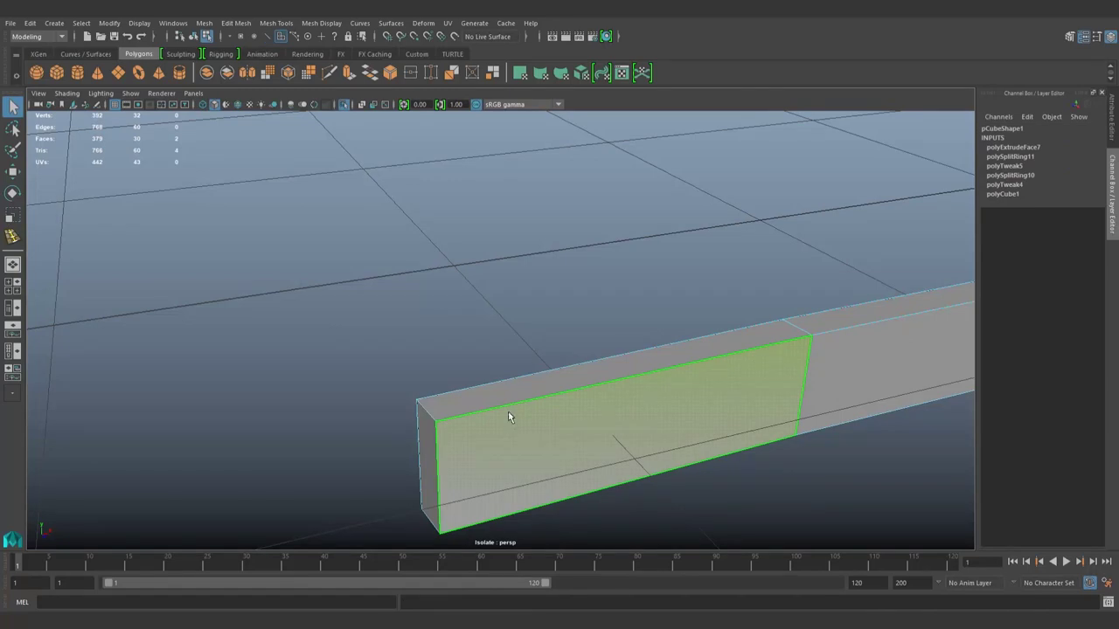
Add support edge loops close to the bar's end with the Insert Edge Loop tool
key("y")
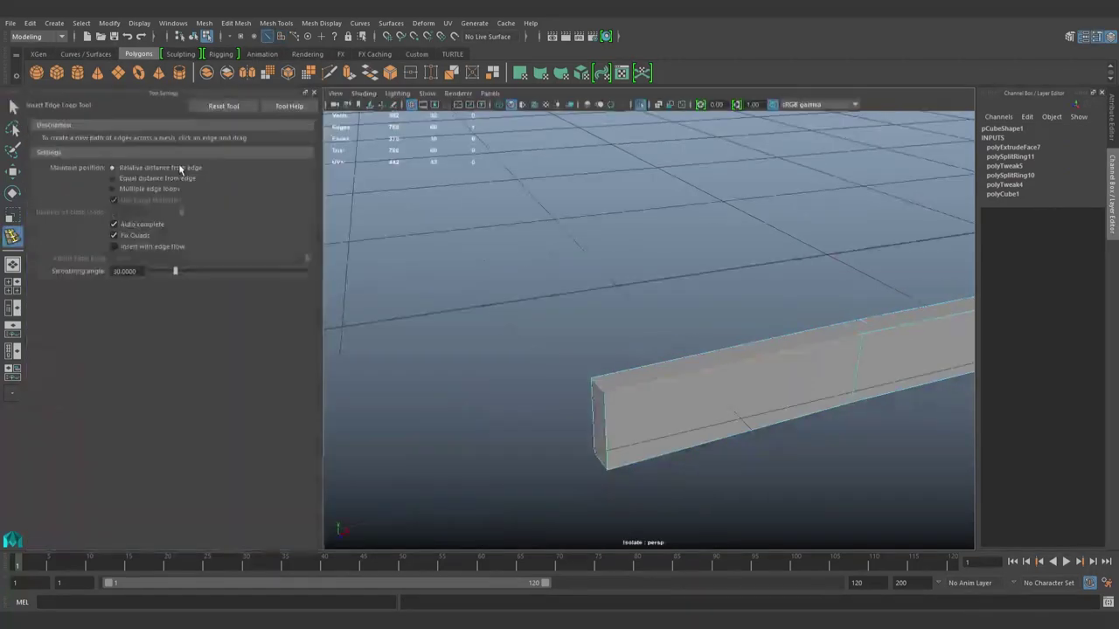
left_click(314, 94)
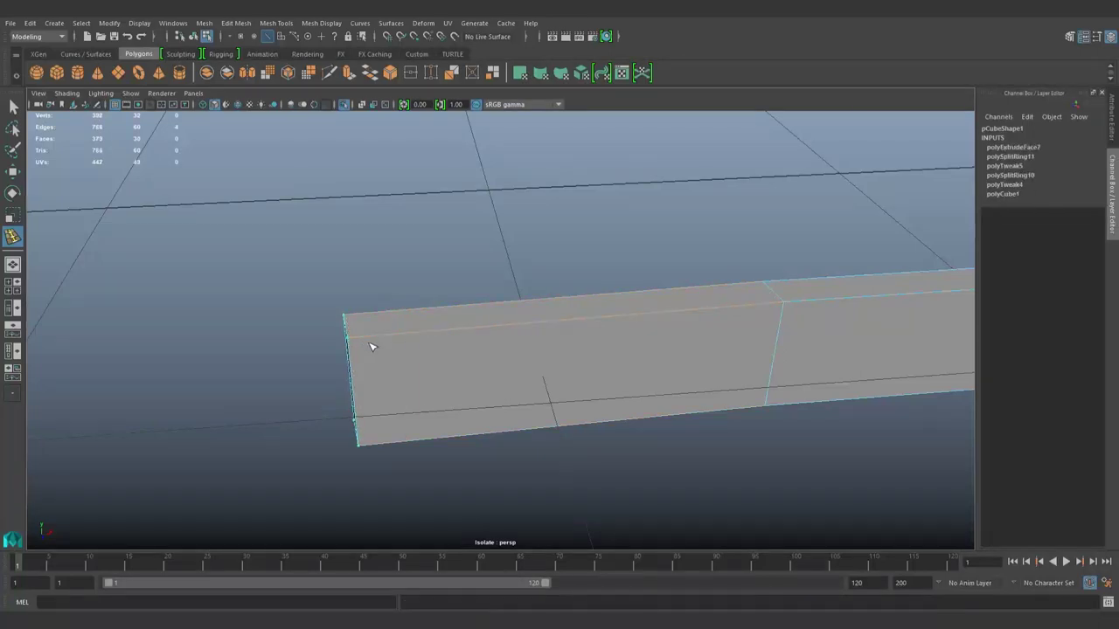
left_click(374, 343)
key("ctrl+z")
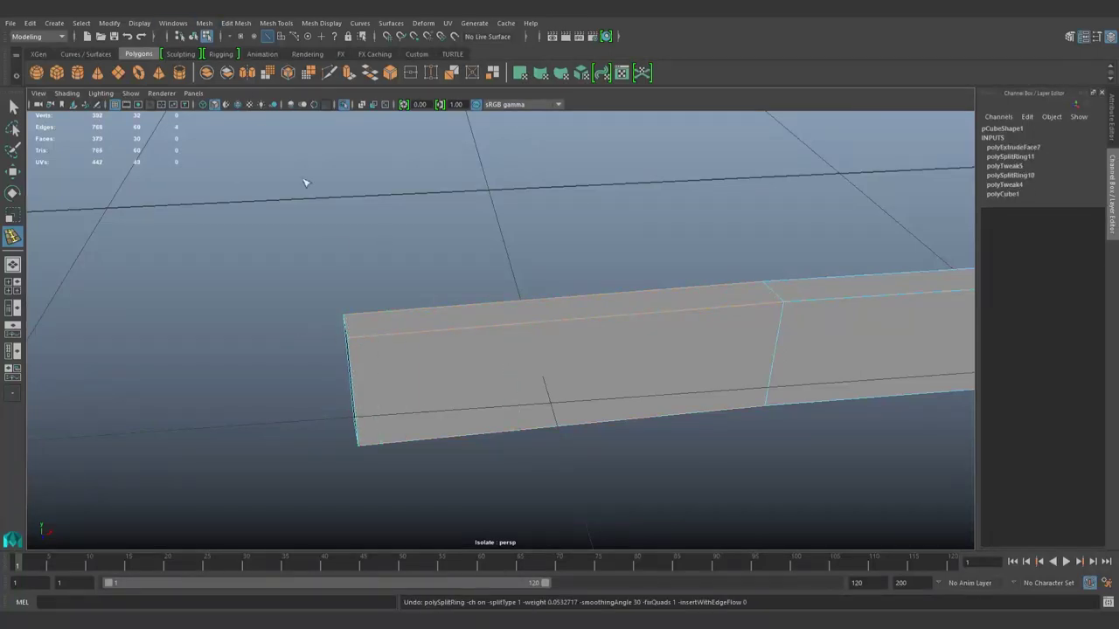
left_click_drag(305, 183, 416, 295, "alt")
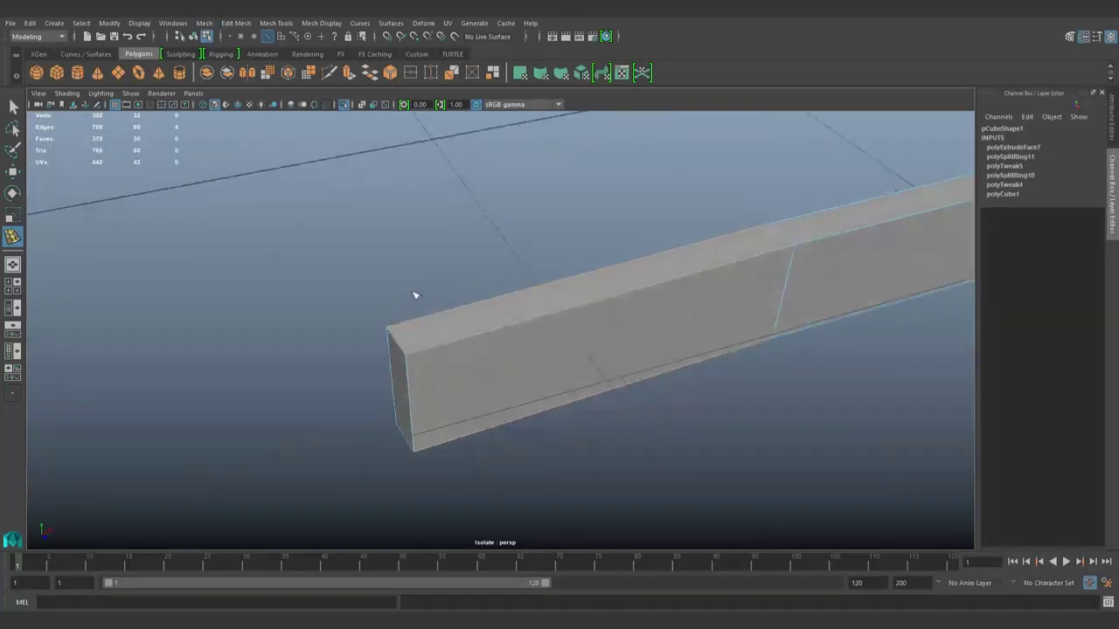
left_click(416, 361)
mouse_move(416, 361)
left_mouse_down("alt")
mouse_move(497, 464)
mouse_move(612, 473)
left_mouse_up("alt")
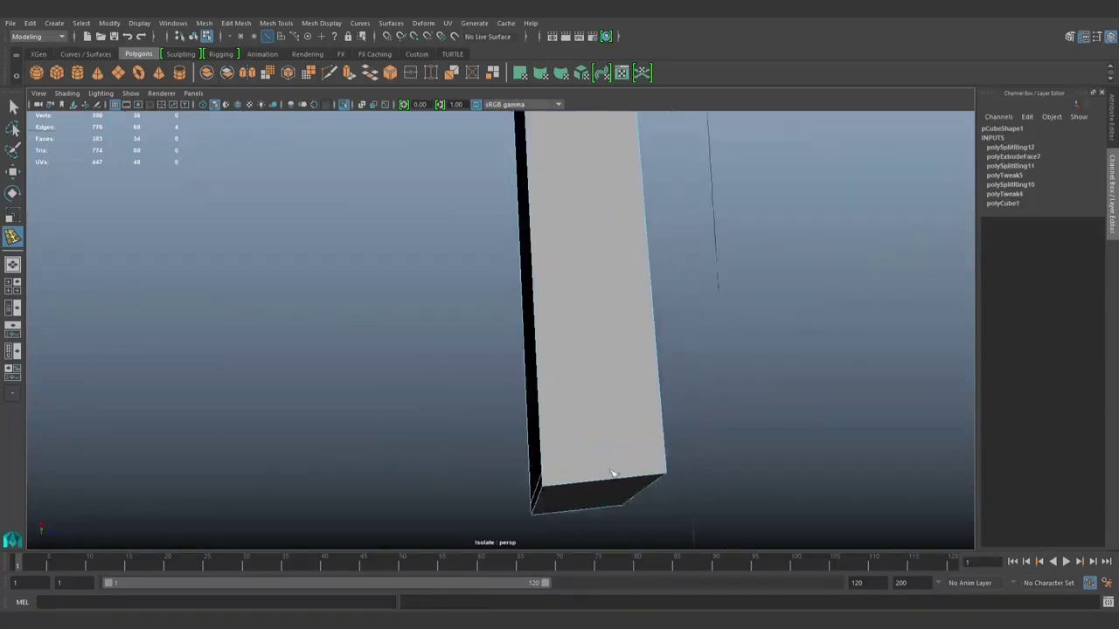
left_click(558, 495)
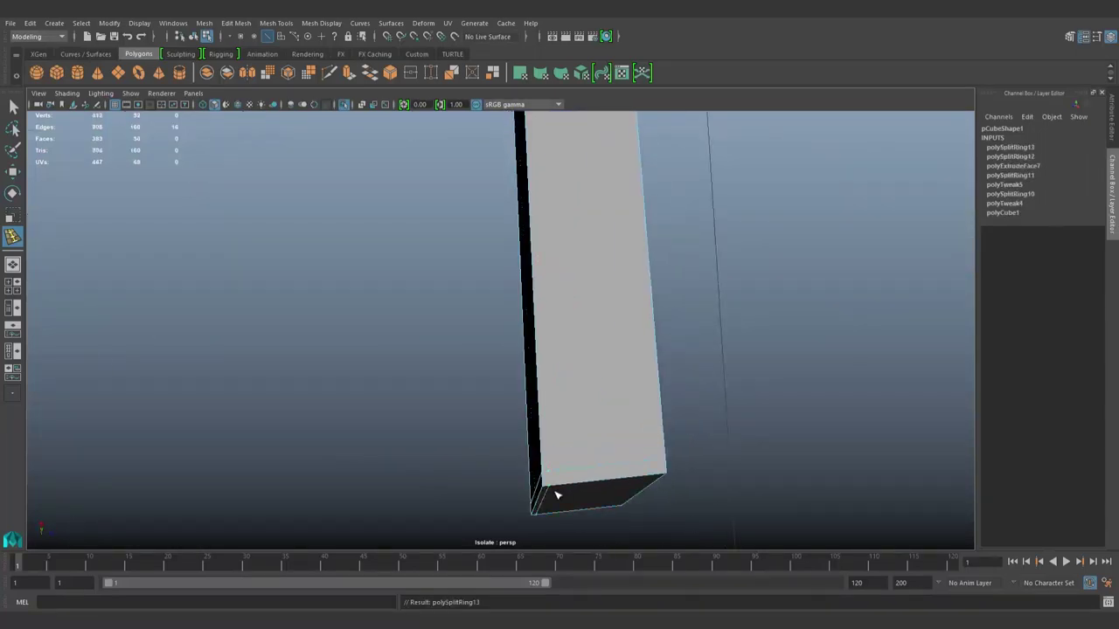
left_click(669, 482)
mouse_move(669, 481)
left_mouse_down("alt")
mouse_move(739, 487)
mouse_move(684, 415)
mouse_move(657, 531)
mouse_move(588, 416)
mouse_move(599, 392)
mouse_move(594, 332)
mouse_move(707, 390)
mouse_move(736, 424)
mouse_move(727, 407)
left_mouse_up("alt")
Retry an edge loop near the corner, undoing misplaced ones until it sits near the end
left_click(813, 390)
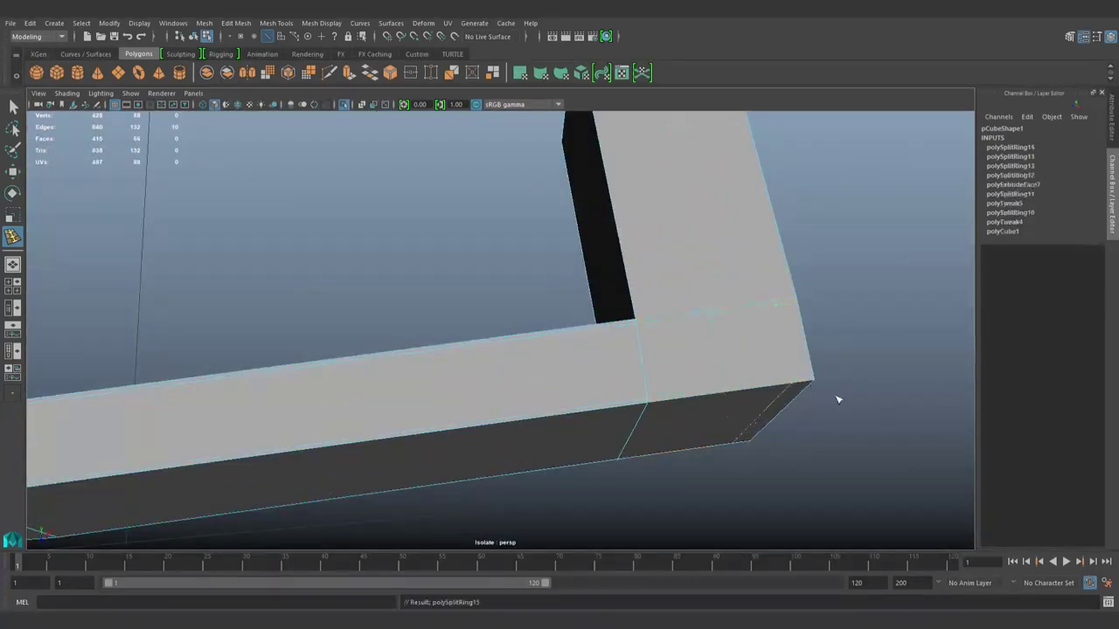
left_click_drag(837, 400, 617, 339, "alt")
key("ctrl+z")
left_click(617, 335)
key("ctrl+z")
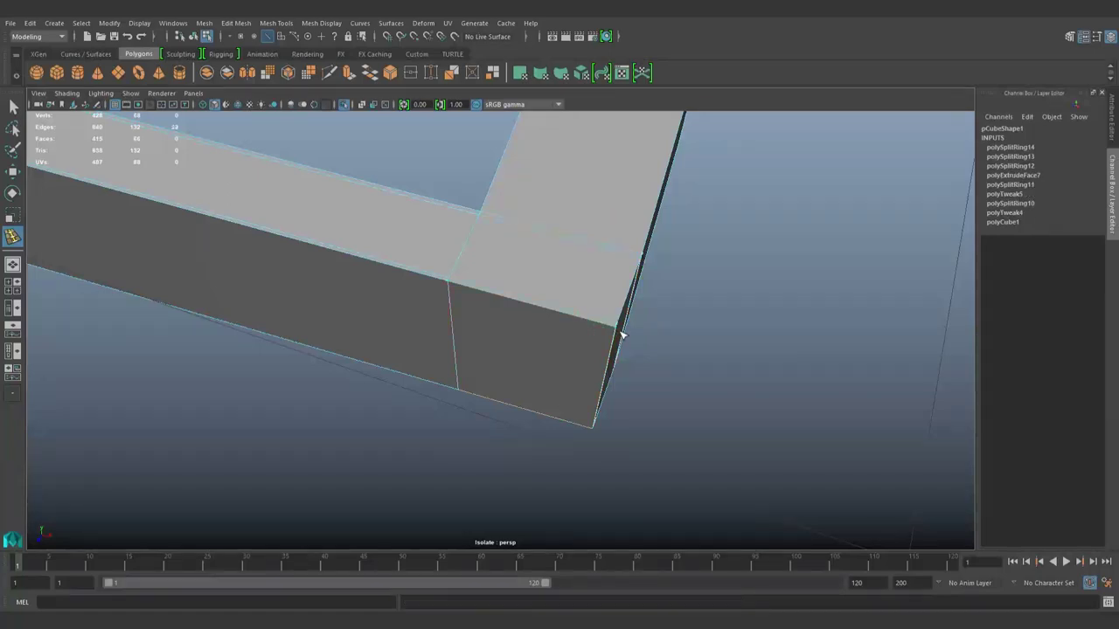
left_click(617, 335)
key("ctrl+z")
left_click(617, 335)
mouse_move(617, 335)
left_mouse_down("alt")
mouse_move(612, 388)
mouse_move(668, 524)
left_mouse_up("alt")
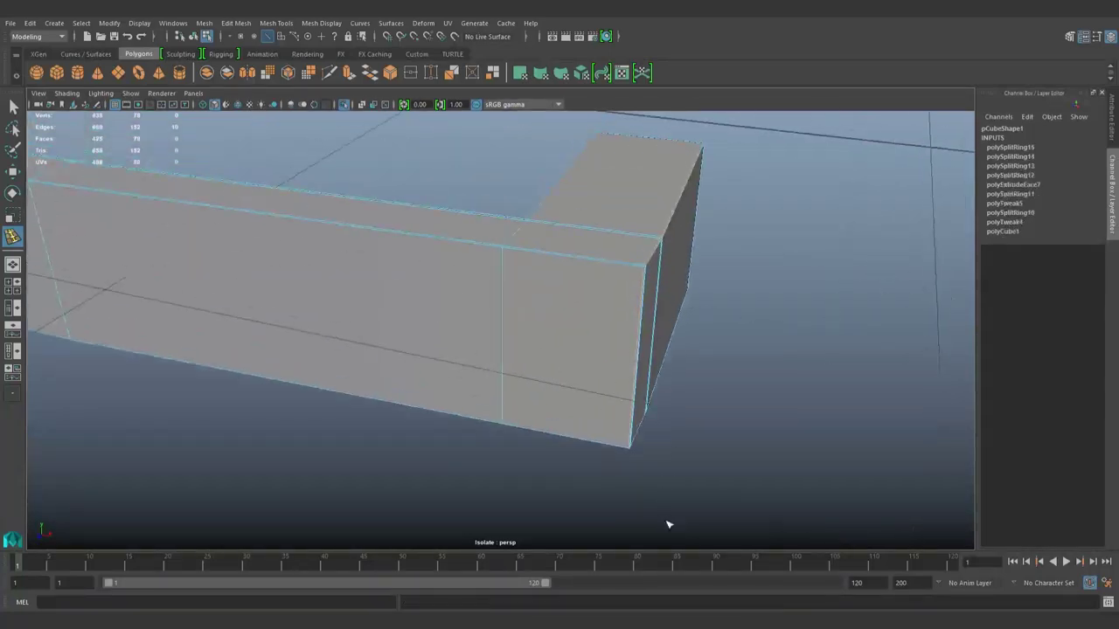
right_click_drag(653, 280, 727, 279, "alt")
left_click_drag(726, 280, 616, 432, "alt")
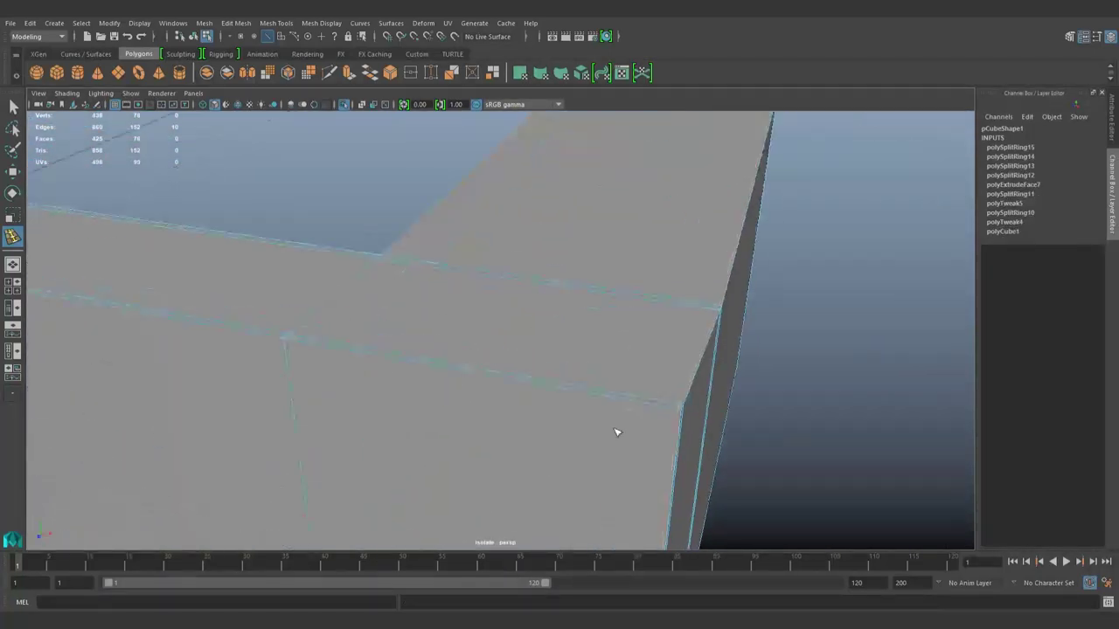
Add supporting edge loops at the corner and bend, then return to object mode
left_click(687, 422)
mouse_move(688, 422)
left_mouse_down("alt")
mouse_move(691, 494)
mouse_move(647, 399)
mouse_move(670, 250)
mouse_move(569, 344)
mouse_move(872, 481)
mouse_move(629, 344)
mouse_move(629, 235)
mouse_move(614, 514)
mouse_move(524, 405)
mouse_move(181, 204)
left_mouse_up("alt")
left_click(698, 366)
left_click(901, 491)
left_click(614, 511)
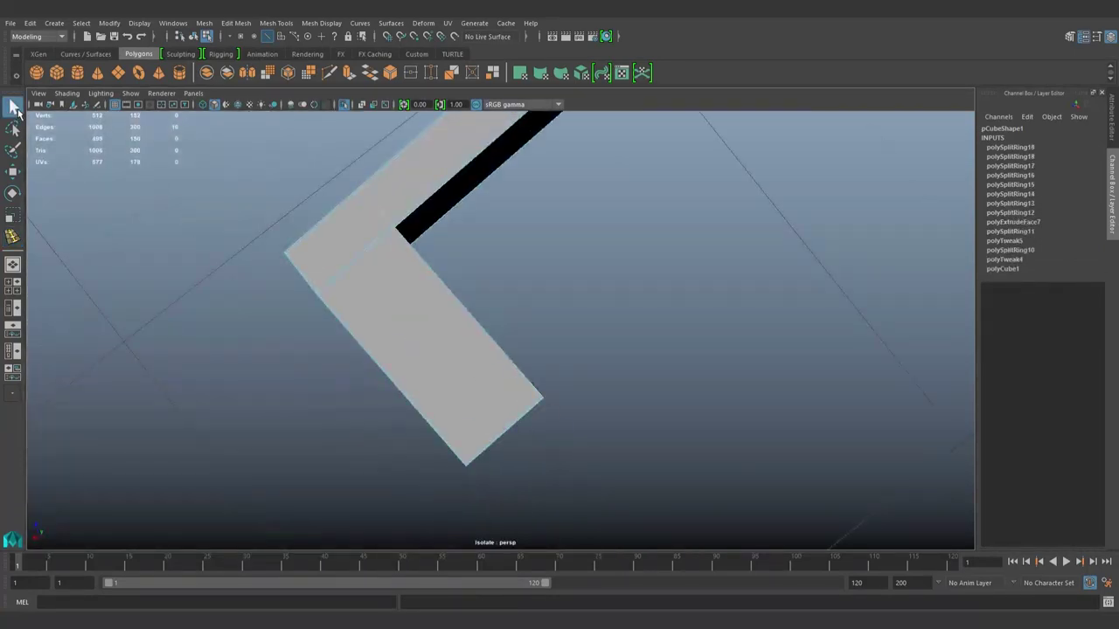
mouse_move(472, 344)
left_mouse_down("alt")
mouse_move(459, 422)
mouse_move(544, 408)
mouse_move(635, 353)
left_mouse_up("alt")
left_click(431, 404)
key("F8")
left_click(661, 432)
mouse_move(662, 432)
left_mouse_down("alt")
mouse_move(606, 335)
mouse_move(614, 475)
left_mouse_up("alt")
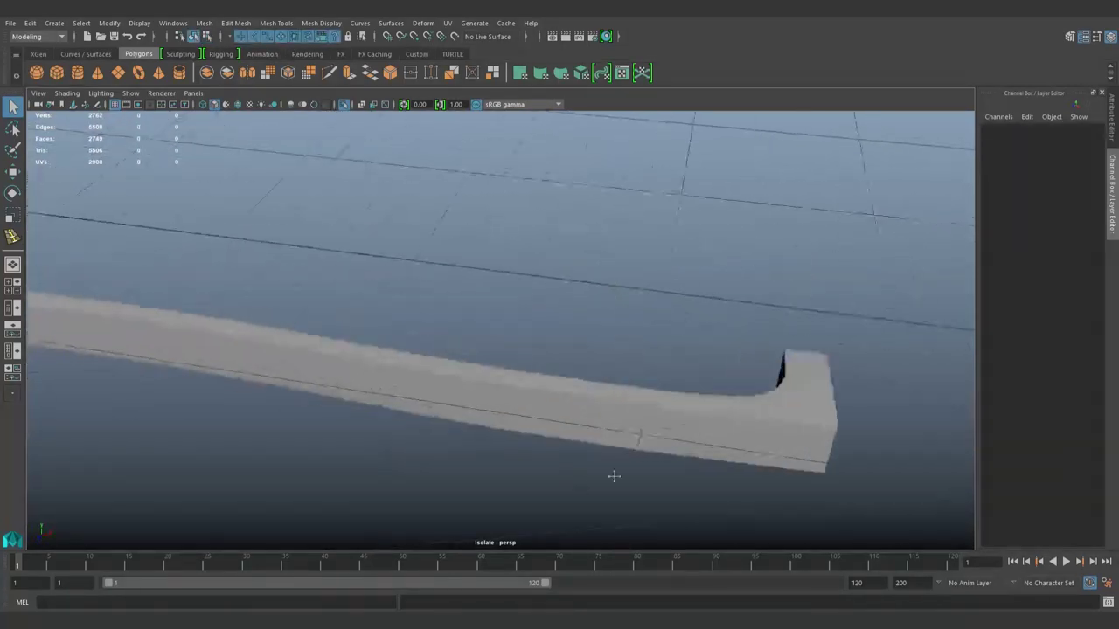
Select the bar and zoom in close on its bent inner corner
left_click(741, 405)
mouse_move(740, 404)
left_mouse_down("alt")
mouse_move(532, 330)
mouse_move(582, 341)
mouse_move(649, 424)
mouse_move(672, 398)
left_mouse_up("alt")
key("ctrl+a")
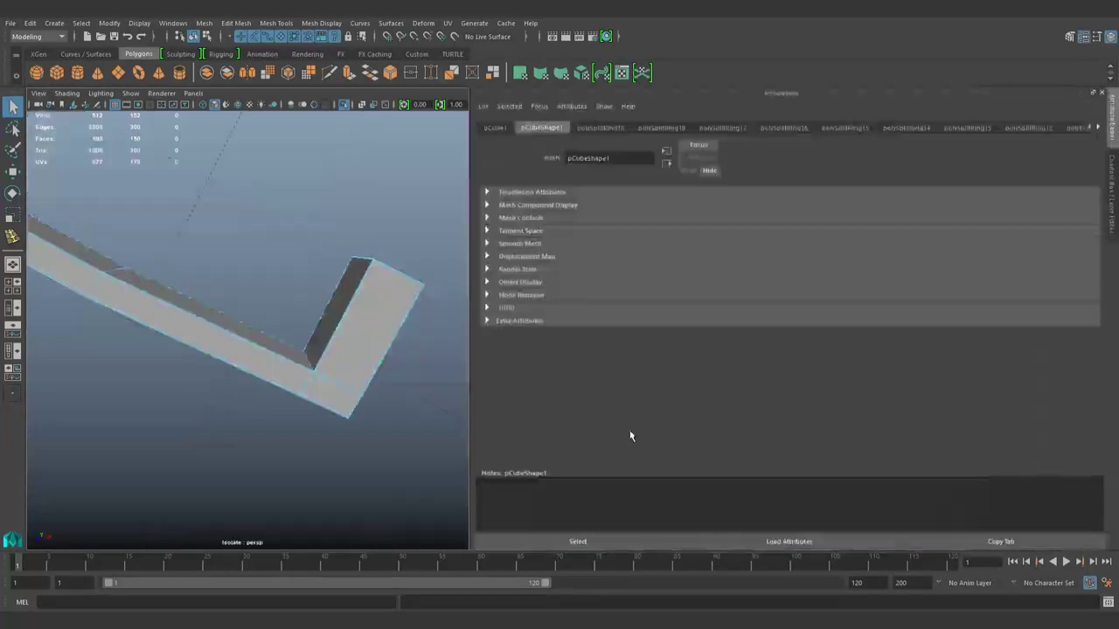
key("ctrl+a")
left_click_drag(631, 435, 649, 445, "alt")
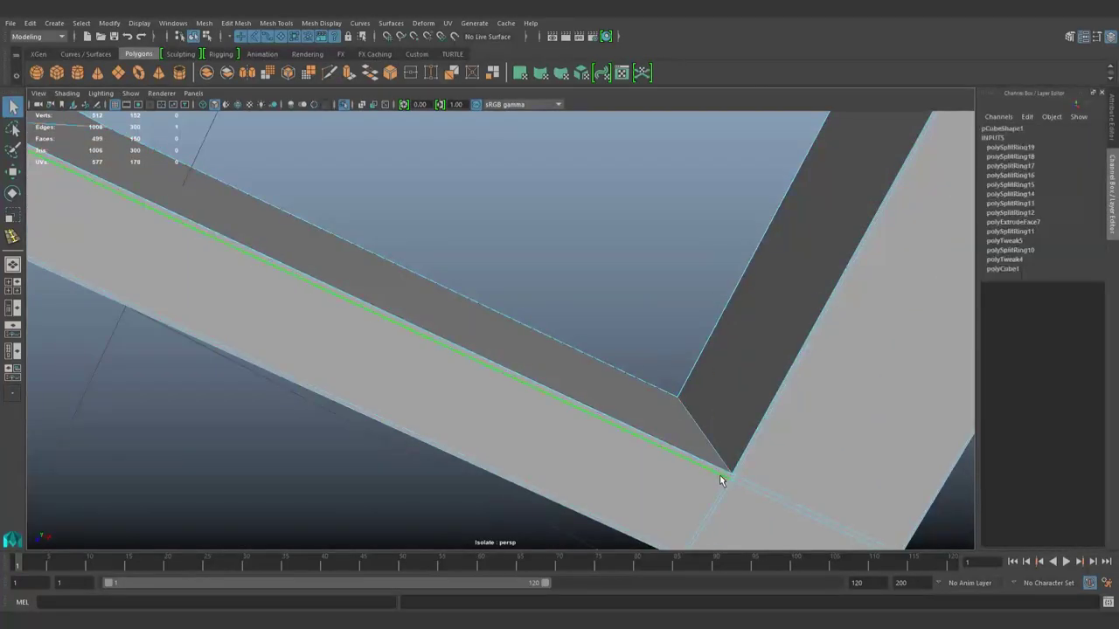
Cut an edge loop at the inner corner with Multi-Cut, undoing the bad cut
key("ctrl+shift+x")
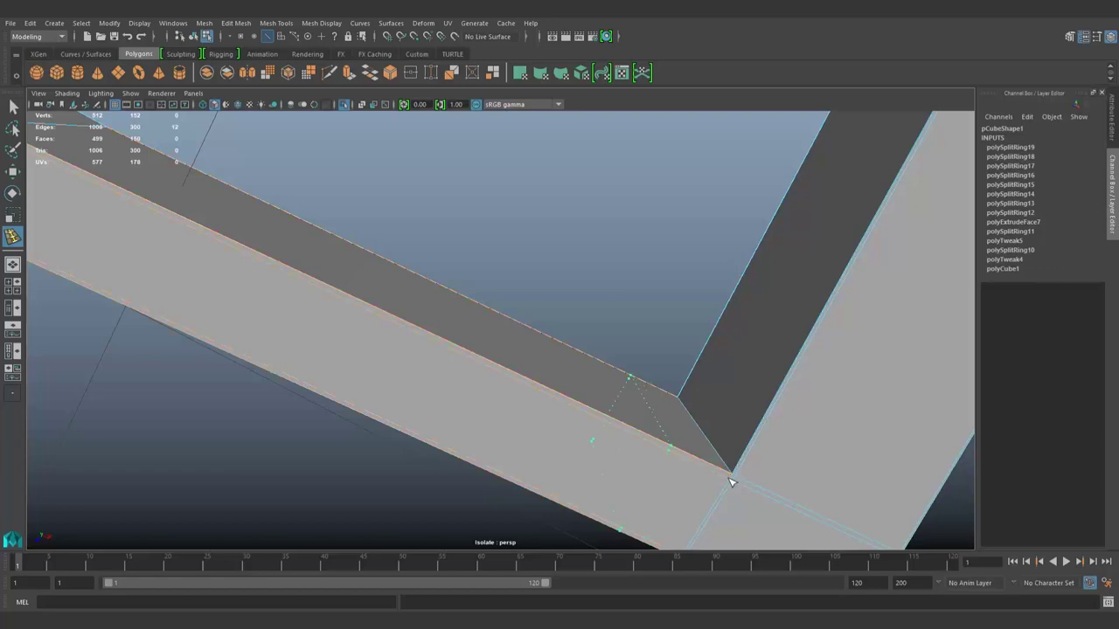
left_click(732, 480, "ctrl")
left_click(739, 479, "ctrl")
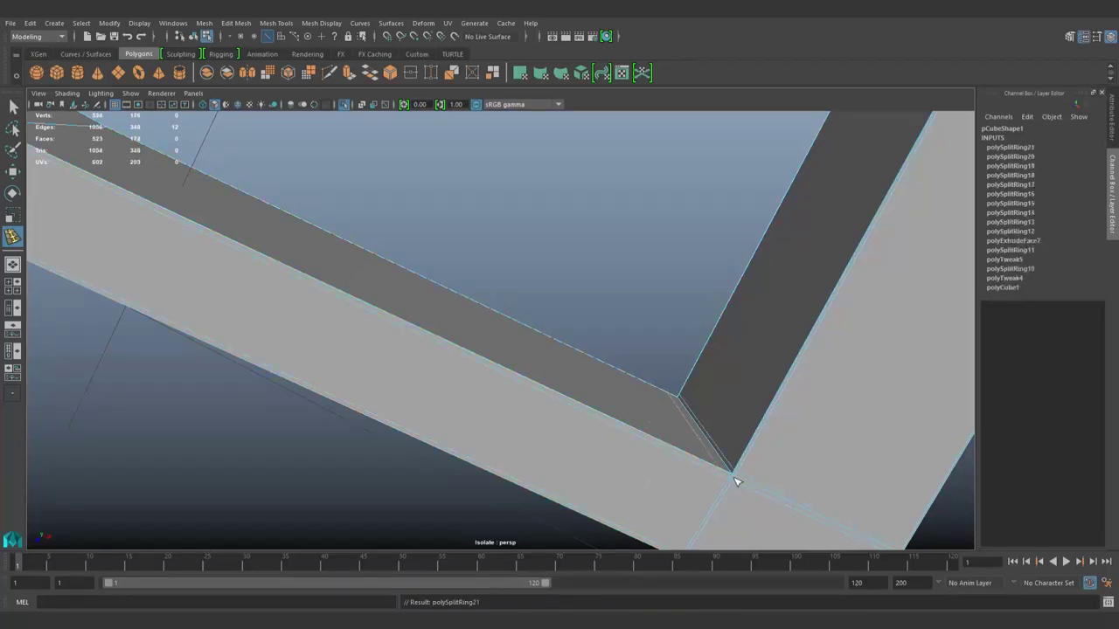
key("ctrl+z")
mouse_move(736, 481)
left_mouse_down("alt")
mouse_move(767, 446)
mouse_move(724, 394)
mouse_move(808, 367)
left_mouse_up("alt")
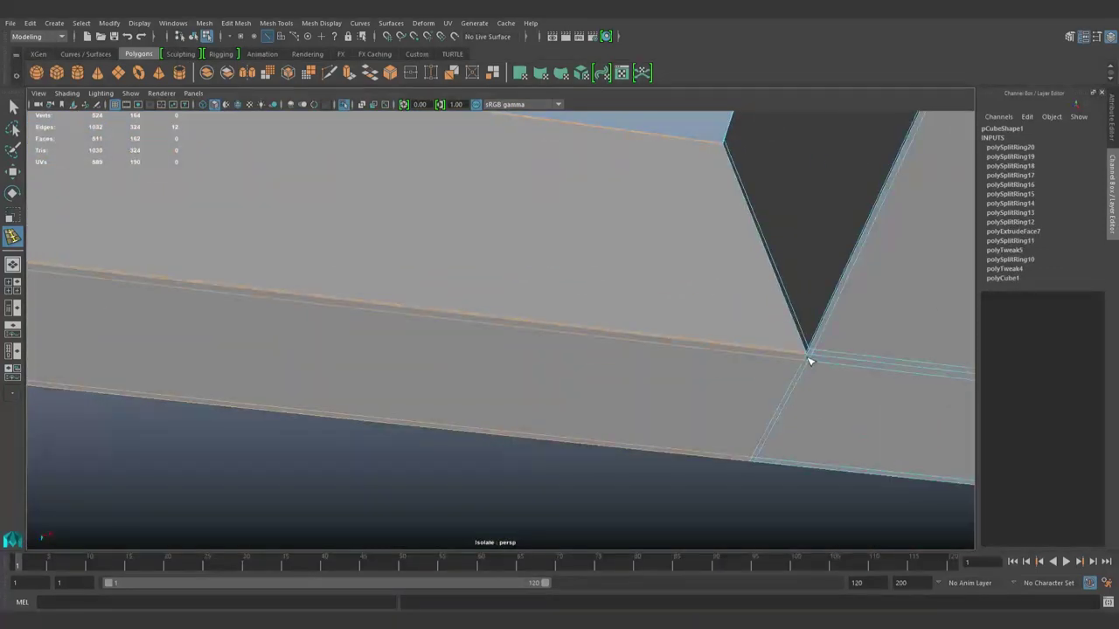
key("ctrl+z")
Preview the bar smoothed with the 3 key and reselect it
key("3")
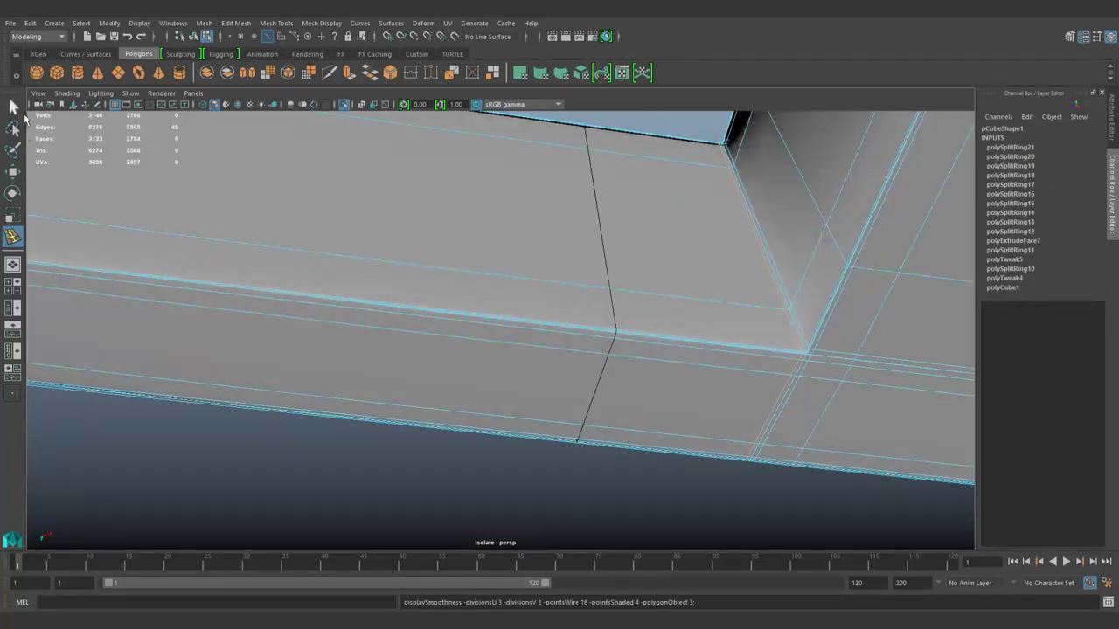
scroll(603, 389, "down", 3)
mouse_move(668, 268)
left_mouse_down("alt")
mouse_move(664, 297)
mouse_move(642, 305)
mouse_move(557, 462)
left_mouse_up("alt")
left_click(607, 375)
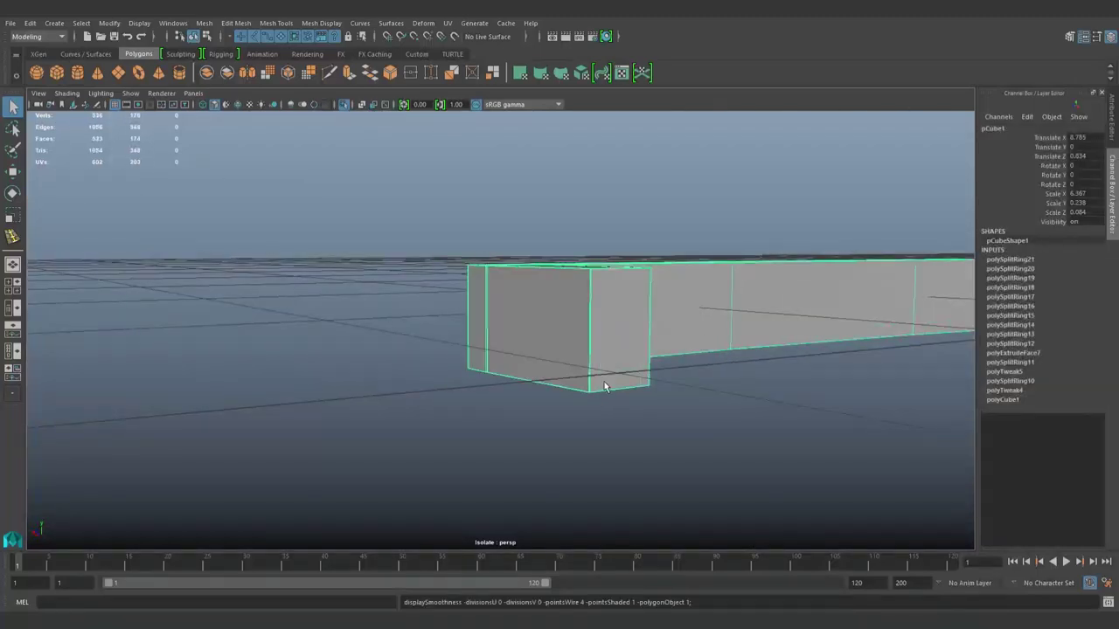
Delete the clip bar's construction history with Hist on the Custom shelf
left_click_drag(604, 381, 615, 332, "alt")
scroll(575, 399, "up", 5)
scroll(583, 425, "up", 3)
mouse_move(582, 425)
left_mouse_down("alt")
mouse_move(627, 482)
mouse_move(607, 357)
mouse_move(654, 262)
mouse_move(599, 280)
mouse_move(566, 310)
left_mouse_up("alt")
scroll(565, 311, "down", 5)
left_click_drag(555, 417, 708, 404, "alt")
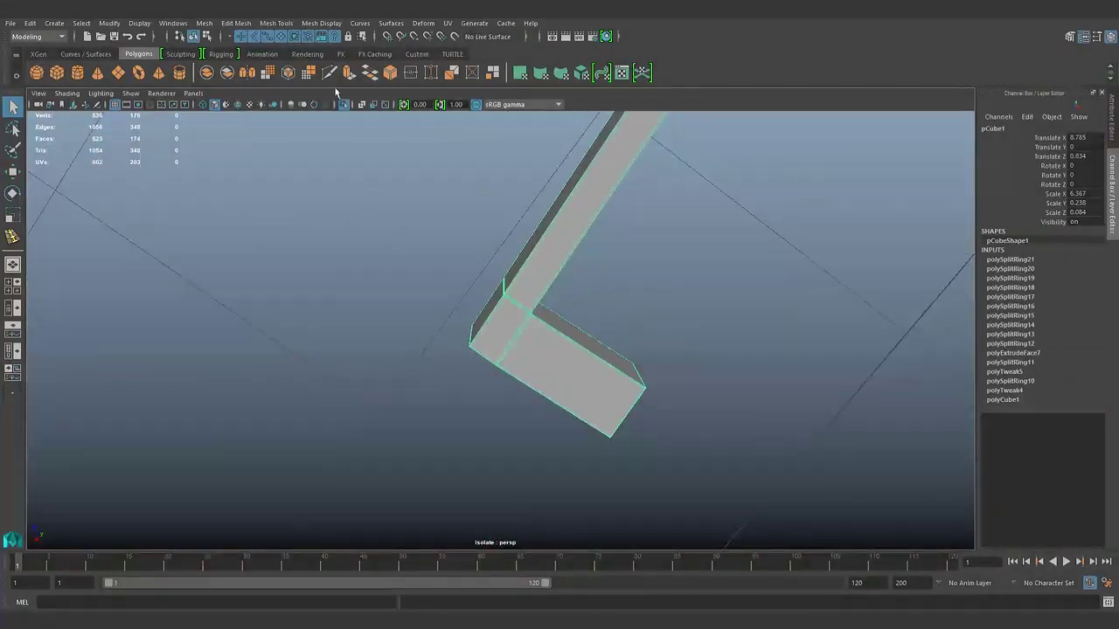
left_click(417, 54)
left_click(36, 70)
Select the bar's edges and apply Soften Edge to smooth its shading
mouse_move(350, 289)
left_mouse_down("alt")
mouse_move(400, 317)
mouse_move(609, 289)
mouse_move(564, 362)
left_mouse_up("alt")
key("F10")
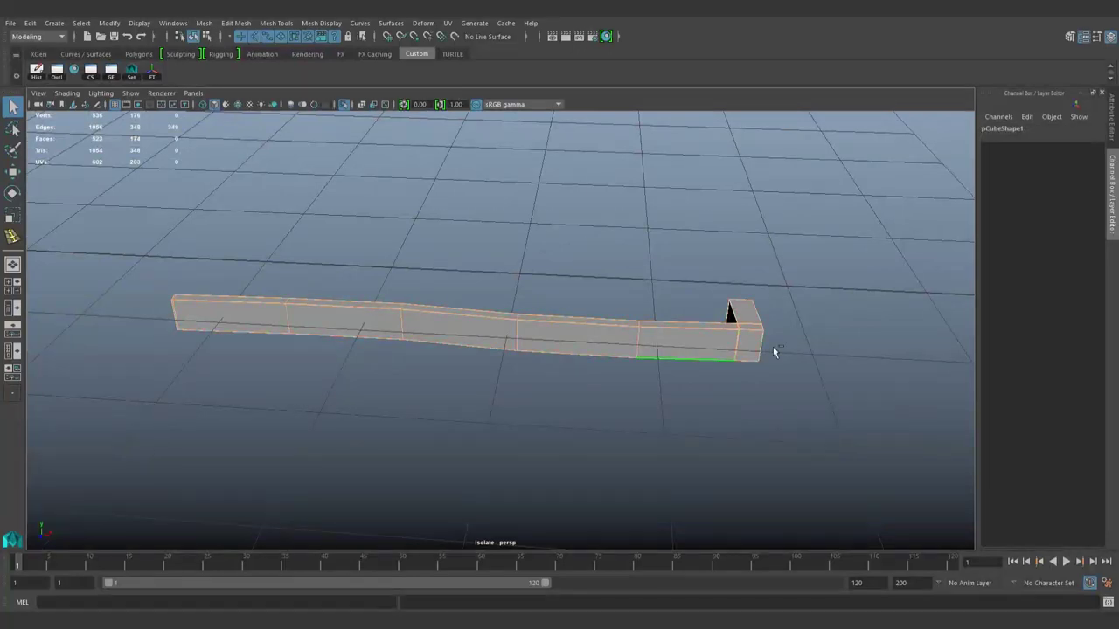
right_click_drag(772, 347, 795, 313, "shift")
scroll(703, 326, "up", 4)
scroll(577, 412, "up", 3)
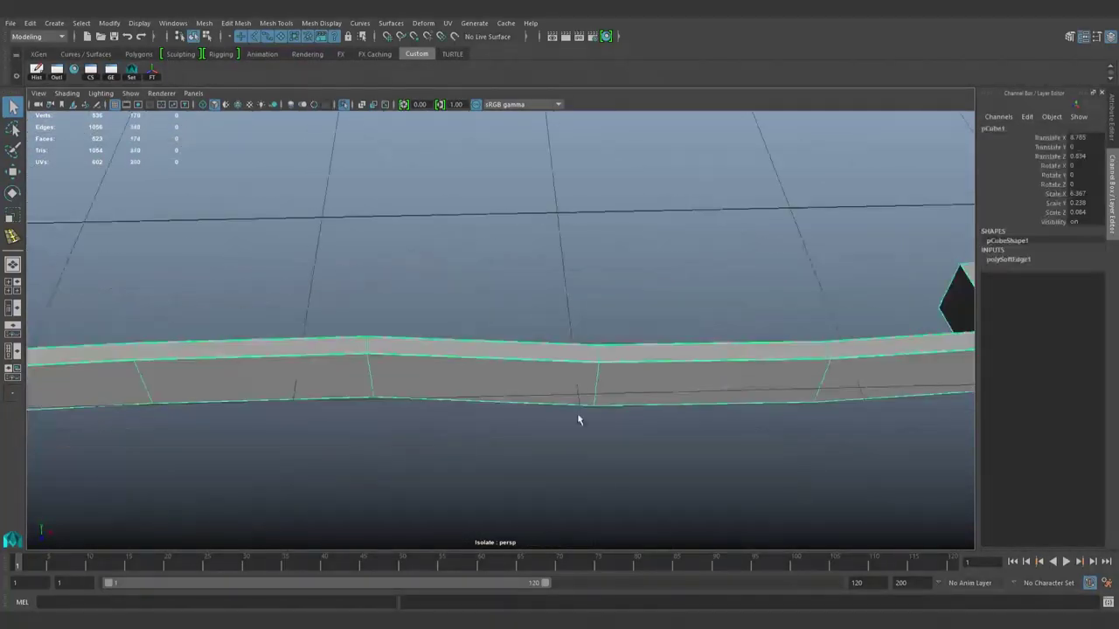
left_click(577, 419)
Turn off Isolate Select and select the pCylinder1 barrel
left_click(343, 104)
mouse_move(431, 287)
left_mouse_down("alt")
mouse_move(365, 242)
mouse_move(365, 260)
mouse_move(517, 312)
left_mouse_up("alt")
scroll(365, 261, "down", 5)
left_click(516, 312)
Inspect the barrel from a low side angle, picking a face beside the collar ring
scroll(437, 389, "down", 5)
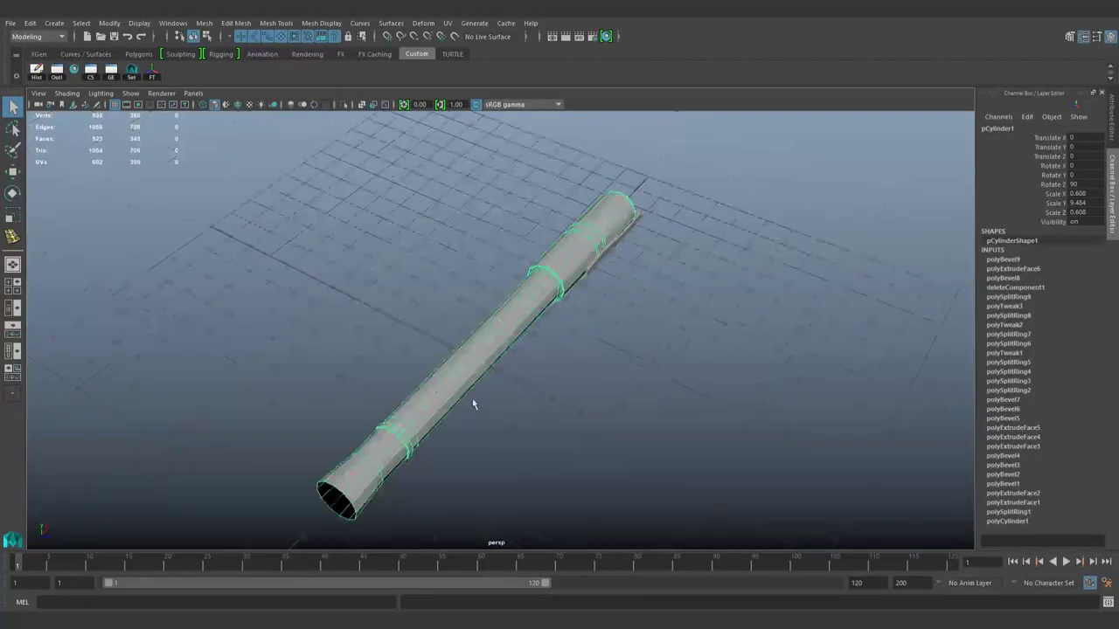
left_click_drag(472, 402, 399, 374, "alt")
scroll(522, 392, "up", 3)
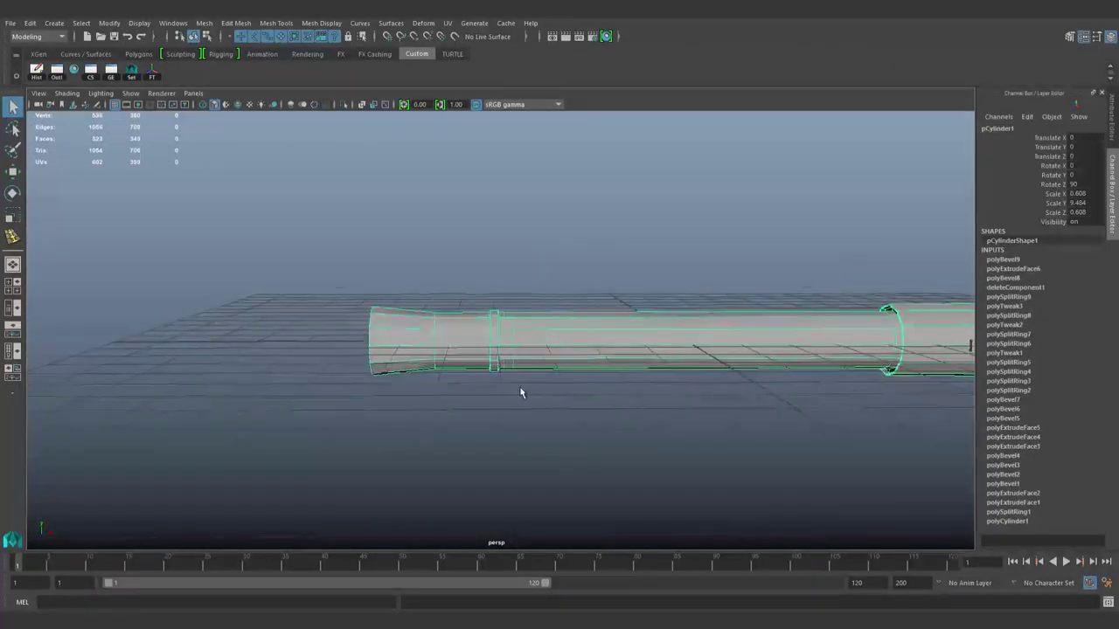
scroll(511, 384, "up", 3)
scroll(498, 374, "up", 3)
mouse_move(498, 374)
left_mouse_down("alt")
mouse_move(475, 387)
mouse_move(509, 354)
mouse_move(413, 318)
left_mouse_up("alt")
key("F11")
left_click(494, 314)
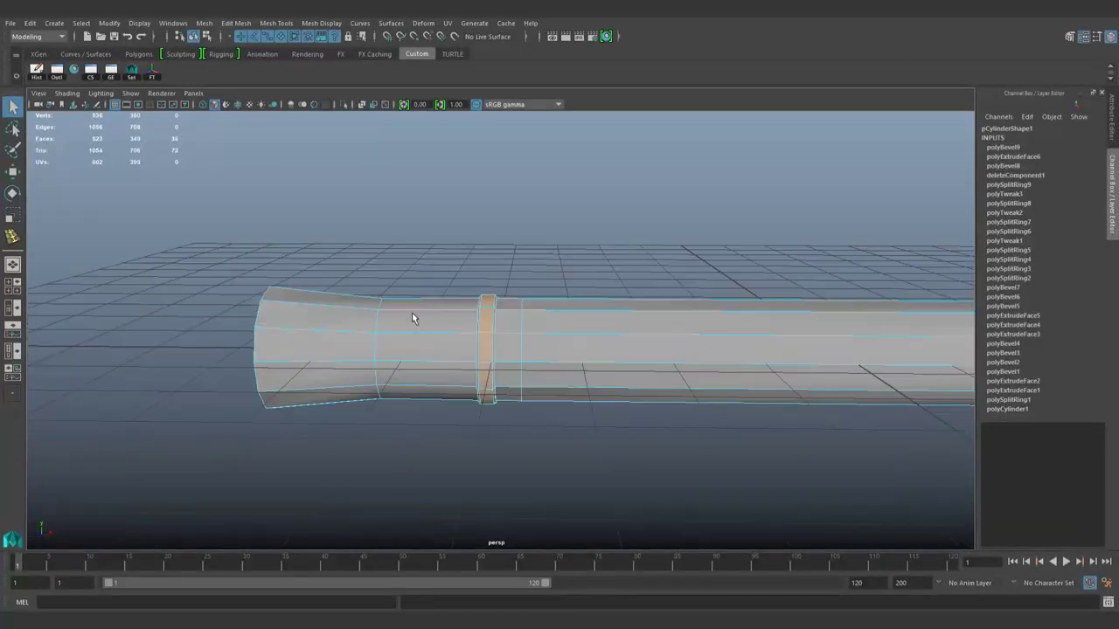
left_click(398, 367)
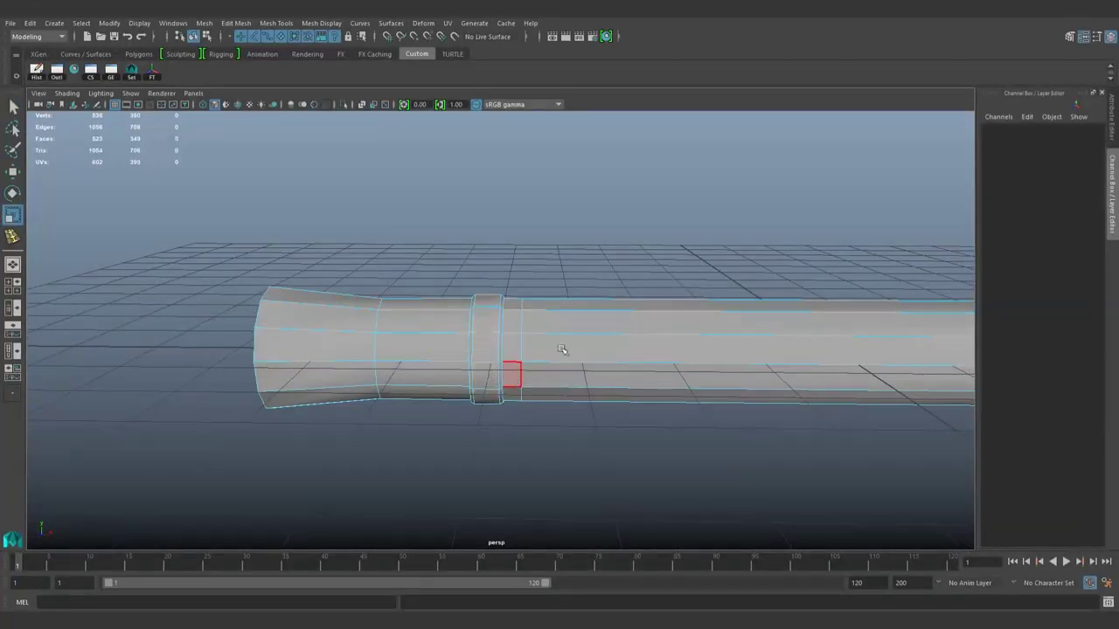
Reselect the barrel and pick one of its faces
left_click_drag(562, 350, 519, 499, "alt")
key("F8")
left_click(94, 505)
mouse_move(93, 505)
left_mouse_down("alt")
mouse_move(429, 375)
mouse_move(394, 373)
left_mouse_up("alt")
left_click(429, 375)
scroll(429, 375, "down", 3)
key("F11")
left_click(470, 354)
Select the border edge loop around the barrel's open end
scroll(394, 373, "up", 3)
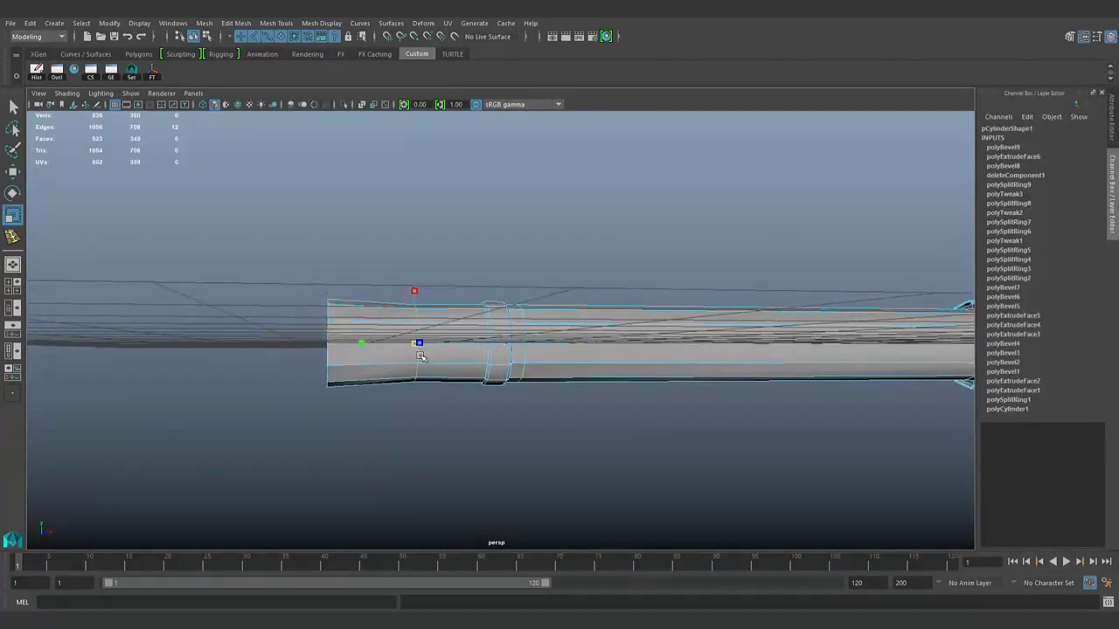
mouse_move(508, 339)
left_mouse_down("alt")
mouse_move(585, 288)
mouse_move(364, 429)
mouse_move(408, 452)
mouse_move(563, 466)
mouse_move(1098, 341)
left_mouse_up("alt")
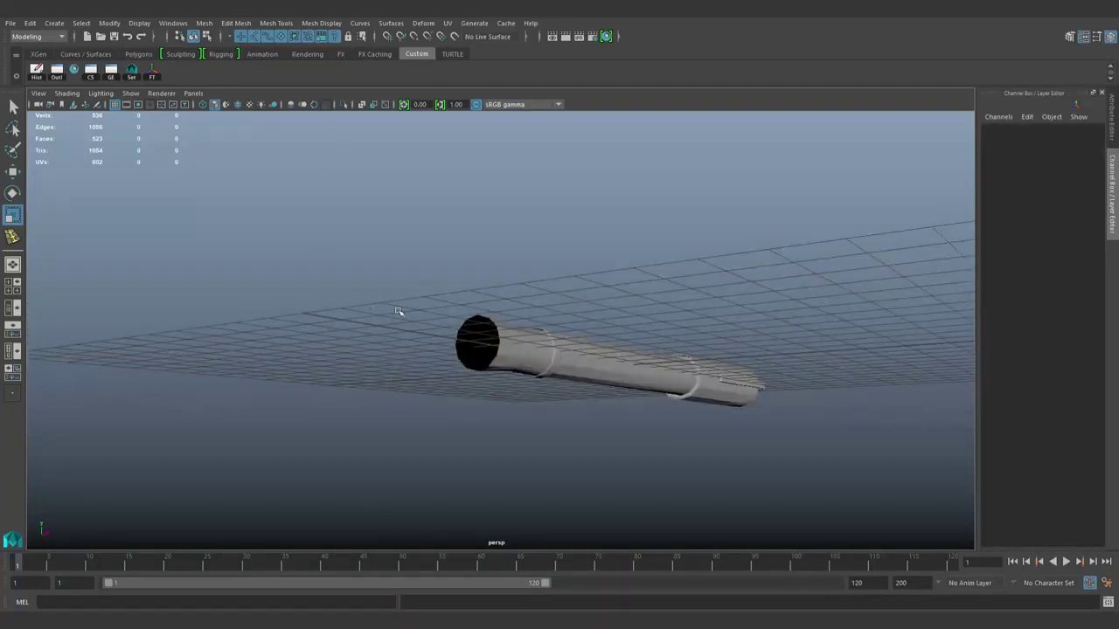
left_click_drag(397, 312, 563, 317, "alt")
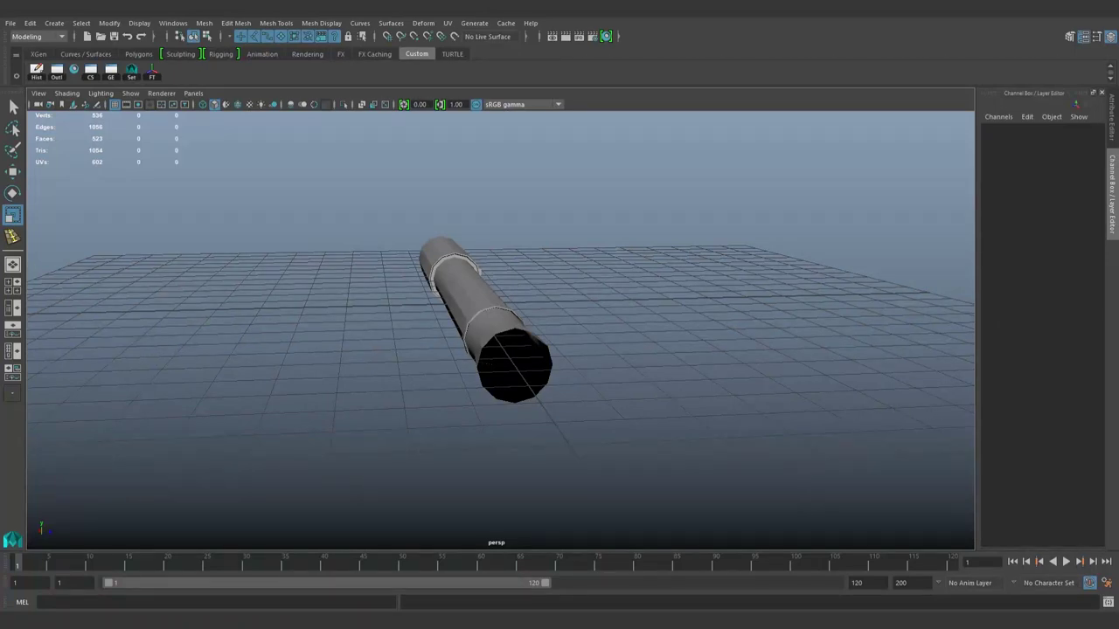
left_click(524, 384)
mouse_move(525, 384)
left_mouse_down("alt")
mouse_move(539, 394)
mouse_move(507, 365)
left_mouse_up("alt")
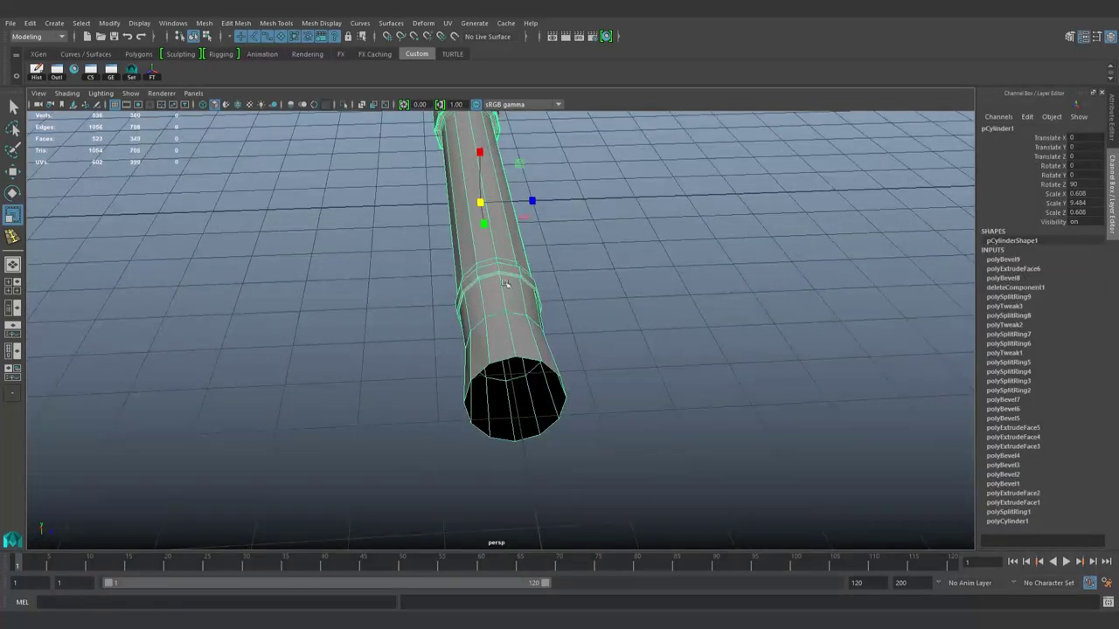
right_click_drag(505, 282, 509, 367)
Extrude the barrel's open end edges and scale the new ring into a rim
left_click(139, 54)
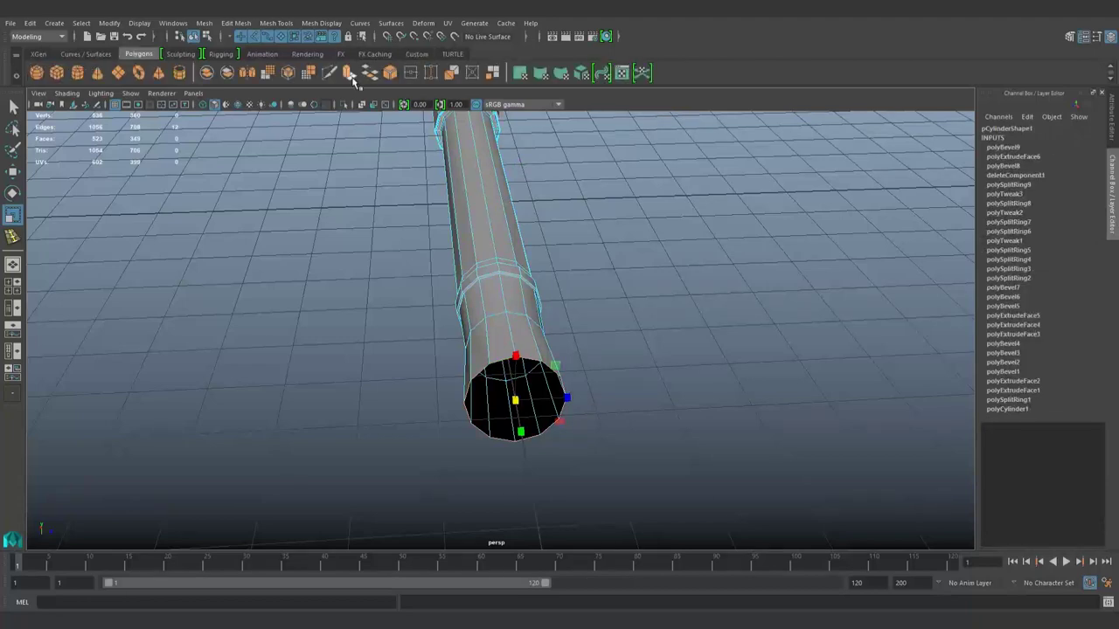
left_click(349, 72)
mouse_move(572, 397)
left_mouse_down()
mouse_move(391, 465)
mouse_move(524, 326)
mouse_move(577, 379)
mouse_move(749, 382)
mouse_move(480, 415)
left_mouse_up()
scroll(679, 375, "up", 2)
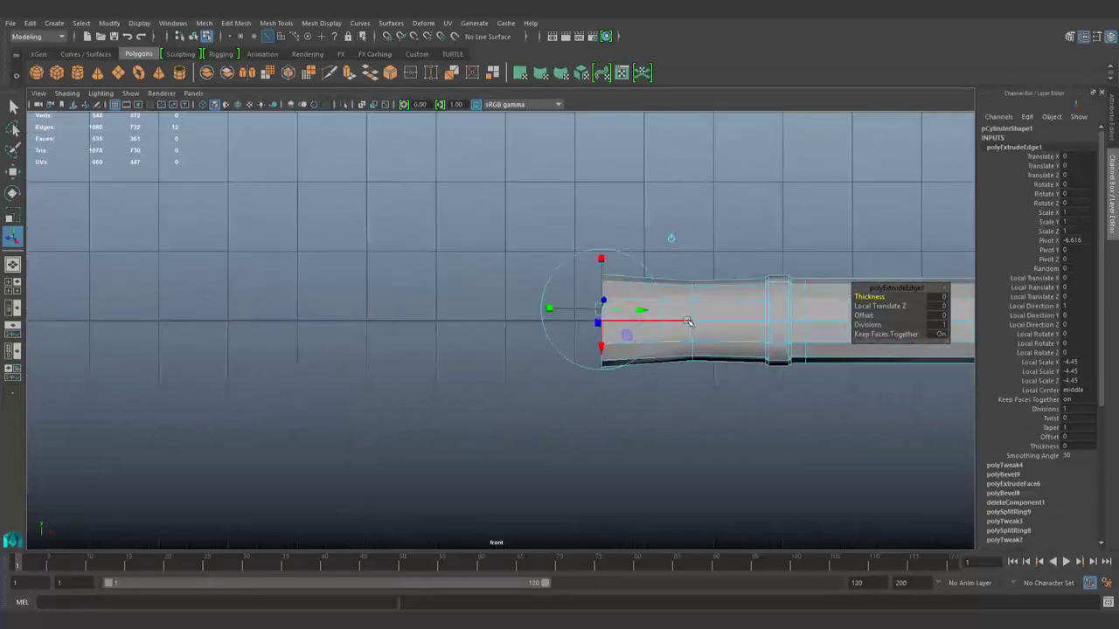
mouse_move(678, 375)
left_mouse_down("alt")
mouse_move(679, 317)
mouse_move(357, 343)
left_mouse_up("alt")
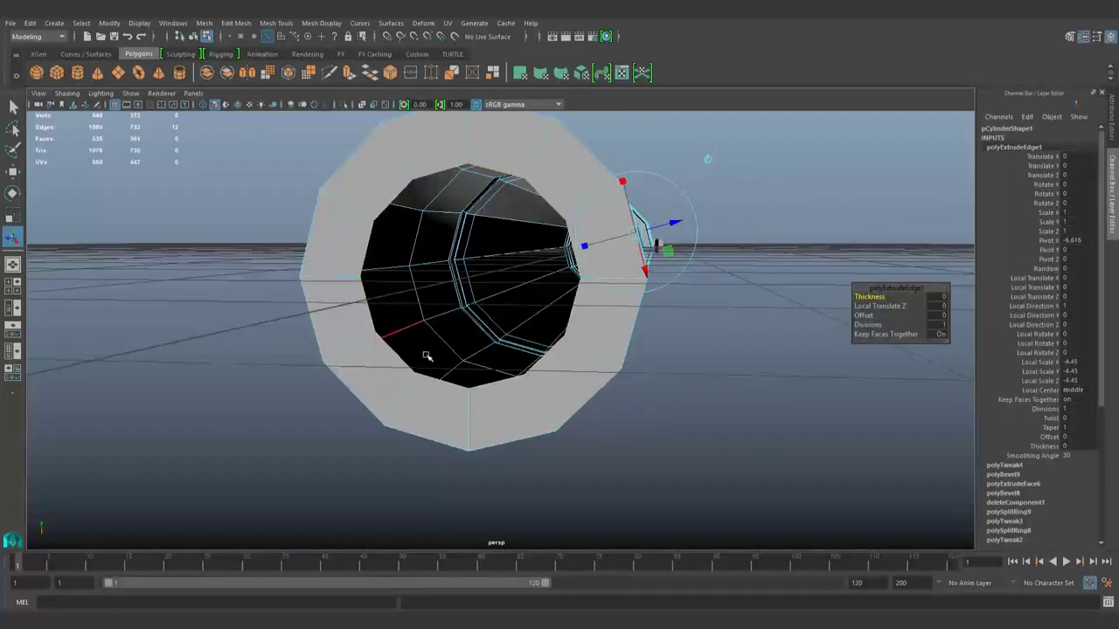
left_click_drag(557, 425, 365, 462, "alt")
key("space")
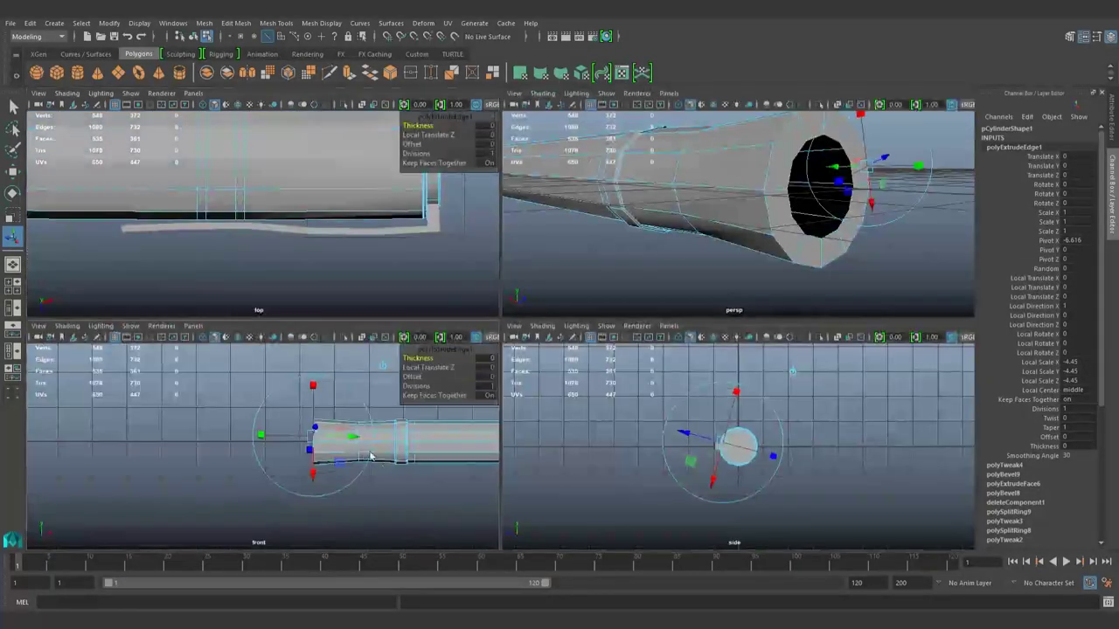
key("space")
Extrude the open end twice more, pulling each short new section out to the left in front view
left_click(348, 75)
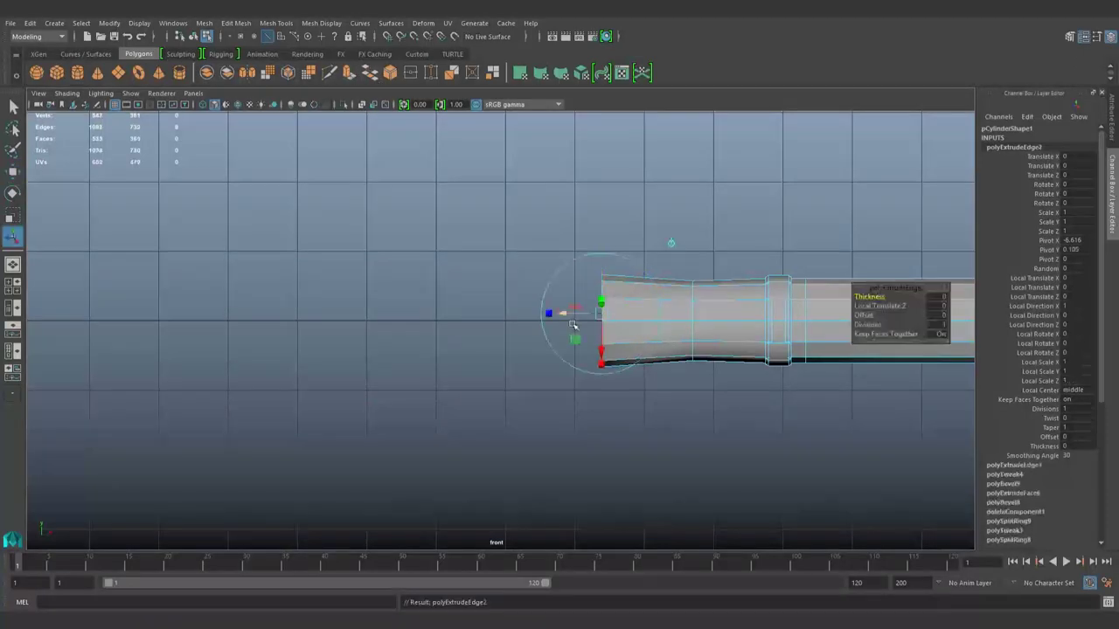
mouse_move(554, 315)
left_mouse_down()
mouse_move(242, 312)
mouse_move(442, 315)
mouse_move(294, 316)
mouse_move(434, 342)
left_mouse_up()
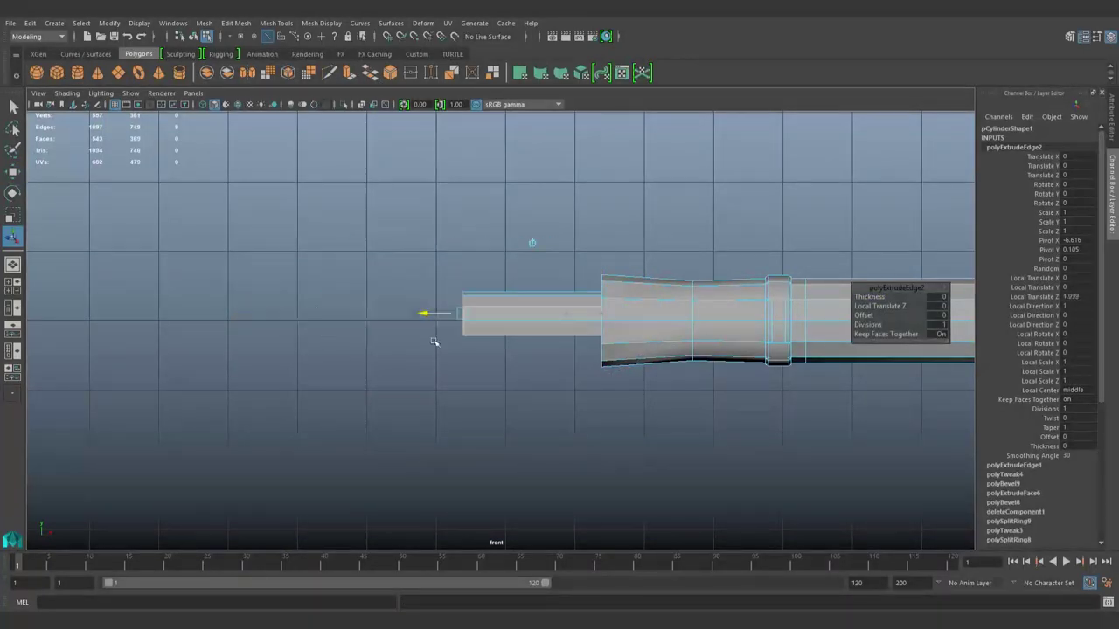
scroll(435, 342, "up", 5)
left_click_drag(385, 316, 553, 315)
key("ctrl+e")
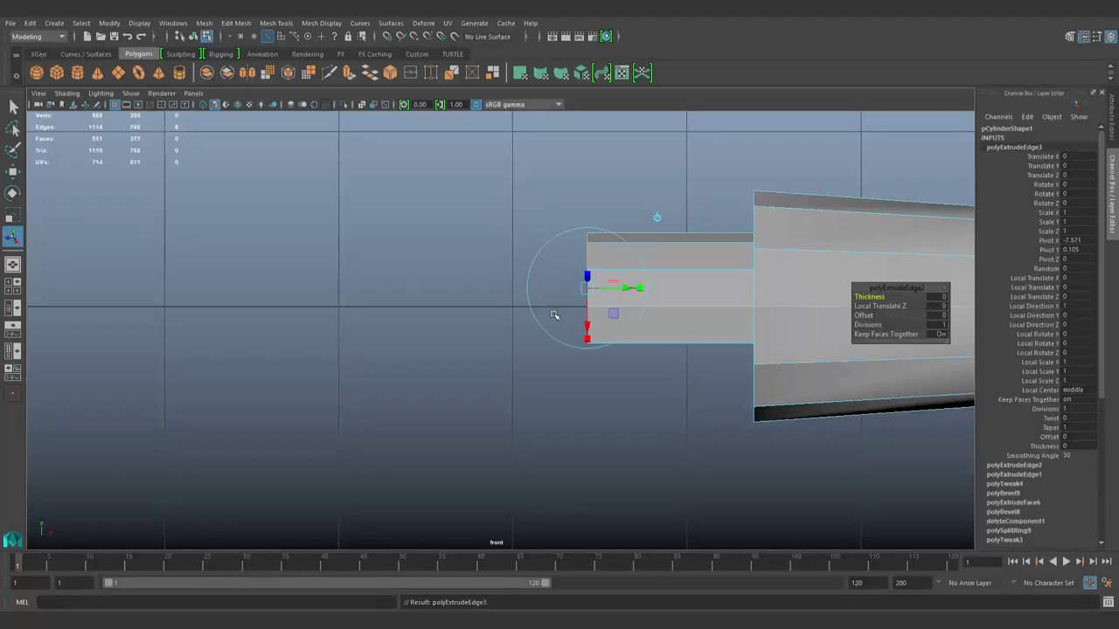
left_click_drag(631, 299, 496, 299)
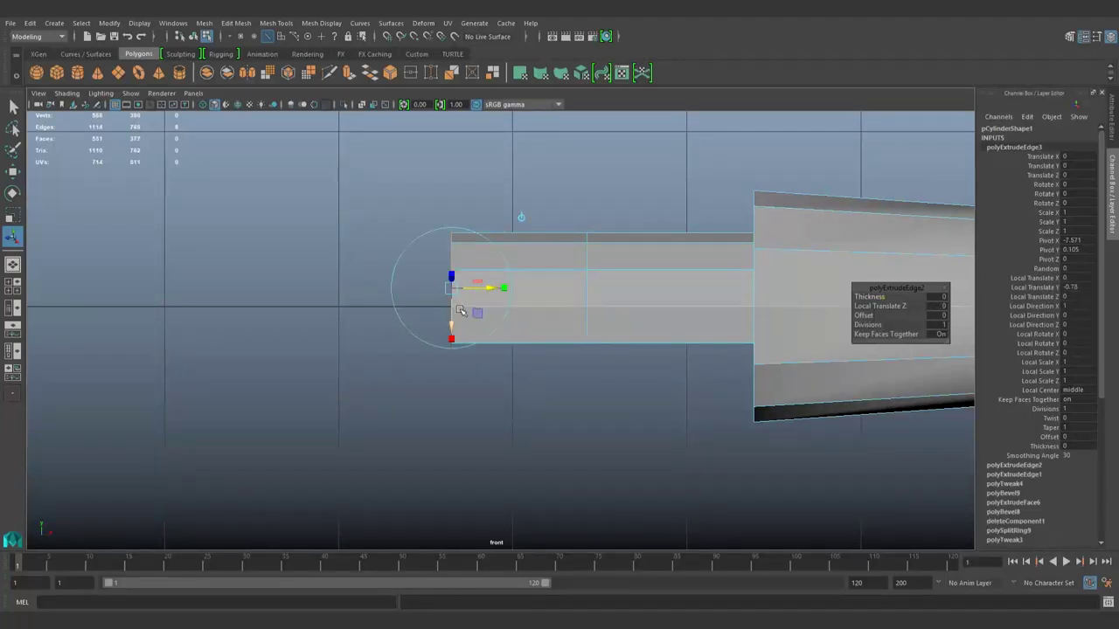
scroll(458, 300, "up", 5)
Switch the front view to wireframe and select the corner vertex at the tip
key("4")
middle_click_drag(507, 229, 568, 286, "alt")
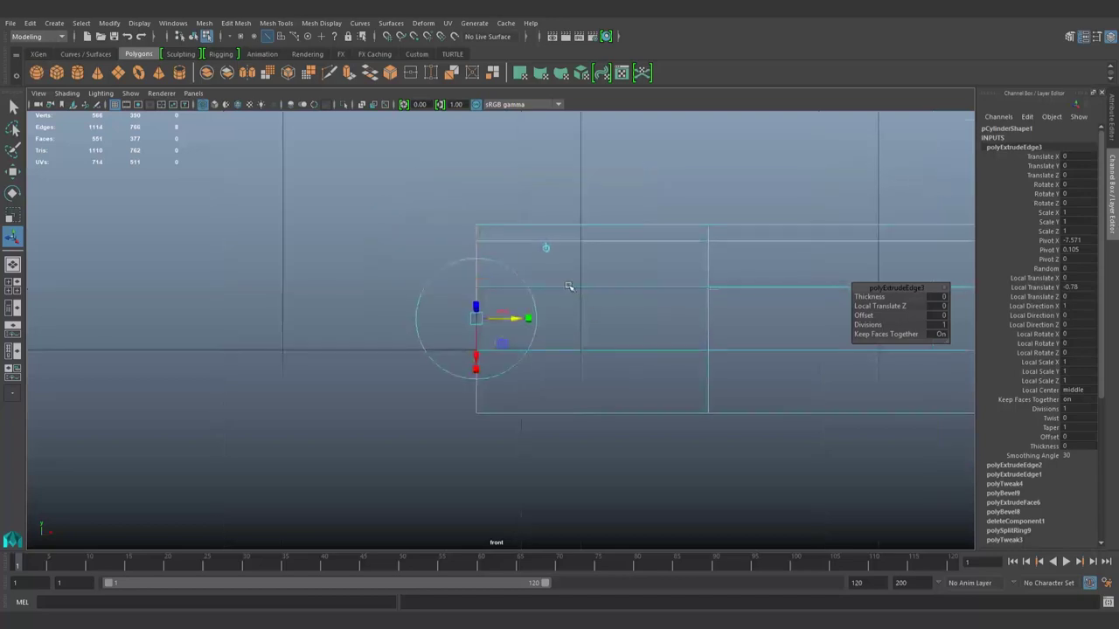
left_click(424, 265)
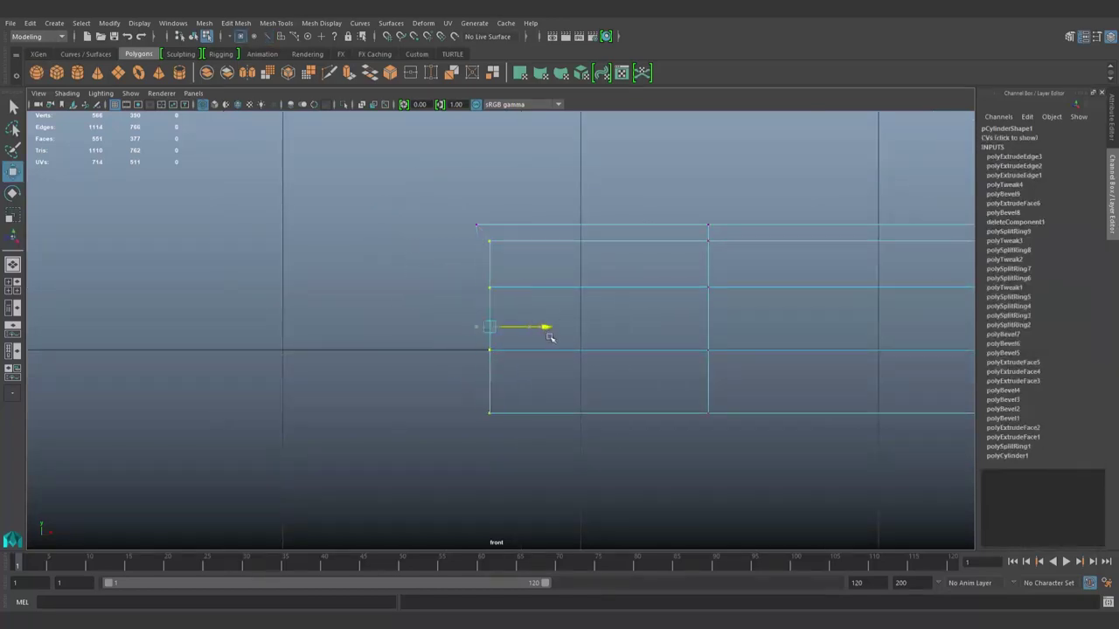
left_click_drag(589, 468, 562, 358)
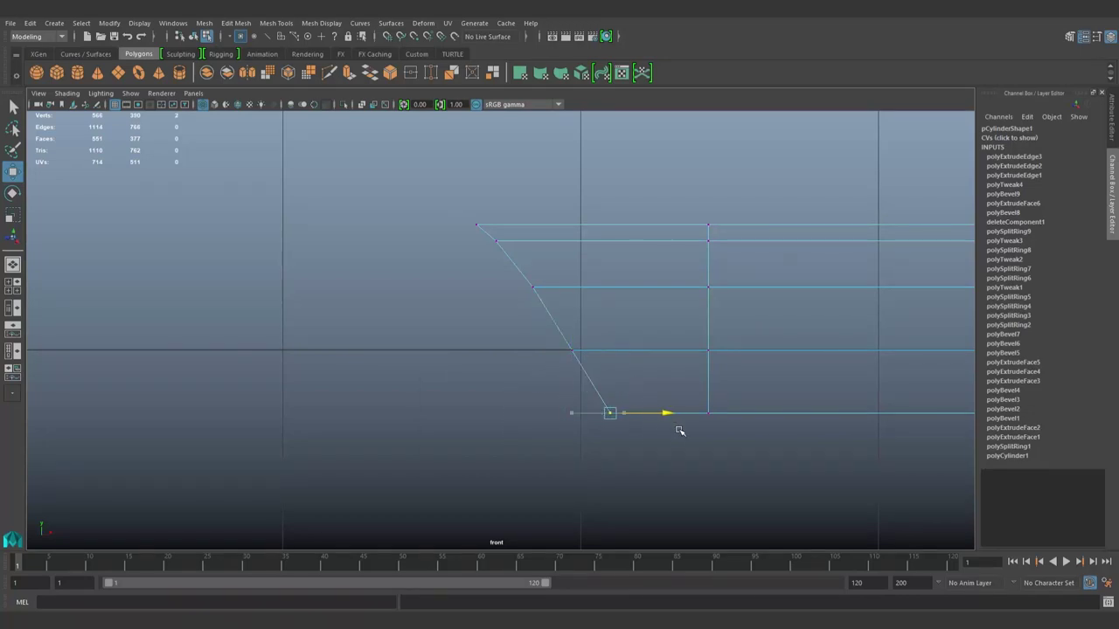
left_click(612, 457)
Select the tip's corner vertices along the bottom edge in the front view
scroll(612, 419, "down", 5)
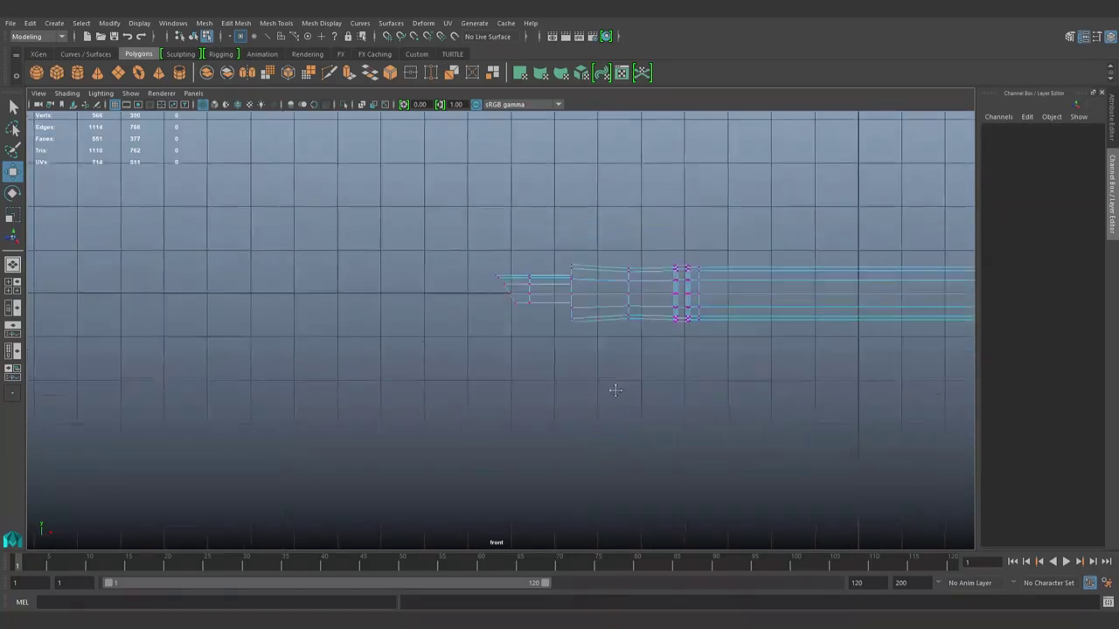
scroll(607, 410, "up", 2)
scroll(590, 393, "up", 5)
scroll(580, 359, "down", 3)
left_click_drag(523, 452, 544, 423)
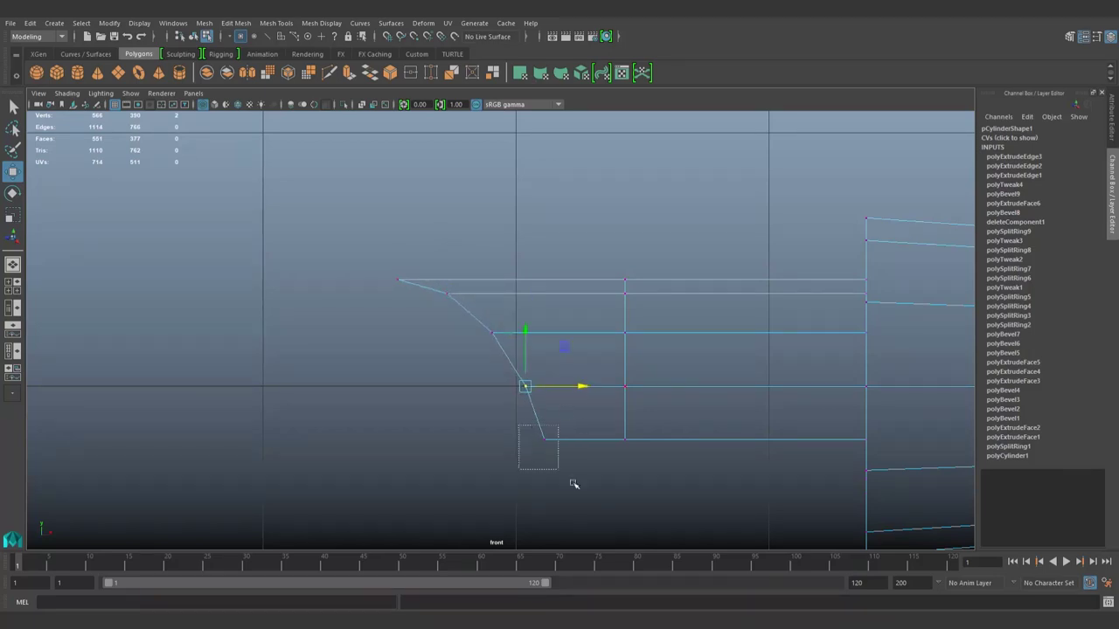
left_click(624, 439)
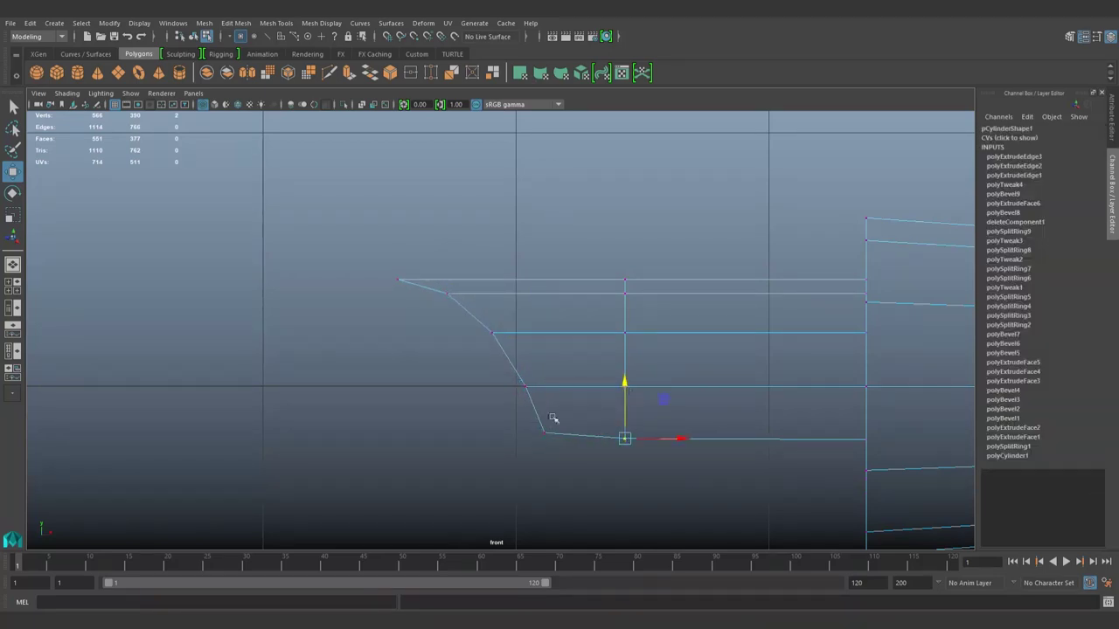
key("ctrl+z")
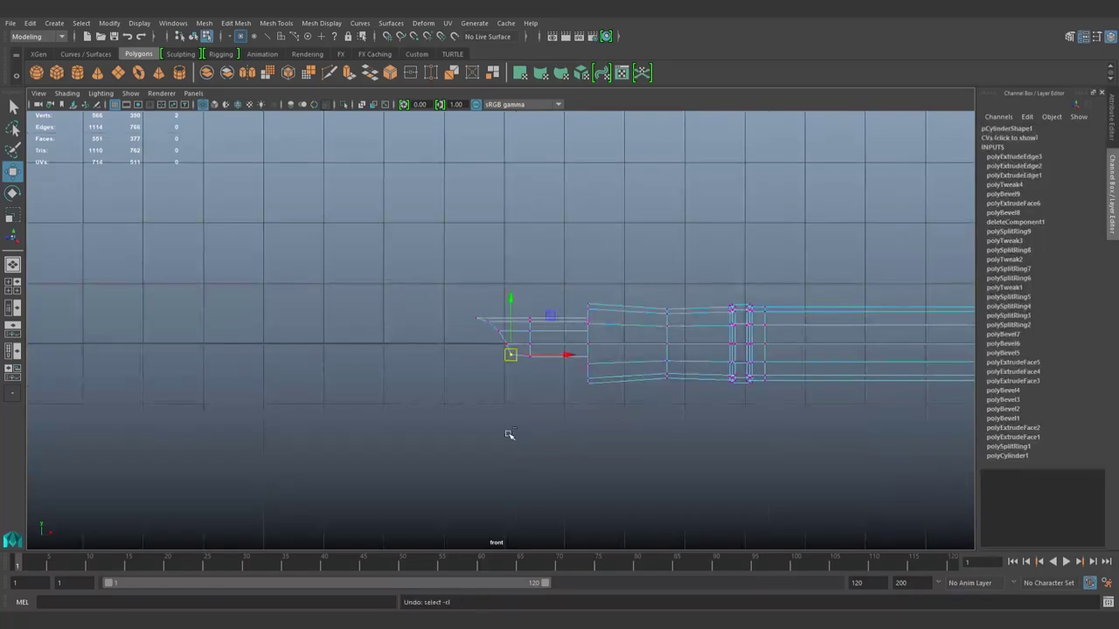
scroll(509, 435, "up", 2)
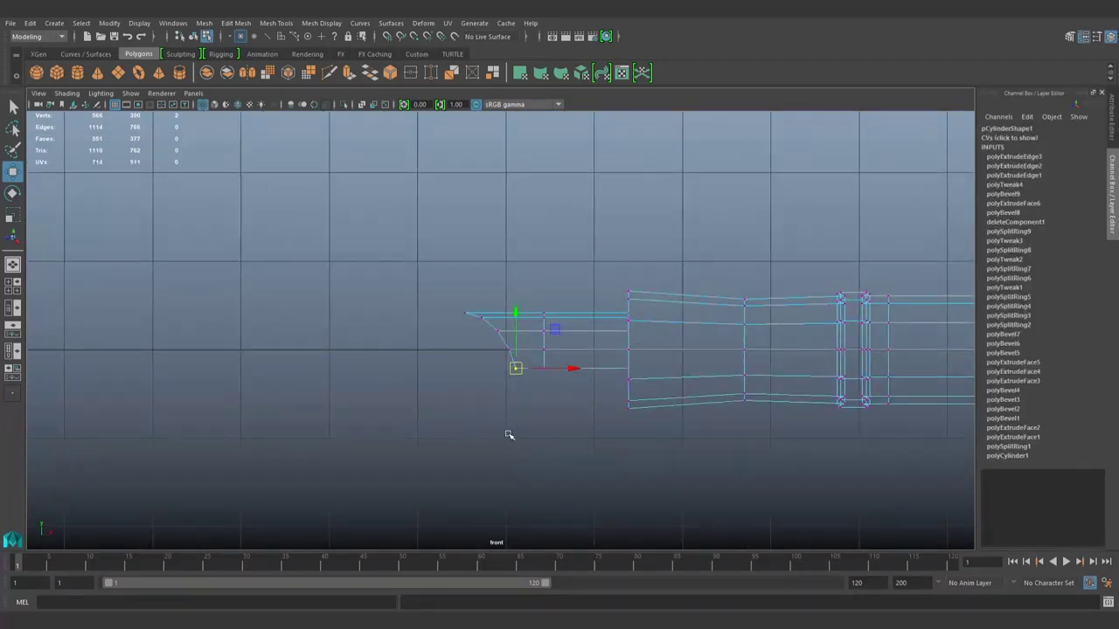
left_click(509, 435)
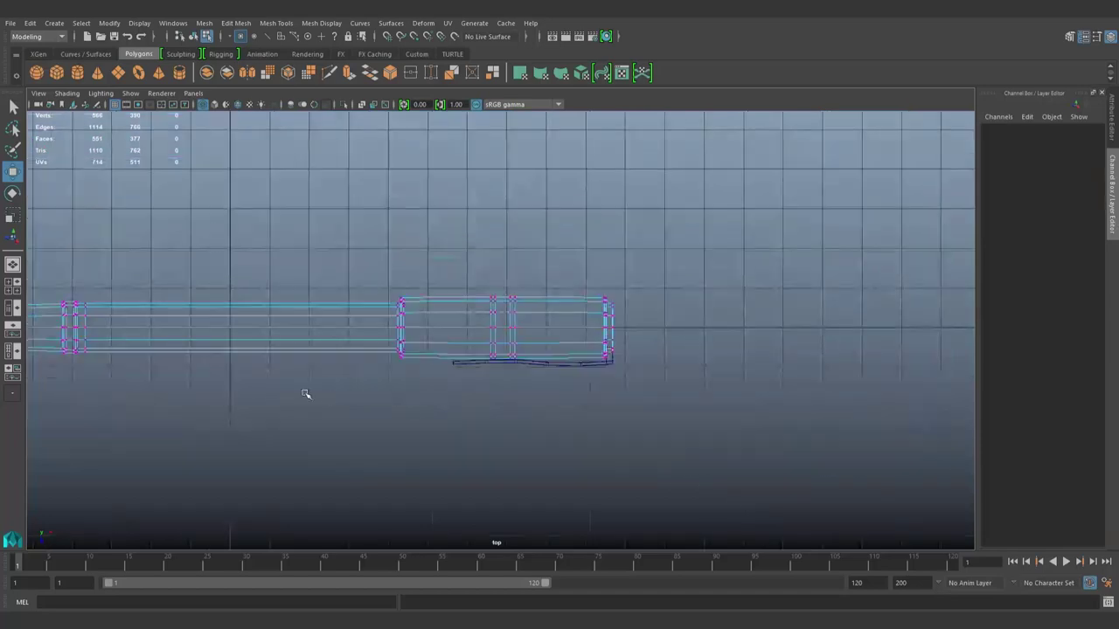
Marquee-select the tip vertices in the top view and scale and move them into a point
mouse_move(344, 200)
left_mouse_down()
mouse_move(543, 327)
mouse_move(491, 337)
left_mouse_up()
key("r")
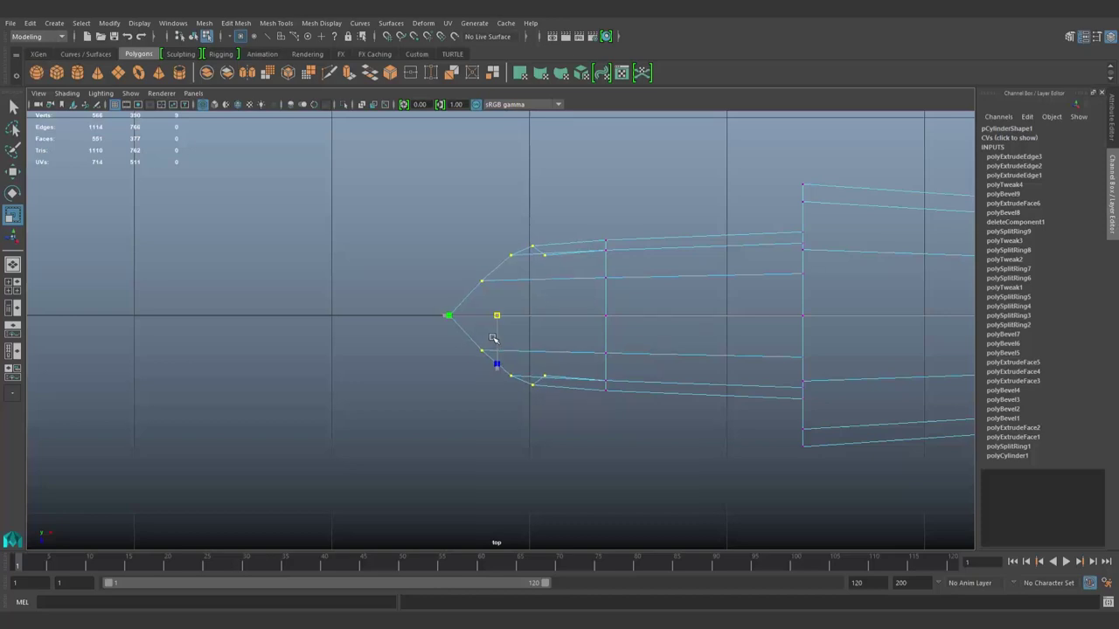
left_click_drag(706, 507, 705, 505)
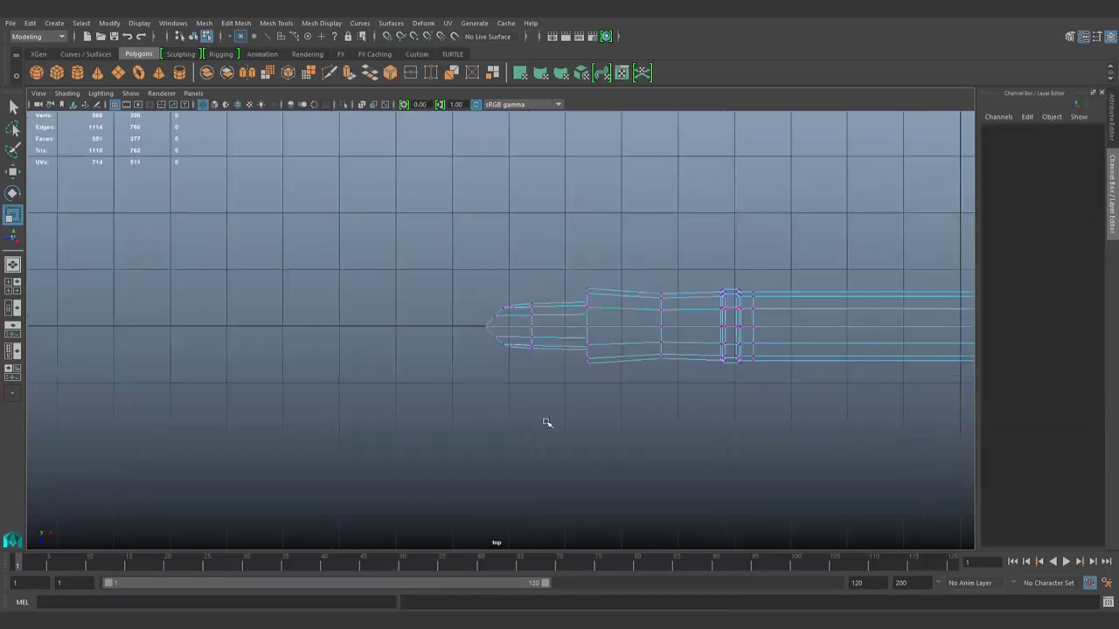
left_click_drag(393, 301, 551, 443)
key("w")
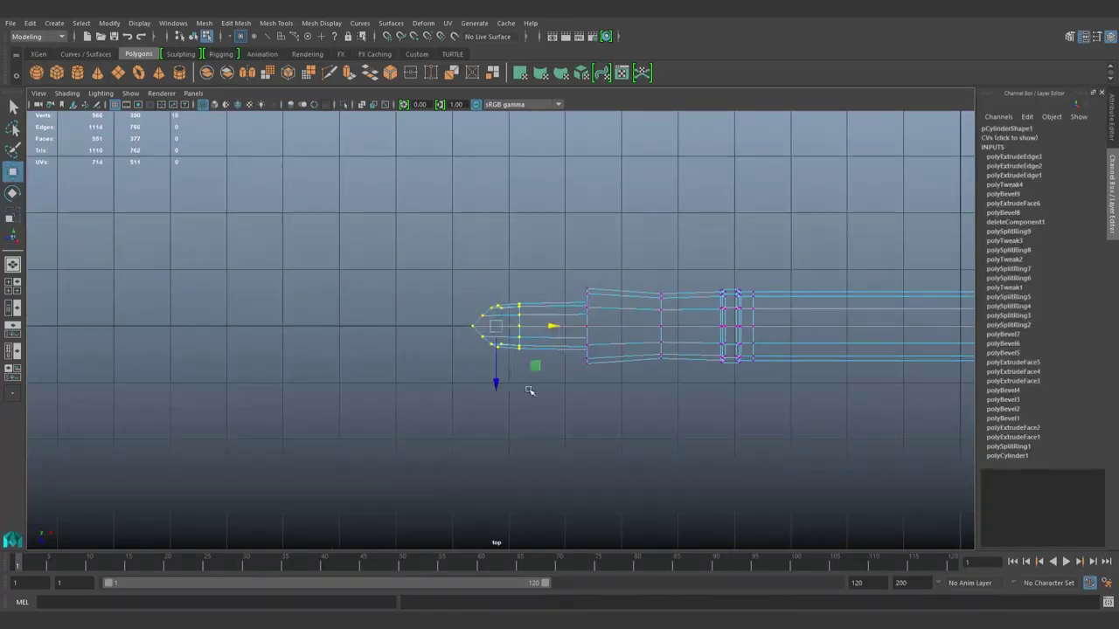
left_click(529, 391)
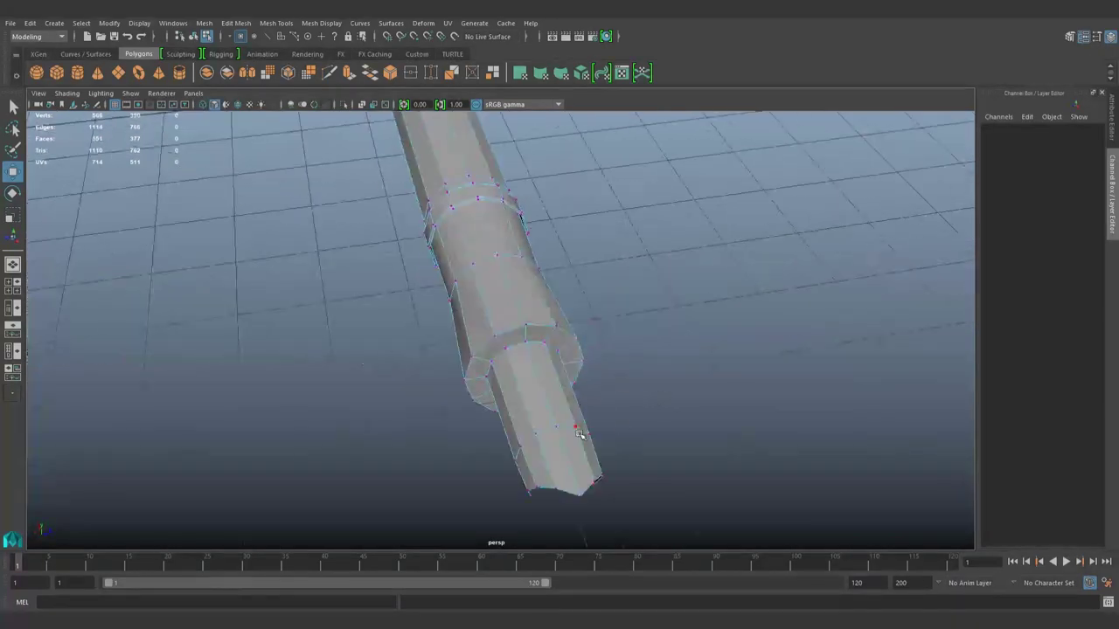
Extrude the inner faces of the front opening outward into a protruding nib
mouse_move(579, 434)
left_mouse_down("alt")
mouse_move(702, 425)
mouse_move(417, 413)
mouse_move(324, 454)
mouse_move(399, 291)
left_mouse_up("alt")
key("F8")
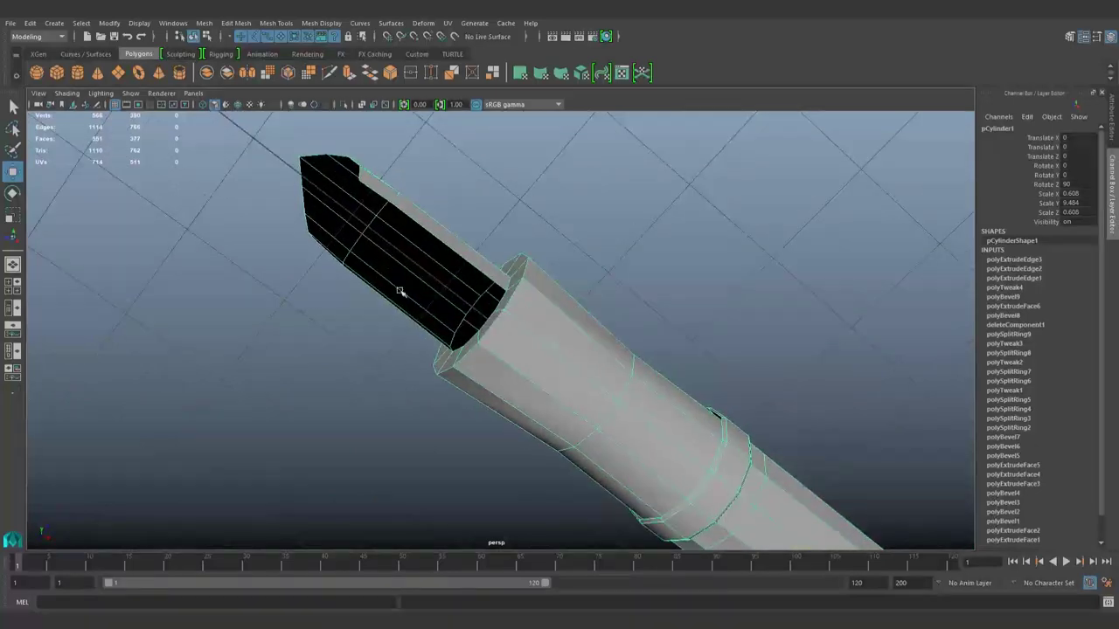
mouse_move(450, 131)
left_mouse_down()
mouse_move(309, 286)
mouse_move(409, 55)
left_mouse_up()
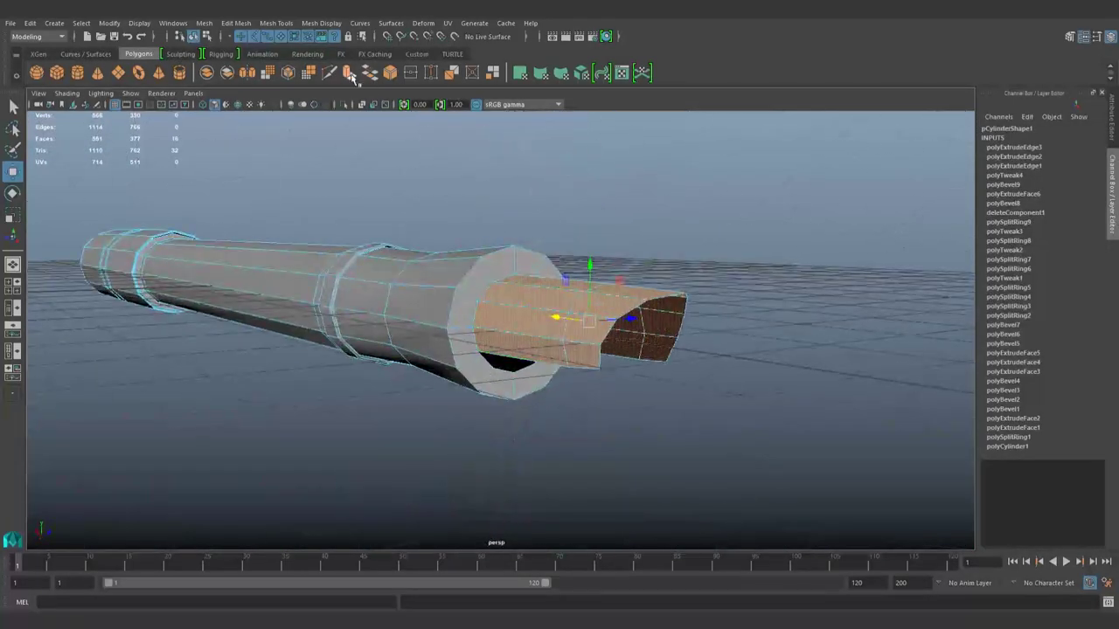
left_click(348, 73)
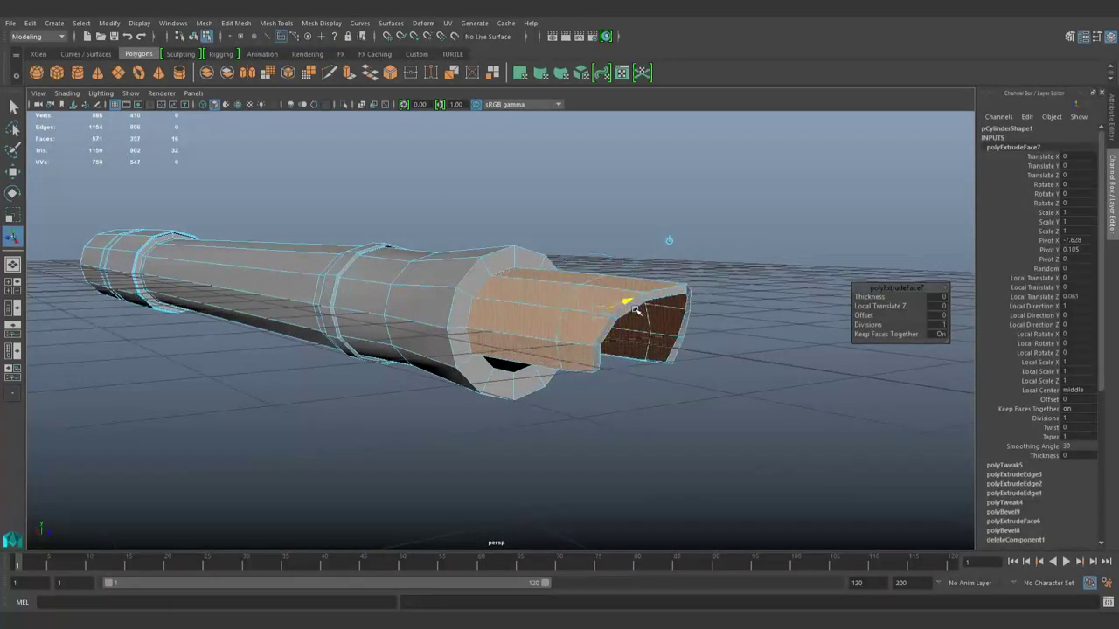
mouse_move(635, 312)
left_mouse_down("alt")
mouse_move(476, 324)
mouse_move(533, 341)
mouse_move(787, 220)
mouse_move(684, 250)
left_mouse_up("alt")
left_click(787, 219)
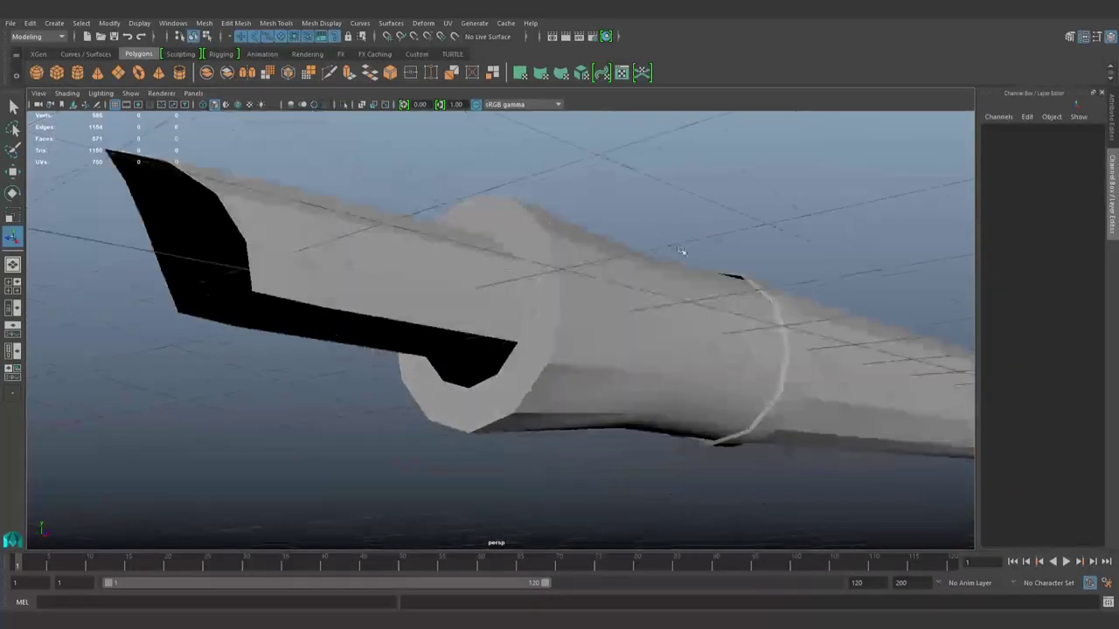
Select several faces of the nib, viewing it from different angles
left_click(646, 329)
mouse_move(646, 329)
left_mouse_down("alt")
mouse_move(719, 329)
mouse_move(818, 211)
left_mouse_up("alt")
key("F11")
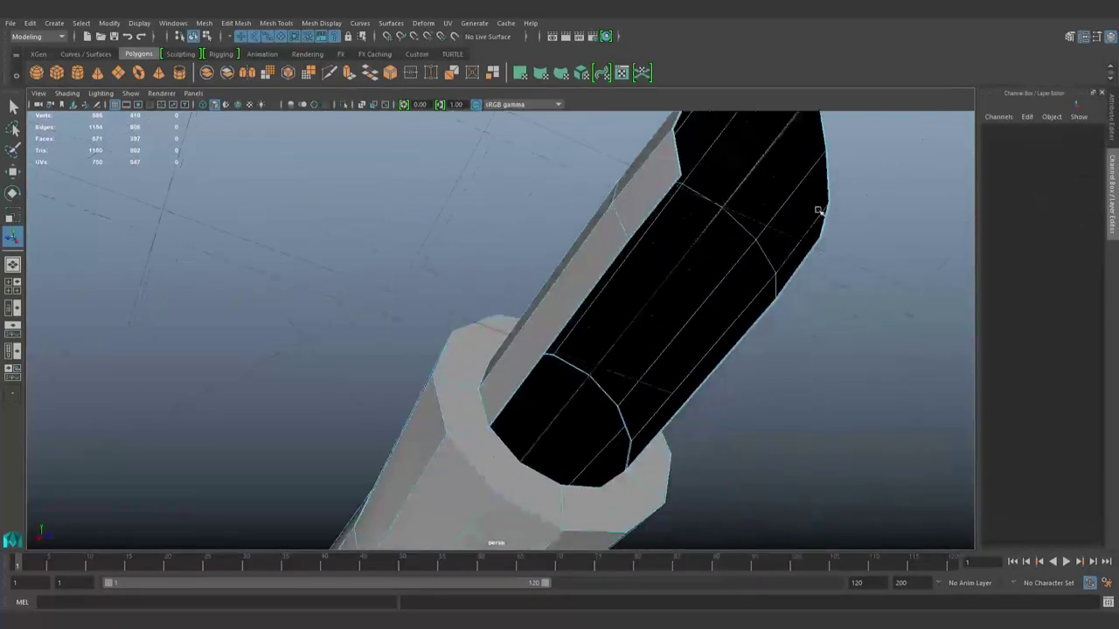
left_click(619, 463)
mouse_move(638, 369)
left_mouse_down("alt")
mouse_move(595, 270)
mouse_move(499, 333)
mouse_move(493, 373)
mouse_move(554, 344)
mouse_move(387, 362)
mouse_move(704, 309)
left_mouse_up("alt")
left_click(388, 362, "shift")
left_click(747, 437, "shift")
mouse_move(747, 437)
left_mouse_down("alt")
mouse_move(673, 288)
mouse_move(665, 452)
left_mouse_up("alt")
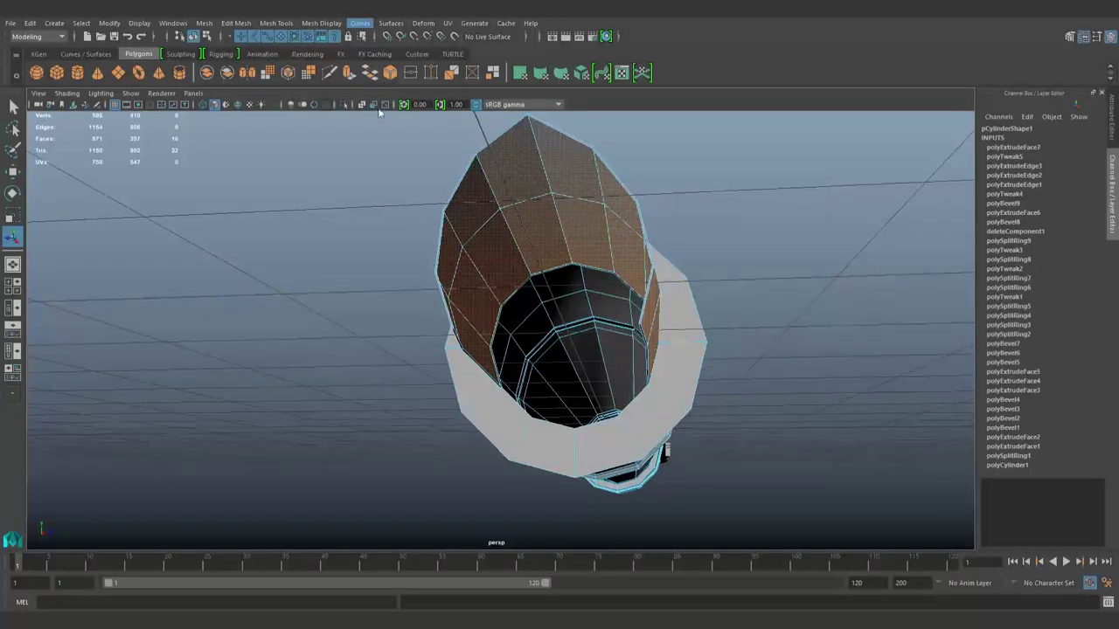
Check an edge at the tube's end up close, then reselect the whole pen mesh
left_click(410, 73)
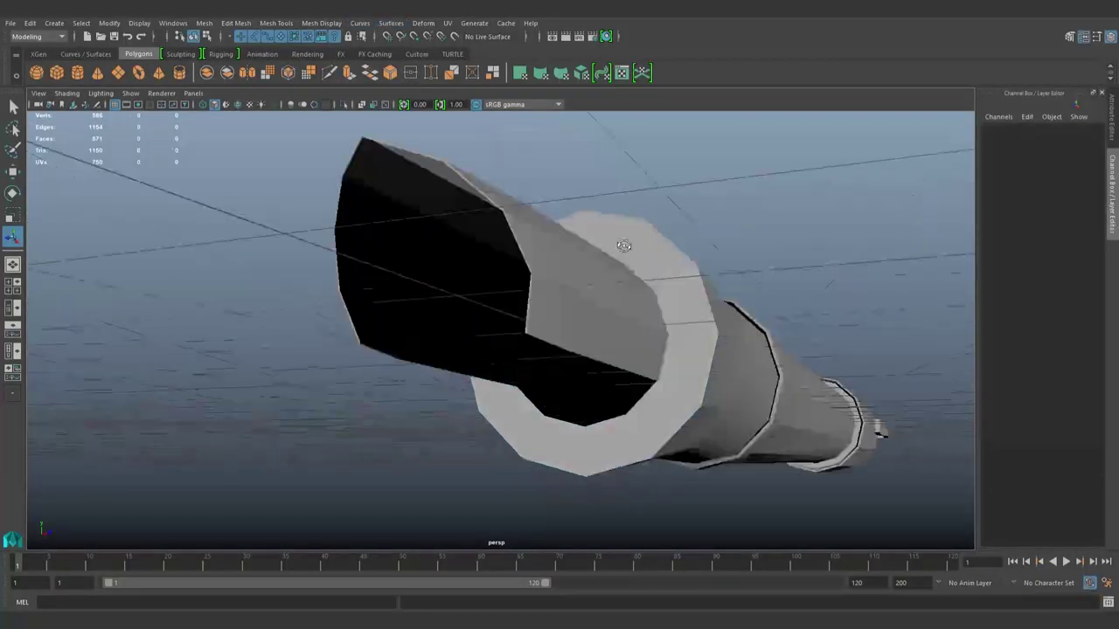
mouse_move(611, 419)
left_mouse_down("alt")
mouse_move(699, 233)
mouse_move(690, 320)
mouse_move(670, 262)
mouse_move(644, 318)
mouse_move(687, 425)
mouse_move(641, 401)
mouse_move(679, 353)
mouse_move(679, 393)
mouse_move(457, 314)
mouse_move(522, 319)
mouse_move(569, 349)
mouse_move(630, 425)
left_mouse_up("alt")
left_click(667, 401)
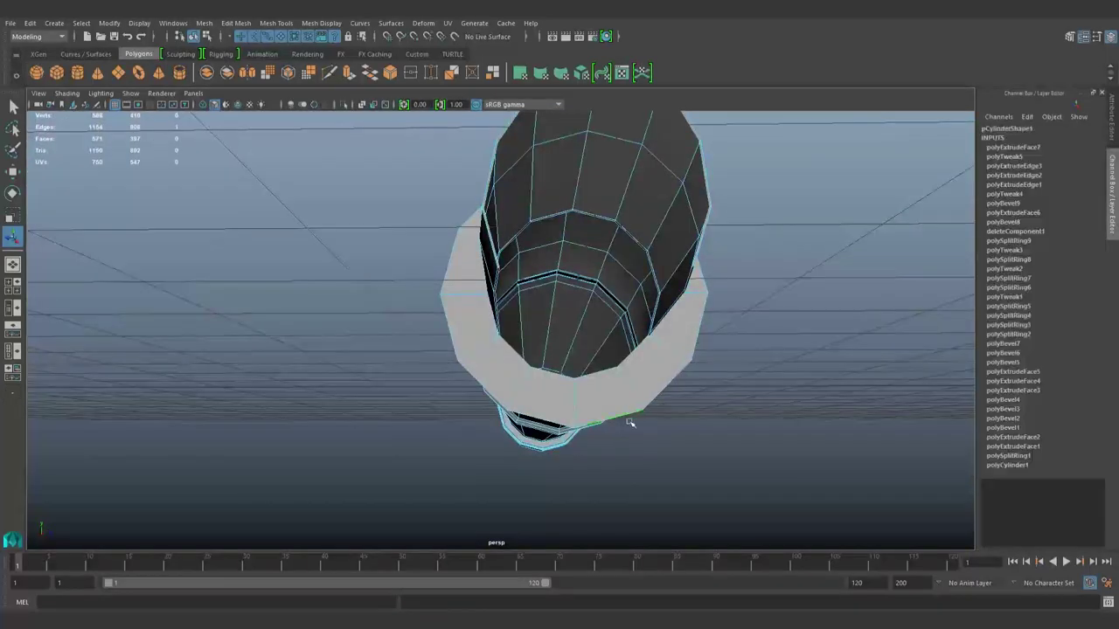
left_click(824, 299)
left_click_drag(824, 300, 531, 313, "alt")
left_click(531, 312)
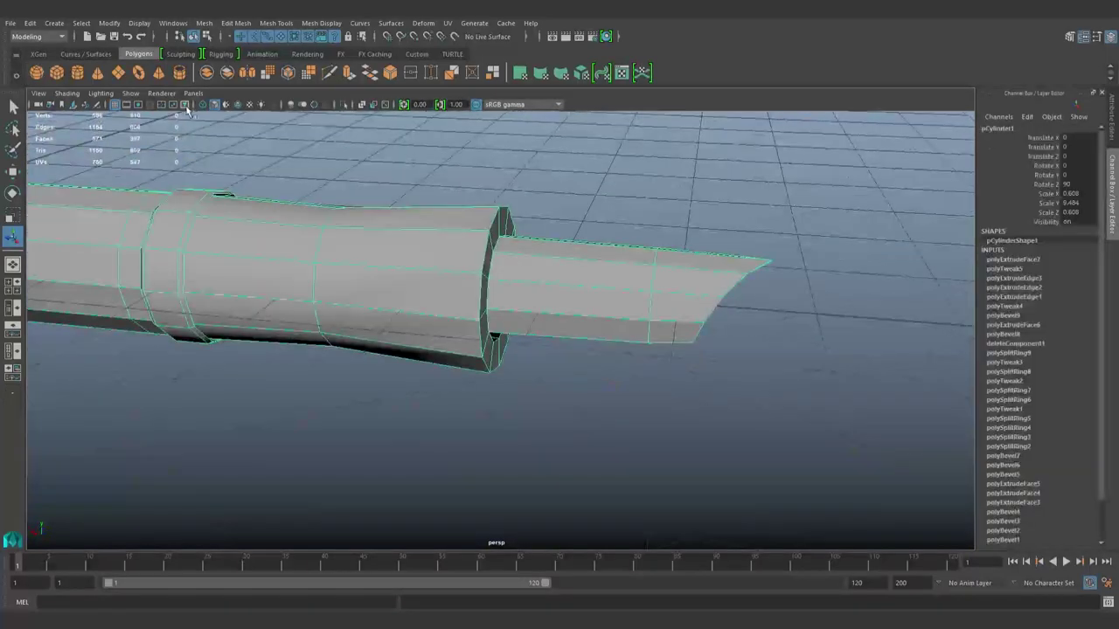
Create a 12-sided cylinder rotated 90 degrees on Z to lie along the pen
left_click(77, 76)
left_click_drag(699, 367, 738, 363, "alt")
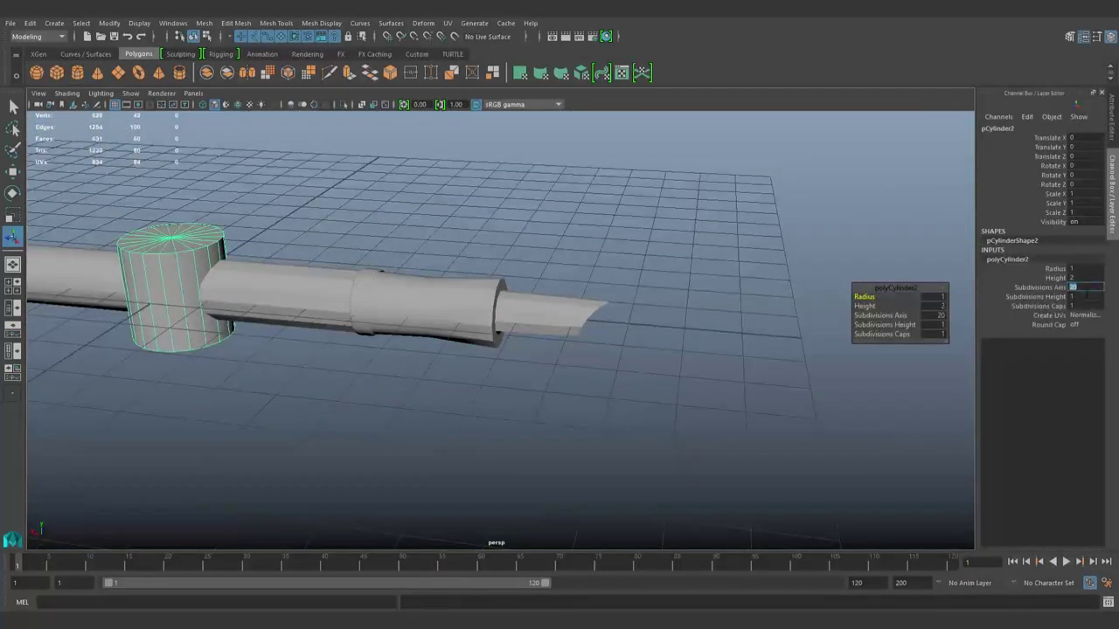
key("Return")
type("12")
key("Return")
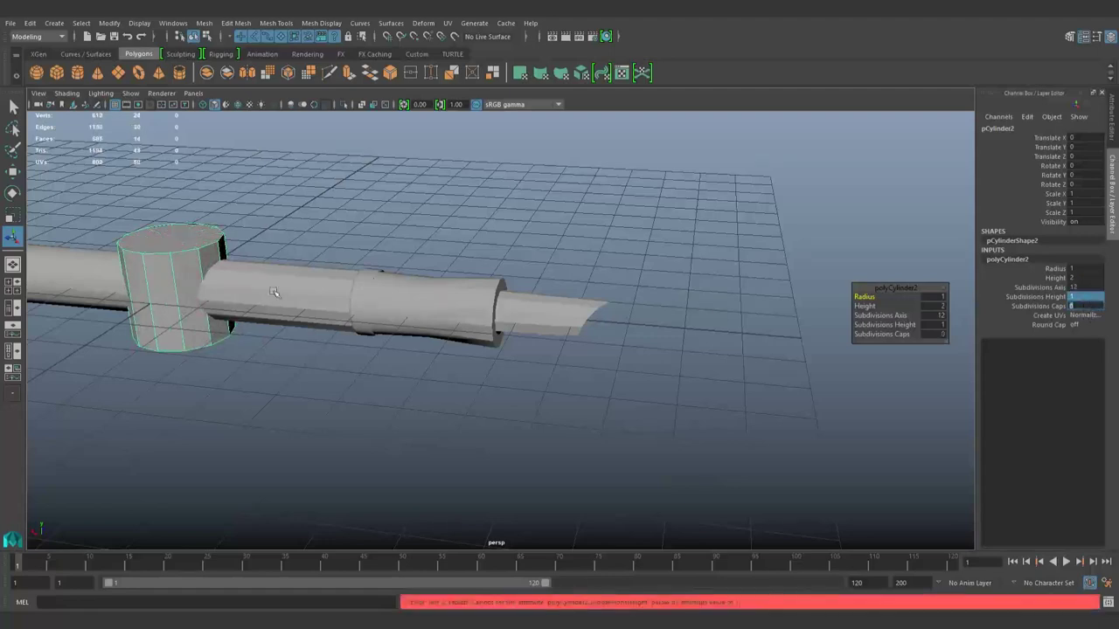
left_click(207, 296)
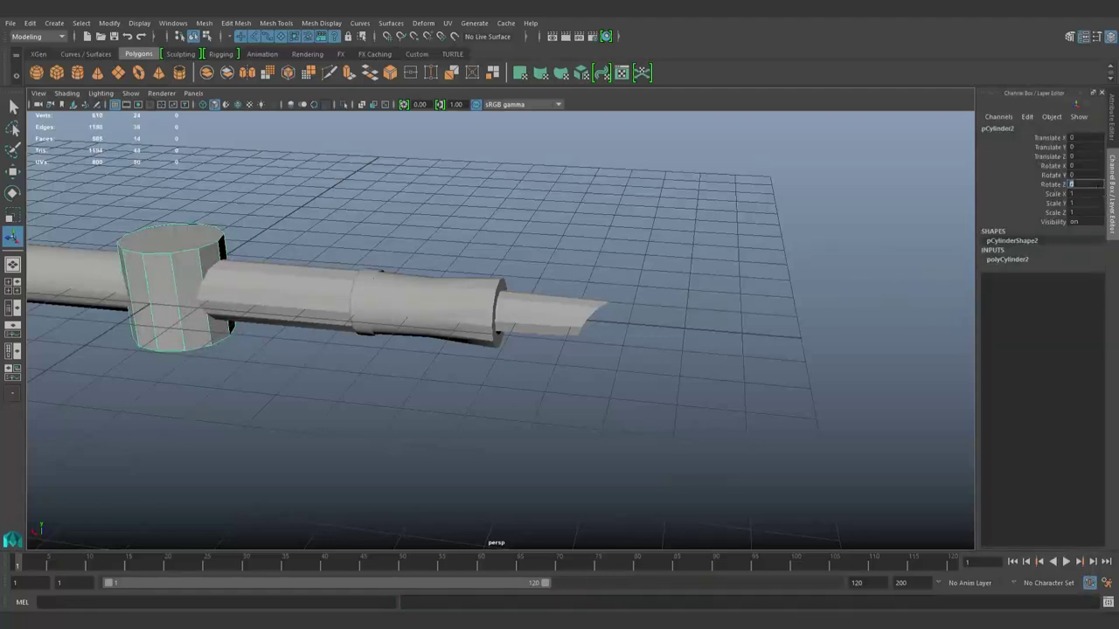
type("90")
key("Return")
left_click(175, 289)
Move the cylinder along X onto the nib end and scale it down to 0.475
key("w")
middle_click_drag(140, 341, 413, 370)
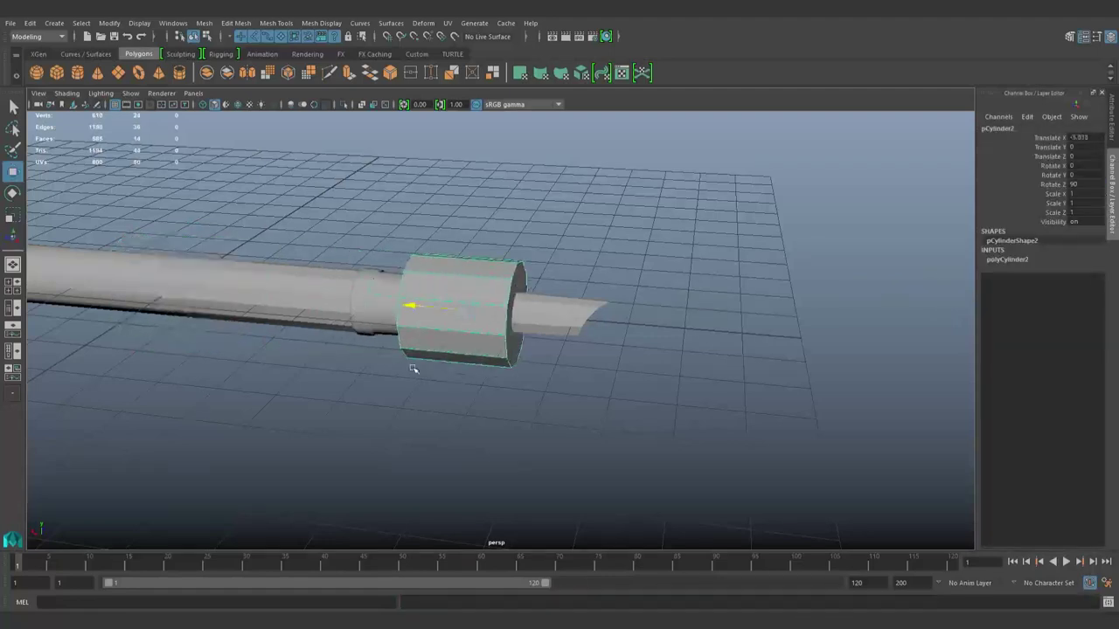
left_click_drag(413, 370, 387, 324, "alt")
scroll(499, 380, "up", 3)
key("r")
mouse_move(556, 304)
left_mouse_down()
mouse_move(454, 449)
mouse_move(582, 412)
mouse_move(650, 278)
mouse_move(756, 290)
left_mouse_up()
Isolate the cylinder and delete its cap faces
left_click(346, 103)
left_click_drag(237, 163, 467, 472)
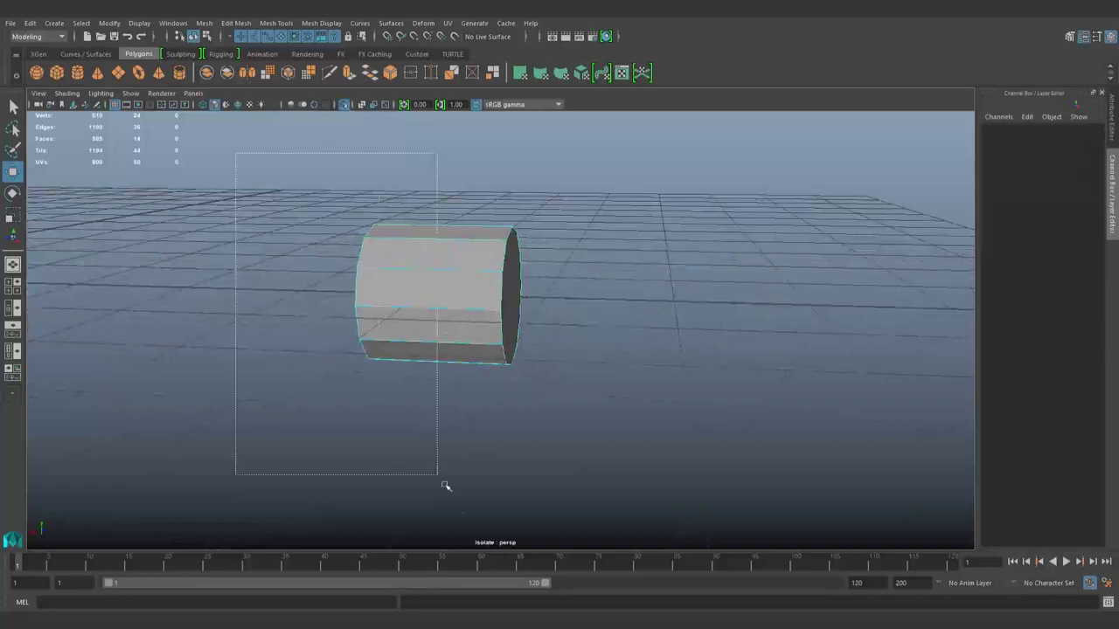
key("Delete")
left_click(346, 104)
Delete the remaining end cap and slide the open-end vertices along X
mouse_move(489, 263)
left_mouse_down("alt")
mouse_move(517, 228)
mouse_move(364, 307)
left_mouse_up("alt")
left_click(517, 228)
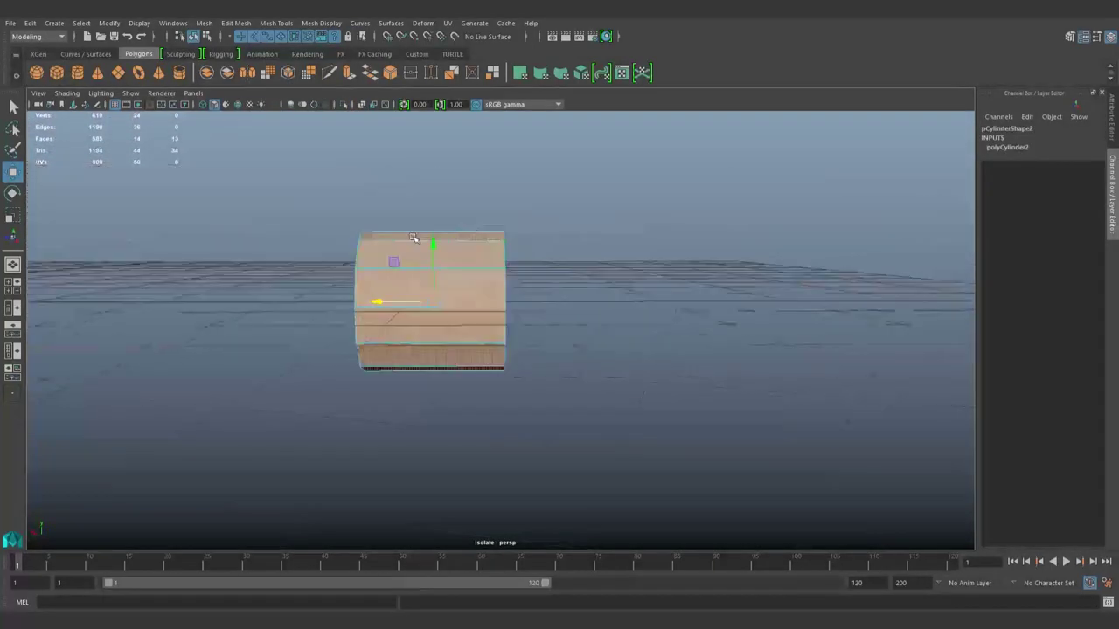
key("Delete")
mouse_move(385, 262)
left_mouse_down("alt")
mouse_move(237, 210)
mouse_move(394, 437)
left_mouse_up("alt")
left_click_drag(300, 305, 433, 316)
left_click(346, 104)
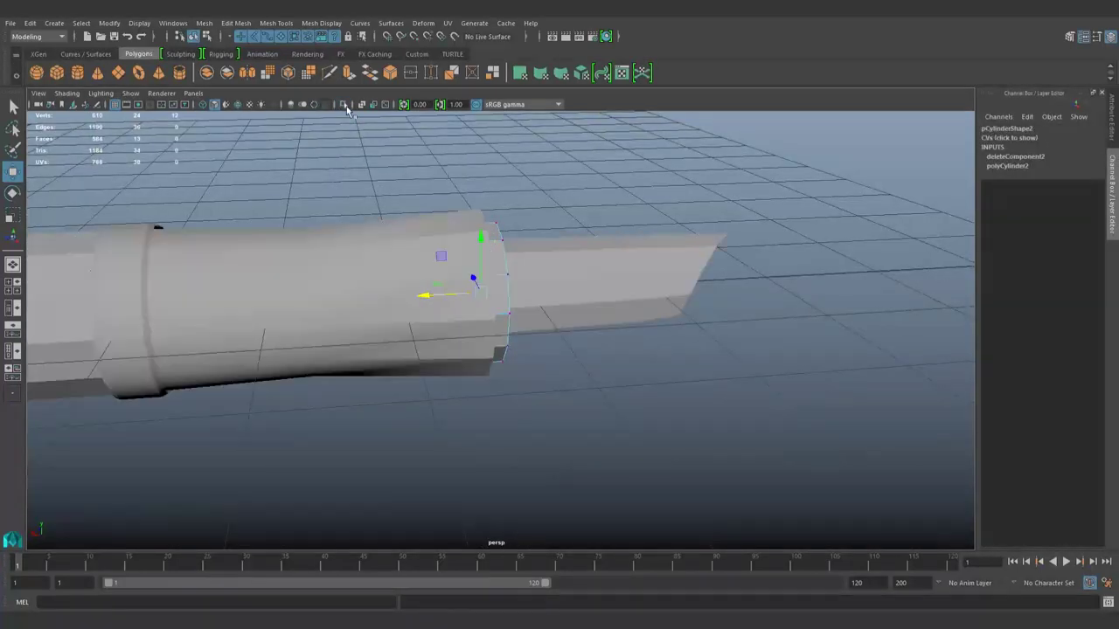
mouse_move(437, 219)
left_mouse_down("alt")
mouse_move(537, 259)
mouse_move(559, 288)
left_mouse_up("alt")
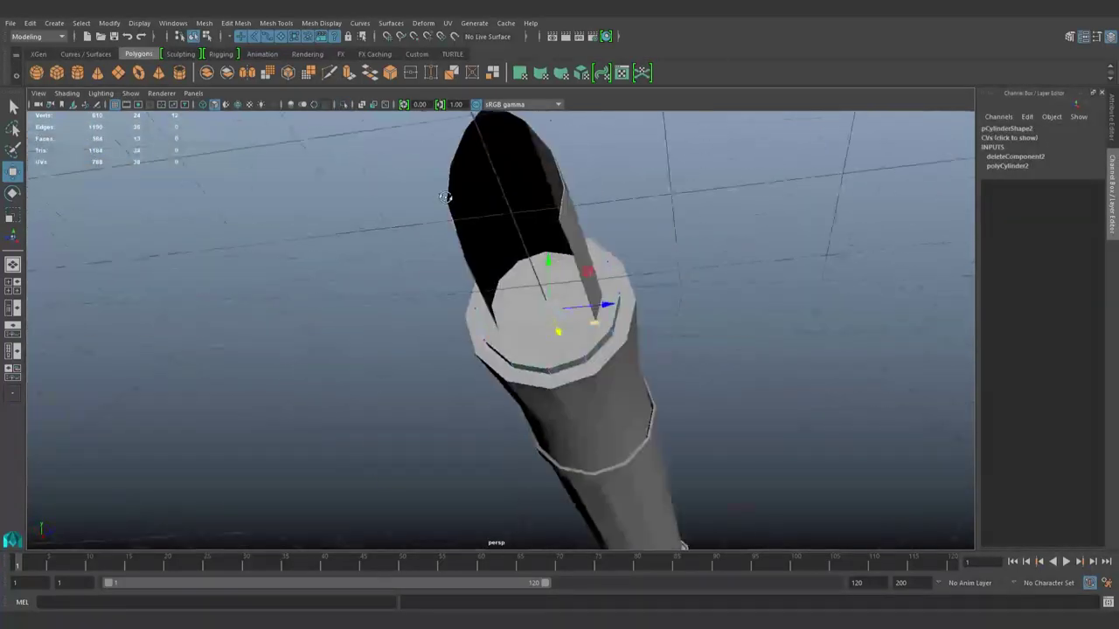
Bevel an edge running lengthwise along the top of the nib
left_click(612, 454)
mouse_move(611, 454)
left_mouse_down("alt")
mouse_move(692, 188)
mouse_move(722, 449)
left_mouse_up("alt")
left_click(667, 477)
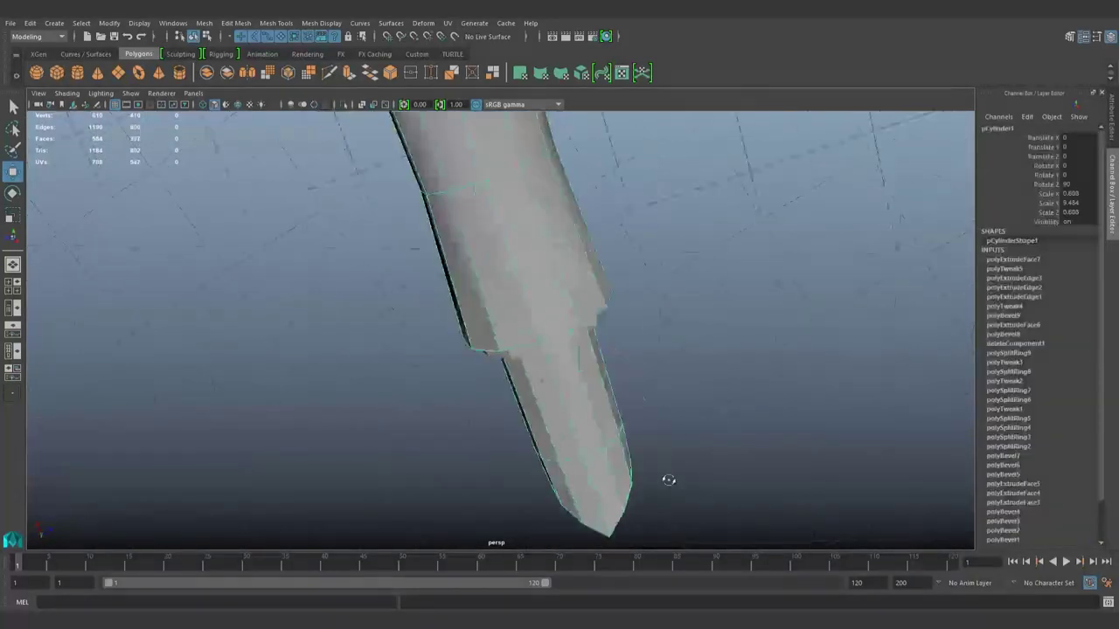
right_click_drag(667, 477, 674, 452, "alt")
key("F10")
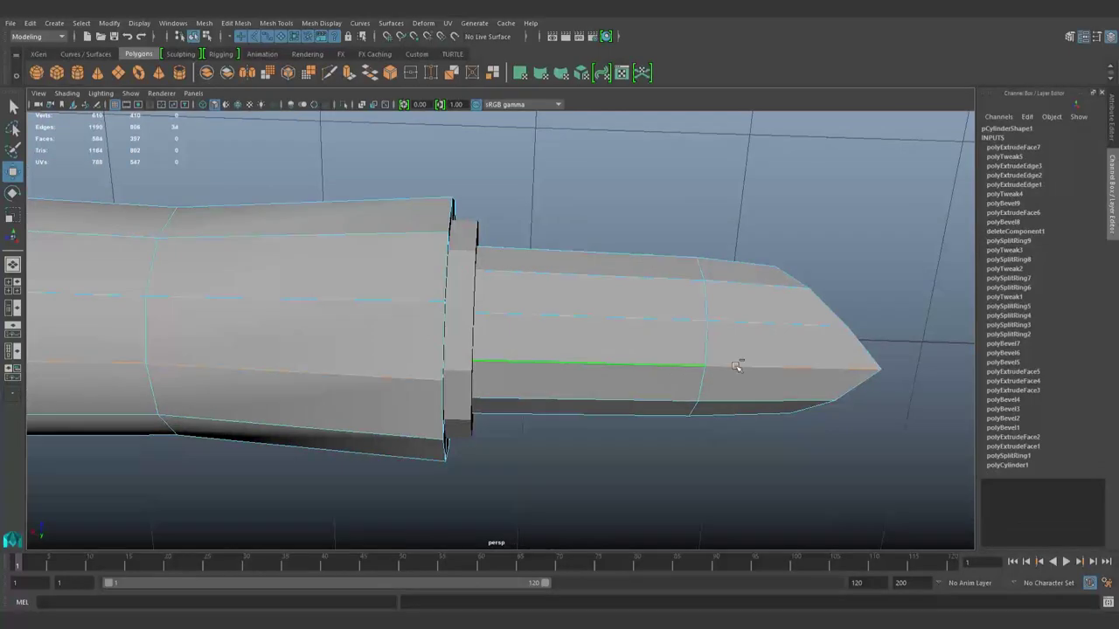
left_click(737, 365)
key("ctrl+b")
mouse_move(624, 361)
left_mouse_down("alt")
mouse_move(664, 388)
mouse_move(585, 399)
mouse_move(651, 314)
mouse_move(516, 339)
left_mouse_up("alt")
Extrude the thin bevel face and pull it back flush with the nib
left_click(651, 314)
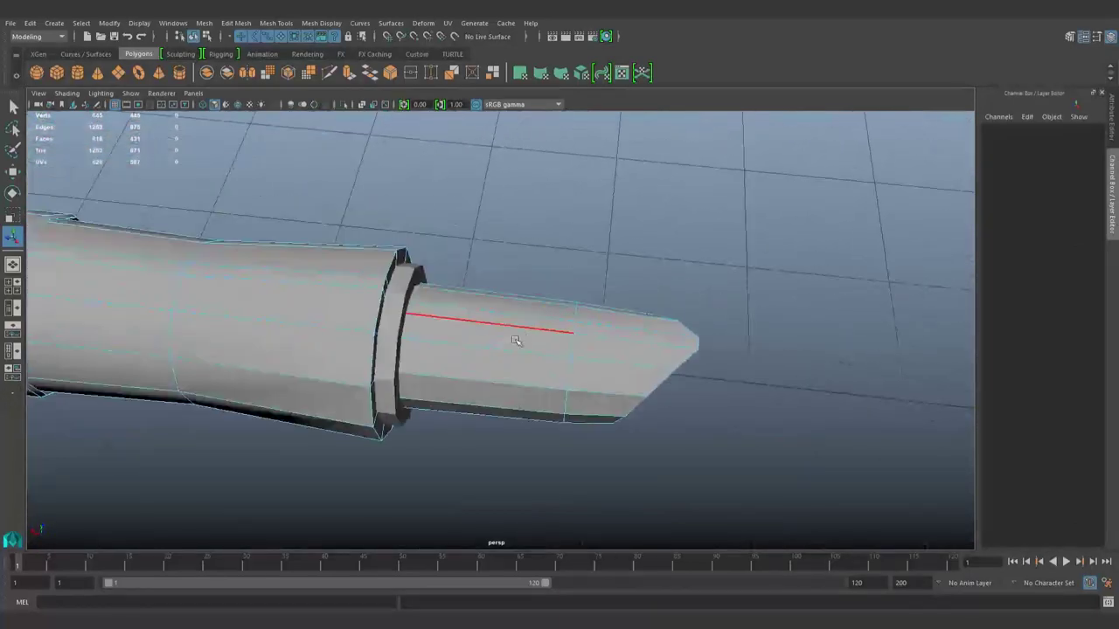
left_click(495, 327)
scroll(620, 345, "up", 5)
mouse_move(620, 344)
left_mouse_down("alt")
mouse_move(502, 332)
mouse_move(480, 306)
mouse_move(499, 288)
mouse_move(556, 314)
mouse_move(464, 187)
left_mouse_up("alt")
key("w")
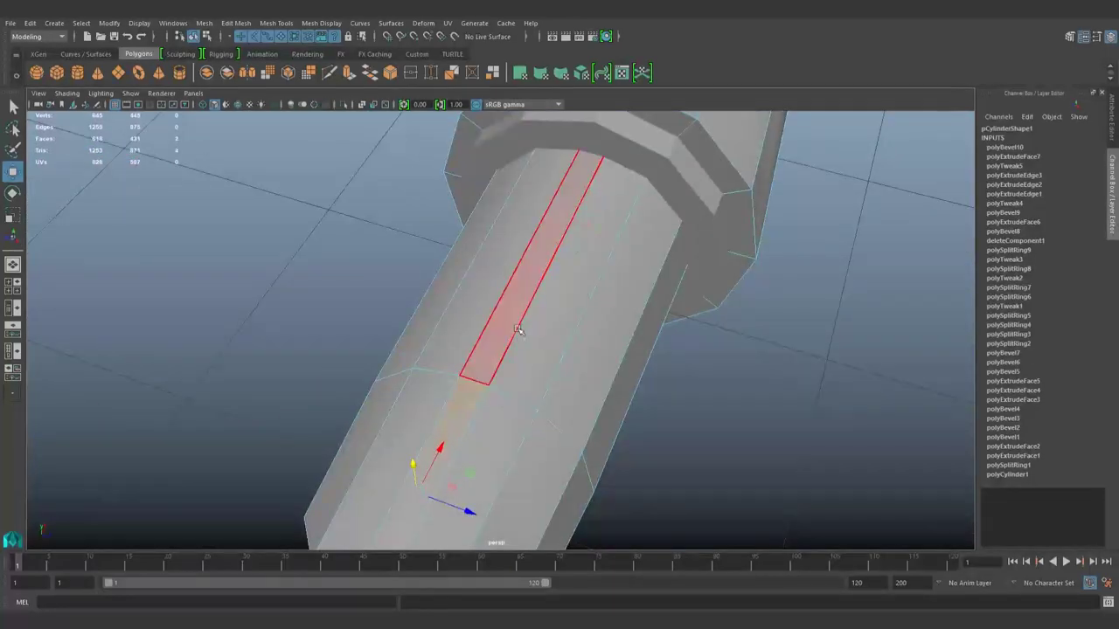
left_click(348, 75)
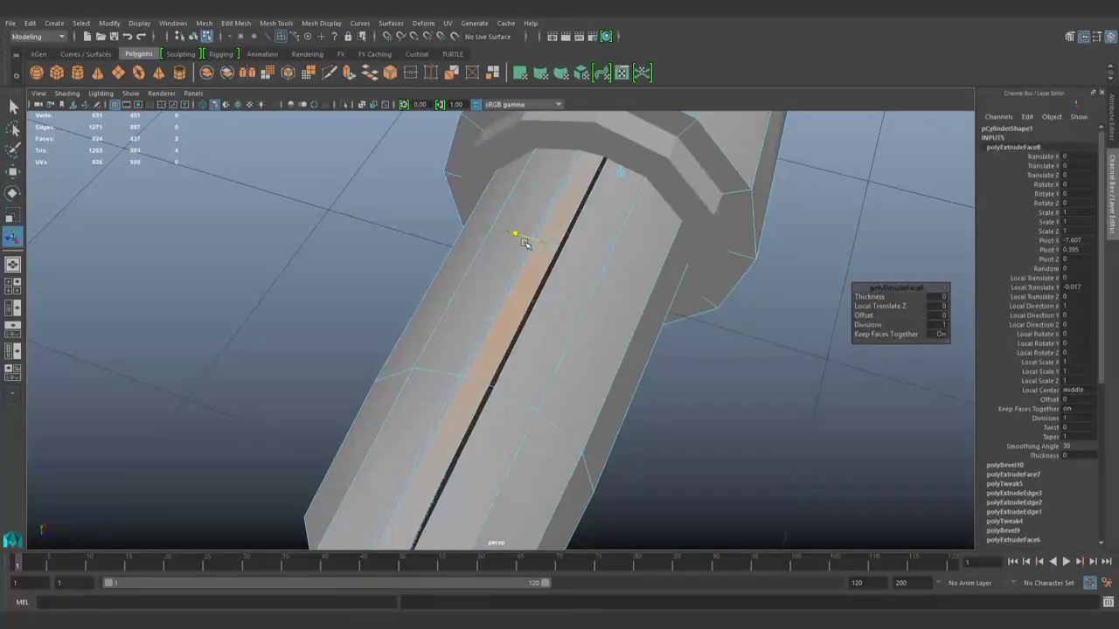
left_click_drag(522, 242, 554, 236, "alt")
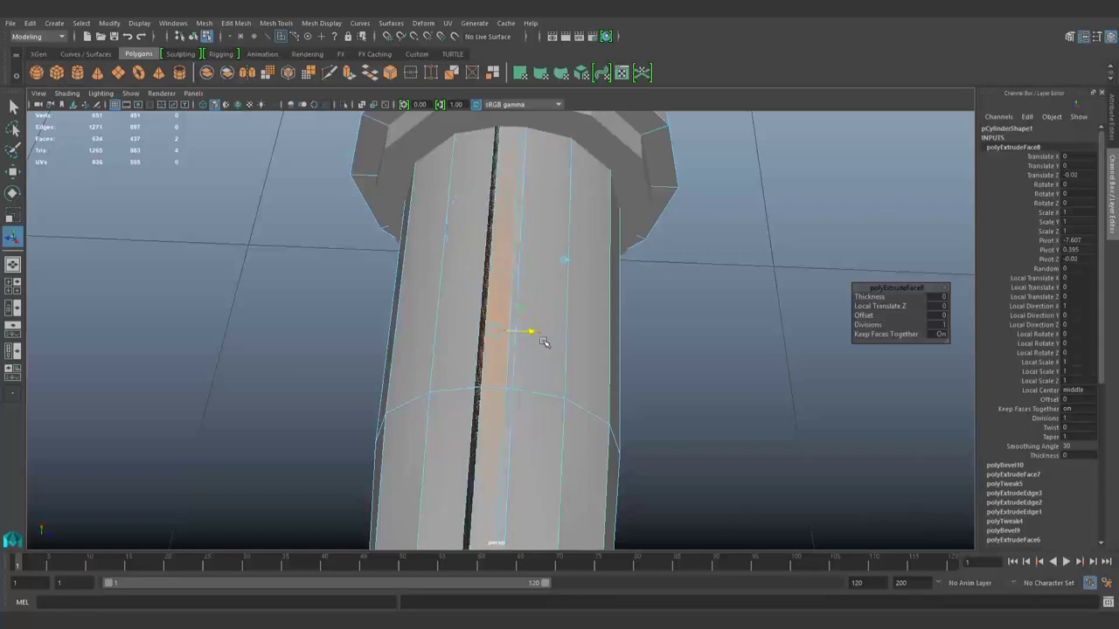
mouse_move(542, 341)
left_mouse_down()
mouse_move(562, 341)
mouse_move(471, 358)
mouse_move(451, 347)
left_mouse_up()
Extrude the face again with a negative local Z to sink the groove
key("ctrl+e")
left_click_drag(542, 246, 544, 258)
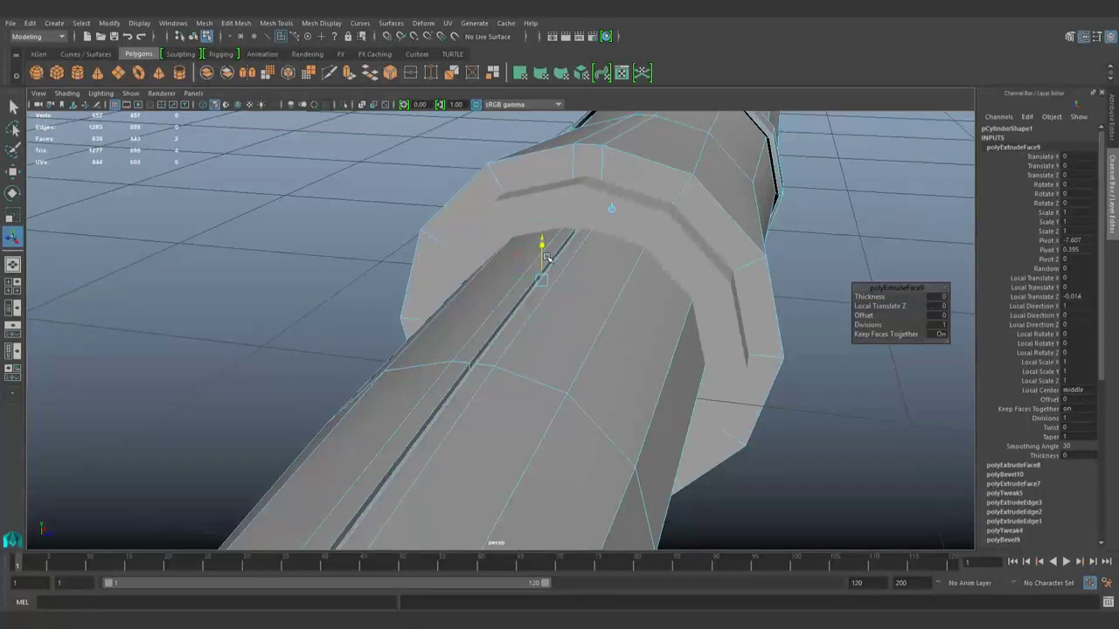
key("F8")
mouse_move(478, 377)
left_mouse_down("alt")
mouse_move(534, 366)
mouse_move(572, 392)
left_mouse_up("alt")
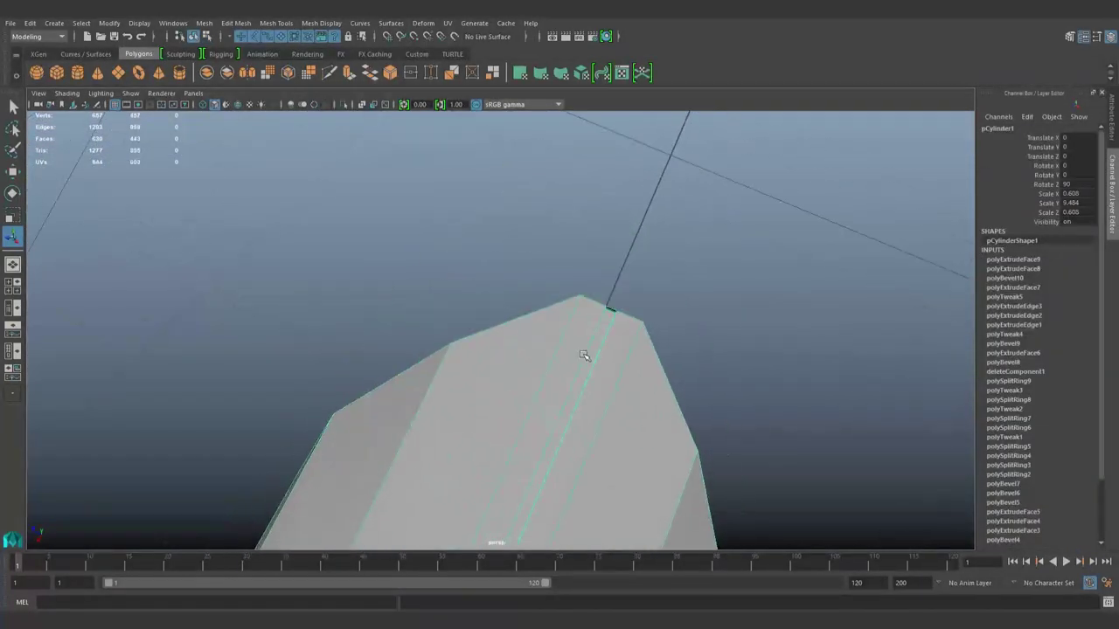
Try pulling the nib tip vertex outward along X, then undo both stretch attempts
key("F10")
left_click(609, 304)
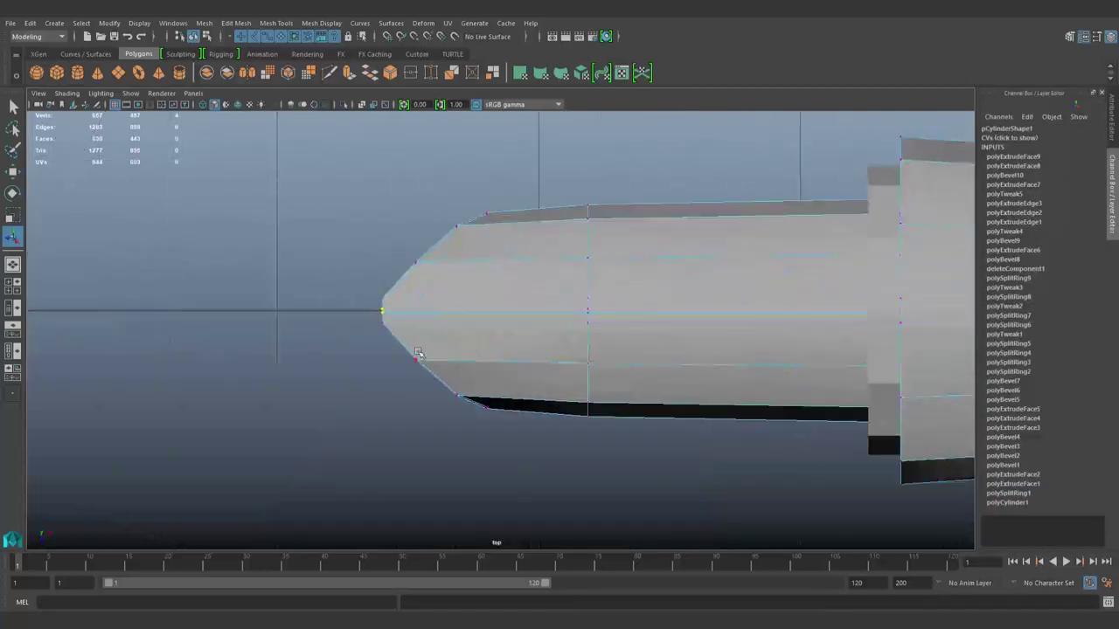
scroll(603, 425, "up", 5)
key("w")
mouse_move(516, 409)
left_mouse_down()
mouse_move(470, 409)
mouse_move(570, 325)
mouse_move(536, 378)
mouse_move(659, 380)
left_mouse_up()
right_click_drag(658, 380, 687, 362, "alt")
left_click_drag(687, 362, 681, 345, "alt")
key("ctrl+z")
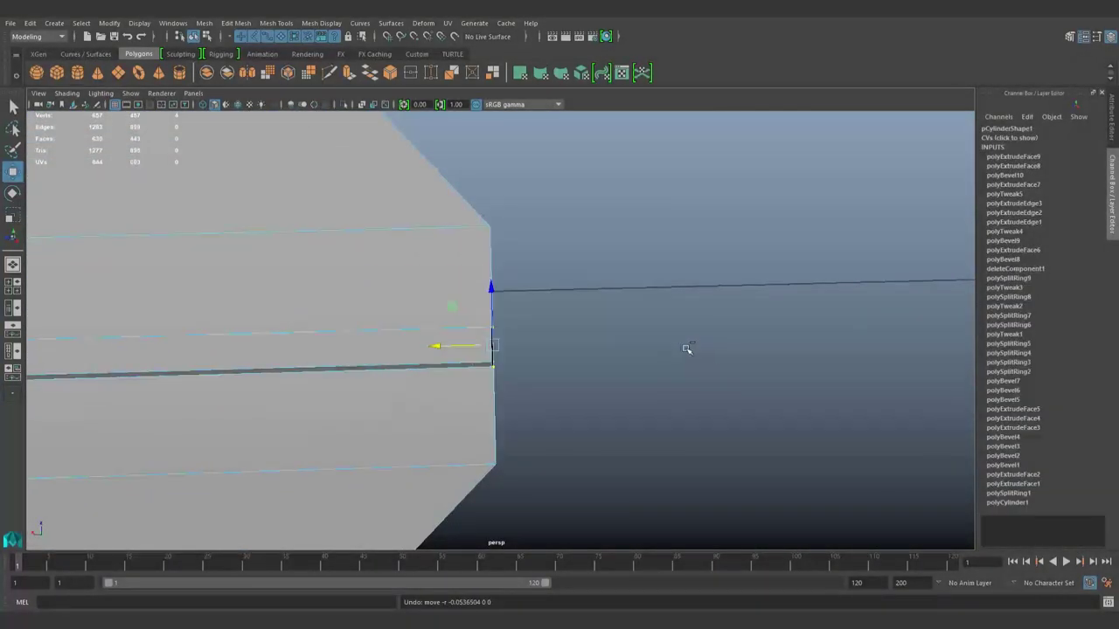
left_click_drag(494, 295, 550, 414)
left_click_drag(492, 352, 612, 344)
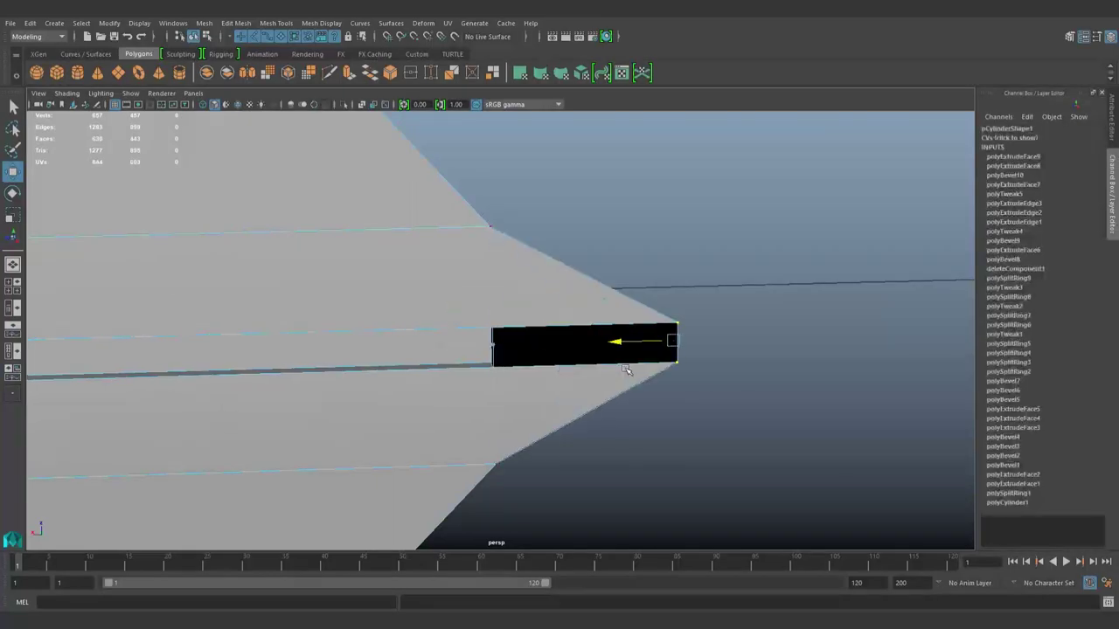
key("ctrl+z")
Clear the selection, frame the whole pen and move to a top view over the nib tip
left_click(533, 382)
left_click(478, 361)
left_click(527, 374)
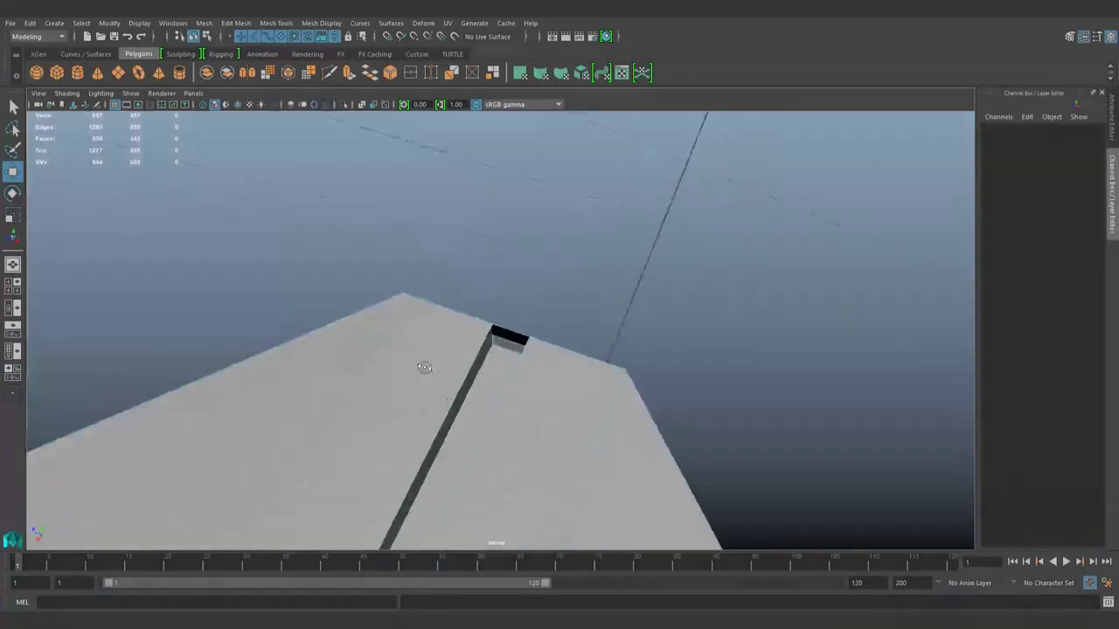
mouse_move(527, 374)
left_mouse_down("alt")
mouse_move(607, 360)
mouse_move(431, 368)
mouse_move(437, 324)
mouse_move(433, 372)
mouse_move(492, 379)
left_mouse_up("alt")
key("f")
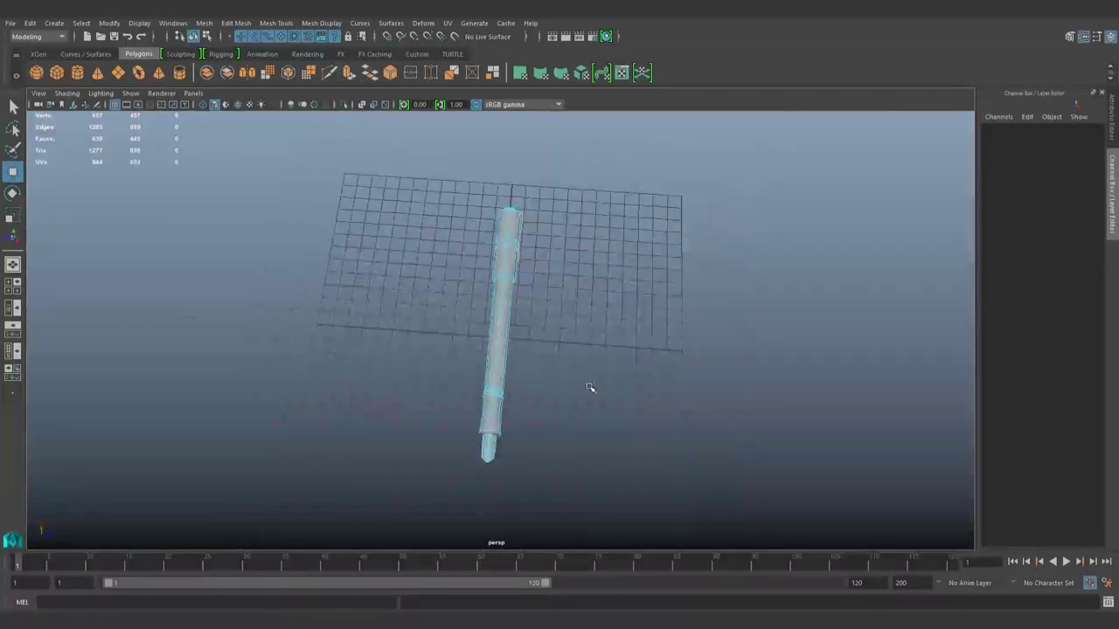
scroll(592, 387, "up", 3)
scroll(549, 216, "up", 3)
left_click_drag(549, 216, 556, 371, "alt")
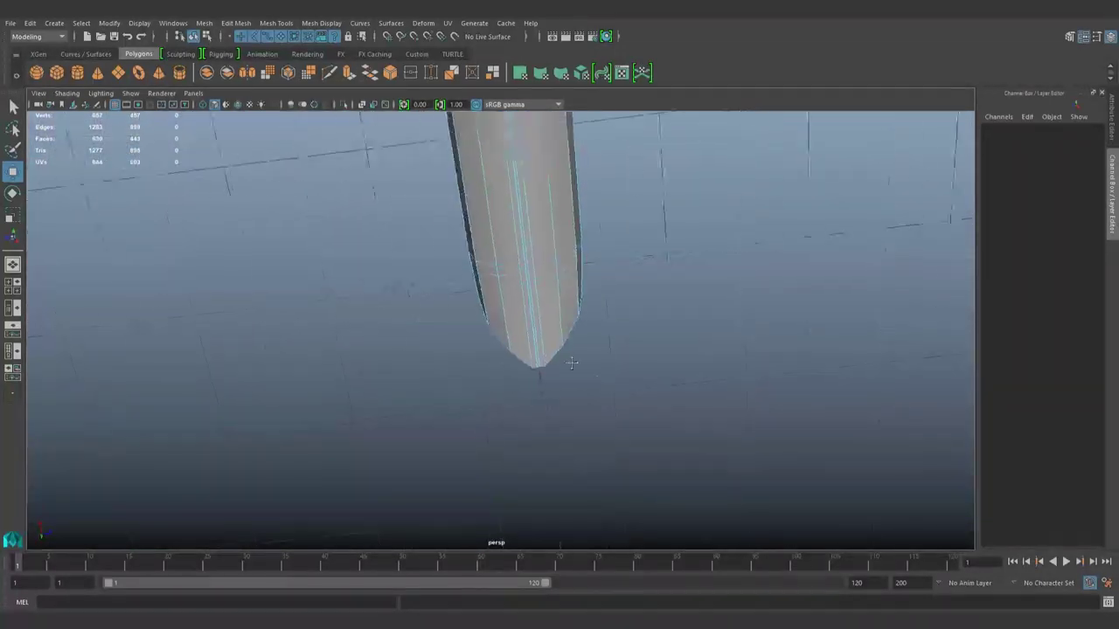
left_click(547, 370)
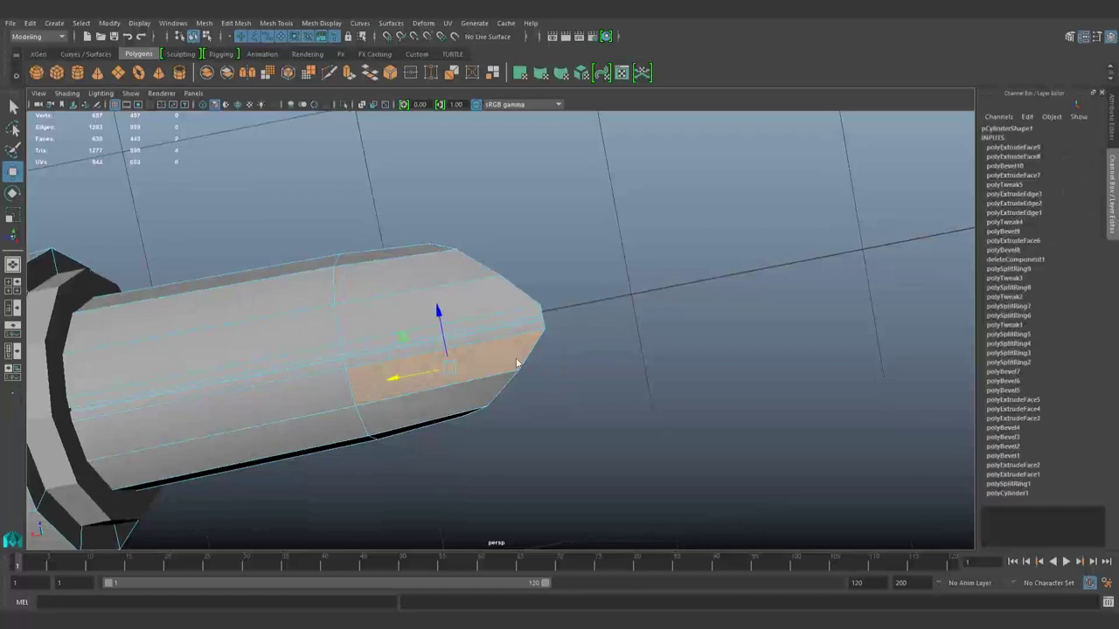
key("space")
key("space")
left_click(410, 300)
middle_click_drag(410, 301, 433, 266, "alt")
Pull the nib-point vertex outward in the top view to sharpen the tip
left_click(470, 399)
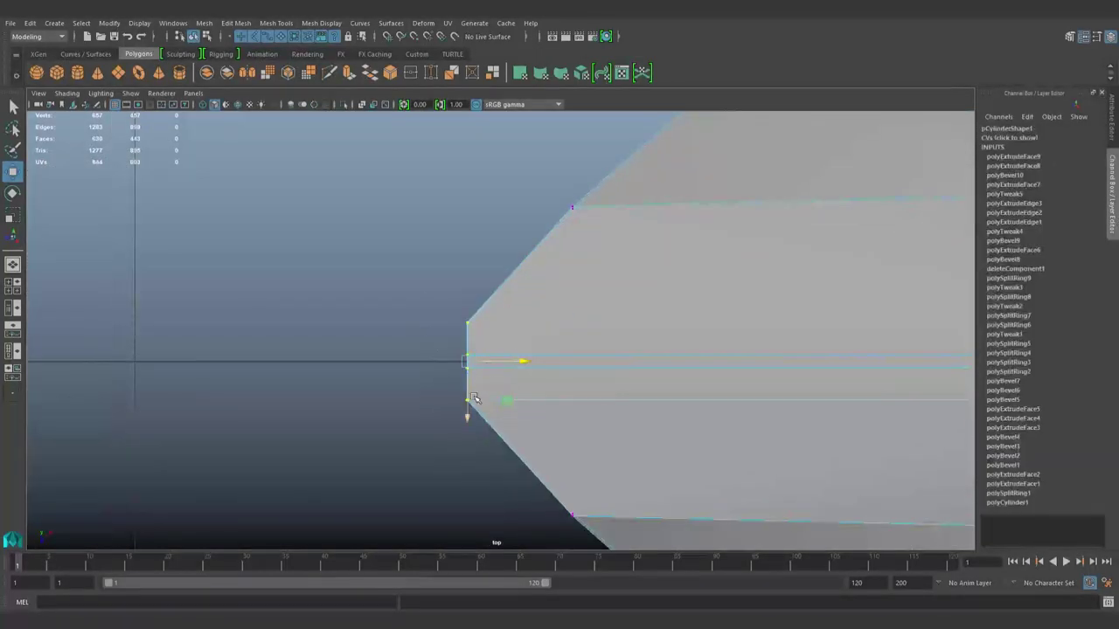
scroll(485, 372, "up", 1)
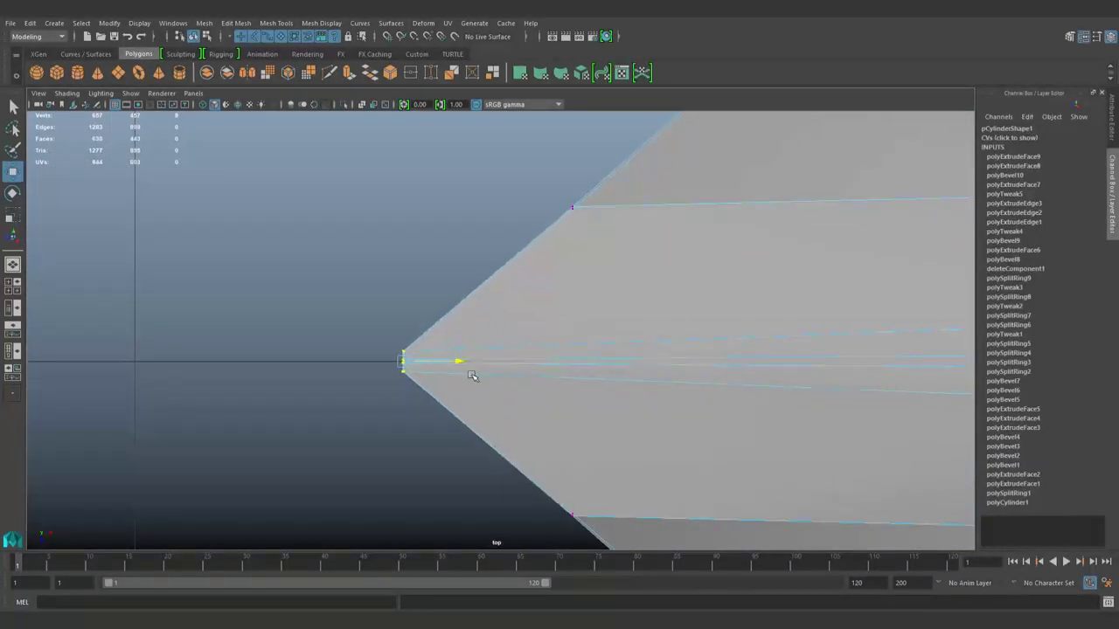
scroll(469, 377, "down", 5)
scroll(463, 359, "up", 3)
scroll(511, 357, "up", 2)
left_click_drag(420, 356, 321, 376)
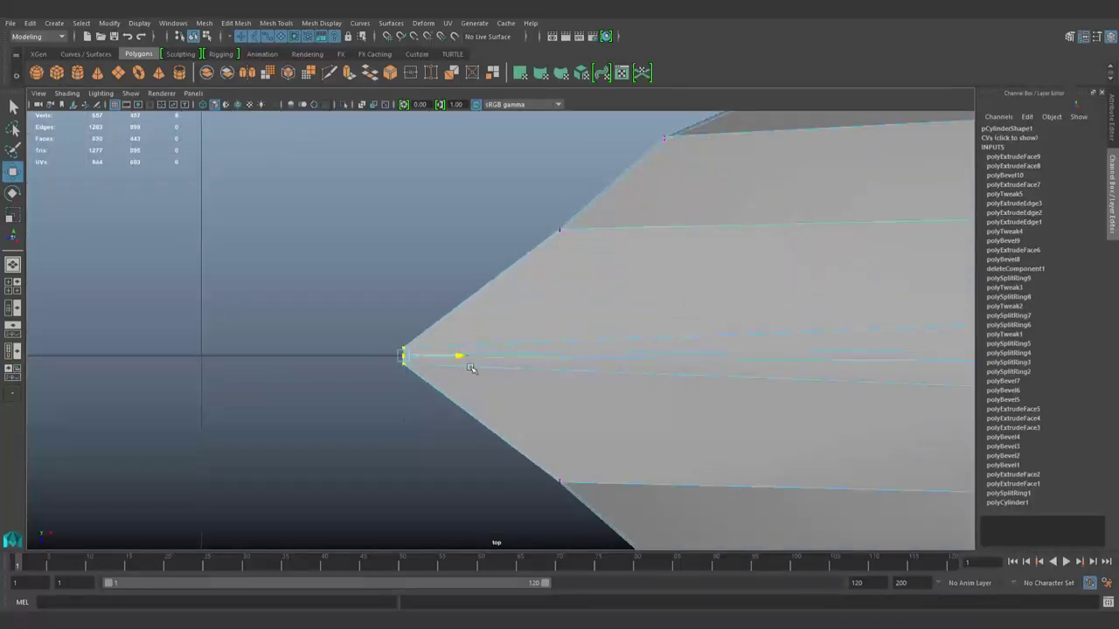
scroll(374, 389, "down", 5)
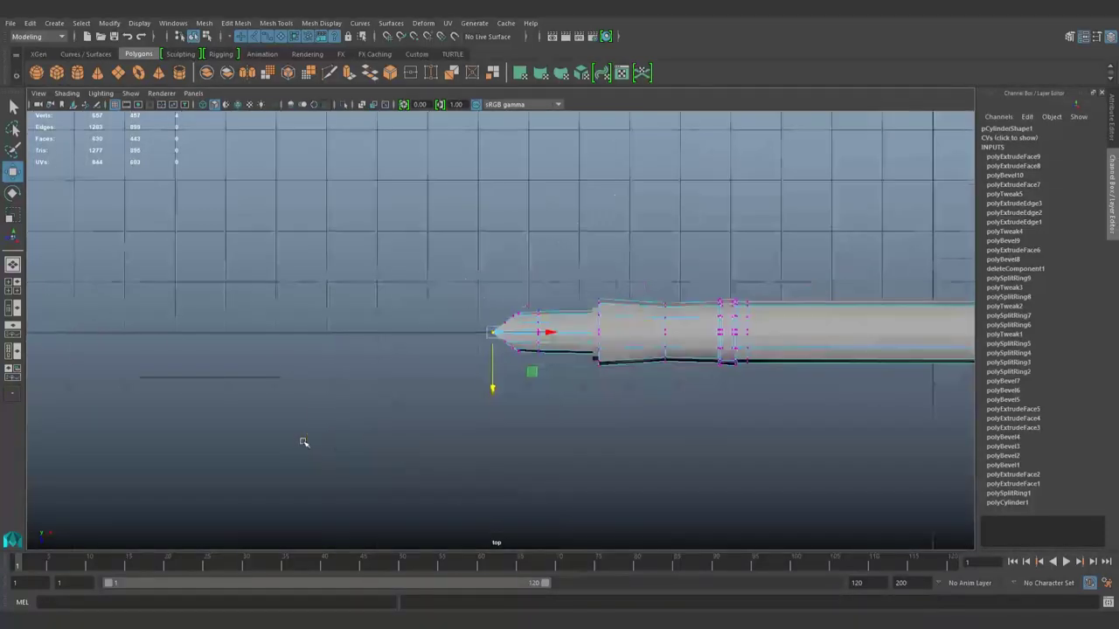
left_click(402, 408)
scroll(516, 317, "up", 5)
Scale the top and bottom bevel vertices near the tip in toward the centre
left_click_drag(502, 266, 549, 407)
key("r")
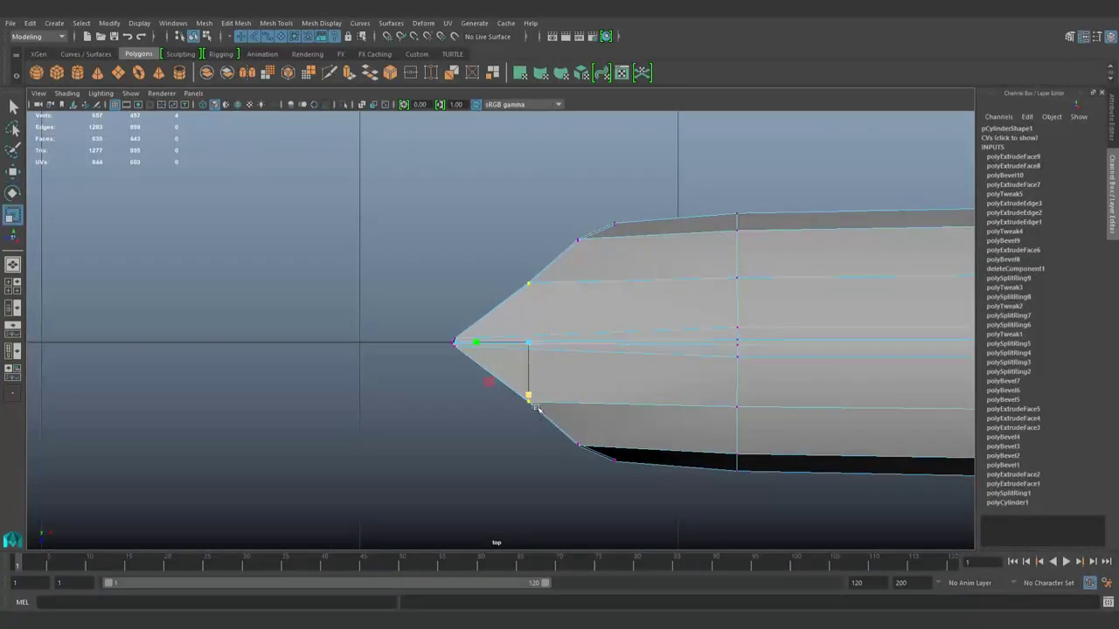
left_click(548, 317)
left_click_drag(597, 271, 563, 229)
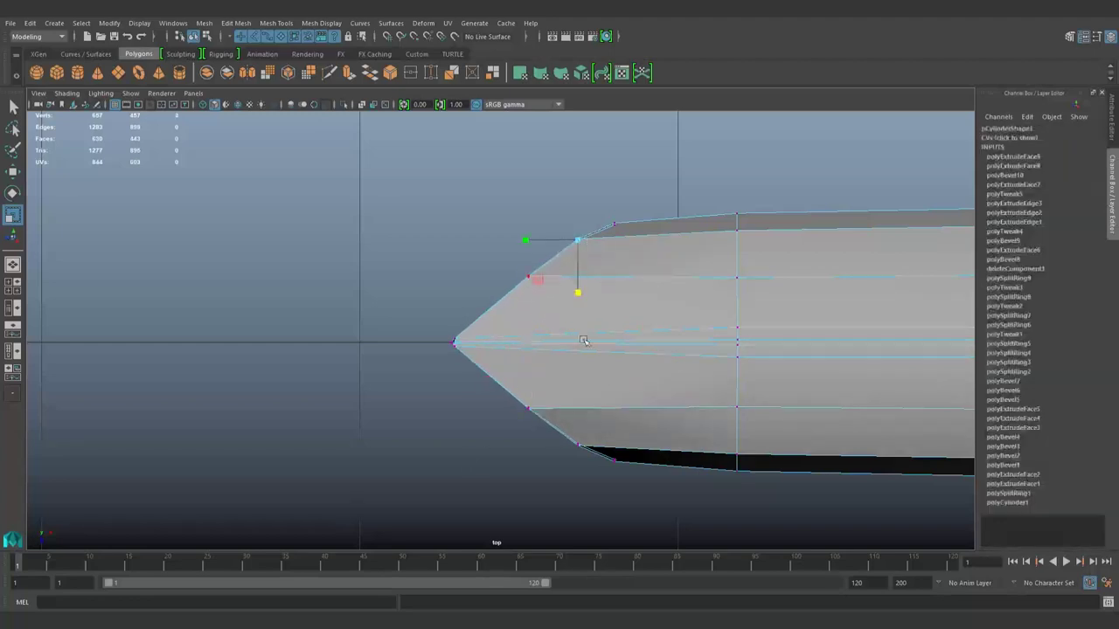
left_click_drag(560, 428, 599, 469, "shift")
left_click_drag(579, 395, 588, 402)
Return to object mode and select the whole pen mesh, pCylinder1
key("F8")
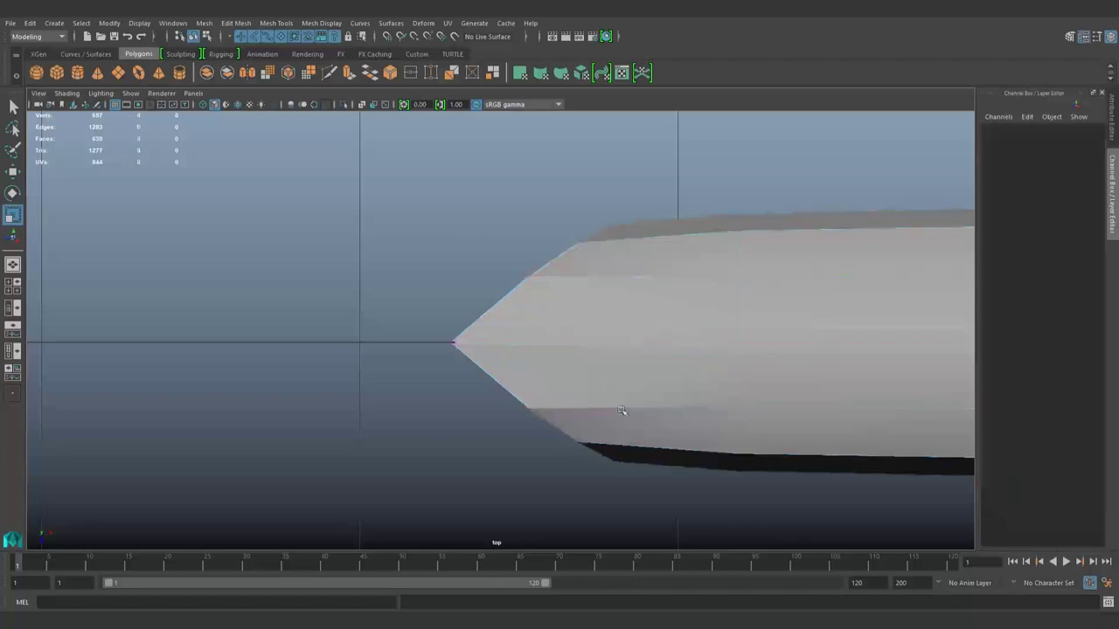
left_click(664, 417)
mouse_move(749, 344)
left_mouse_down("alt")
mouse_move(582, 295)
mouse_move(602, 329)
left_mouse_up("alt")
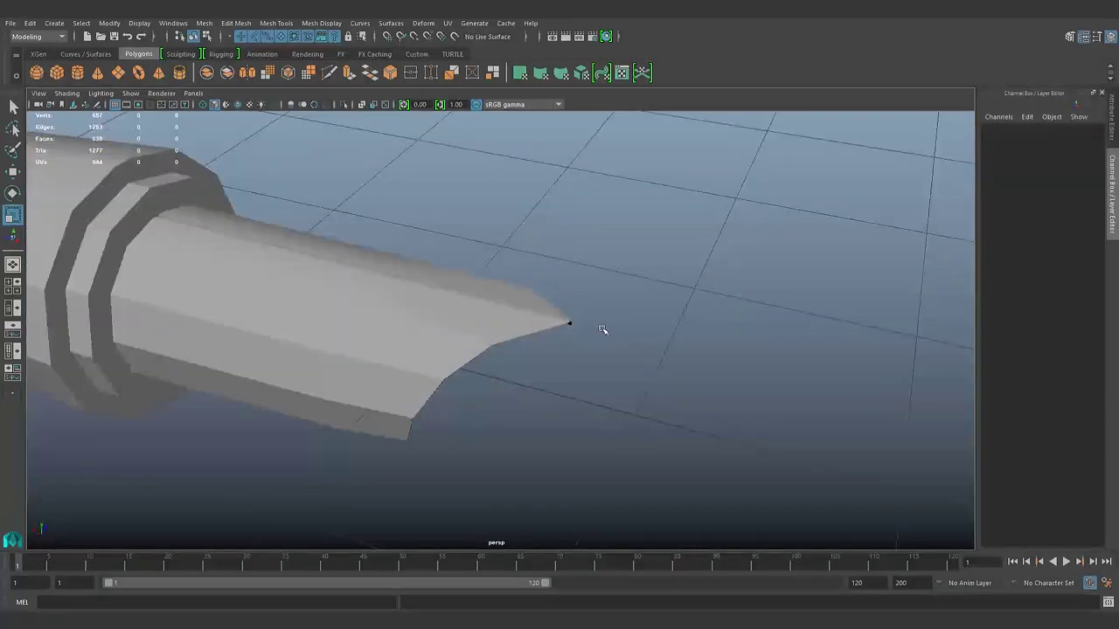
mouse_move(461, 329)
left_mouse_down("alt")
mouse_move(582, 382)
mouse_move(609, 320)
left_mouse_up("alt")
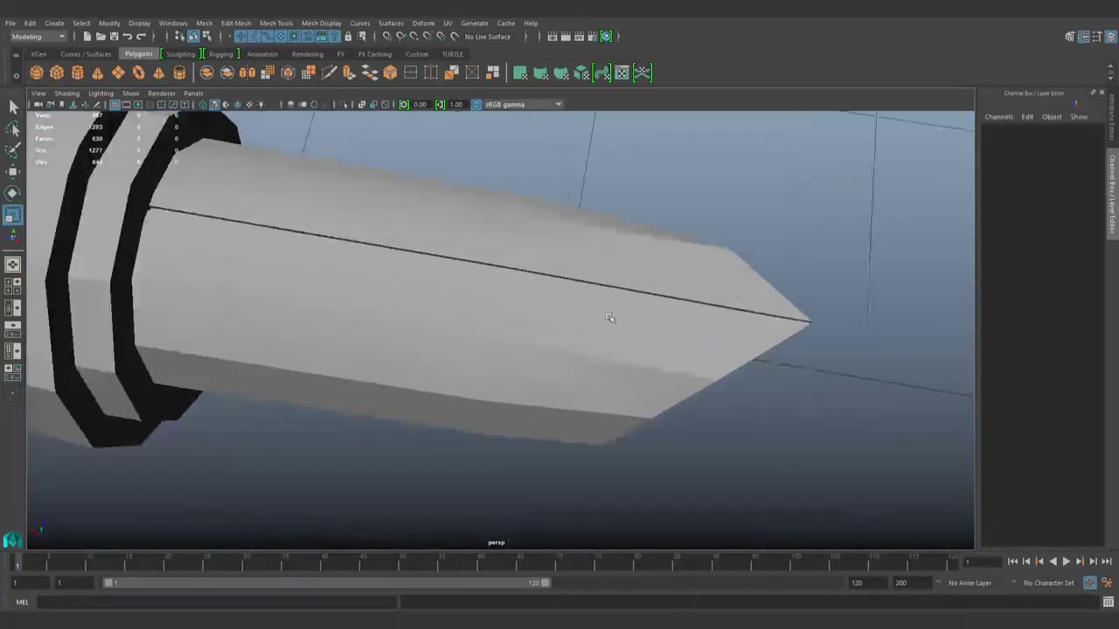
left_click(609, 320)
left_click_drag(422, 299, 564, 356, "alt")
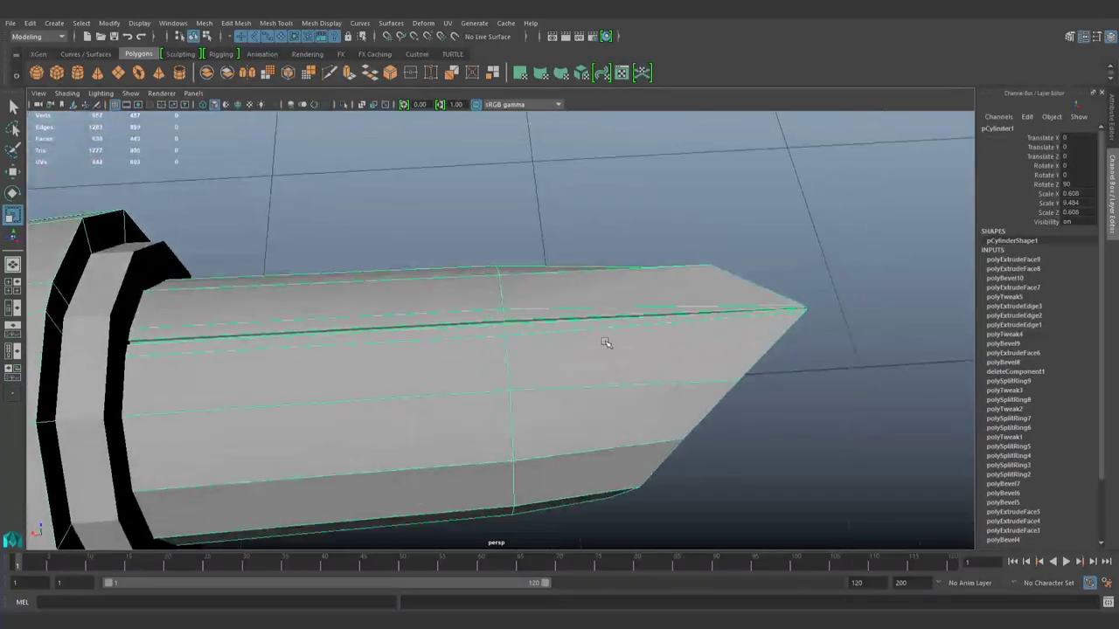
scroll(606, 342, "down", 3)
Create a polygon cylinder, slide it to the nib tip and shrink it to nib size
left_click(77, 73)
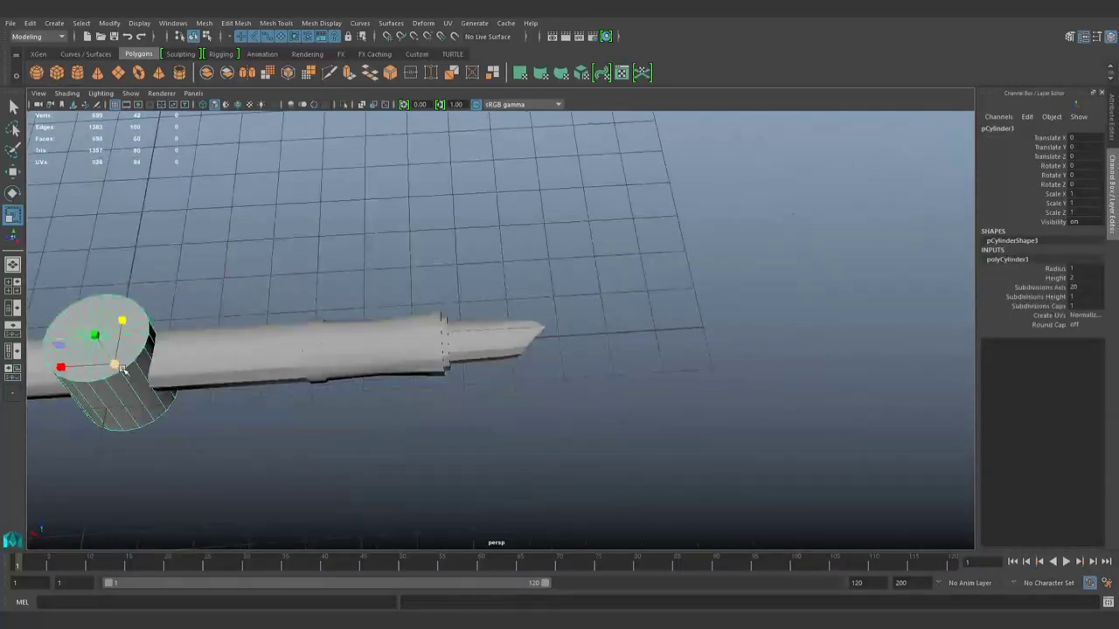
left_click_drag(390, 417, 60, 442)
key("w")
middle_click_drag(386, 418, 464, 422)
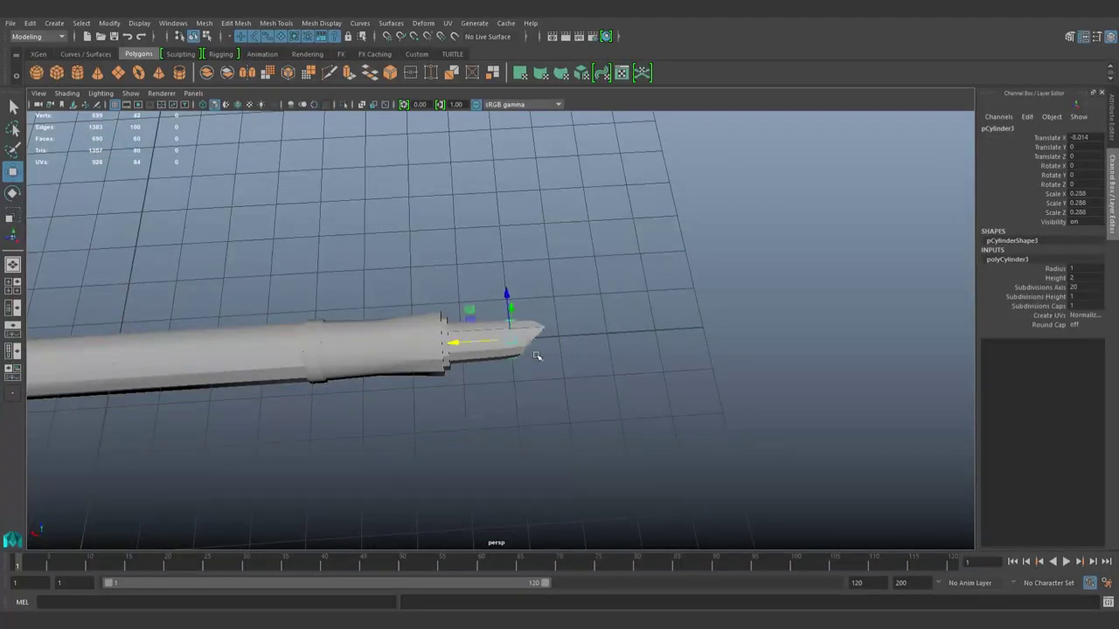
key("r")
key("f")
left_click_drag(536, 355, 490, 402, "alt")
mouse_move(551, 385)
left_mouse_down()
mouse_move(474, 424)
mouse_move(521, 414)
left_mouse_up()
Raise the small cylinder onto the nib surface and make it thinner
key("w")
left_click_drag(564, 303, 564, 262)
mouse_move(564, 262)
left_mouse_down("alt")
mouse_move(559, 315)
mouse_move(516, 394)
mouse_move(537, 417)
mouse_move(525, 393)
left_mouse_up("alt")
key("r")
left_click_drag(492, 469, 472, 471)
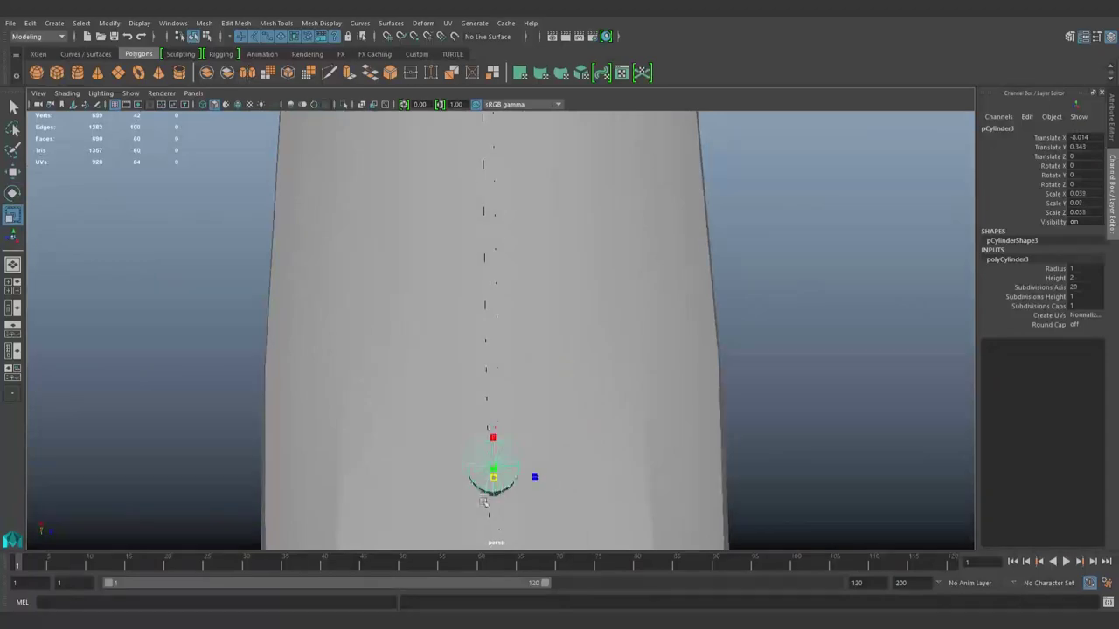
mouse_move(524, 420)
left_mouse_down("alt")
mouse_move(510, 332)
mouse_move(647, 411)
mouse_move(755, 391)
mouse_move(639, 440)
mouse_move(779, 347)
mouse_move(532, 317)
left_mouse_up("alt")
key("w")
key("r")
Select the nib mesh from a diagonal viewing angle
left_click(625, 336)
left_click(532, 317)
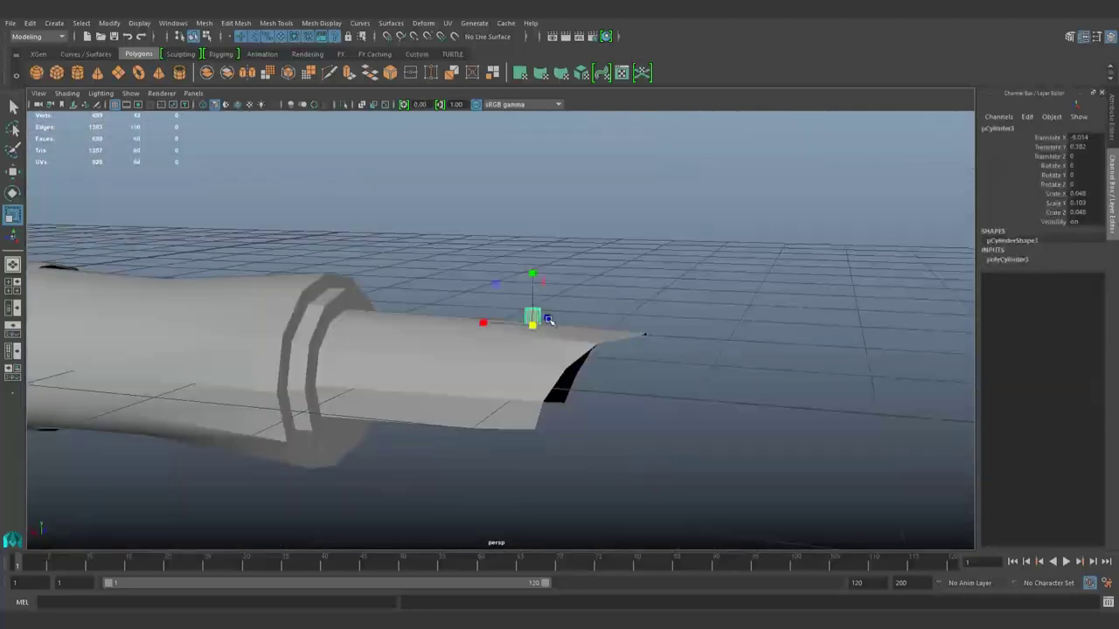
left_click(629, 345)
left_click_drag(669, 382, 689, 492, "alt")
scroll(467, 386, "down", 3)
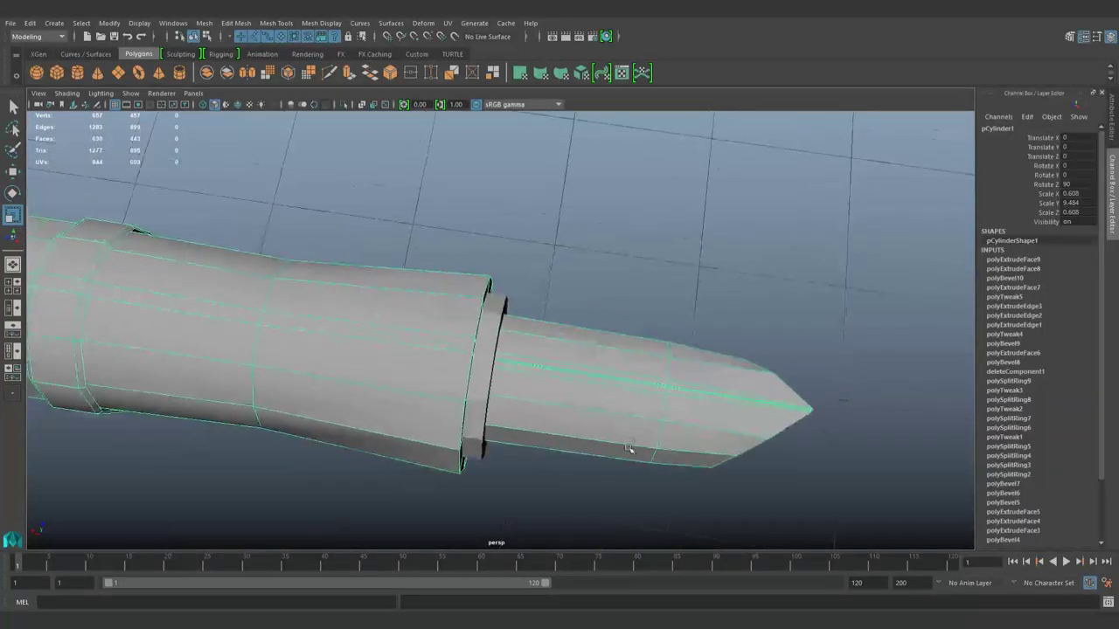
scroll(603, 467, "up", 5)
scroll(586, 460, "down", 6)
mouse_move(587, 459)
left_mouse_down("alt")
mouse_move(594, 433)
mouse_move(652, 459)
mouse_move(589, 475)
left_mouse_up("alt")
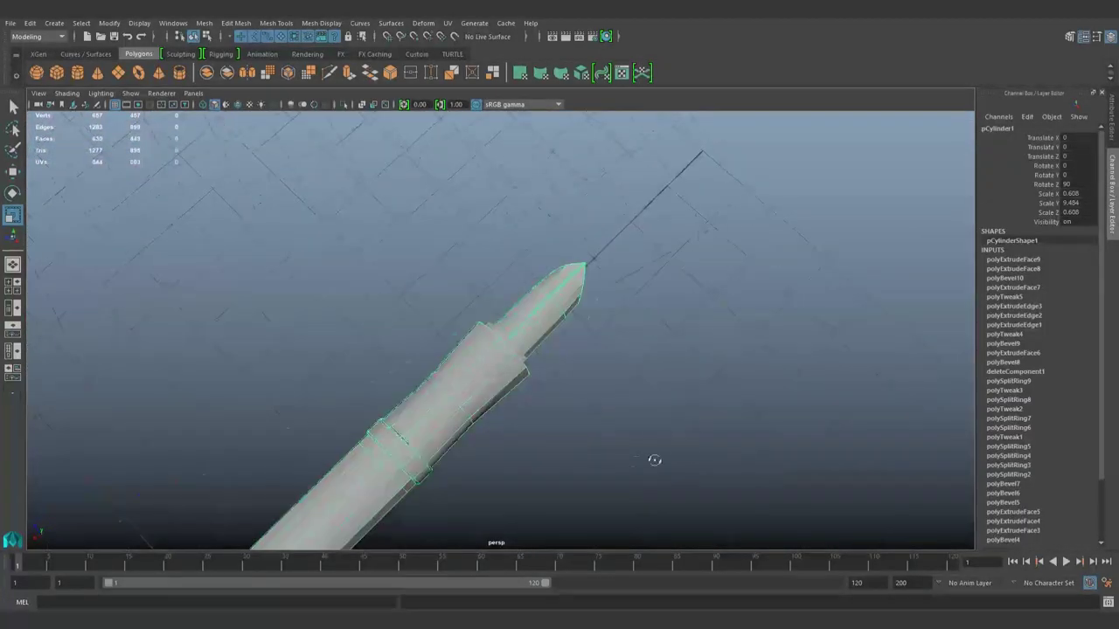
scroll(589, 474, "up", 3)
left_click(588, 400)
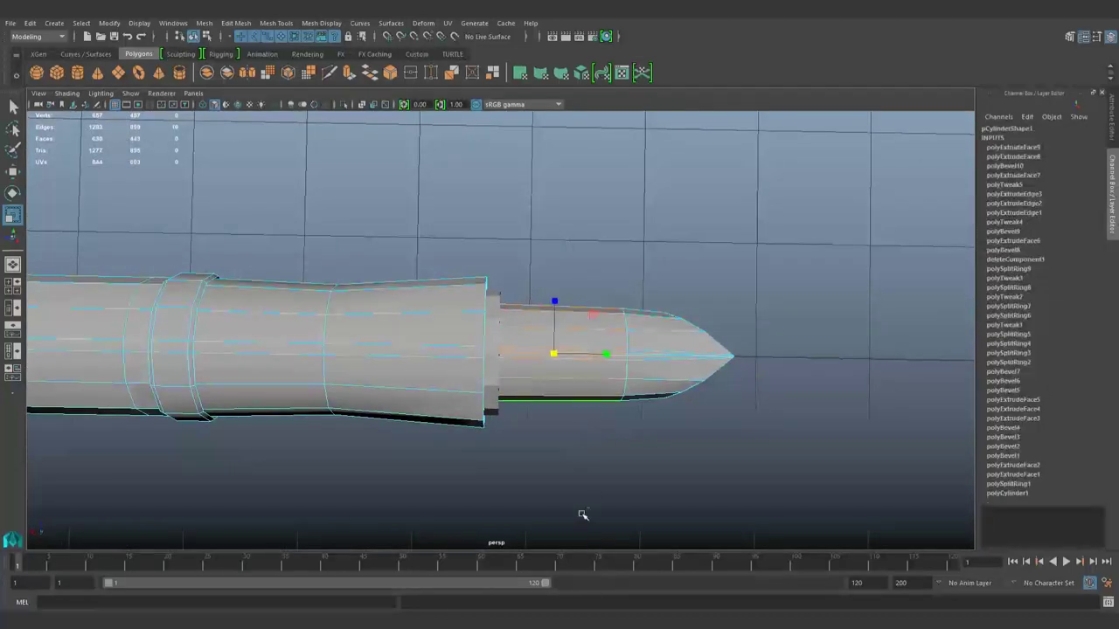
Multi-Cut an edge loop near the nib base and scale it inward to form a neck
key("ctrl+shift+x")
scroll(568, 455, "up", 3)
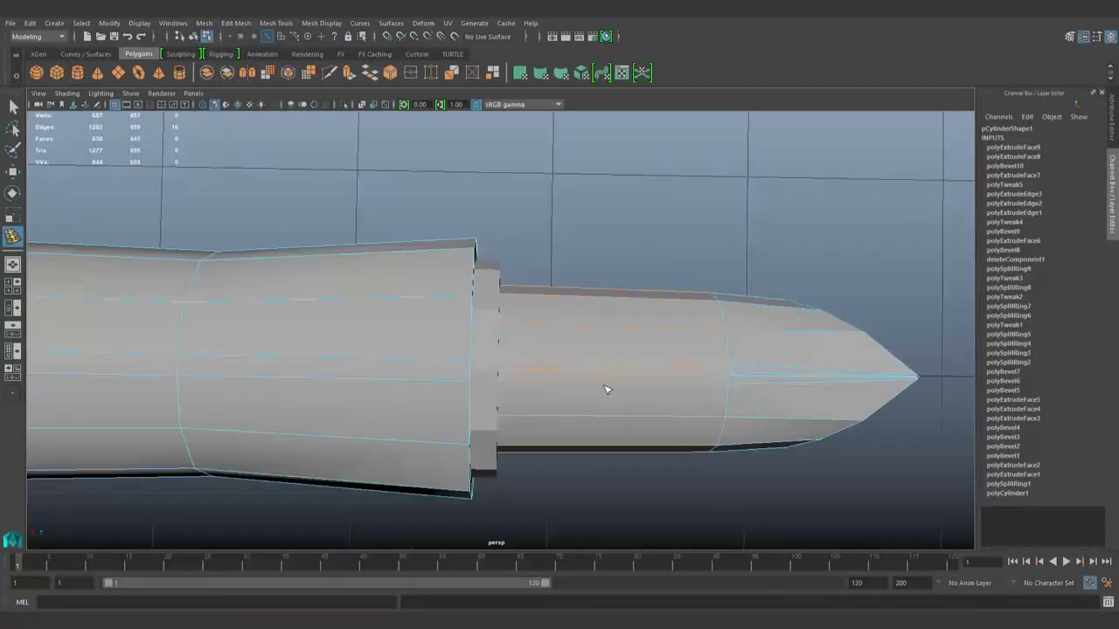
left_click(525, 396)
key("r")
left_click_drag(514, 369, 481, 422)
In the top view, select the nib's centre edge for scaling
key("w")
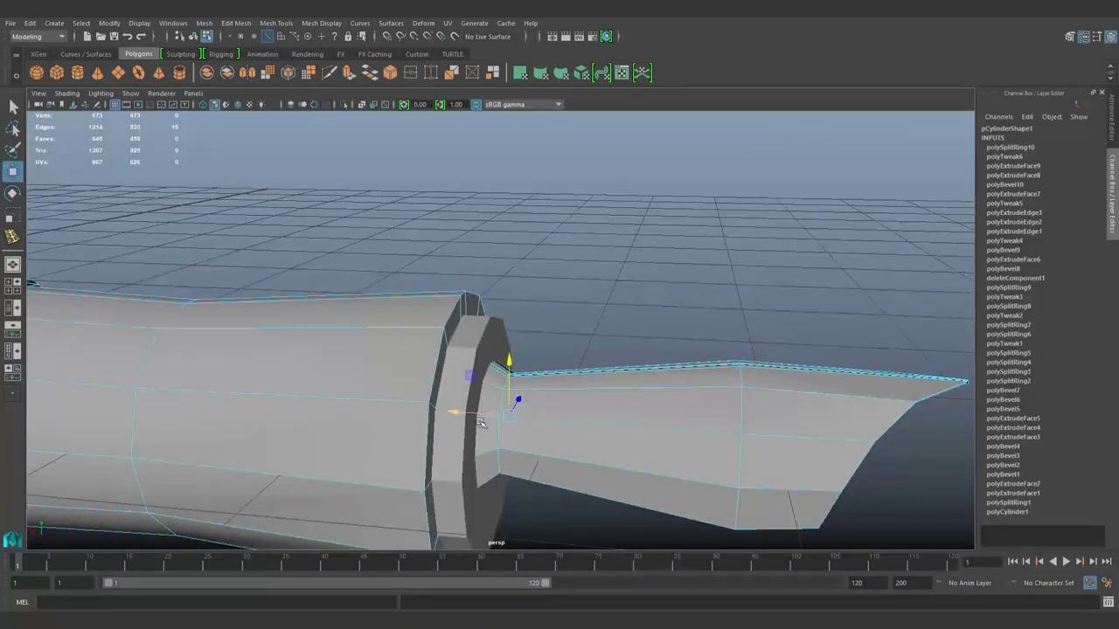
key("space")
scroll(587, 424, "up", 5)
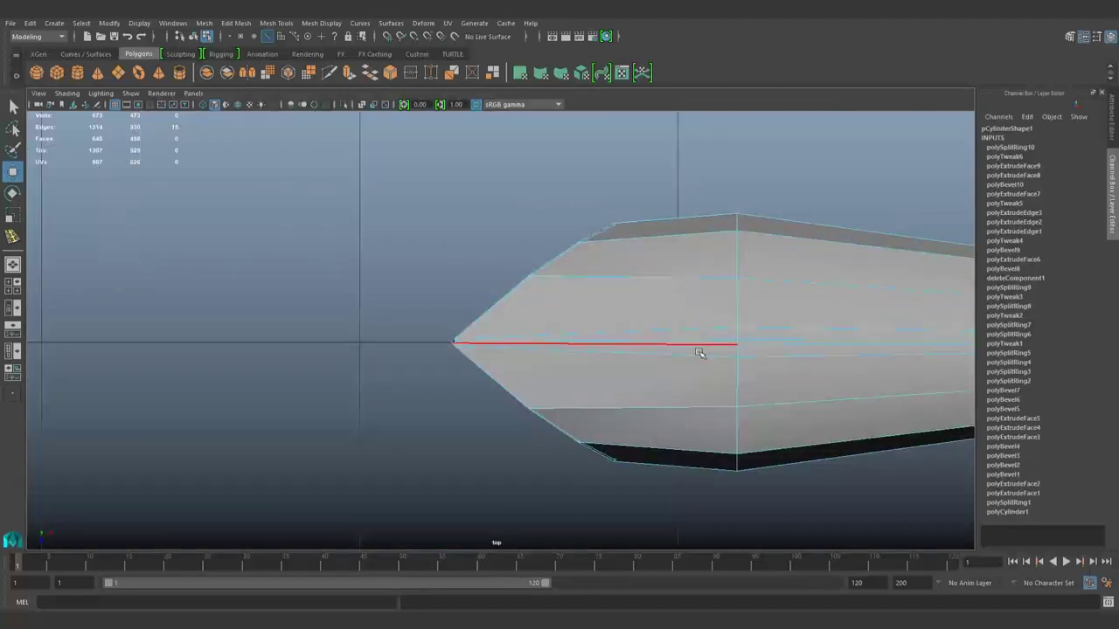
left_click(699, 352)
scroll(708, 402, "down", 5)
scroll(529, 354, "up", 5)
key("r")
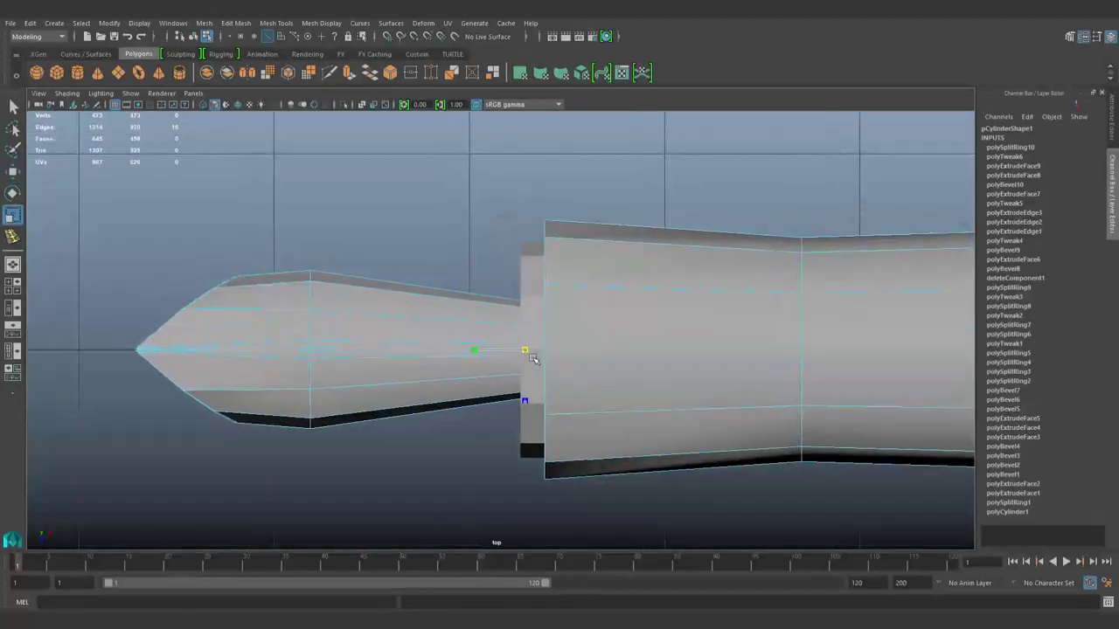
Add a vertical edge across the nib and scale it to reshape the outline
left_click(461, 402)
right_click_drag(456, 504, 449, 538, "shift")
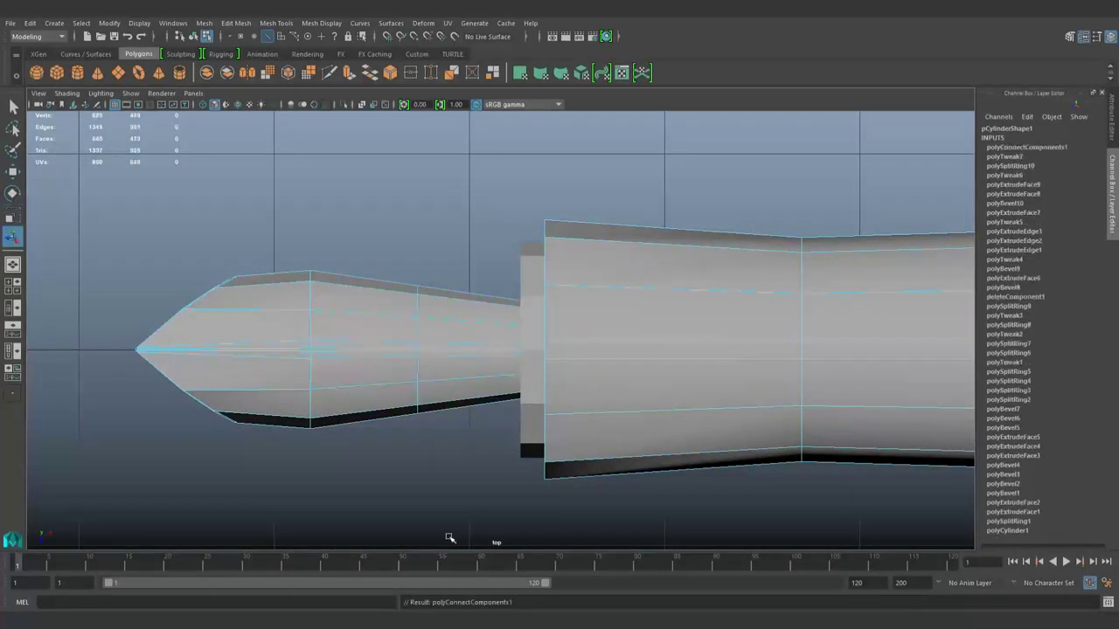
key("r")
middle_click_drag(425, 367, 419, 376)
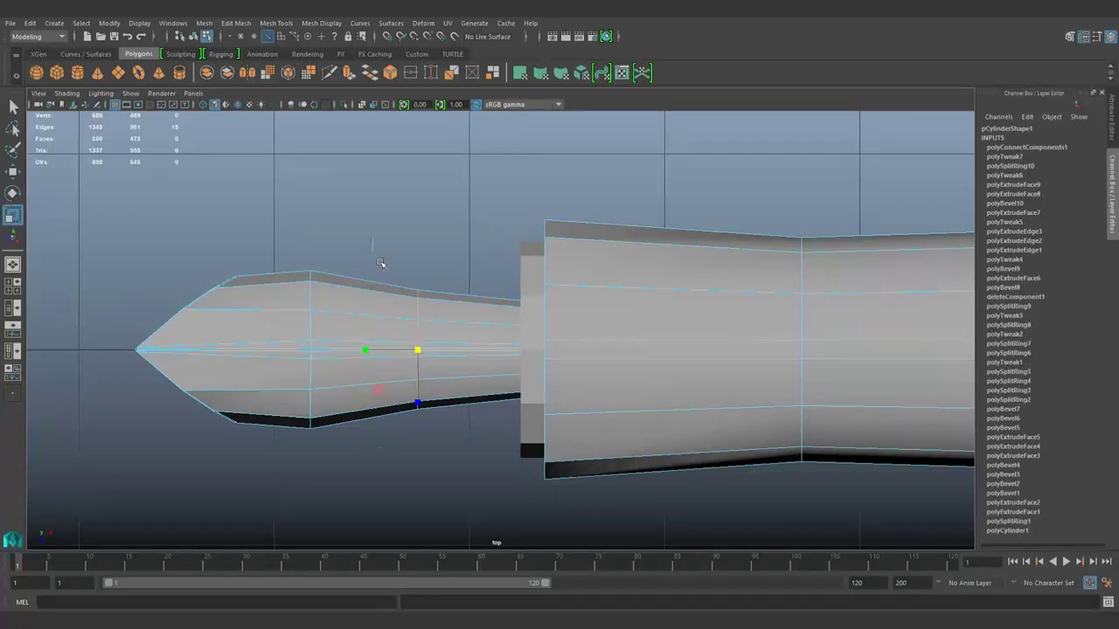
Cut two more edges toward the nib tip and push those loops outward to widen it
right_click_drag(380, 411, 379, 450, "shift")
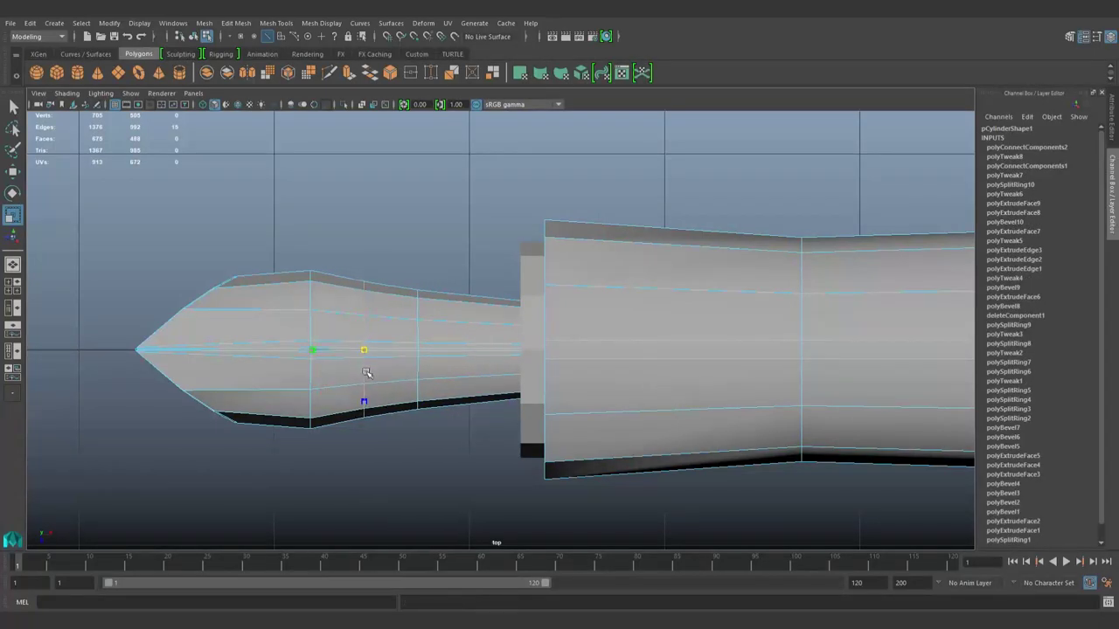
right_click_drag(276, 487, 276, 524, "shift")
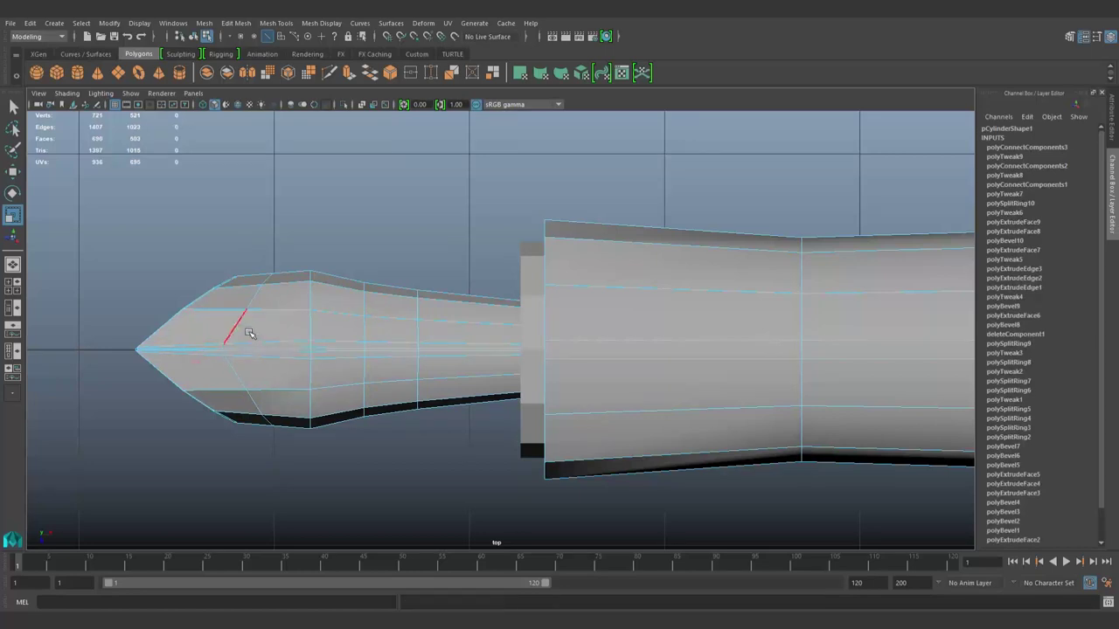
double_click(249, 333)
double_click(316, 341)
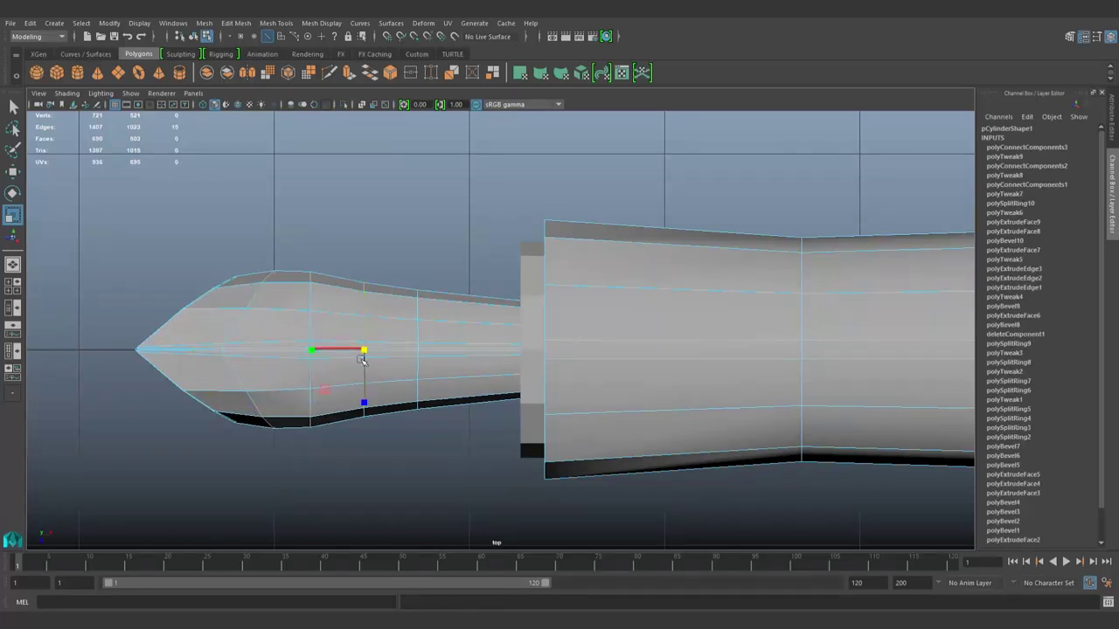
left_click_drag(362, 358, 373, 361)
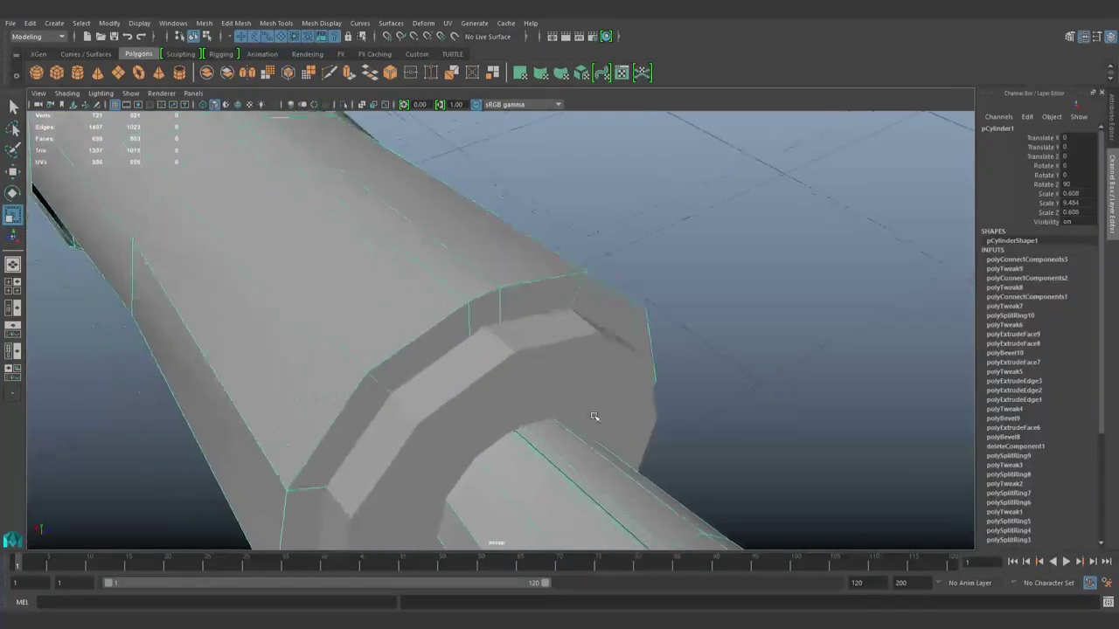
Bevel the barrel's front rim edge with fraction 0.2
left_click(522, 293)
key("ctrl+b")
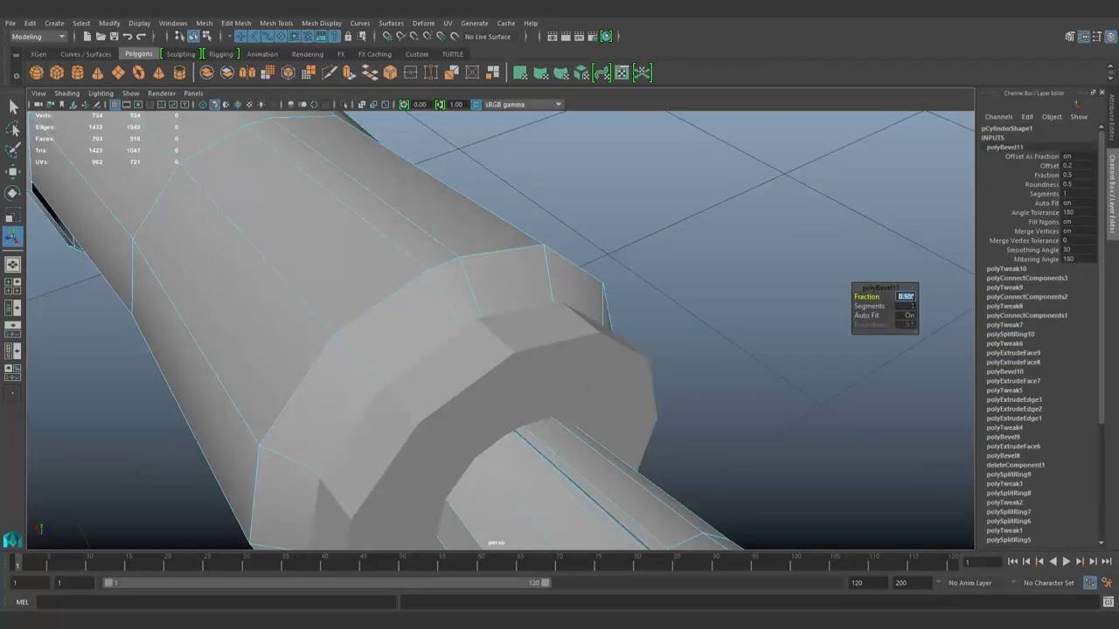
type("0.2")
key("Return")
mouse_move(664, 263)
left_mouse_down("alt")
mouse_move(621, 193)
mouse_move(565, 325)
mouse_move(483, 287)
mouse_move(507, 304)
mouse_move(585, 487)
left_mouse_up("alt")
Select the collar ring's edges and bevel them with fraction 0.2
left_click(622, 193)
left_click(565, 325)
left_click(483, 286)
mouse_move(369, 243)
left_mouse_down()
mouse_move(481, 537)
mouse_move(507, 525)
left_mouse_up()
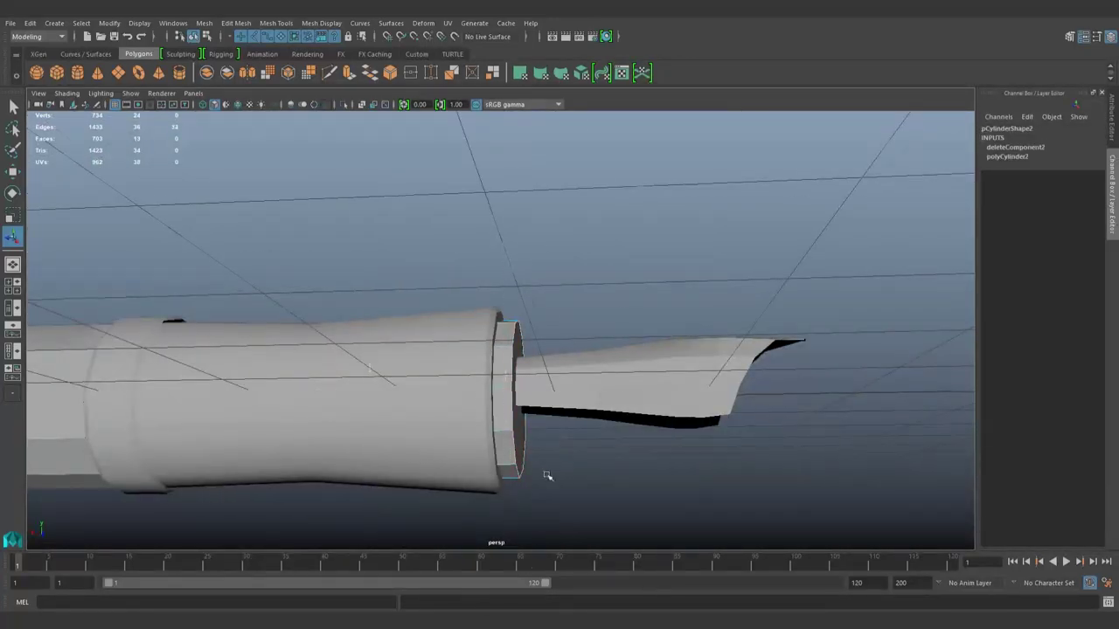
left_click_drag(544, 474, 399, 213, "alt")
mouse_move(400, 213)
left_mouse_down()
mouse_move(481, 545)
mouse_move(516, 479)
mouse_move(469, 475)
left_mouse_up()
key("4")
key("5")
key("ctrl+b")
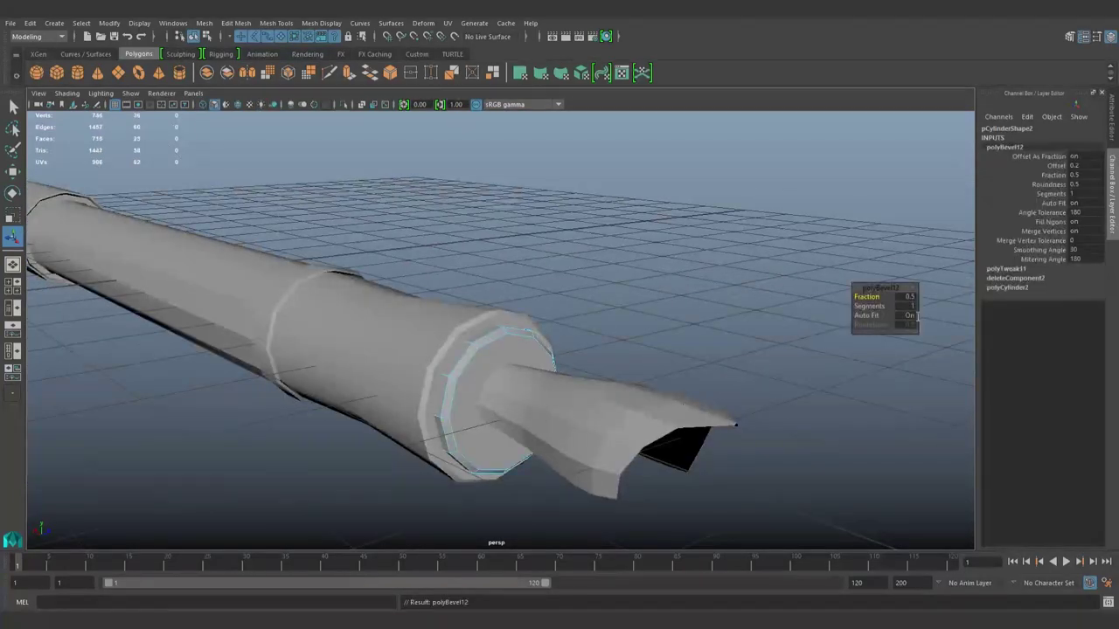
type(".2")
key("Return")
left_click(591, 242)
mouse_move(591, 242)
left_mouse_down("alt")
mouse_move(282, 341)
mouse_move(463, 364)
left_mouse_up("alt")
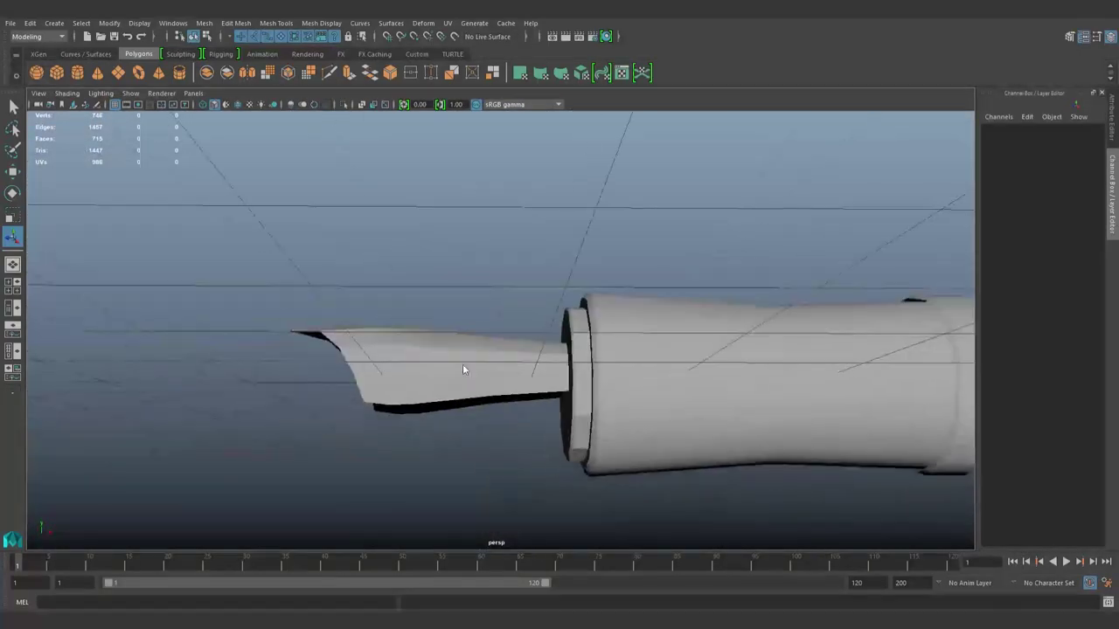
In wireframe, adjust the nib's base vertices and lower the bottom-right pair to straighten the edge
scroll(425, 382, "up", 5)
left_click(669, 388)
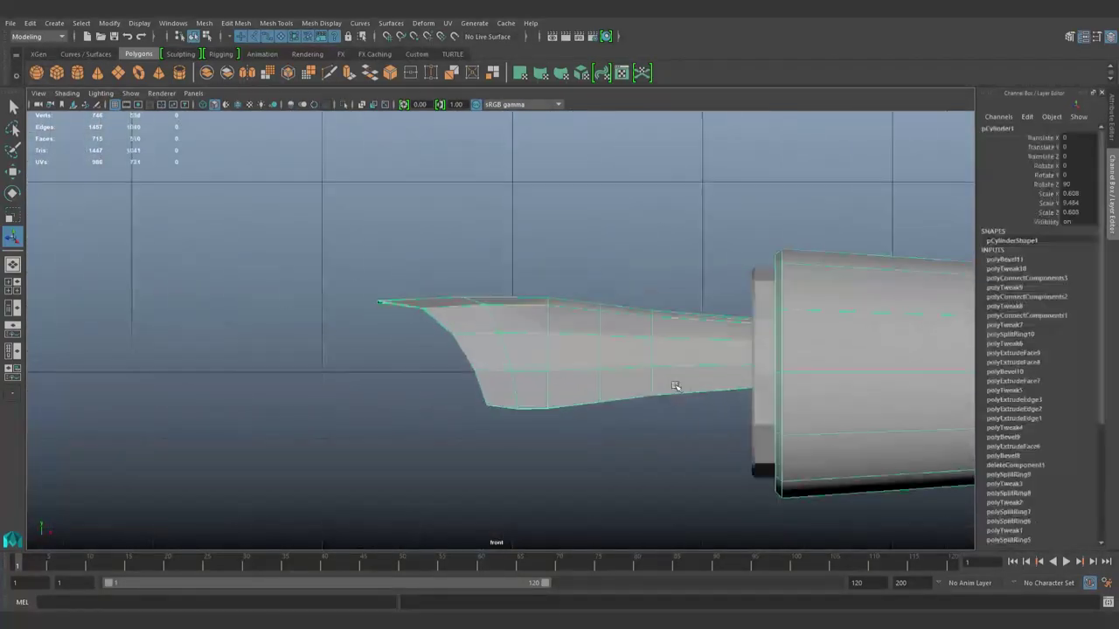
key("4")
scroll(577, 429, "up", 2)
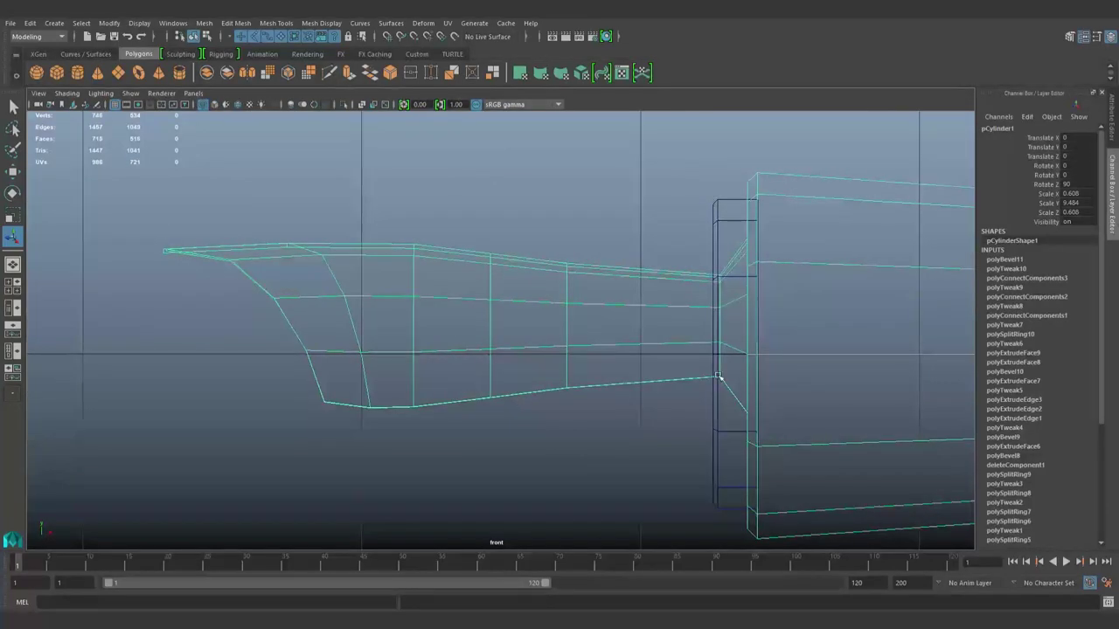
key("F9")
key("w")
left_click_drag(709, 387, 734, 343)
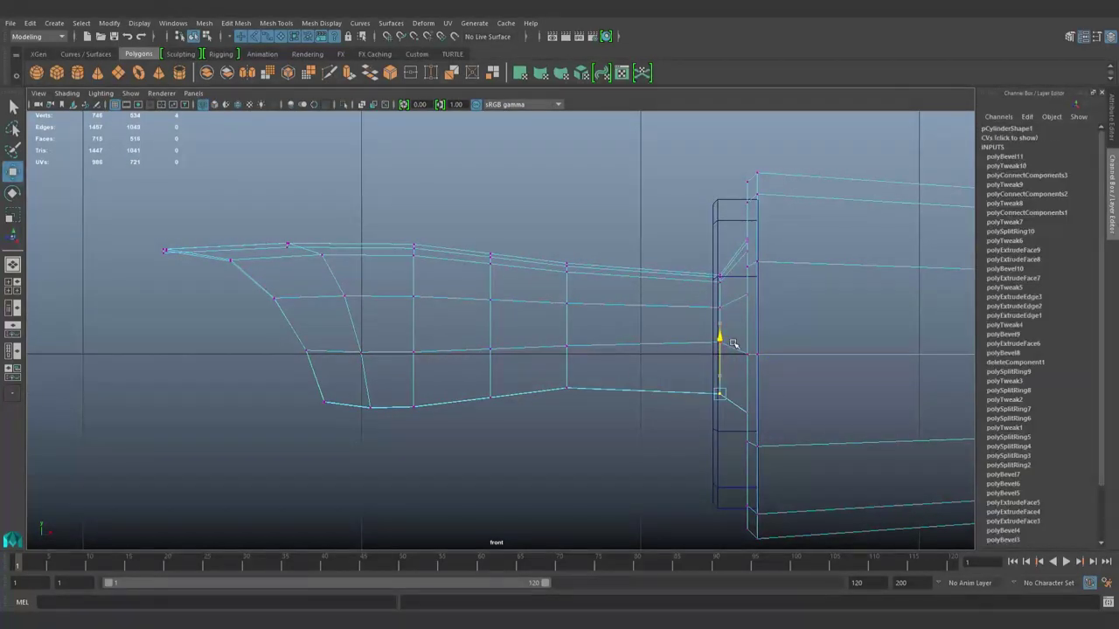
left_click_drag(574, 350, 574, 346)
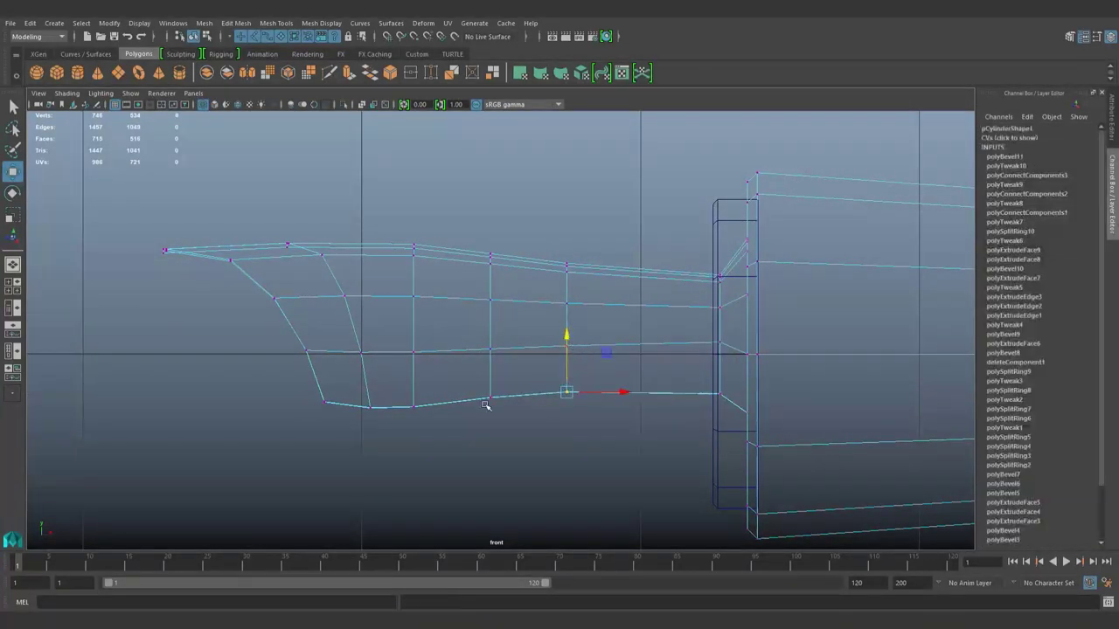
mouse_move(452, 367)
left_mouse_down()
mouse_move(488, 399)
mouse_move(501, 364)
left_mouse_up()
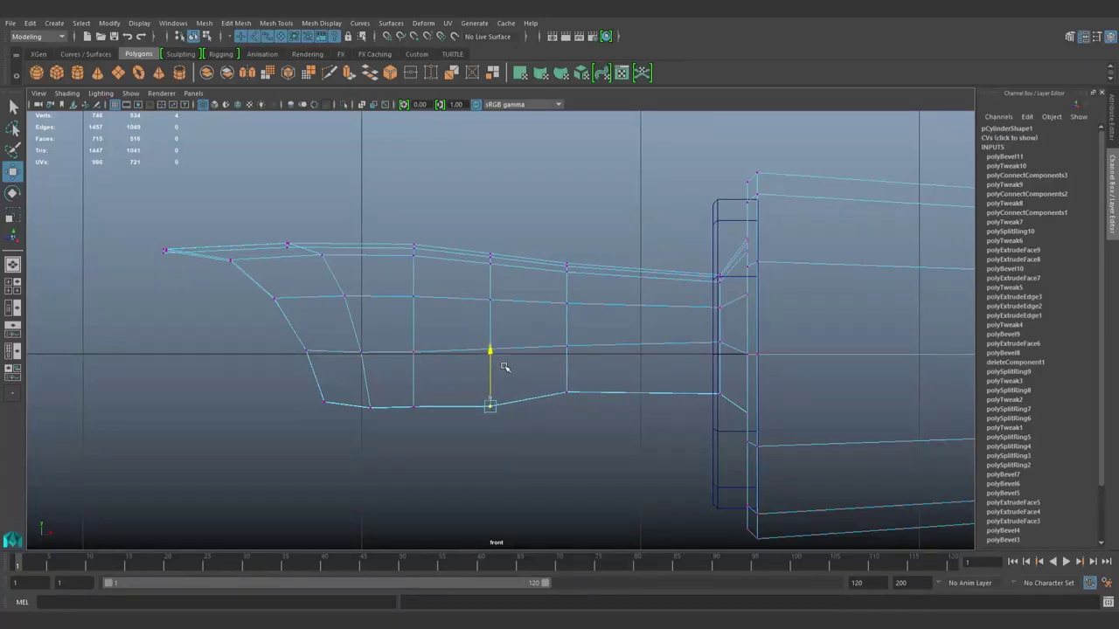
left_click_drag(560, 390, 732, 411)
left_click_drag(644, 342, 658, 359)
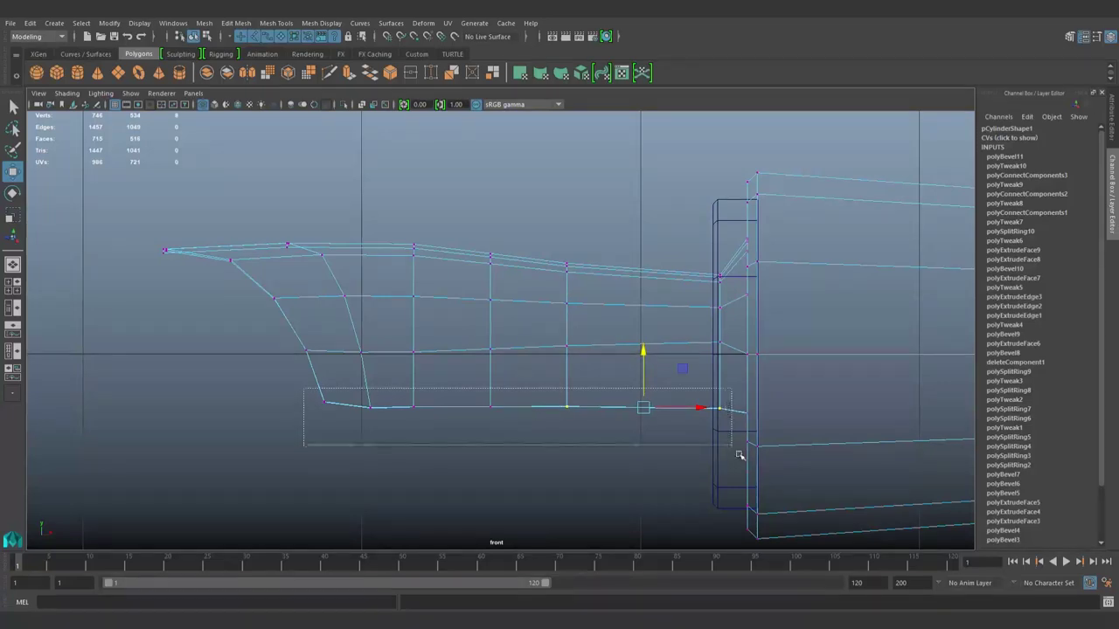
Scale the nib's bottom row of vertices flat vertically, then view the nib in perspective
left_click_drag(551, 455, 739, 457)
key("r")
left_click_drag(533, 476, 536, 472)
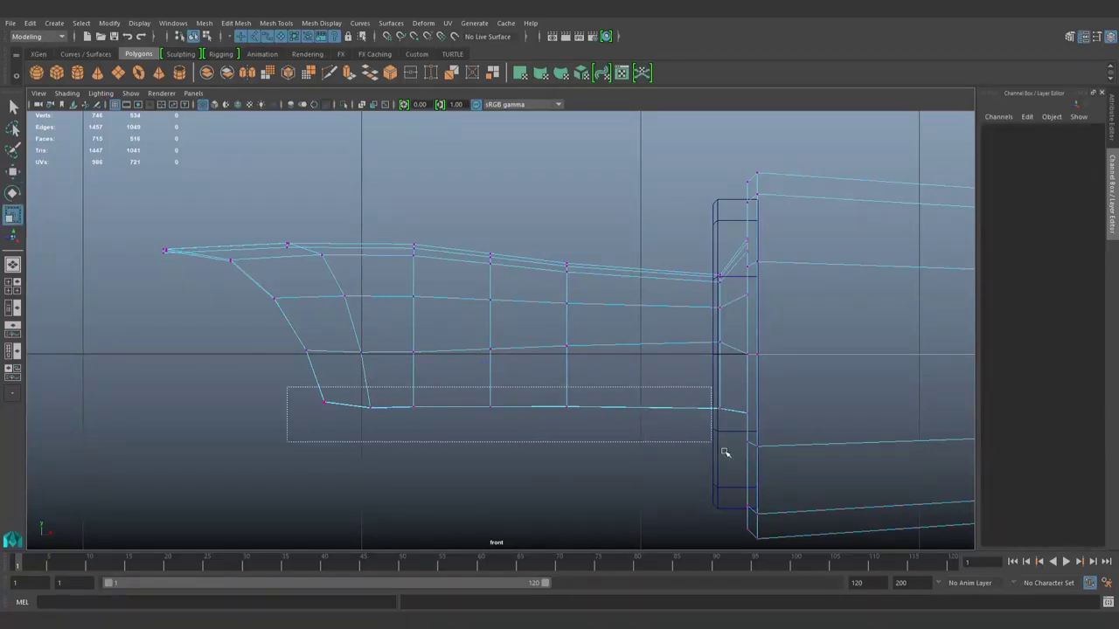
left_click(405, 468)
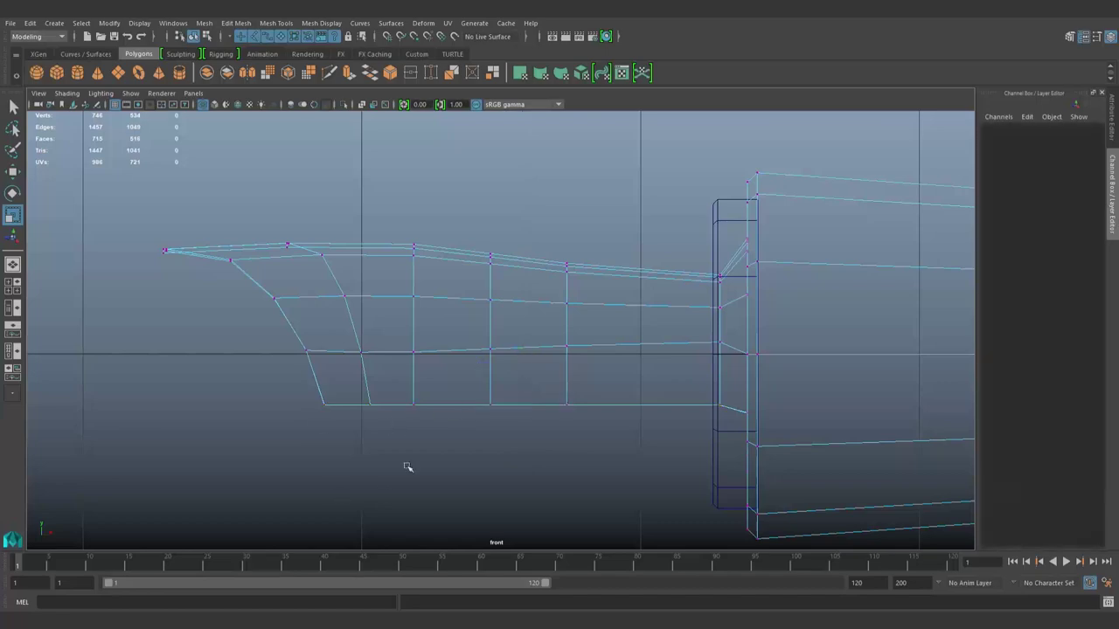
scroll(405, 468, "down", 5)
scroll(540, 458, "up", 3)
mouse_move(540, 458)
left_mouse_down("alt")
mouse_move(749, 449)
mouse_move(692, 271)
mouse_move(669, 452)
left_mouse_up("alt")
Switch to the perspective view and select the pen lying flat
key("5")
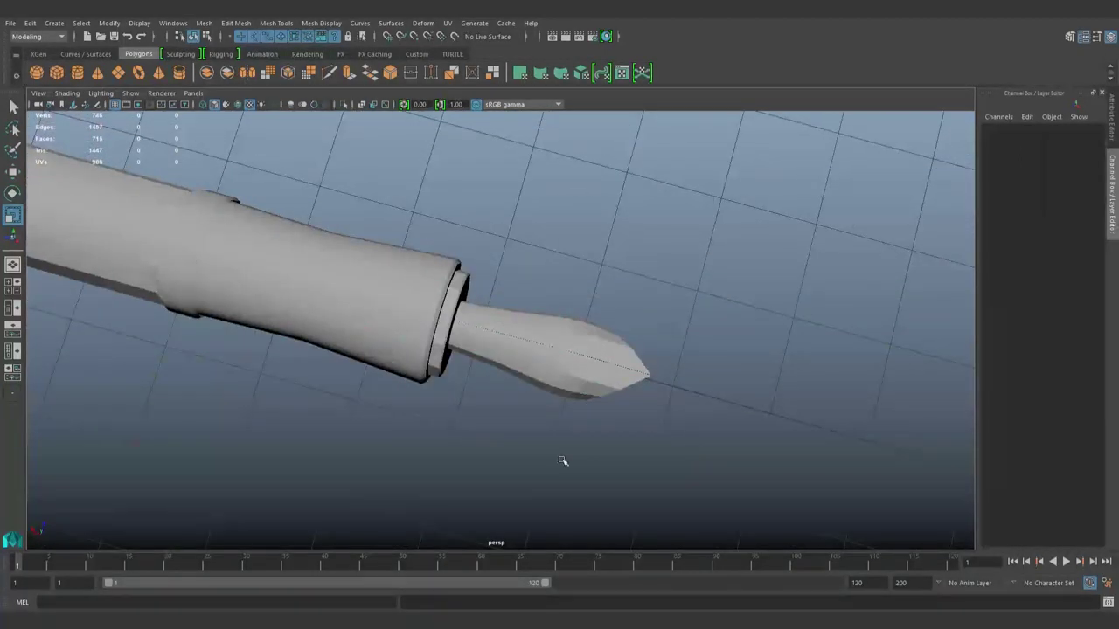
left_click_drag(562, 459, 549, 332, "alt")
mouse_move(603, 380)
left_mouse_down("alt")
mouse_move(499, 408)
mouse_move(786, 399)
mouse_move(271, 440)
left_mouse_up("alt")
left_click(376, 330)
left_click_drag(376, 330, 686, 387, "alt")
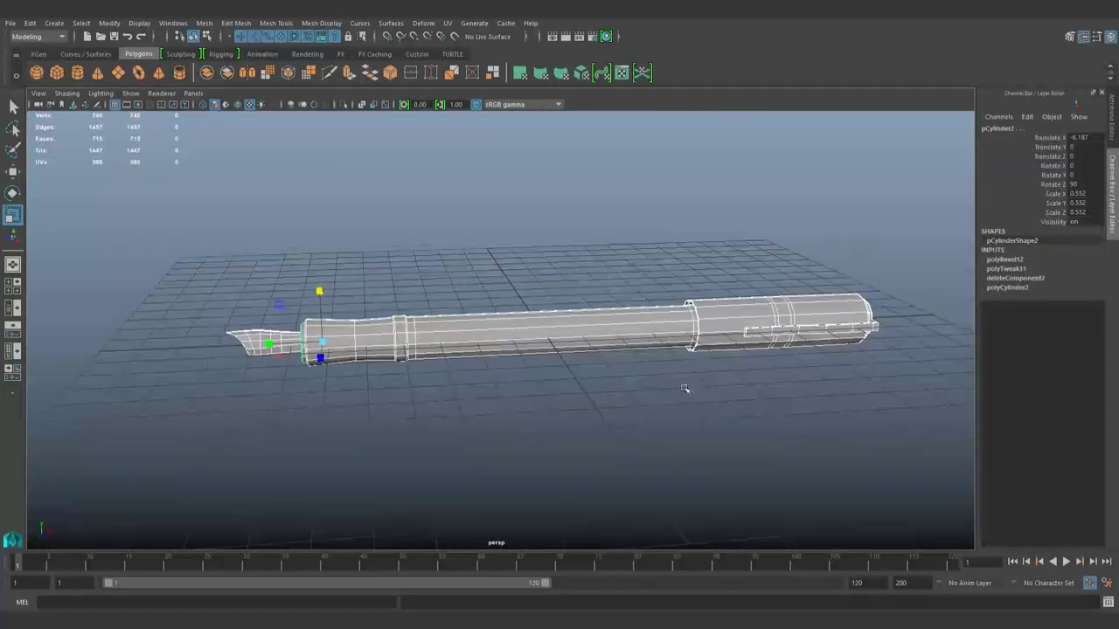
scroll(392, 399, "up", 5)
mouse_move(392, 399)
left_mouse_down("alt")
mouse_move(407, 423)
mouse_move(323, 492)
left_mouse_up("alt")
scroll(405, 455, "down", 5)
scroll(464, 440, "down", 3)
Delete the pen's history with the Hist shelf button, then smooth all pen parts
left_click(417, 53)
left_click(36, 70)
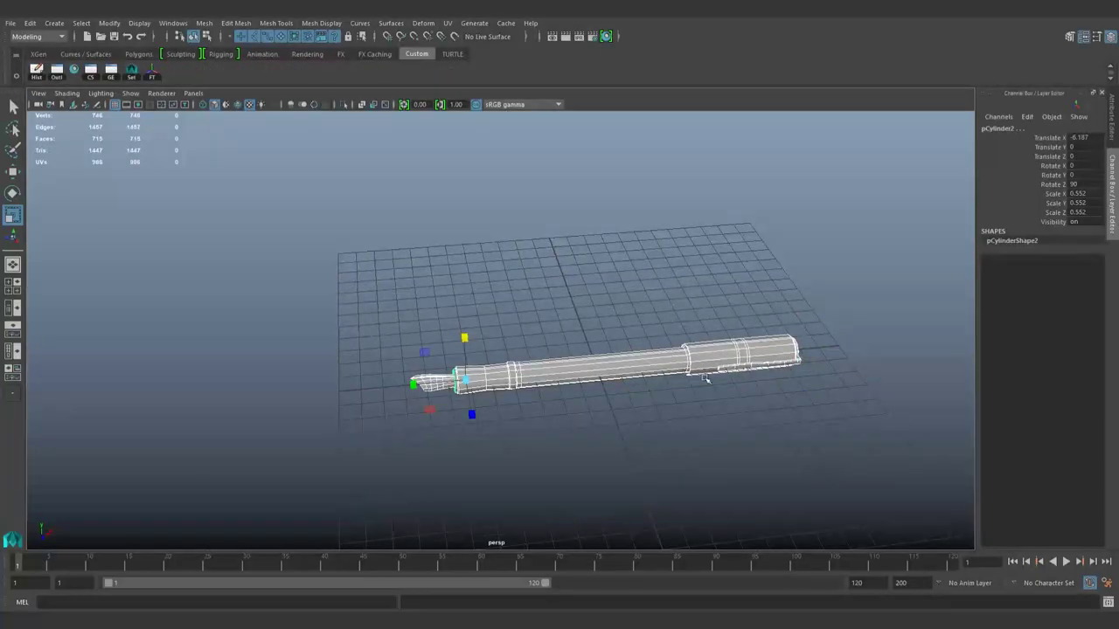
left_click(707, 379)
left_click_drag(707, 379, 429, 267, "alt")
left_click_drag(111, 201, 860, 463)
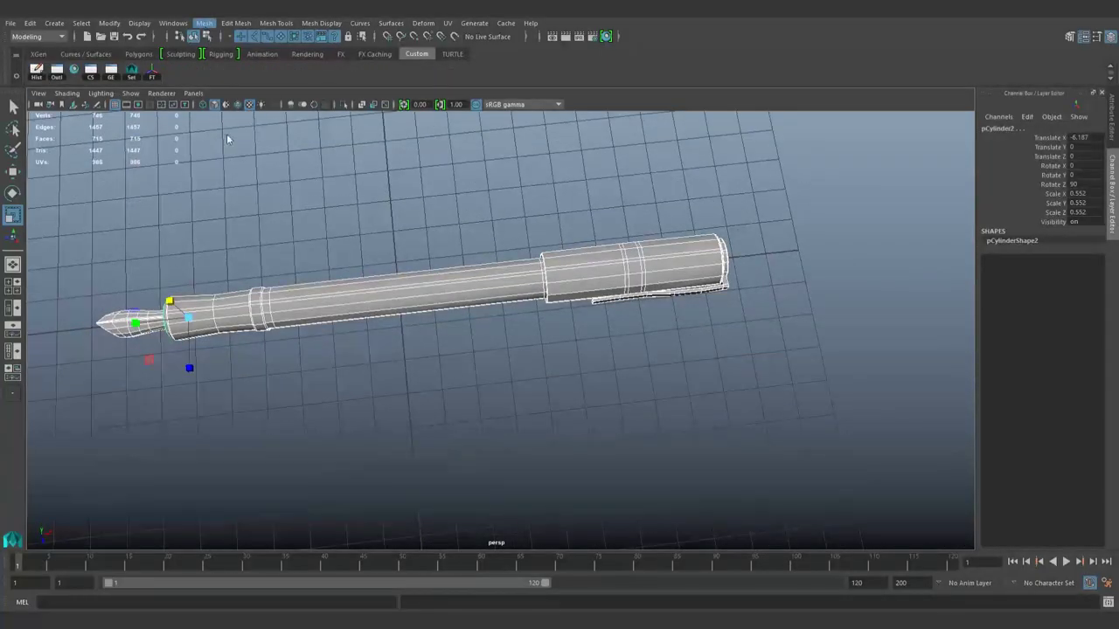
left_click_drag(226, 134, 612, 332, "alt")
scroll(680, 354, "up", 5)
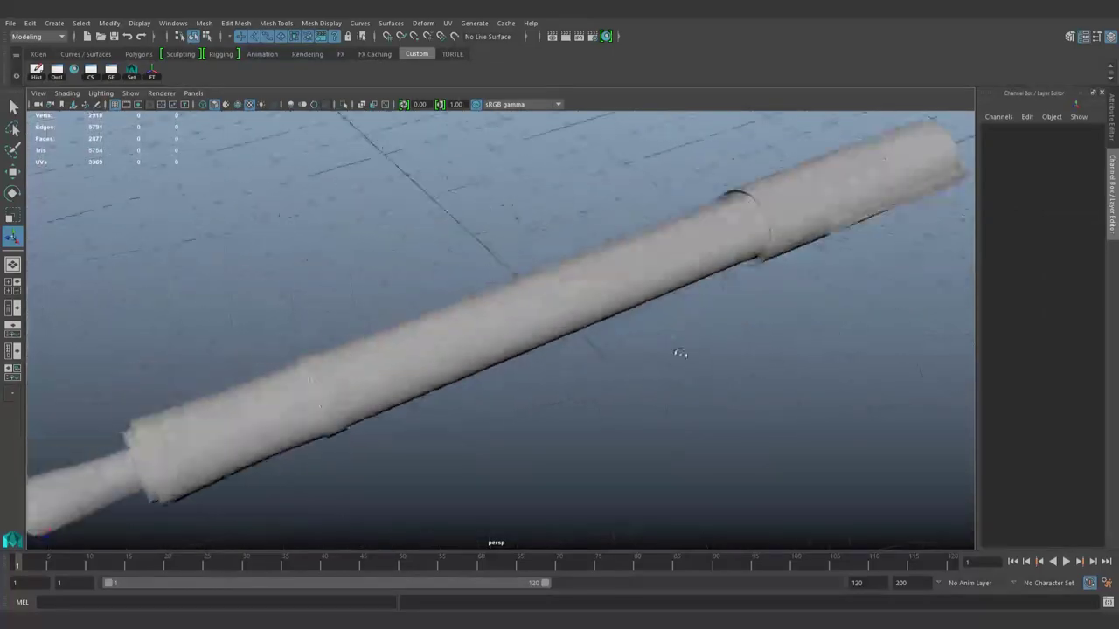
scroll(680, 353, "down", 5)
Select the barrel's rim edge loop, test-scale it, and undo the scaling
left_click(527, 391)
scroll(527, 390, "up", 5)
left_click(528, 386)
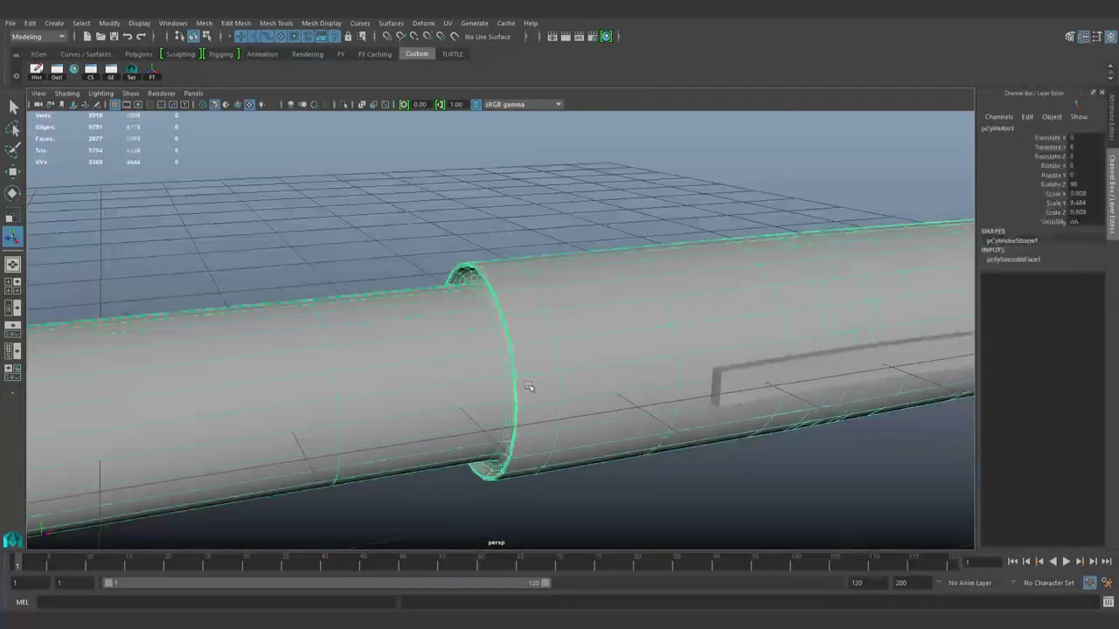
scroll(528, 386, "down", 5)
scroll(547, 379, "up", 5)
mouse_move(547, 379)
left_mouse_down("alt")
mouse_move(618, 382)
mouse_move(824, 512)
mouse_move(949, 312)
mouse_move(717, 407)
left_mouse_up("alt")
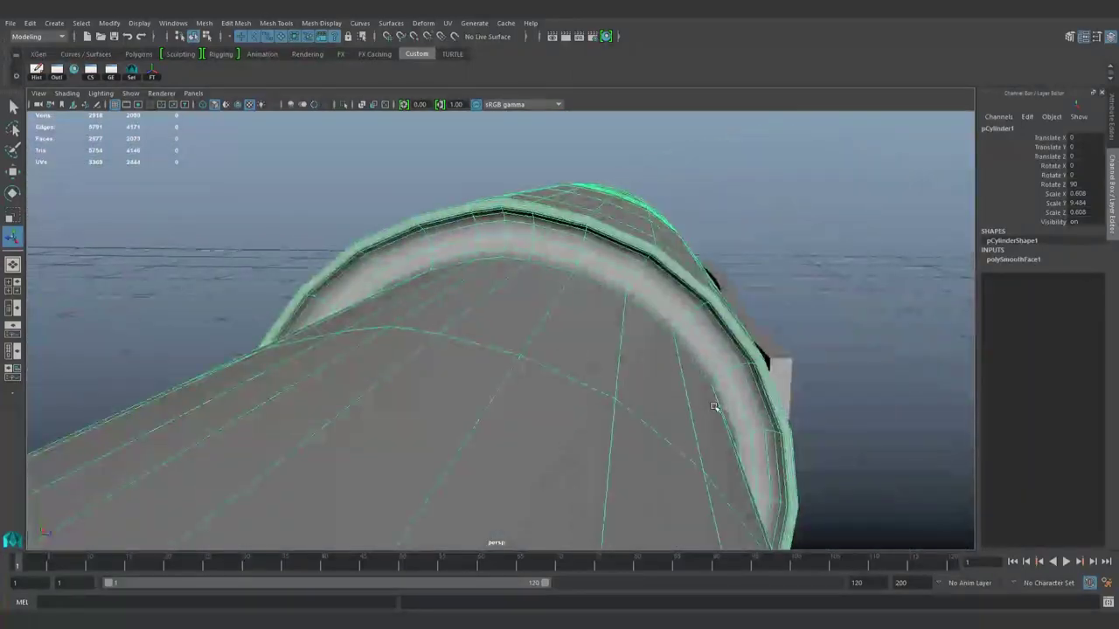
right_click_drag(733, 353, 728, 269)
double_click(719, 334)
key("r")
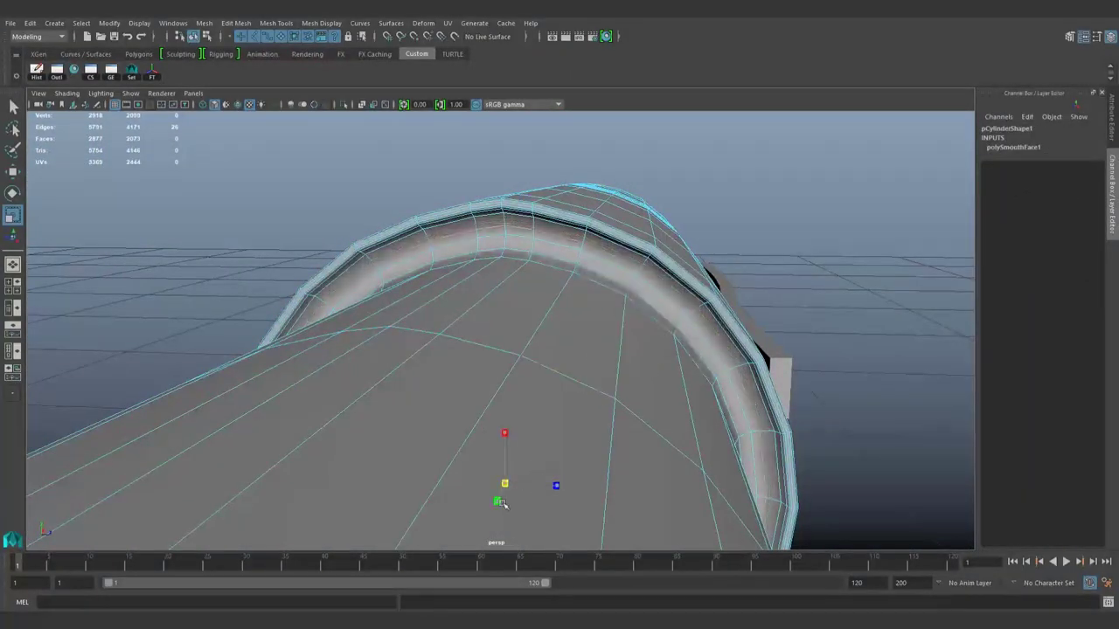
left_click_drag(500, 503, 489, 511)
key("ctrl+z")
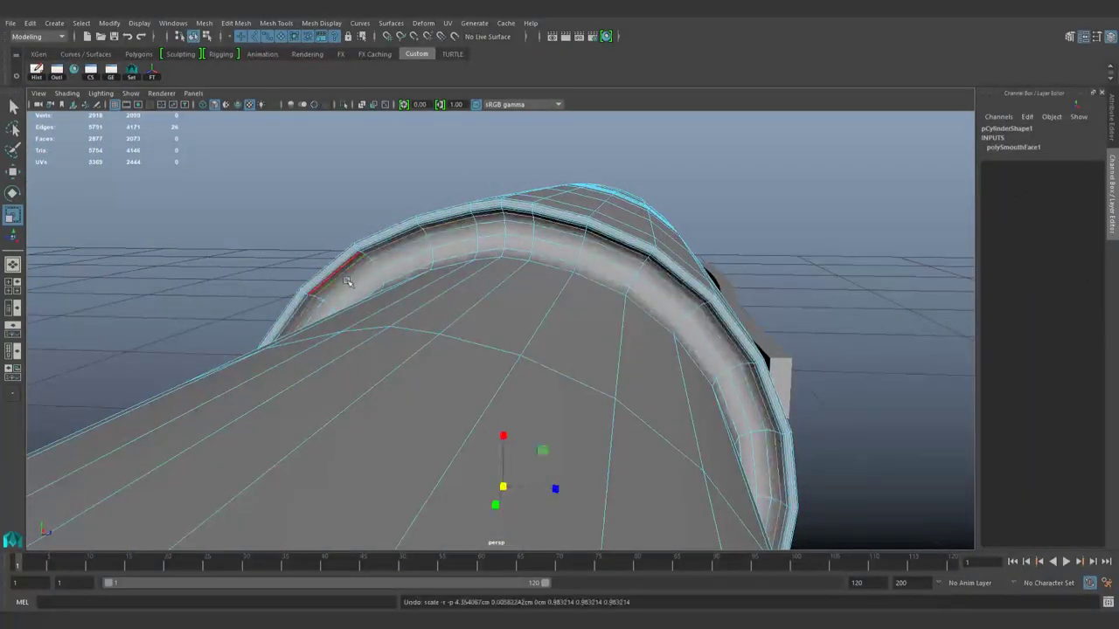
Inspect the barrel rim up close from the side and clear the edge selection
mouse_move(524, 507)
left_mouse_down("alt")
mouse_move(679, 464)
mouse_move(672, 330)
left_mouse_up("alt")
scroll(672, 330, "up", 5)
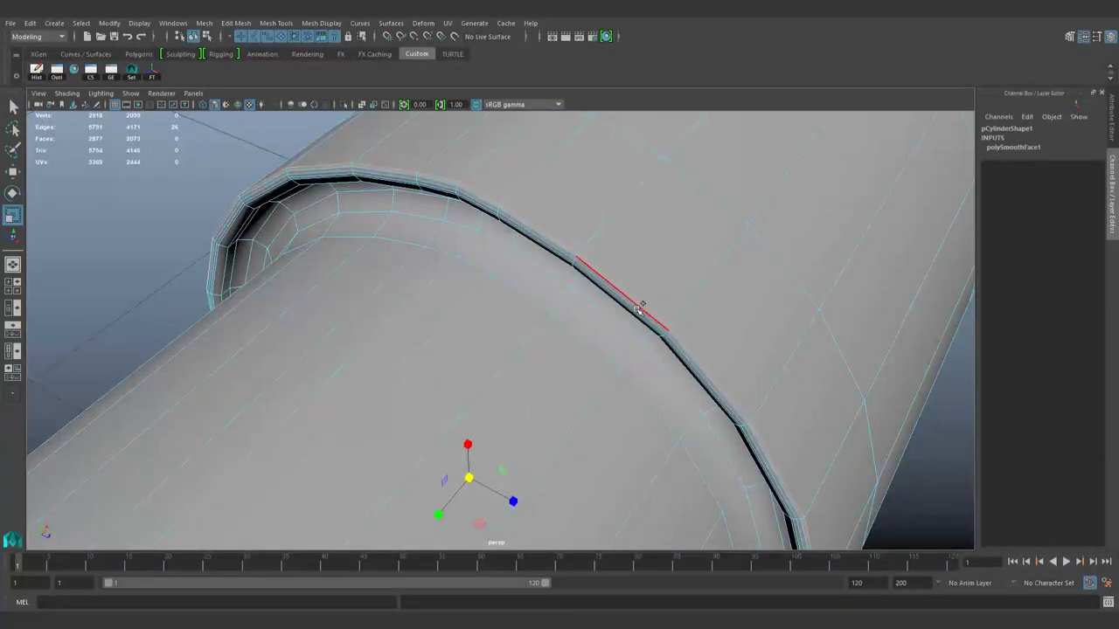
key("w")
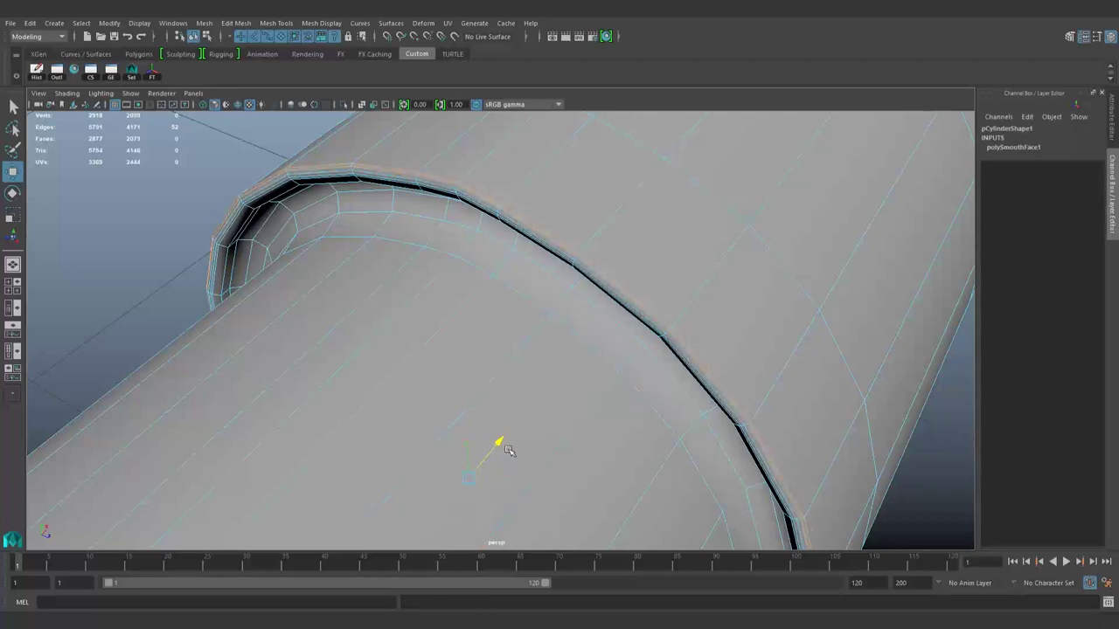
left_click(780, 296)
Bring the cap and its pocket clip into close view
mouse_move(944, 528)
left_mouse_down("alt")
mouse_move(736, 492)
mouse_move(635, 454)
left_mouse_up("alt")
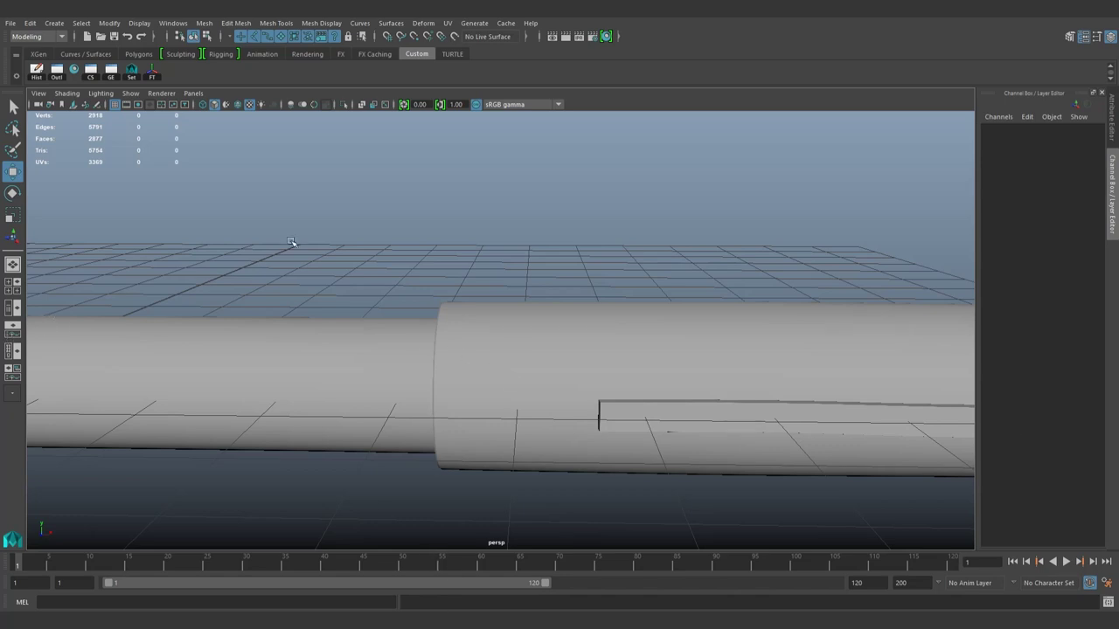
left_click_drag(291, 242, 587, 352, "alt")
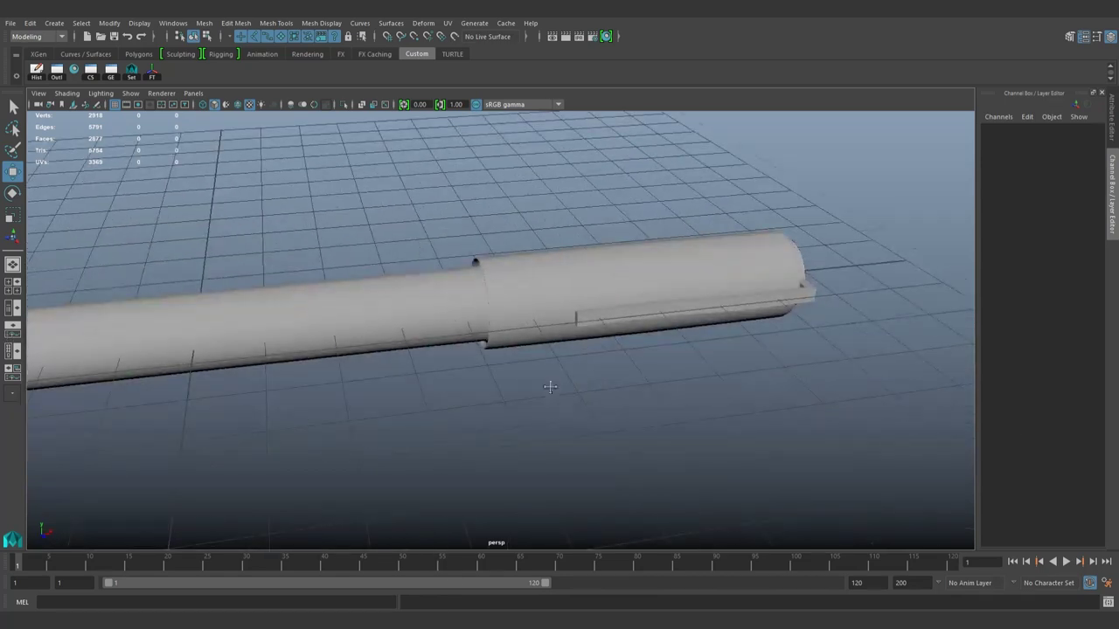
left_click_drag(550, 387, 575, 376, "alt")
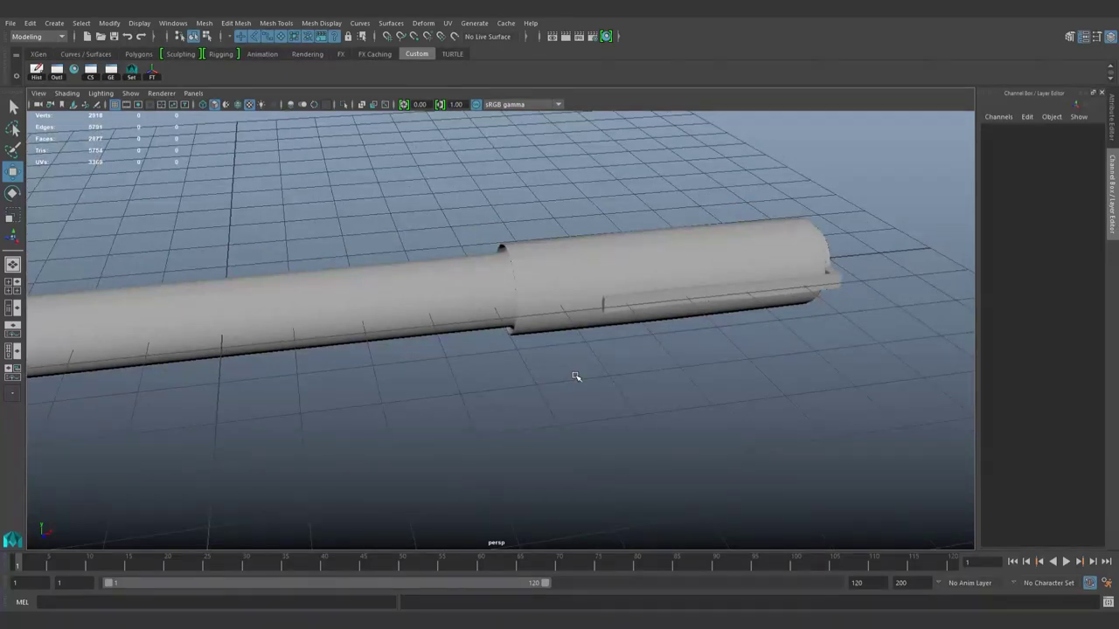
scroll(575, 376, "down", 2)
scroll(574, 408, "down", 2)
mouse_move(571, 407)
left_mouse_down("alt")
mouse_move(590, 401)
mouse_move(575, 401)
left_mouse_up("alt")
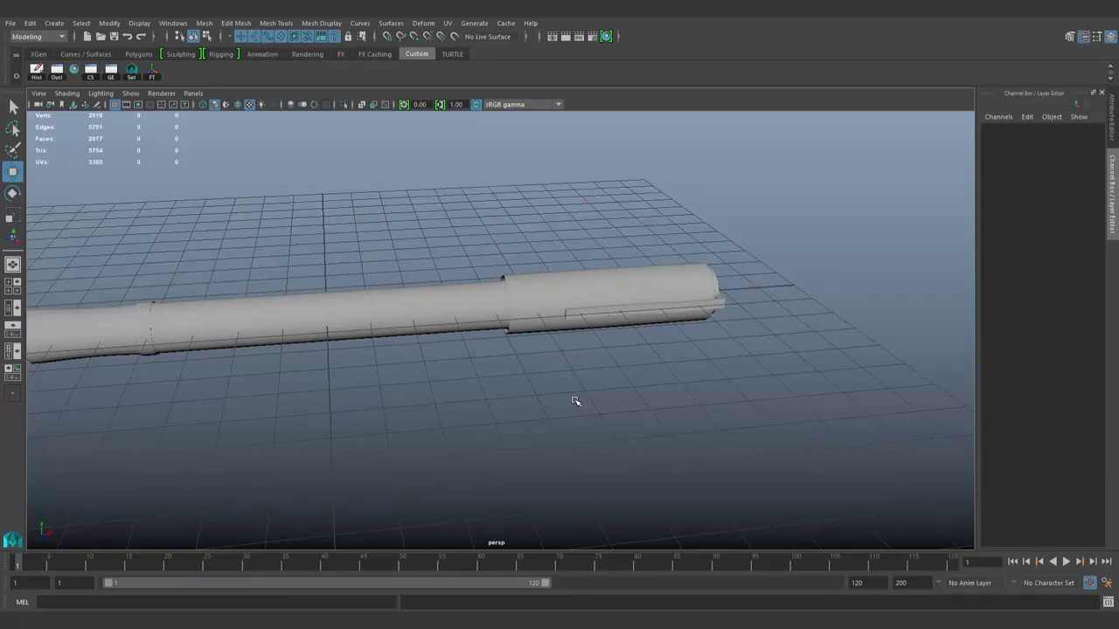
left_click_drag(518, 408, 429, 349, "alt")
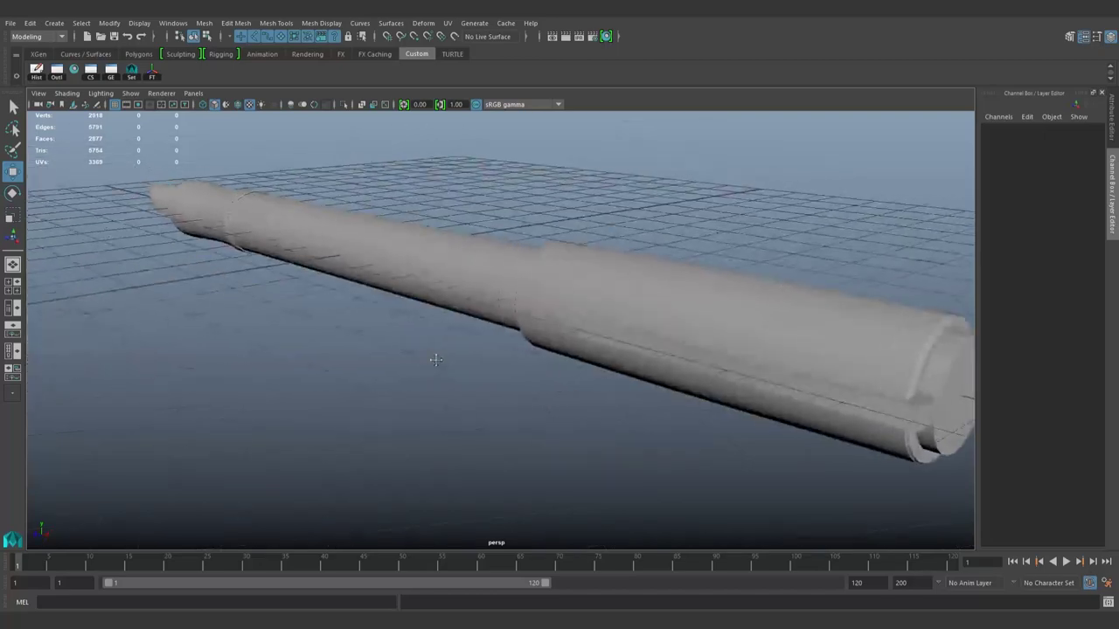
mouse_move(429, 350)
right_mouse_down("alt")
mouse_move(639, 369)
mouse_move(699, 297)
right_mouse_up("alt")
Soft-select an edge loop across the clip's middle, narrow the falloff radius, and scale it outward
left_click(594, 303)
key("F10")
double_click(566, 322)
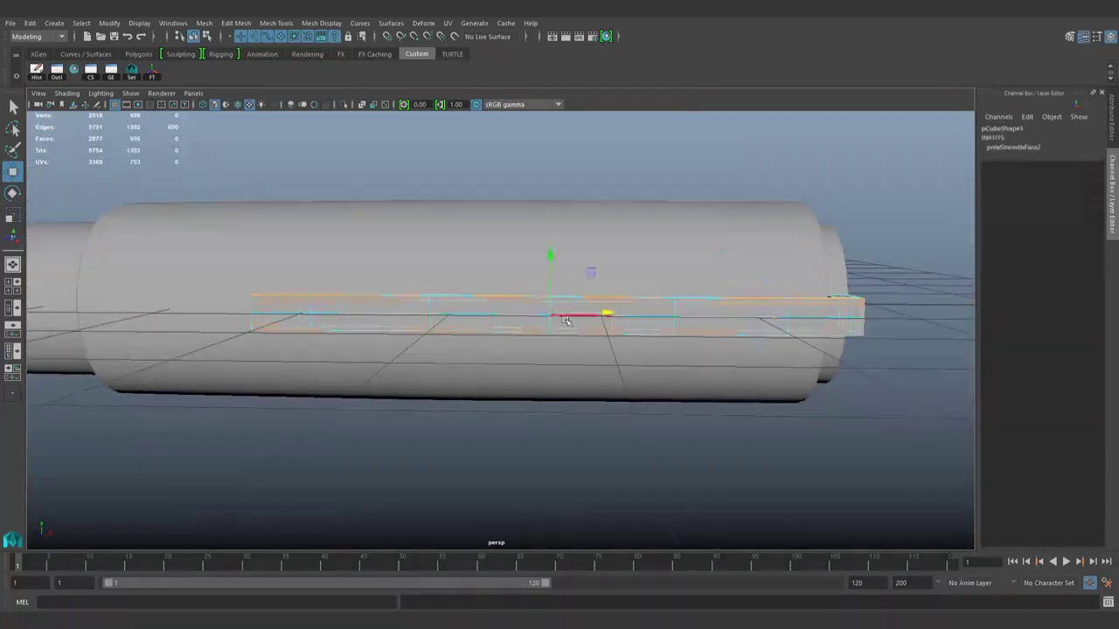
scroll(624, 304, "up", 2)
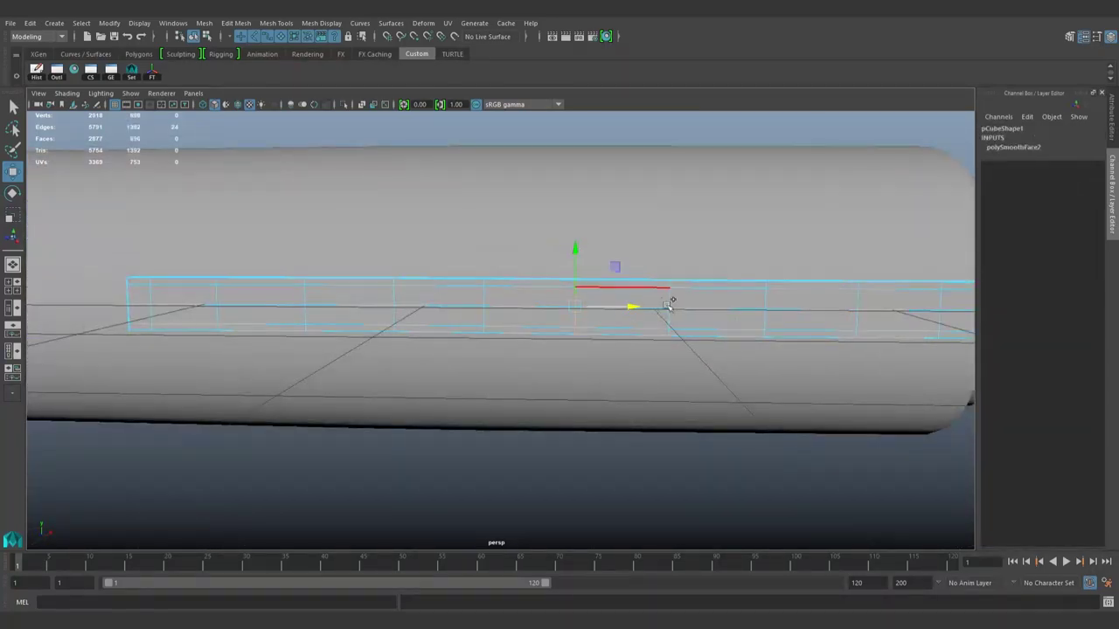
key("r")
key("b")
mouse_move(629, 320)
left_mouse_down()
mouse_move(499, 392)
mouse_move(538, 346)
left_mouse_up()
left_click_drag(629, 317, 637, 322)
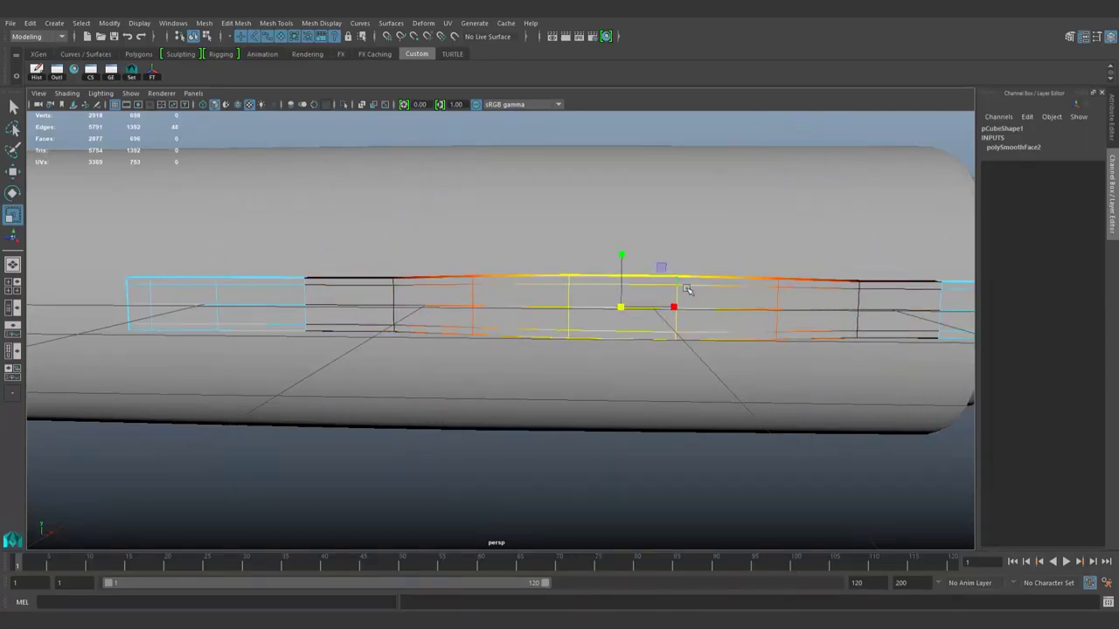
Clear the clip selection, view the whole pen, and hide the surrounding interface
left_click(789, 169)
mouse_move(789, 170)
left_mouse_down("alt")
mouse_move(799, 387)
mouse_move(553, 330)
mouse_move(609, 370)
mouse_move(512, 380)
mouse_move(310, 111)
left_mouse_up("alt")
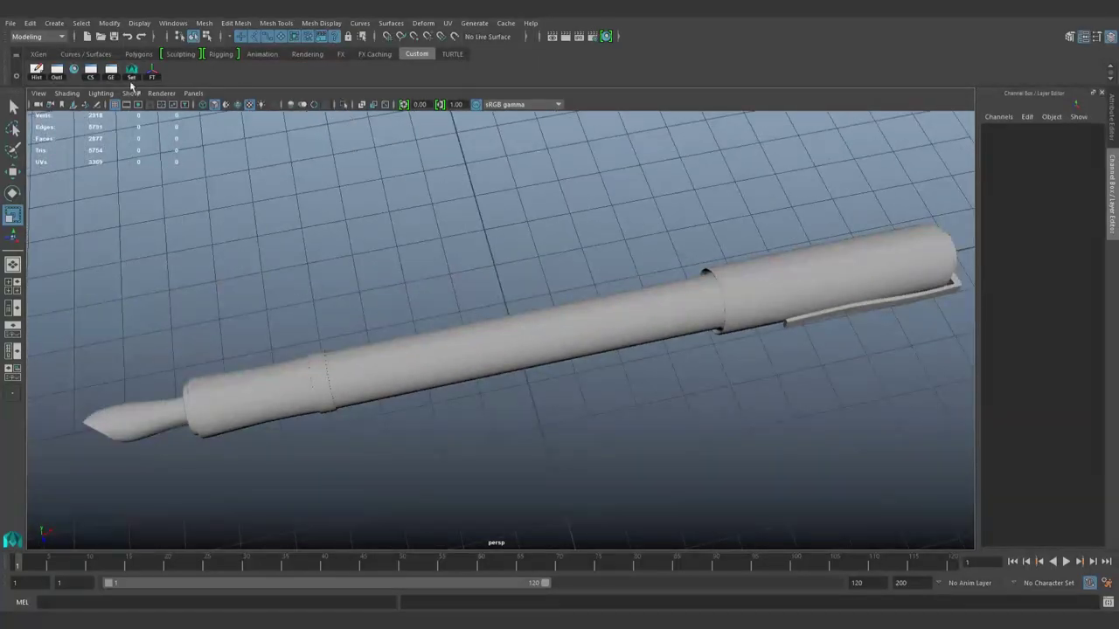
left_click(138, 53)
Deselect the pen, tumble to a side-on view, and zoom until the pen fills the viewport
left_click(512, 358)
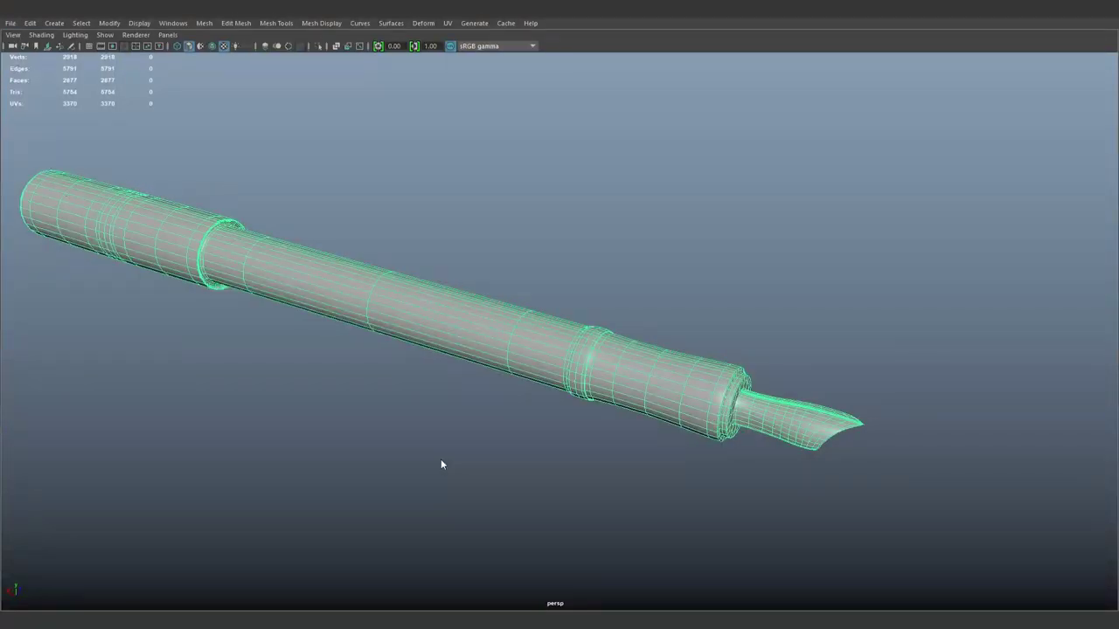
left_click(761, 250)
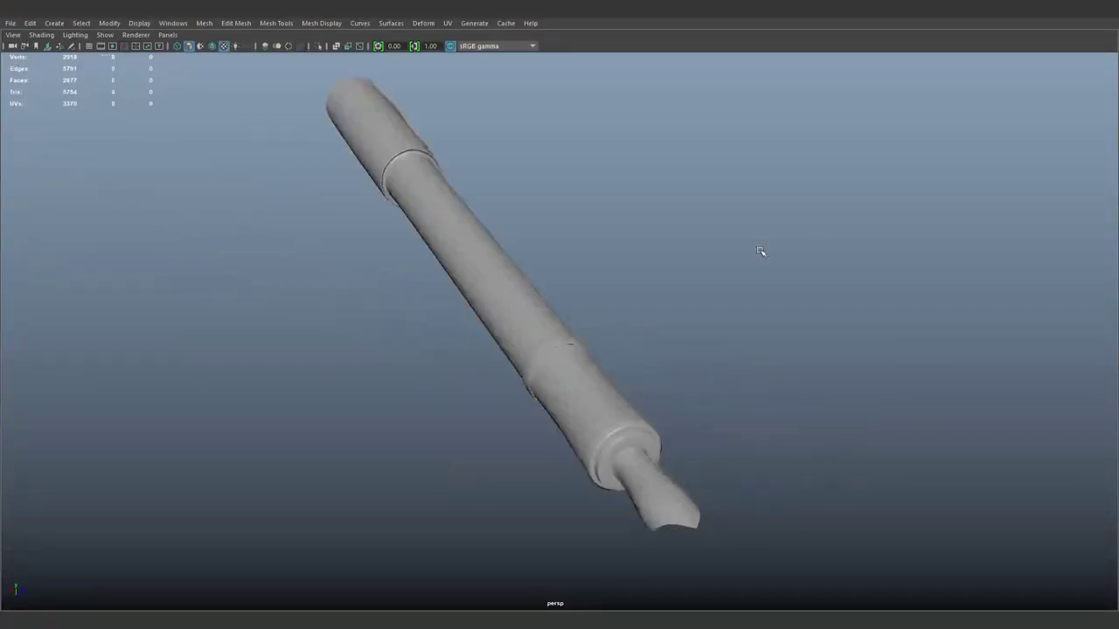
left_click_drag(761, 250, 687, 372, "alt")
left_click_drag(874, 270, 90, 507, "ctrl+alt")
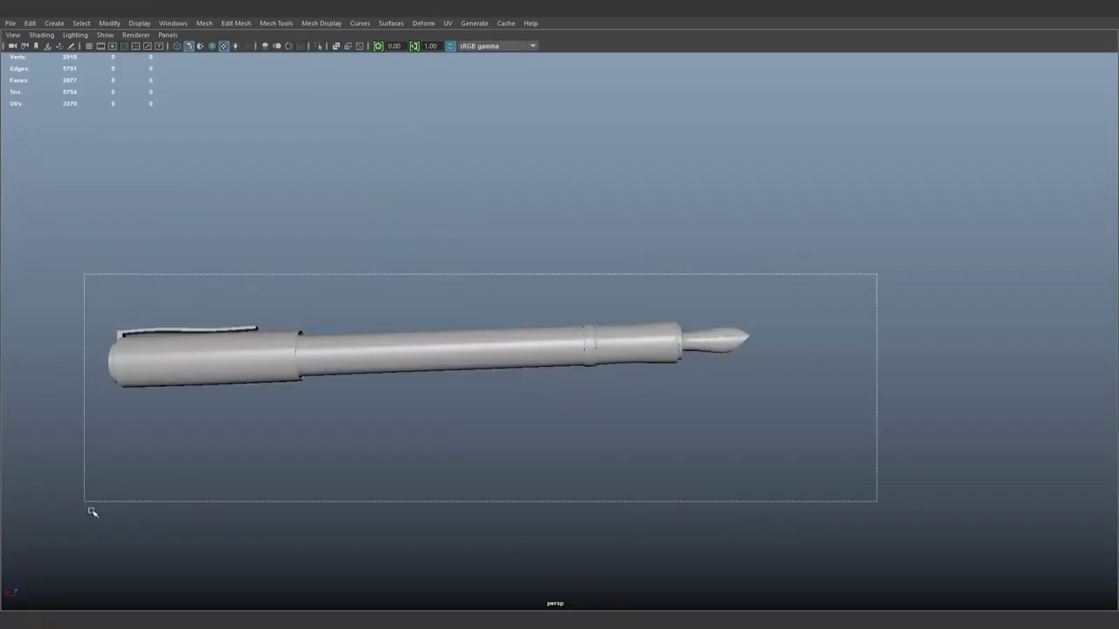
scroll(542, 437, "up", 3)
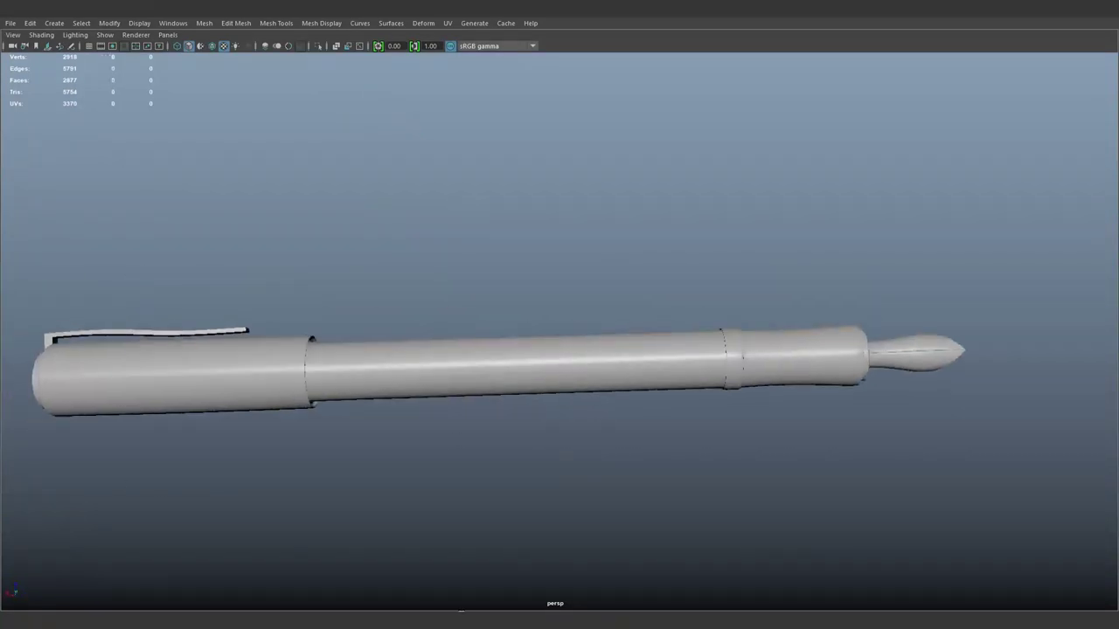
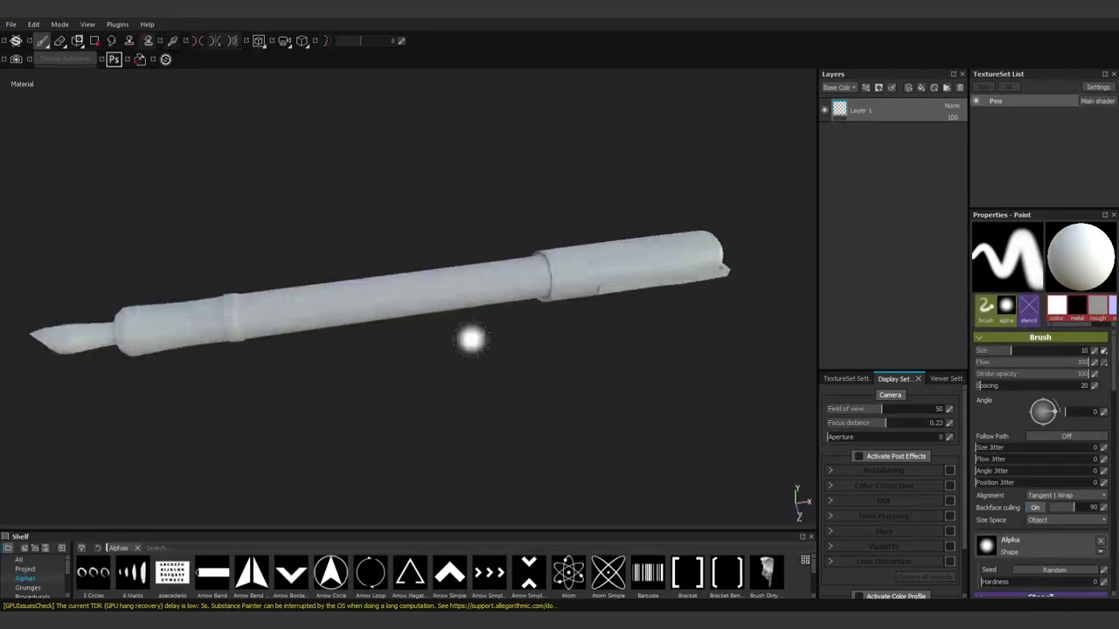
Bake the normal, world-space normal, AO and curvature mesh maps from TextureSet Settings
mouse_move(469, 337)
left_mouse_down("alt")
mouse_move(557, 373)
mouse_move(507, 195)
mouse_move(624, 369)
mouse_move(574, 370)
mouse_move(645, 370)
mouse_move(567, 361)
mouse_move(487, 376)
left_mouse_up("alt")
left_click_drag(342, 531, 342, 435)
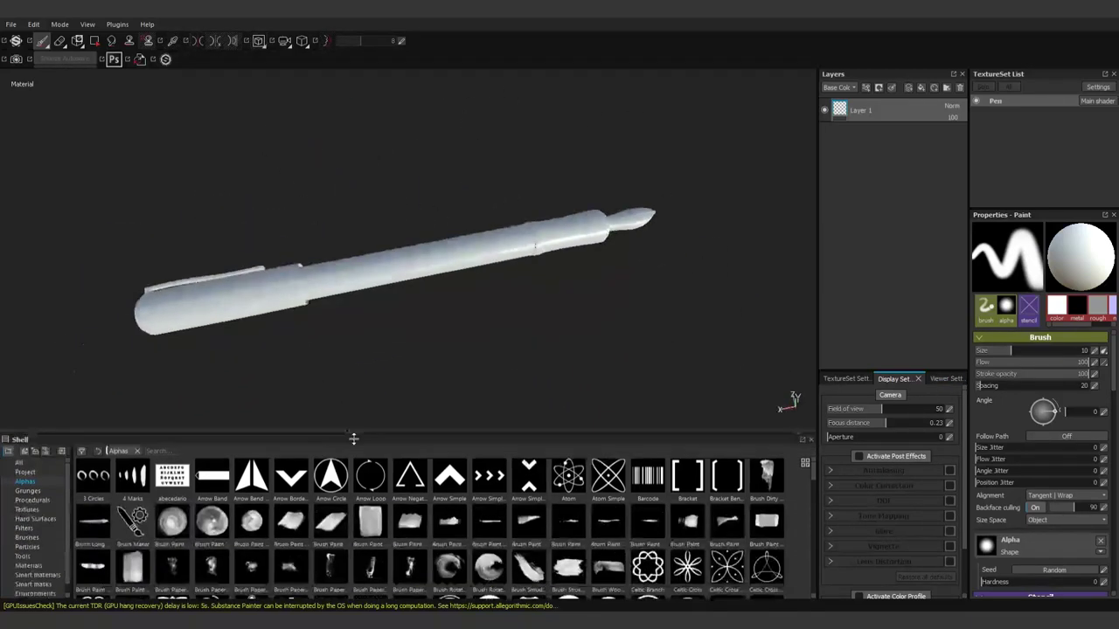
scroll(880, 506, "up", 2)
left_click(846, 378)
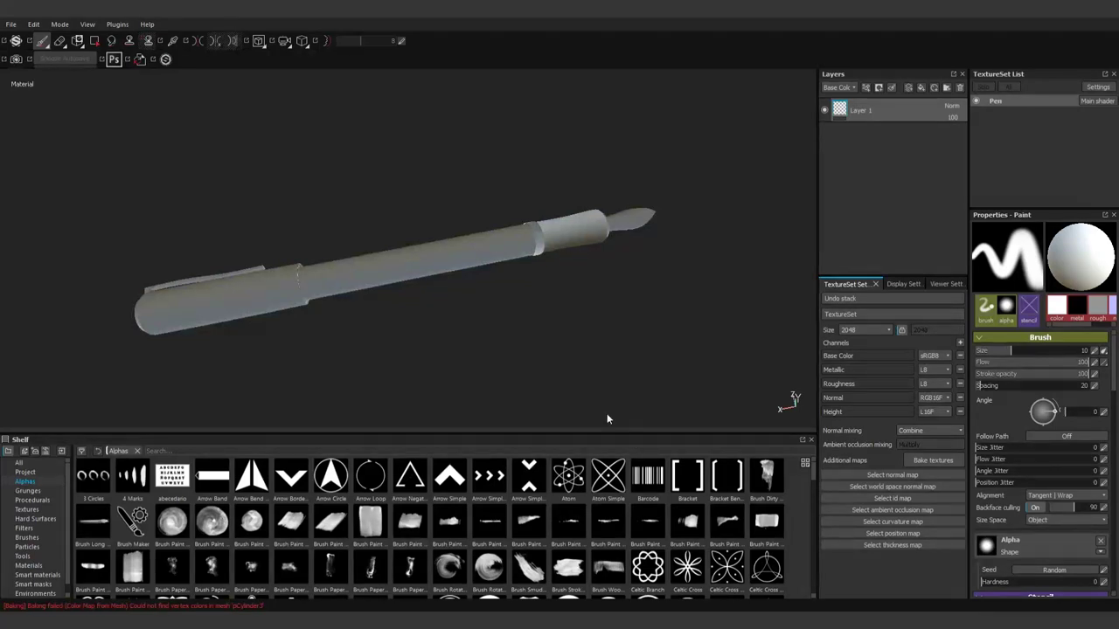
left_click(368, 339)
left_click(655, 339)
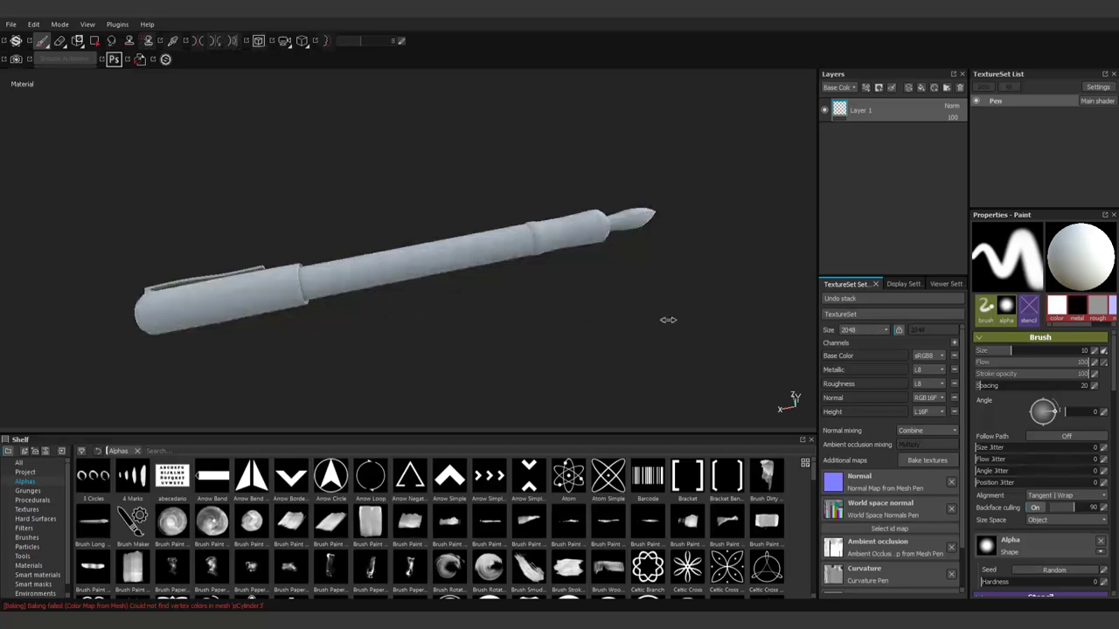
scroll(392, 273, "up", 3)
left_click_drag(392, 273, 559, 265, "alt")
mouse_move(467, 267)
left_mouse_down("alt")
mouse_move(669, 330)
mouse_move(582, 256)
mouse_move(591, 249)
left_mouse_up("alt")
Light the pen with studio_02 rotated to 196 and show Materials in the Shelf
left_click(942, 284)
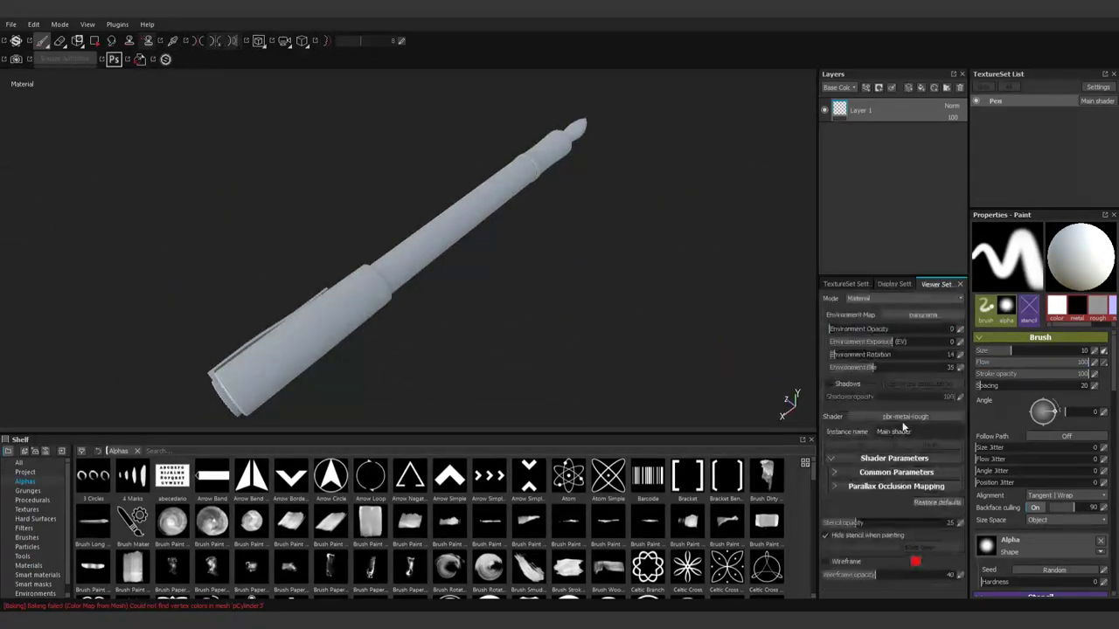
left_click(960, 314)
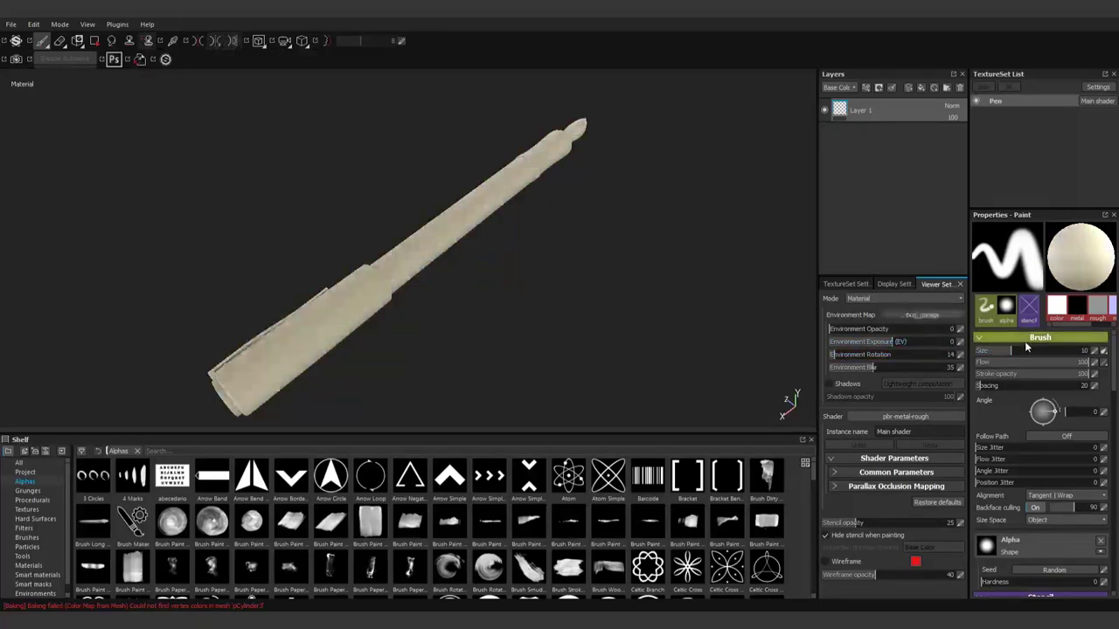
scroll(935, 316, "down", 1)
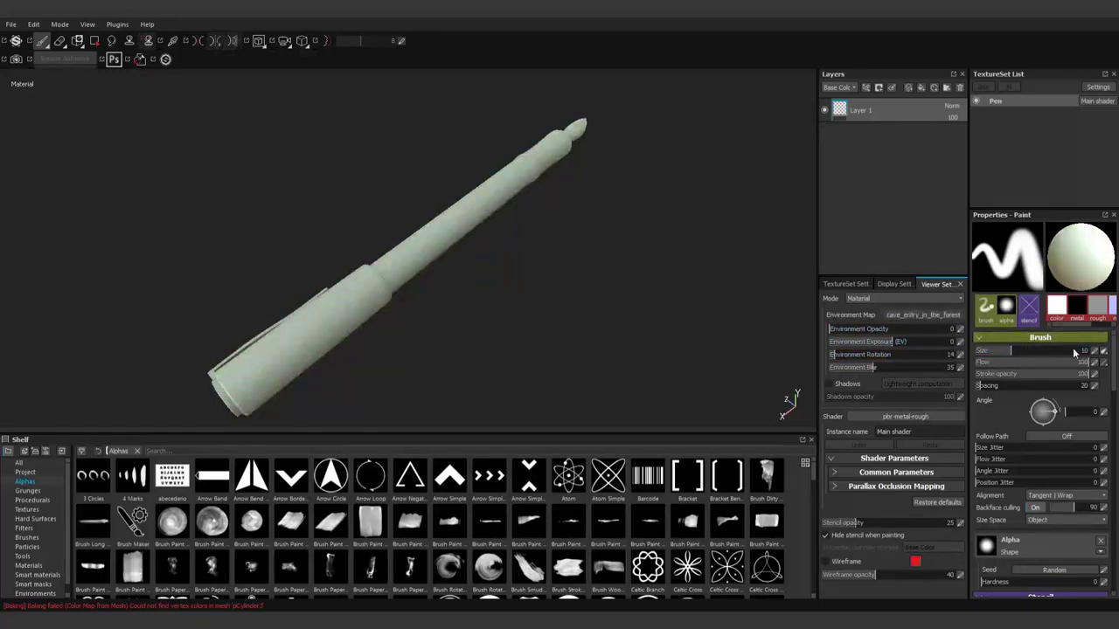
scroll(929, 317, "down", 1)
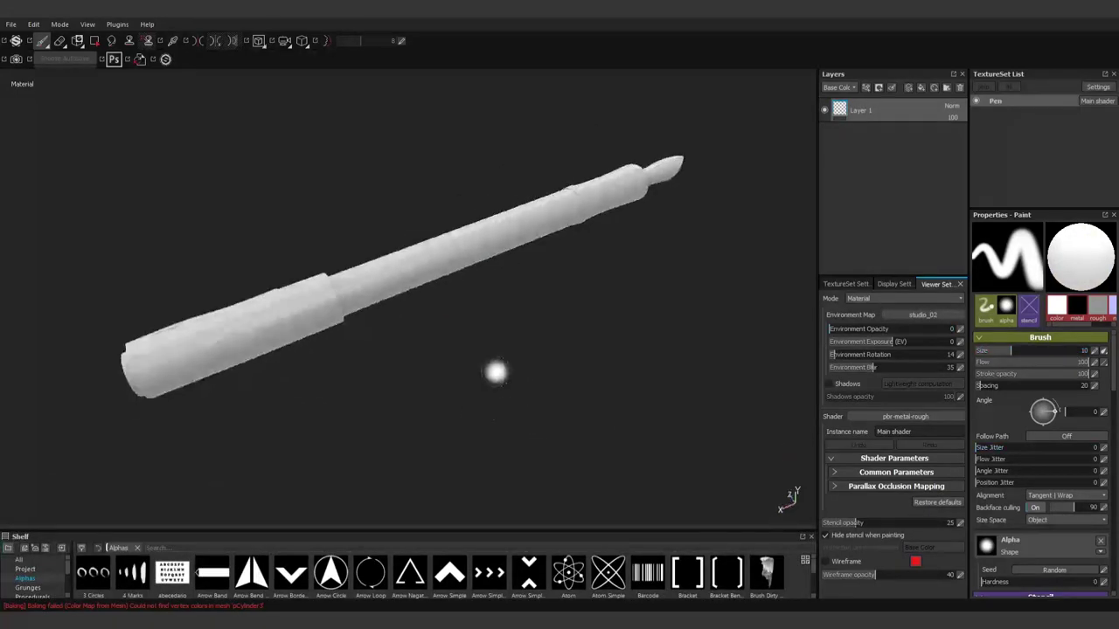
right_click_drag(496, 372, 620, 271, "shift")
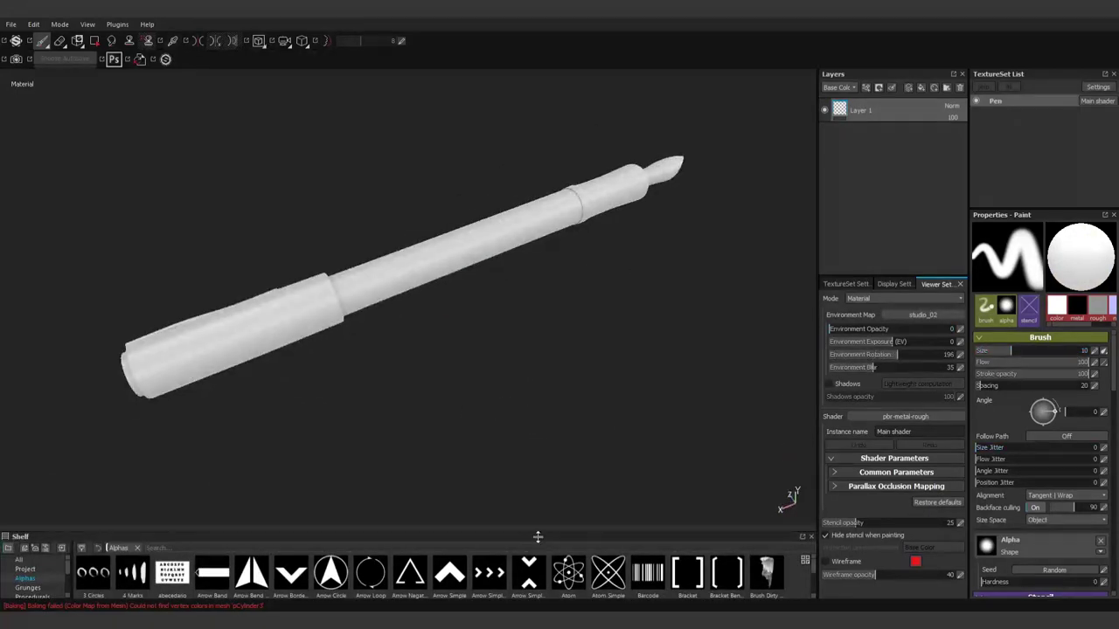
left_click_drag(529, 530, 530, 381)
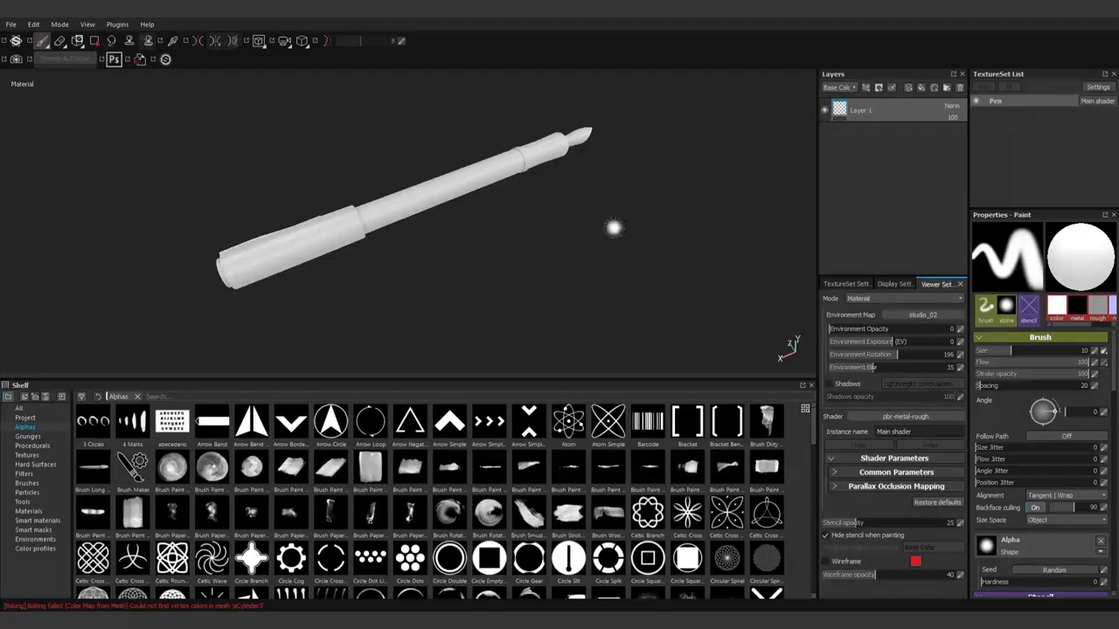
left_click(29, 510)
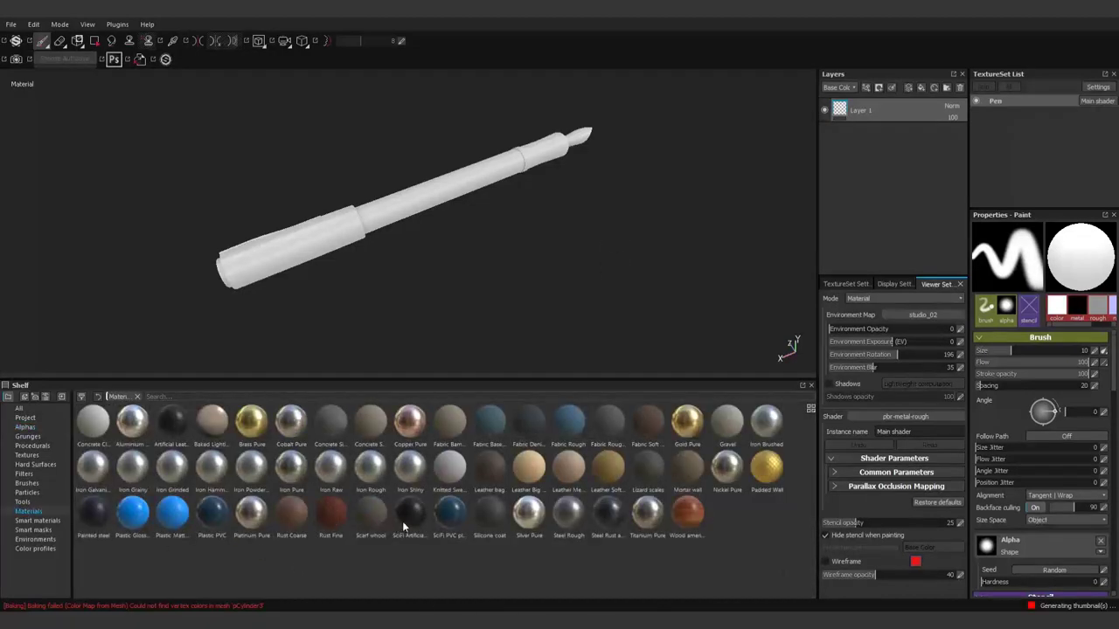
Apply SciFi Artificial leather as a fill layer covering the whole pen
key("Delete")
left_click_drag(409, 512, 887, 122)
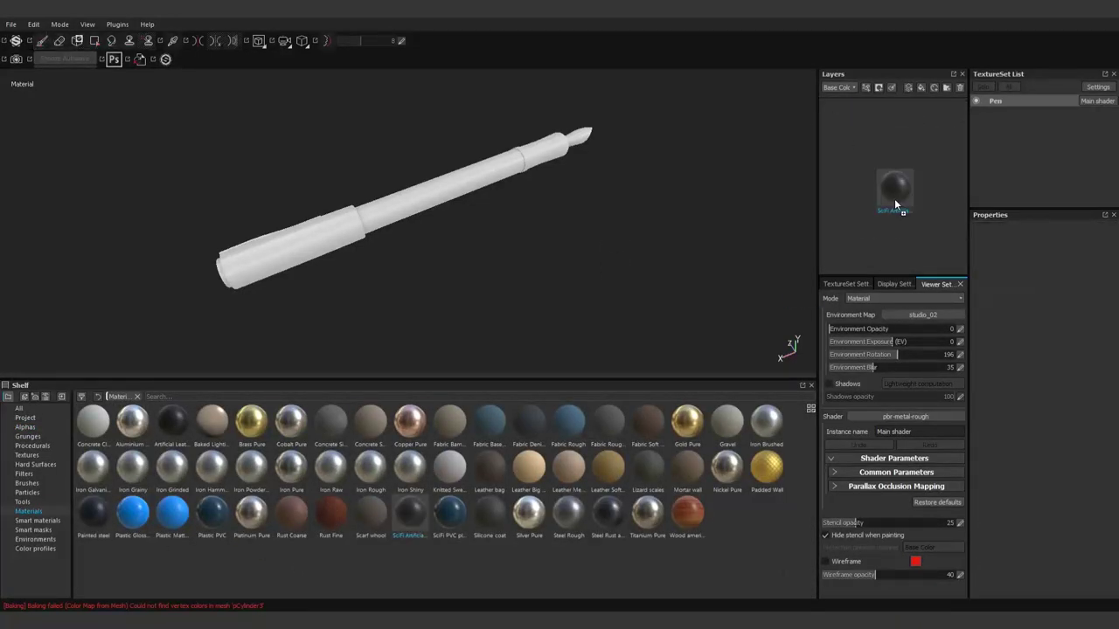
mouse_move(564, 385)
left_mouse_down()
mouse_move(565, 531)
mouse_move(469, 332)
left_mouse_up()
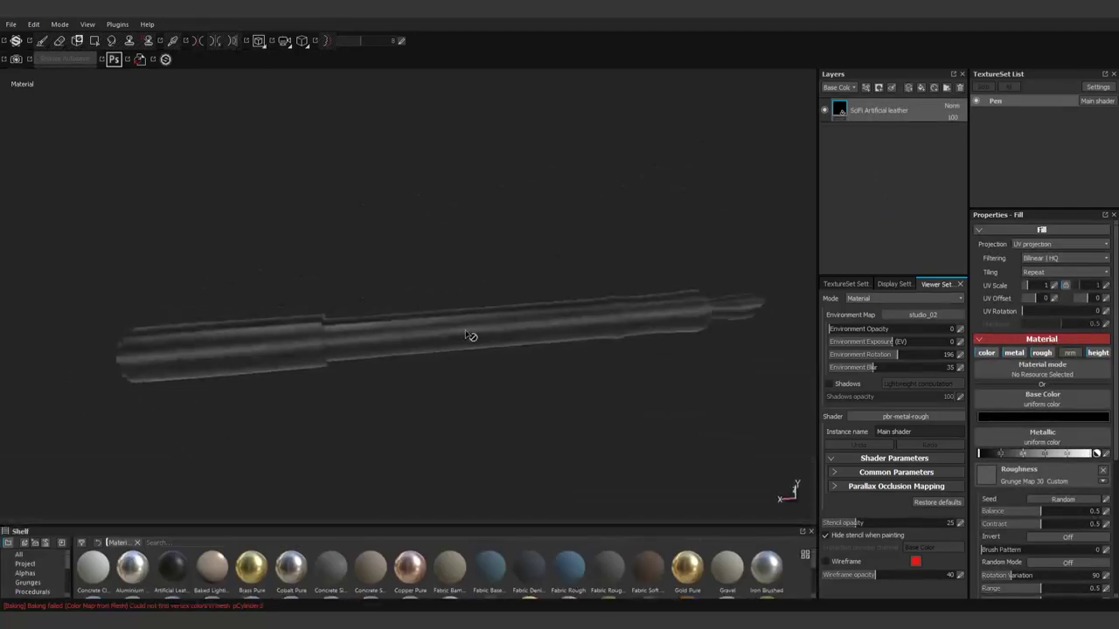
right_click_drag(469, 332, 611, 333, "shift")
Light the pen with the bonifacio_street environment, rotated to about 221
mouse_move(611, 332)
left_mouse_down("alt")
mouse_move(708, 334)
mouse_move(462, 302)
mouse_move(895, 316)
left_mouse_up("alt")
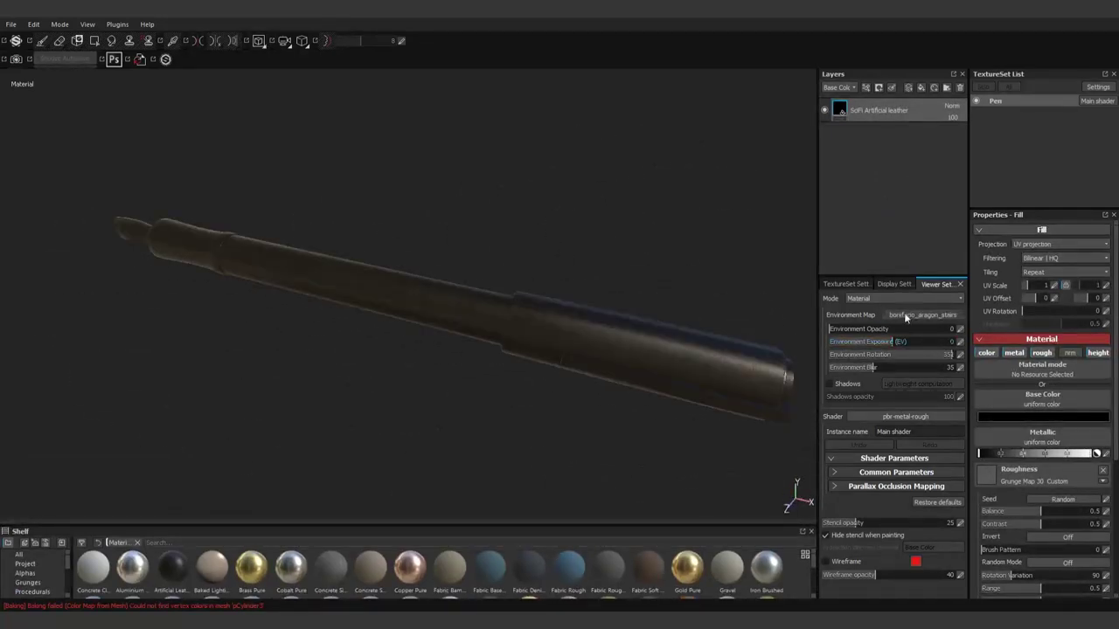
left_click(904, 312)
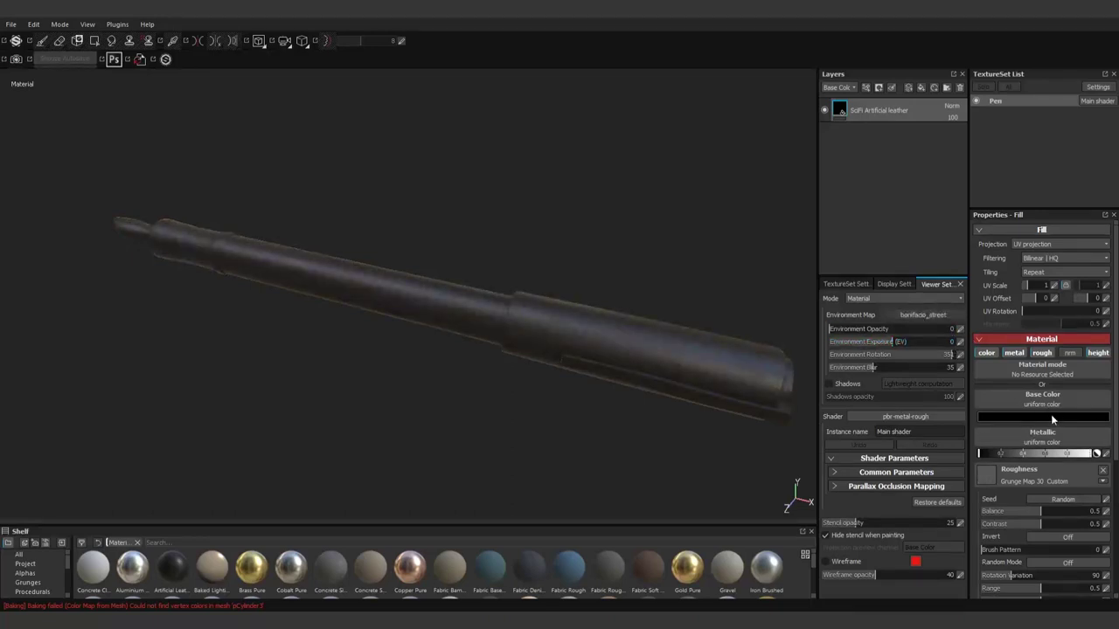
left_click(899, 316)
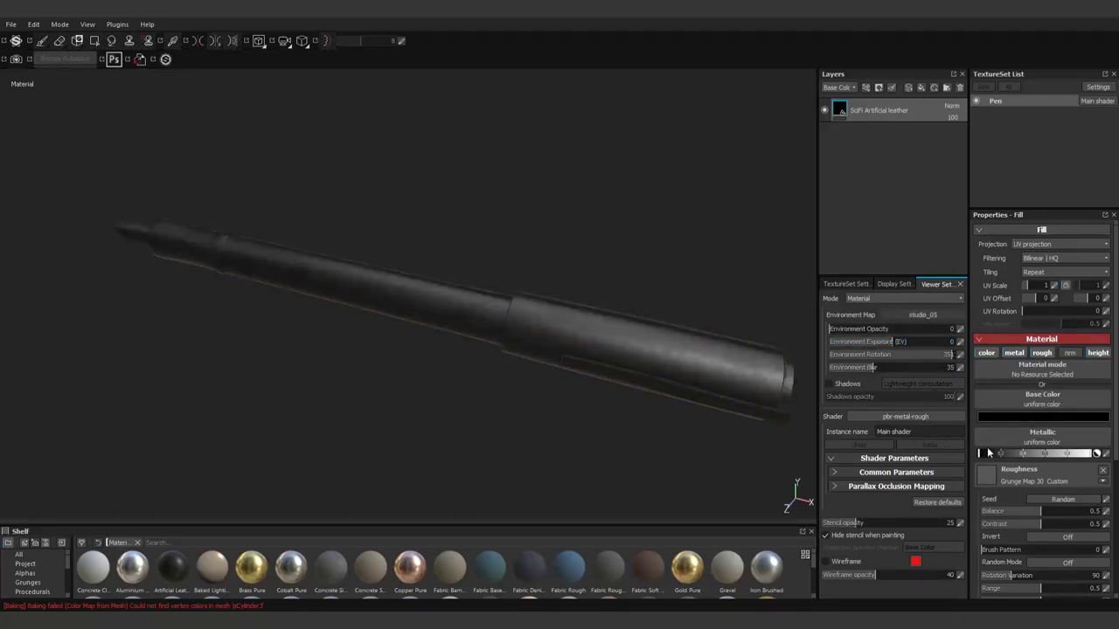
left_click(934, 316)
left_click(937, 318)
right_click_drag(499, 382, 472, 371, "shift")
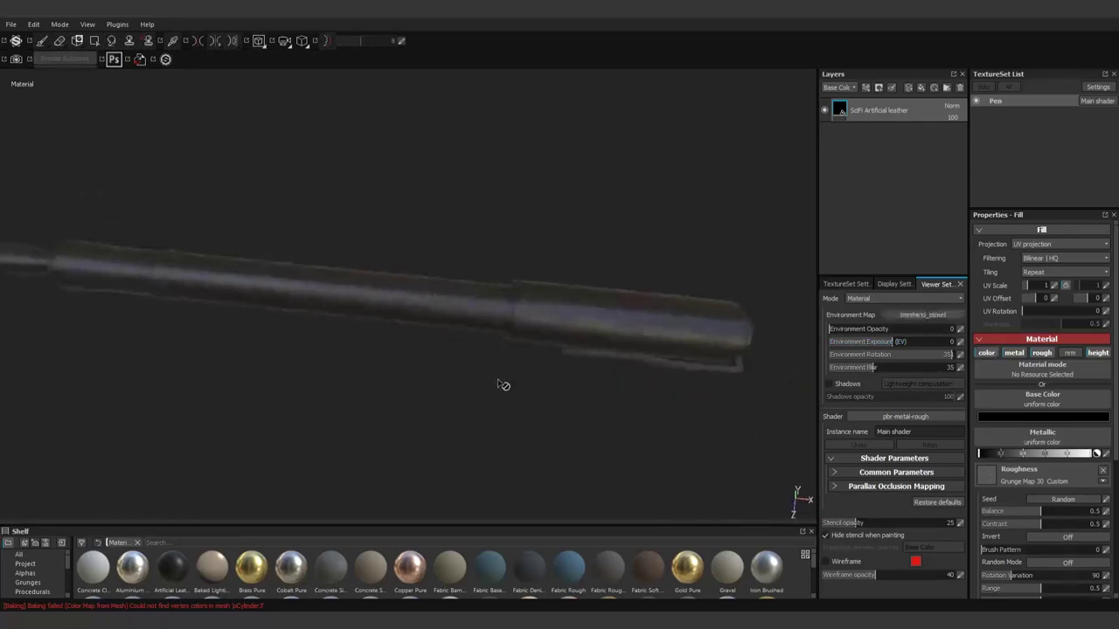
Turn on the mesh wireframe display over the pen in Viewer Settings
left_click_drag(472, 529, 472, 423)
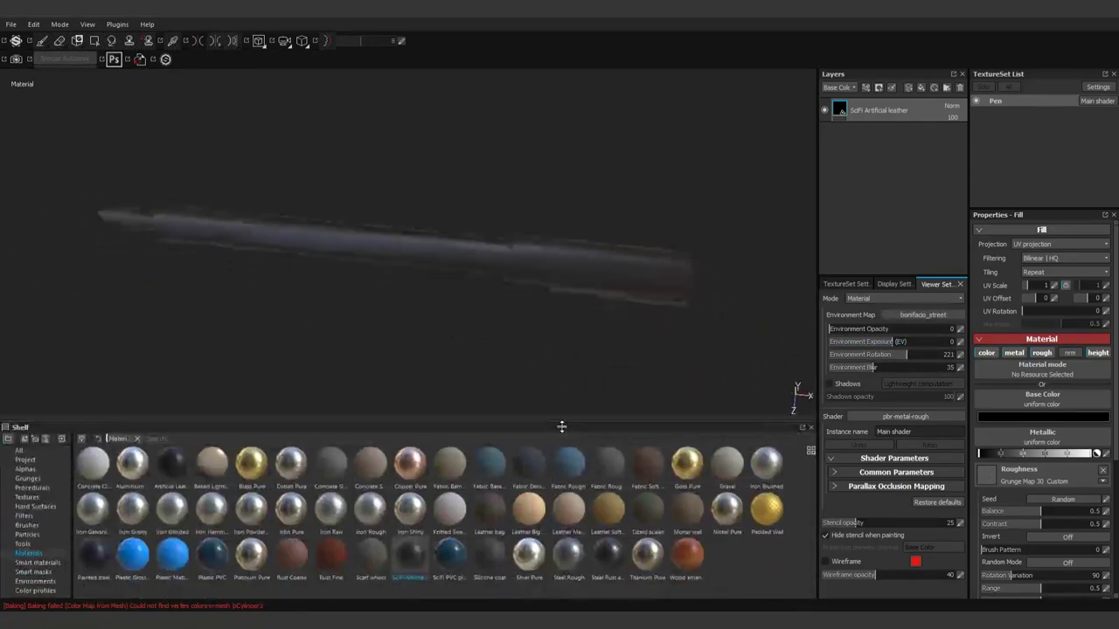
left_click_drag(357, 587, 674, 226)
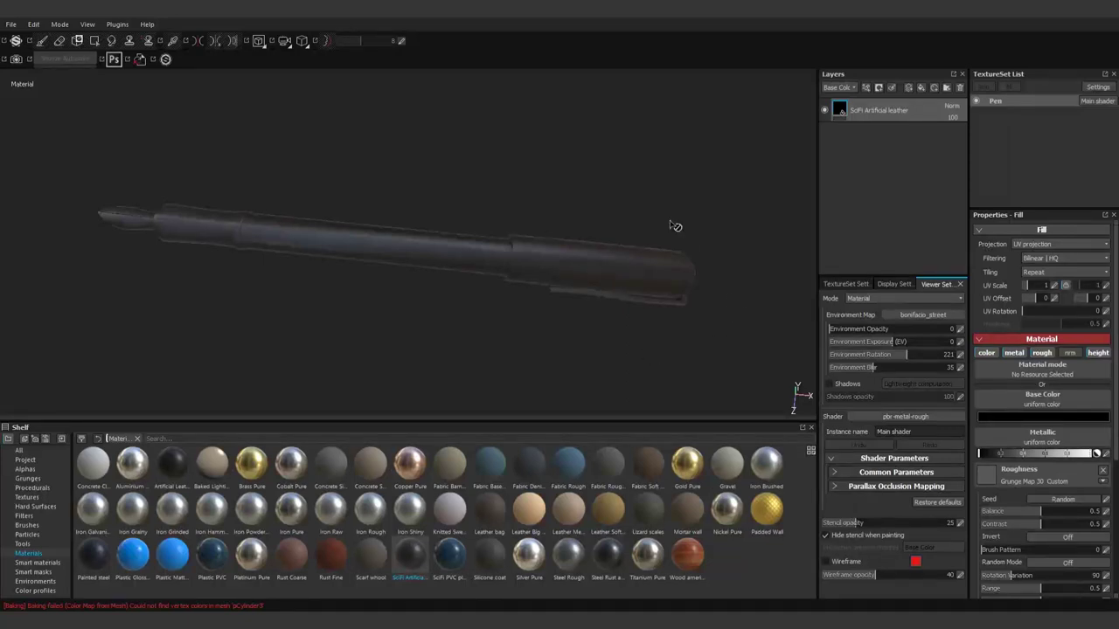
left_click(825, 562)
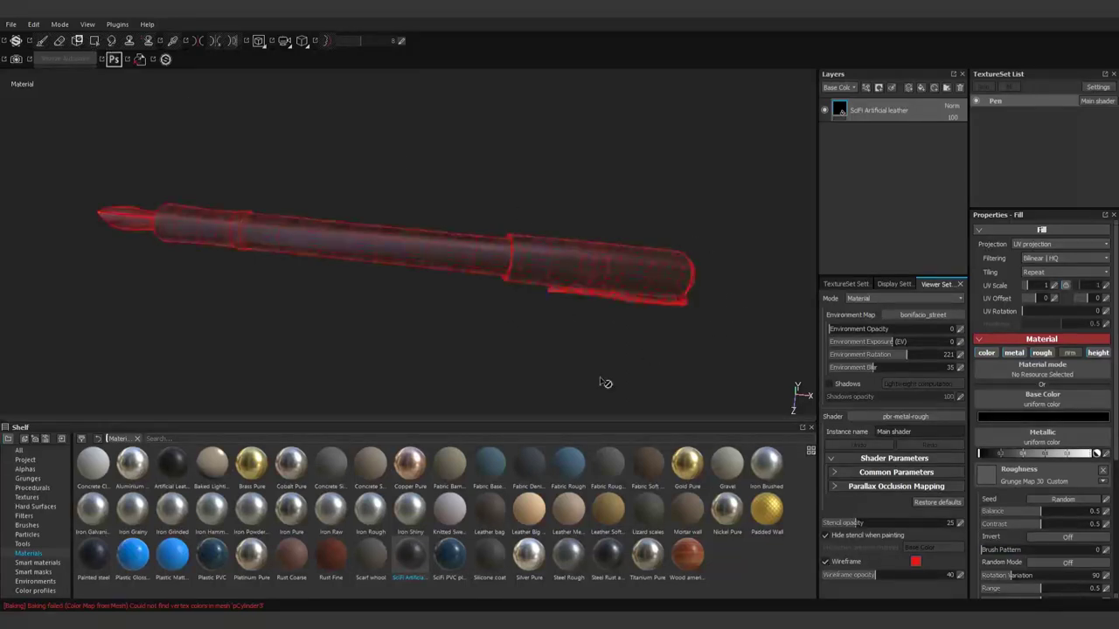
mouse_move(600, 379)
left_mouse_down("alt")
mouse_move(442, 250)
mouse_move(348, 477)
left_mouse_up("alt")
Add a Copper Pure fill layer over the pen after trying Brass Pure
left_click(920, 88)
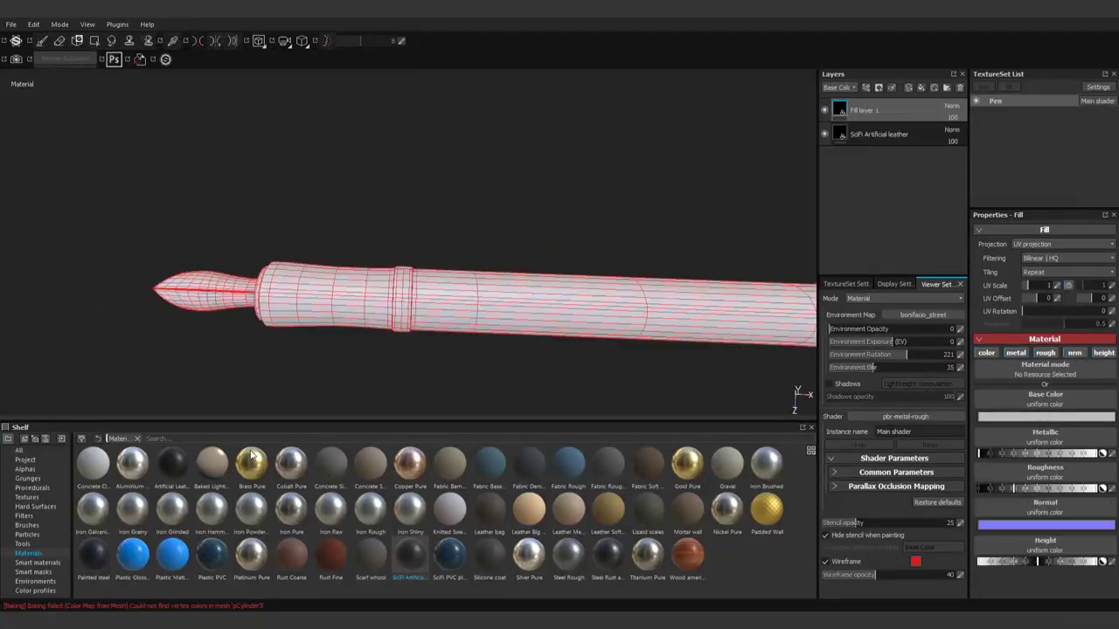
left_click(252, 463)
left_click(410, 464)
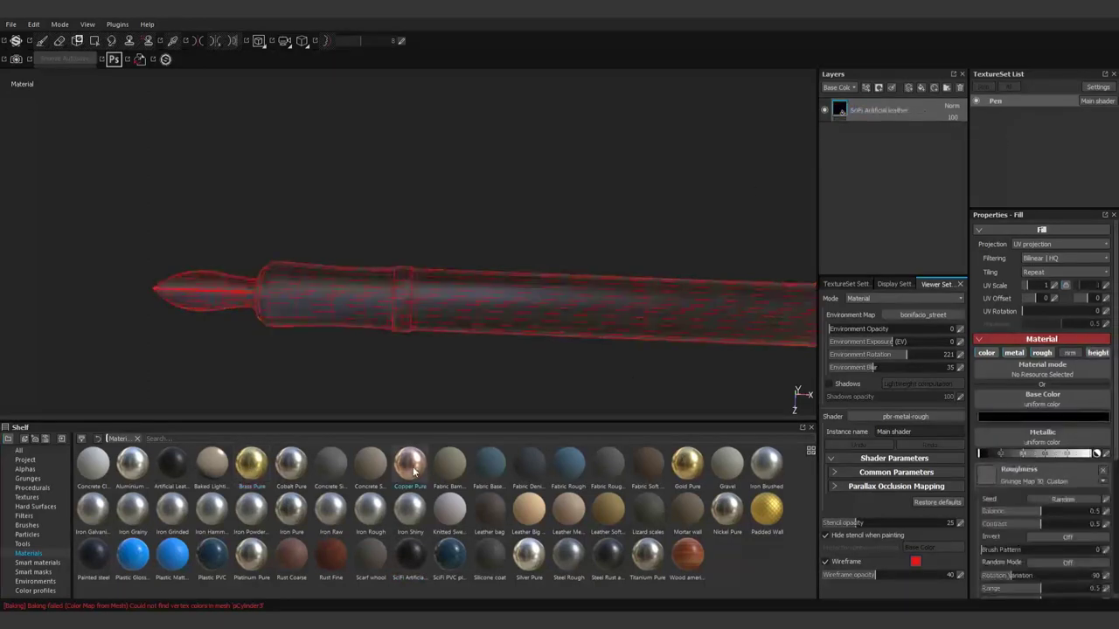
key("Delete")
left_click(920, 88)
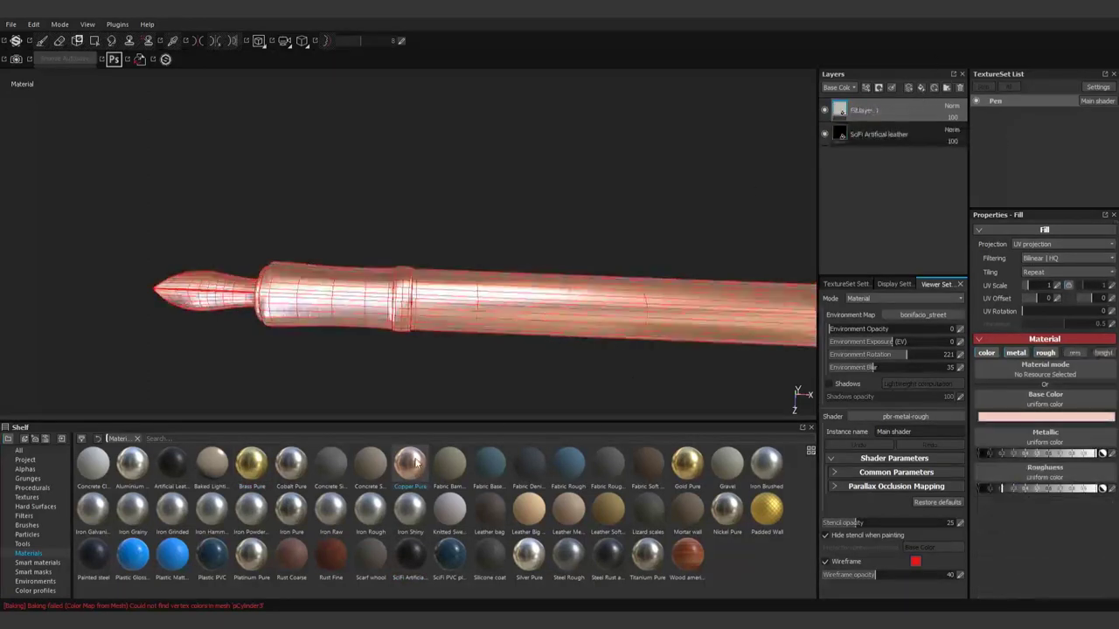
right_click_drag(445, 324, 629, 230, "alt")
mouse_move(629, 230)
left_mouse_down("alt")
mouse_move(534, 313)
mouse_move(612, 262)
left_mouse_up("alt")
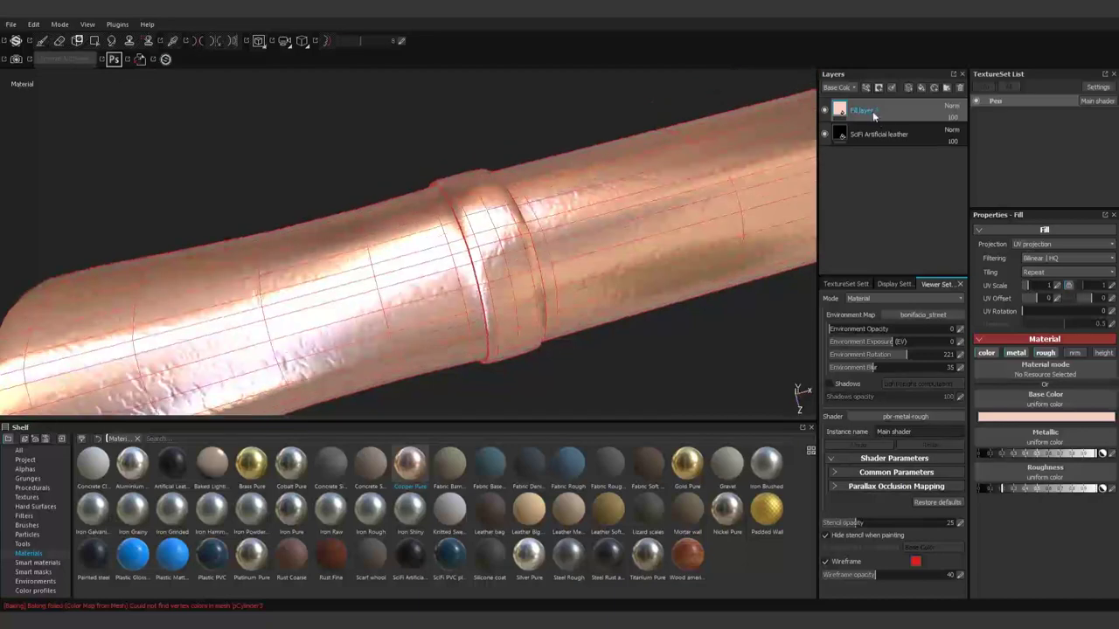
Give the copper layer a black mask and reveal copper on the ring band
right_click(872, 111)
left_click(900, 144)
left_click(94, 41)
mouse_move(490, 288)
left_mouse_down("alt")
mouse_move(559, 310)
mouse_move(475, 231)
mouse_move(515, 306)
left_mouse_up("alt")
left_click(516, 306)
Test Polygon Fill selection modes on the left section, undoing each attempt
scroll(505, 152, "up", 3)
scroll(485, 210, "down", 3)
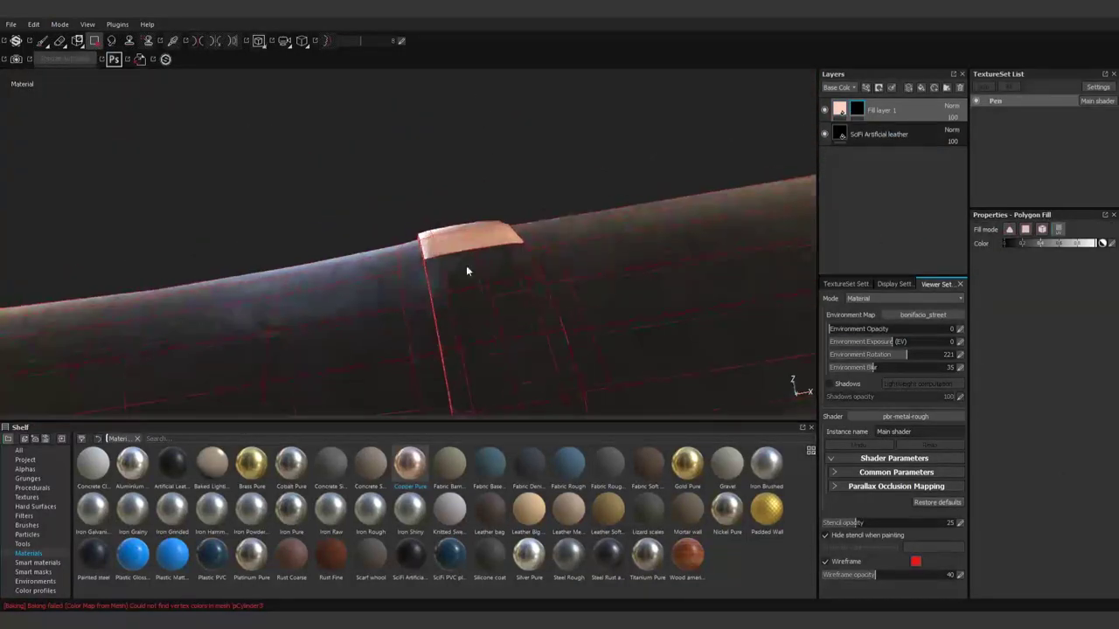
mouse_move(466, 265)
left_mouse_down("alt")
mouse_move(512, 207)
mouse_move(523, 333)
left_mouse_up("alt")
scroll(516, 121, "up", 3)
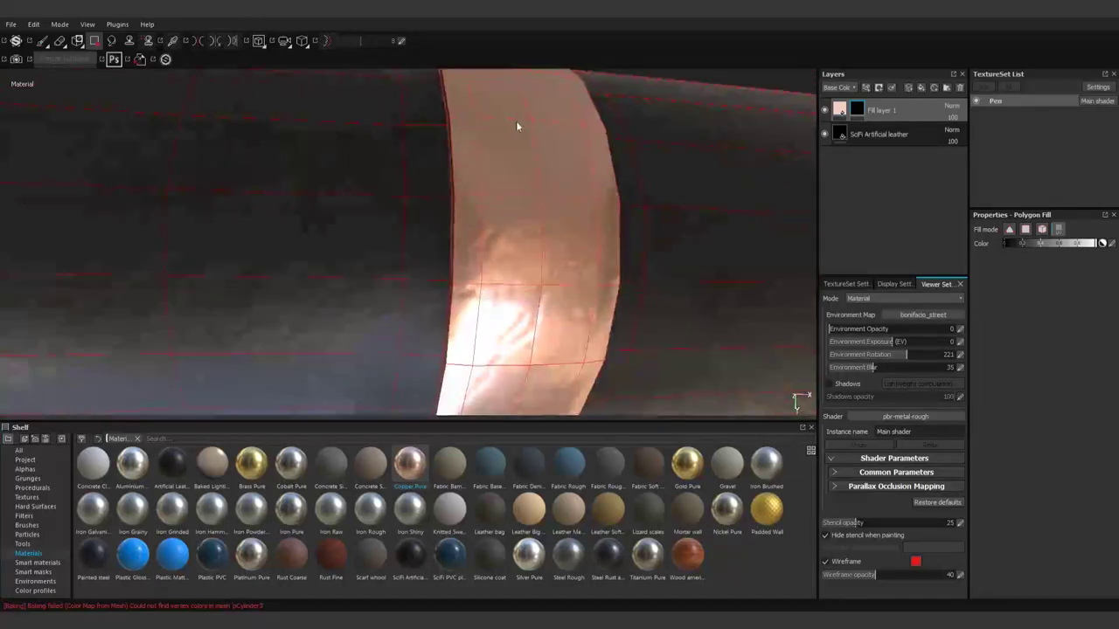
mouse_move(516, 127)
left_mouse_down("alt")
mouse_move(515, 212)
mouse_move(605, 293)
mouse_move(447, 294)
mouse_move(388, 122)
left_mouse_up("alt")
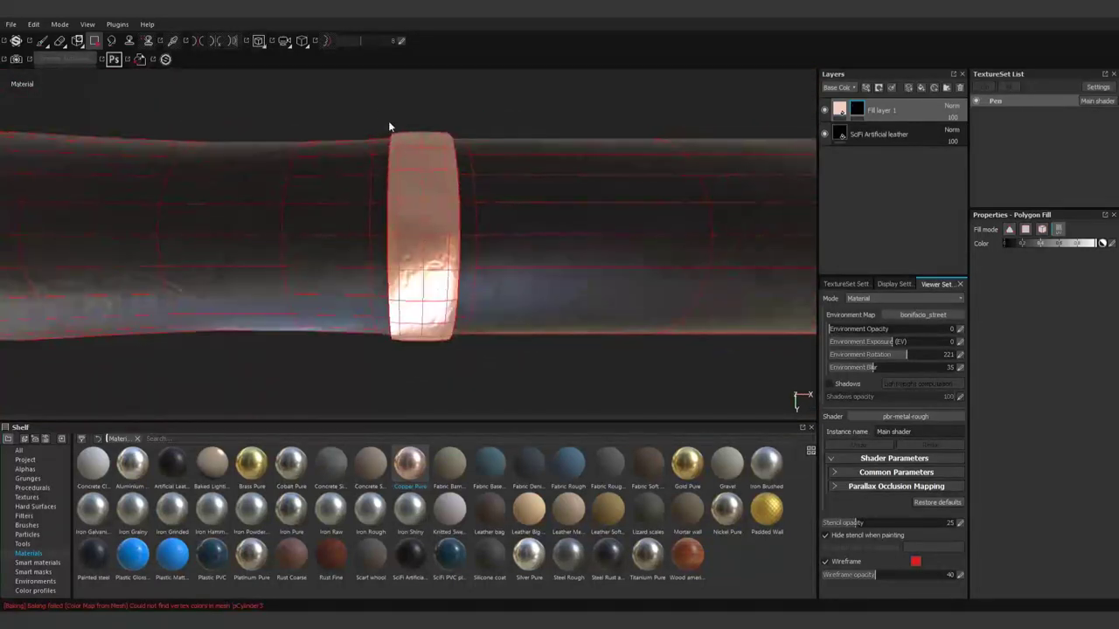
left_click(388, 122)
key("ctrl+z")
left_click(1042, 230)
left_click(386, 123)
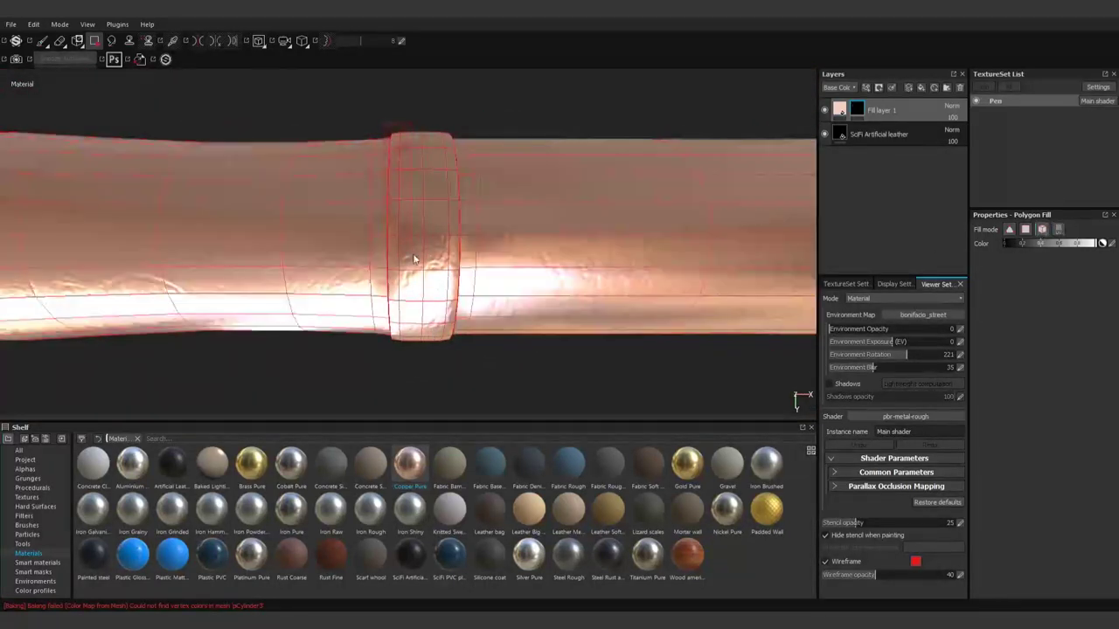
key("ctrl+z")
left_click(386, 124)
key("ctrl+z")
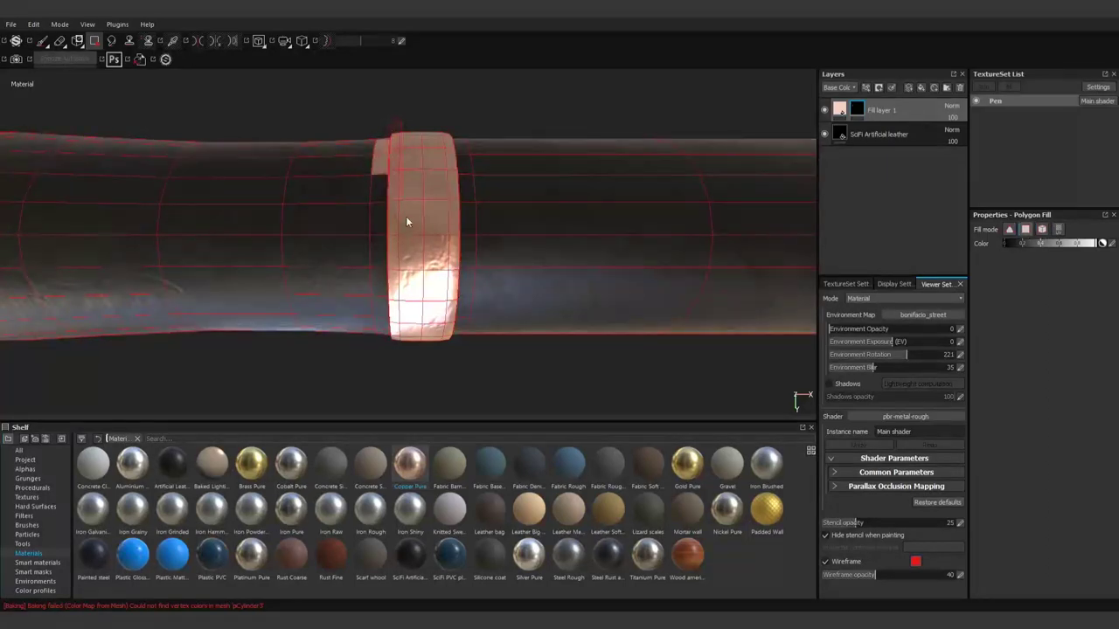
Switch Polygon Fill to mesh mode and fill the clip and cap with copper
scroll(461, 382, "down", 5)
left_click_drag(469, 383, 561, 246, "alt")
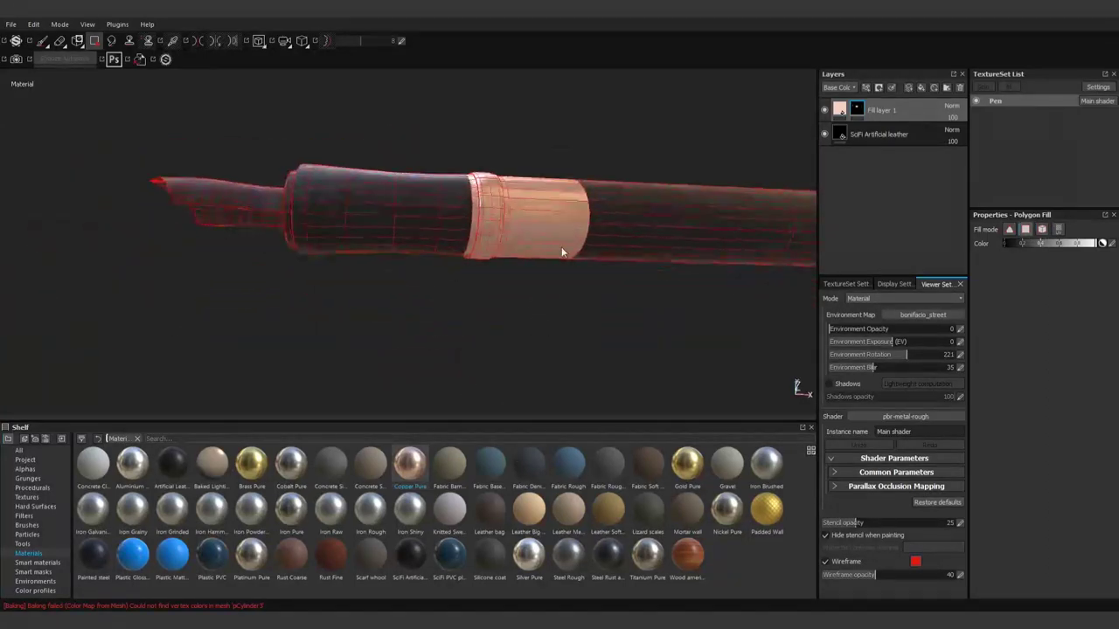
mouse_move(692, 277)
left_mouse_down("alt")
mouse_move(570, 260)
mouse_move(589, 194)
left_mouse_up("alt")
left_click(1040, 229)
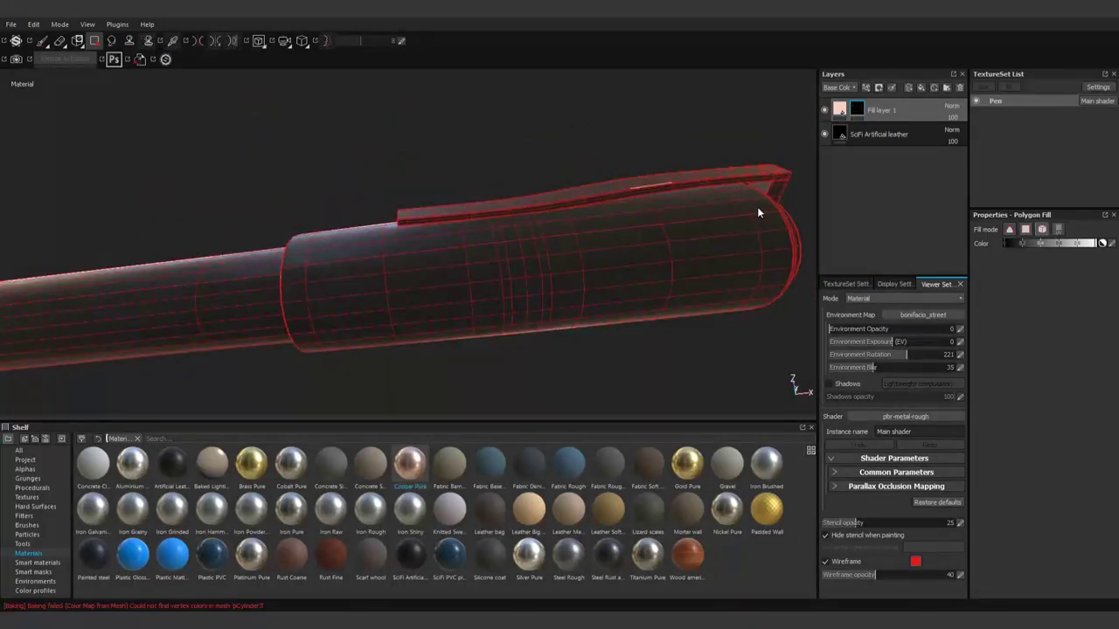
left_click(757, 206)
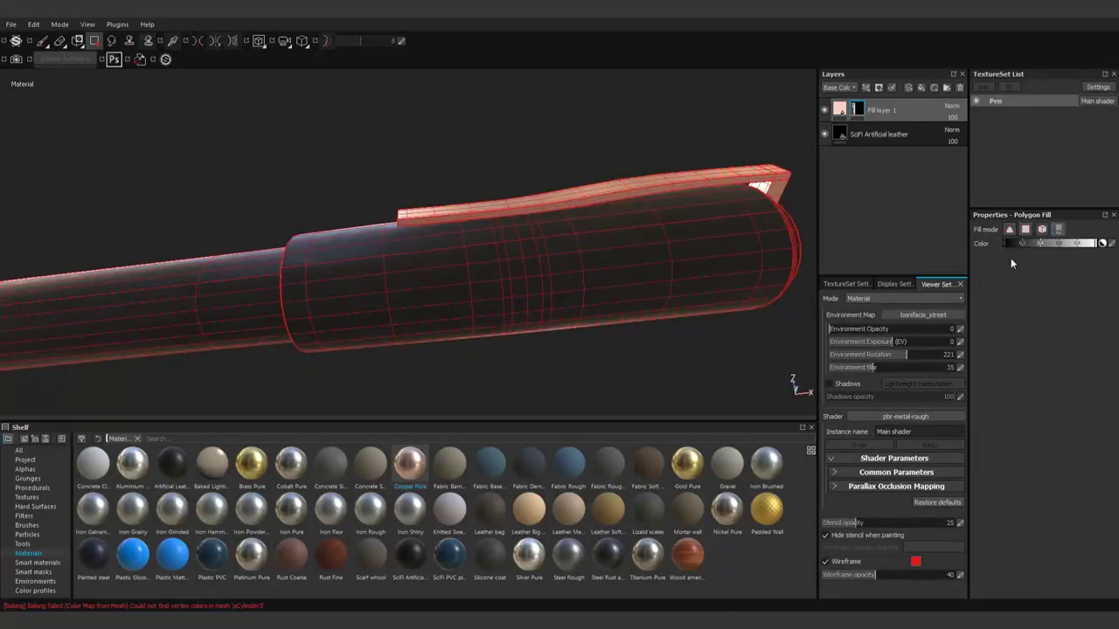
mouse_move(629, 279)
left_mouse_down("alt")
mouse_move(641, 319)
mouse_move(524, 252)
left_mouse_up("alt")
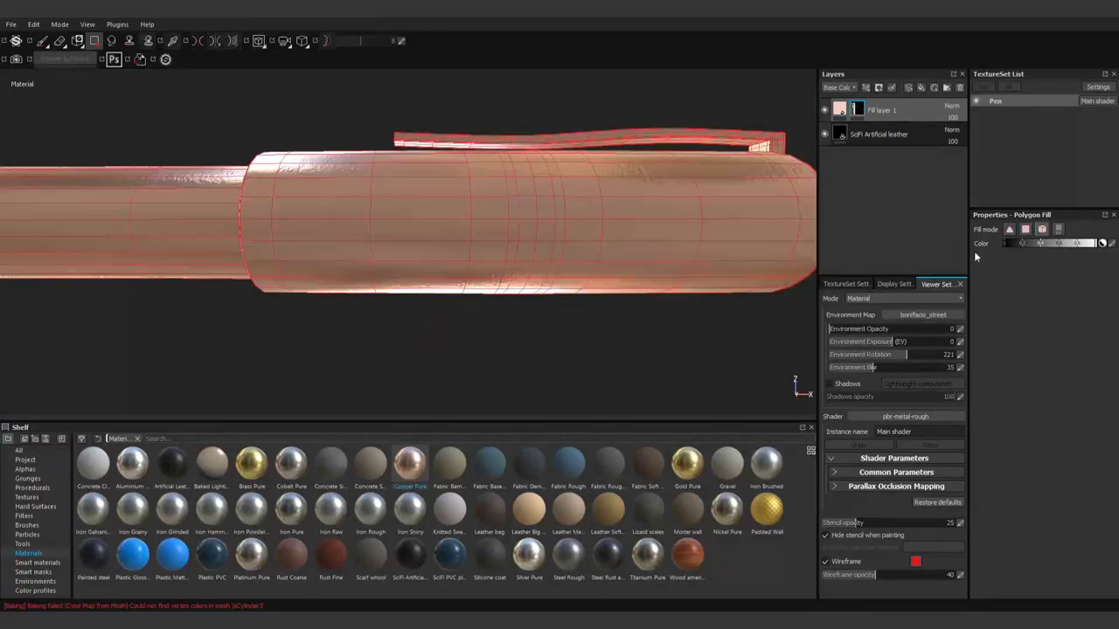
left_click(520, 223)
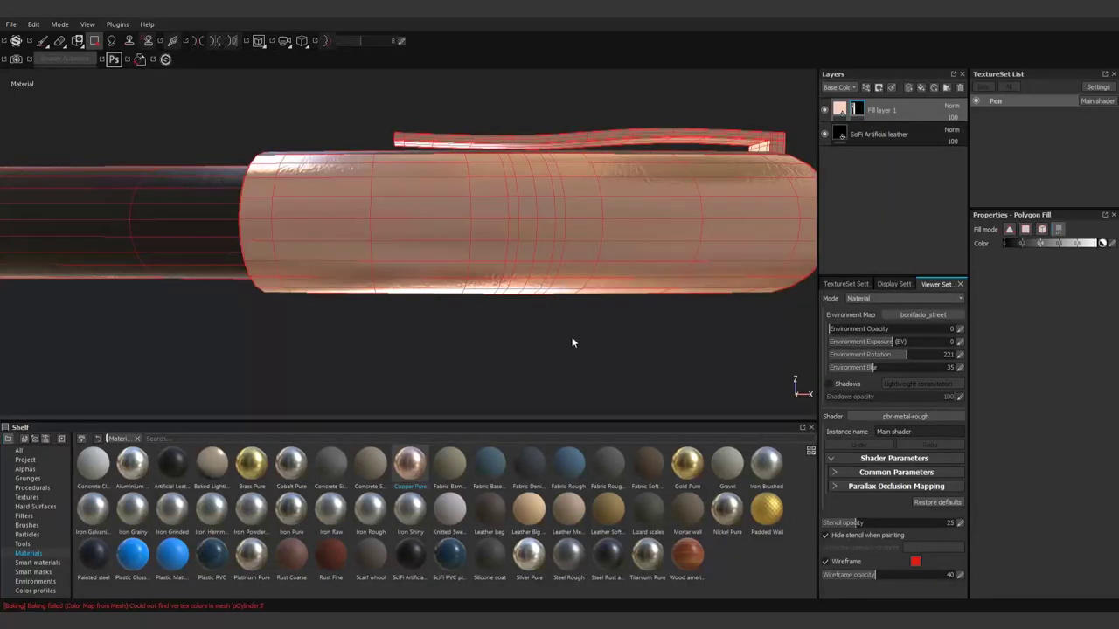
mouse_move(571, 337)
left_mouse_down("alt")
mouse_move(553, 335)
mouse_move(545, 400)
mouse_move(611, 257)
mouse_move(454, 289)
left_mouse_up("alt")
Clear the copper from the left part and the rest of the cap
scroll(588, 291, "up", 5)
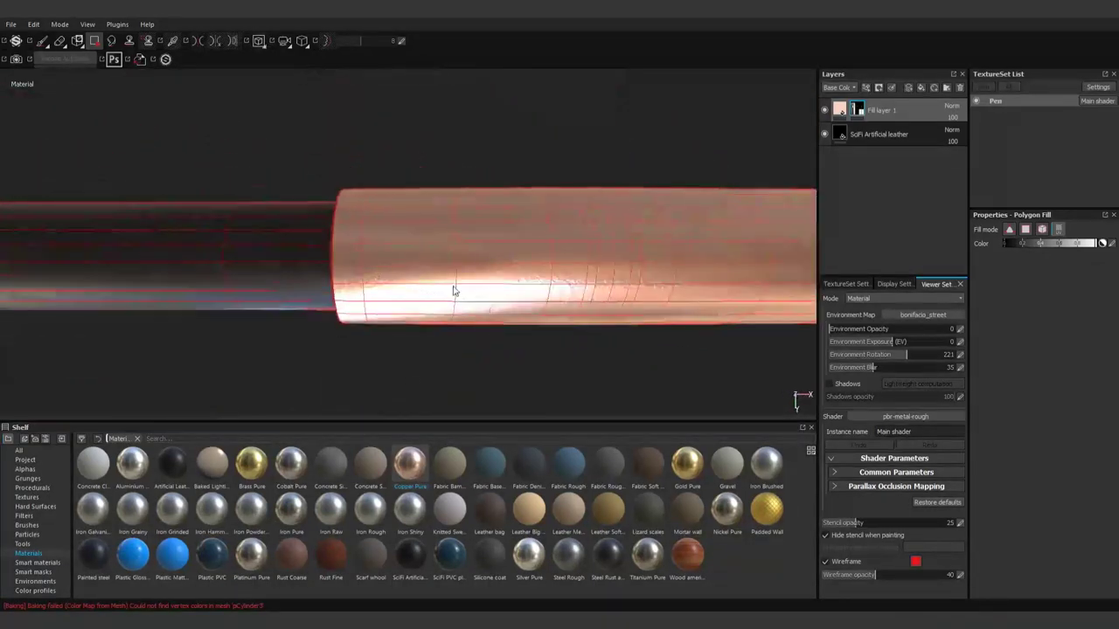
scroll(515, 267, "down", 2)
left_click_drag(576, 283, 587, 259, "alt")
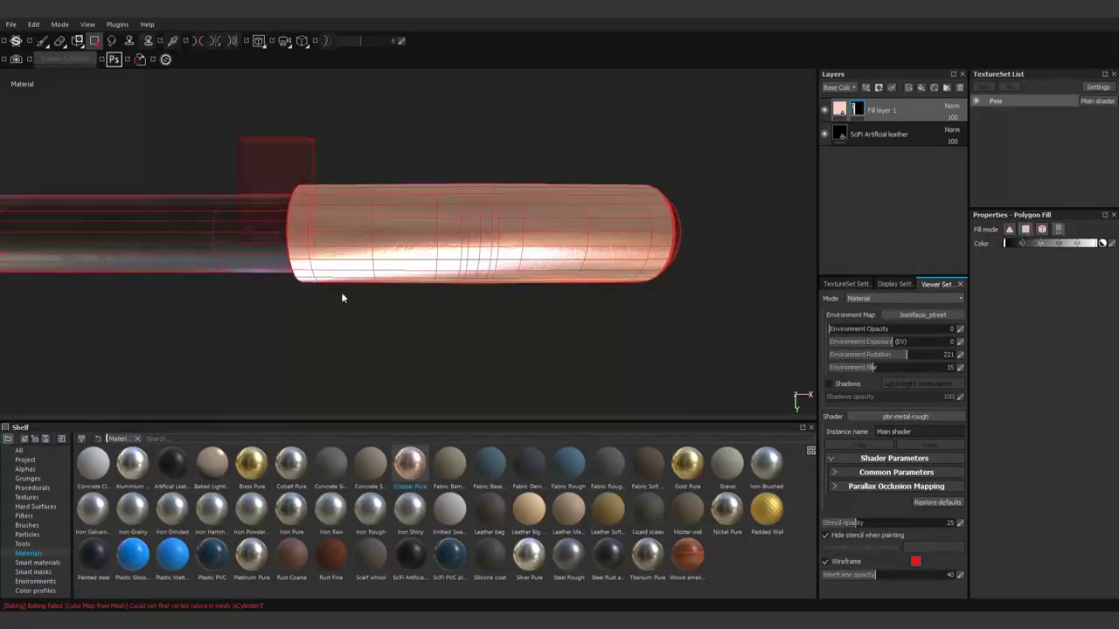
left_click_drag(342, 298, 451, 374, "ctrl")
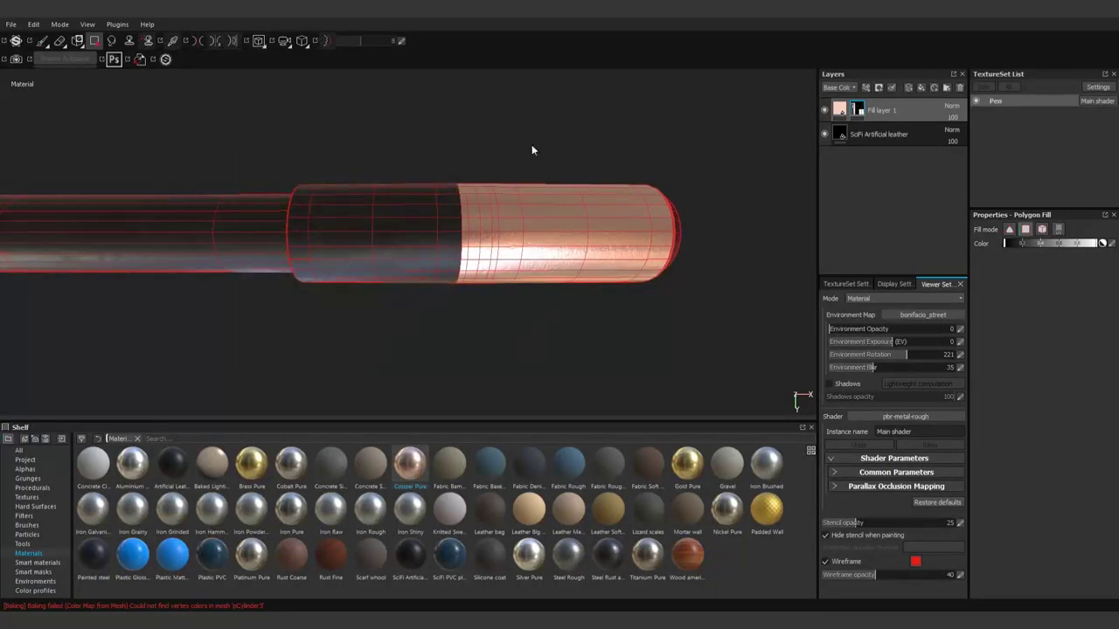
mouse_move(531, 150)
left_mouse_down("ctrl")
mouse_move(772, 419)
mouse_move(591, 310)
mouse_move(582, 113)
mouse_move(534, 129)
mouse_move(646, 318)
mouse_move(582, 187)
mouse_move(594, 382)
mouse_move(609, 309)
mouse_move(577, 257)
mouse_move(503, 258)
mouse_move(527, 305)
mouse_move(519, 349)
mouse_move(524, 332)
mouse_move(382, 320)
mouse_move(496, 183)
left_mouse_up("ctrl")
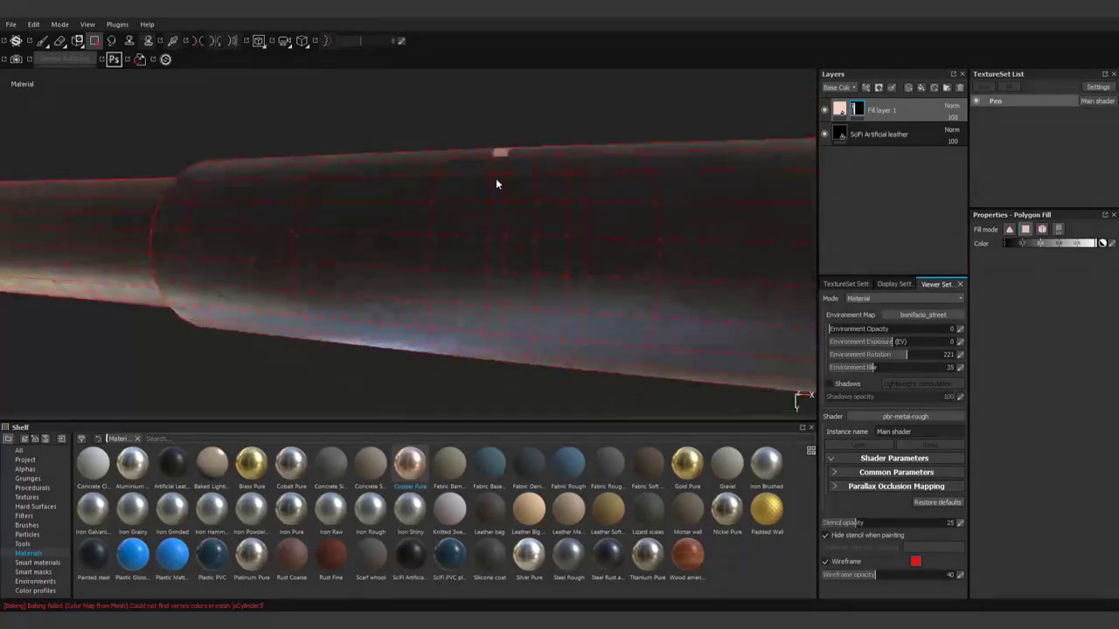
In the 2D/3D split view, polygon-fill two thin copper strips across the barrel's UVs
left_click(259, 41)
scroll(709, 237, "up", 3)
scroll(636, 242, "up", 3)
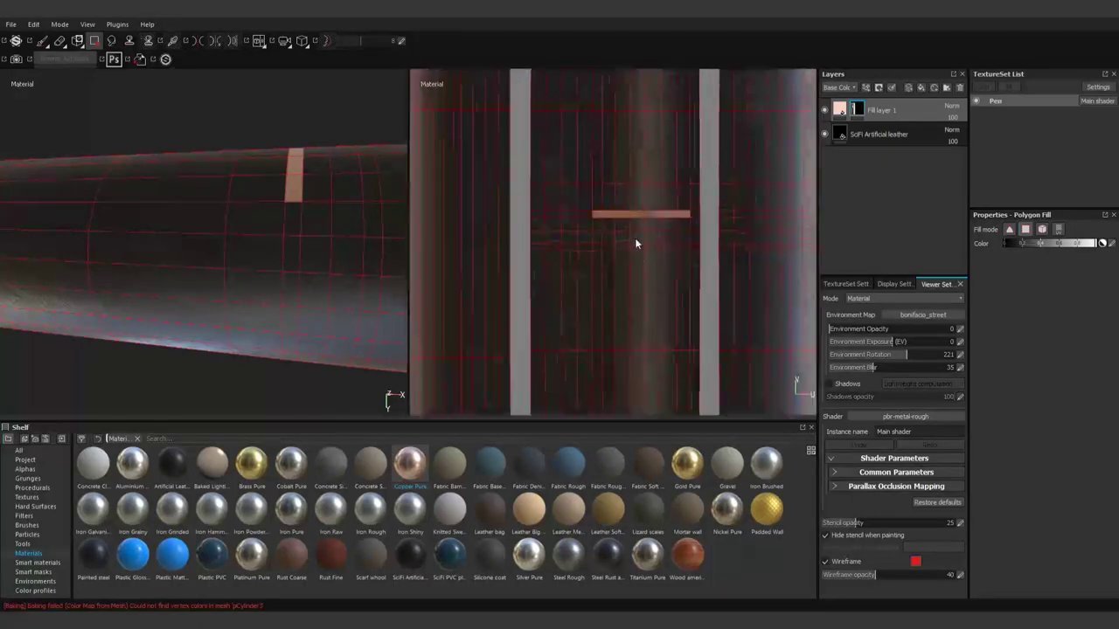
mouse_move(636, 210)
left_mouse_down()
mouse_move(527, 210)
mouse_move(722, 210)
left_mouse_up()
left_click_drag(491, 255, 706, 249)
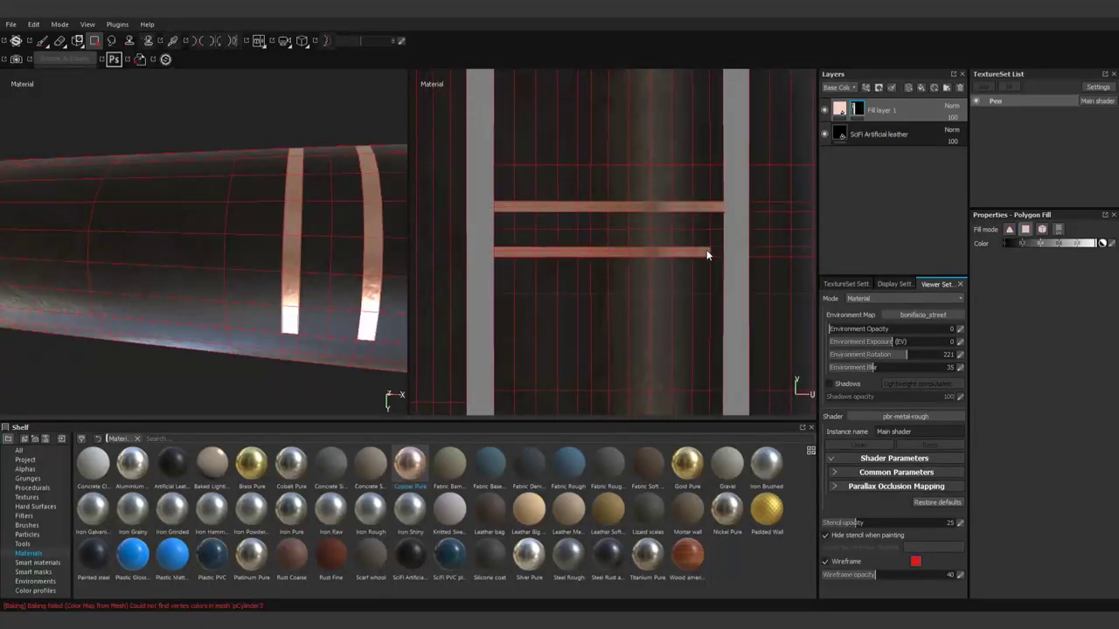
middle_click_drag(706, 249, 517, 292)
left_click_drag(461, 272, 674, 275)
scroll(382, 257, "down", 5)
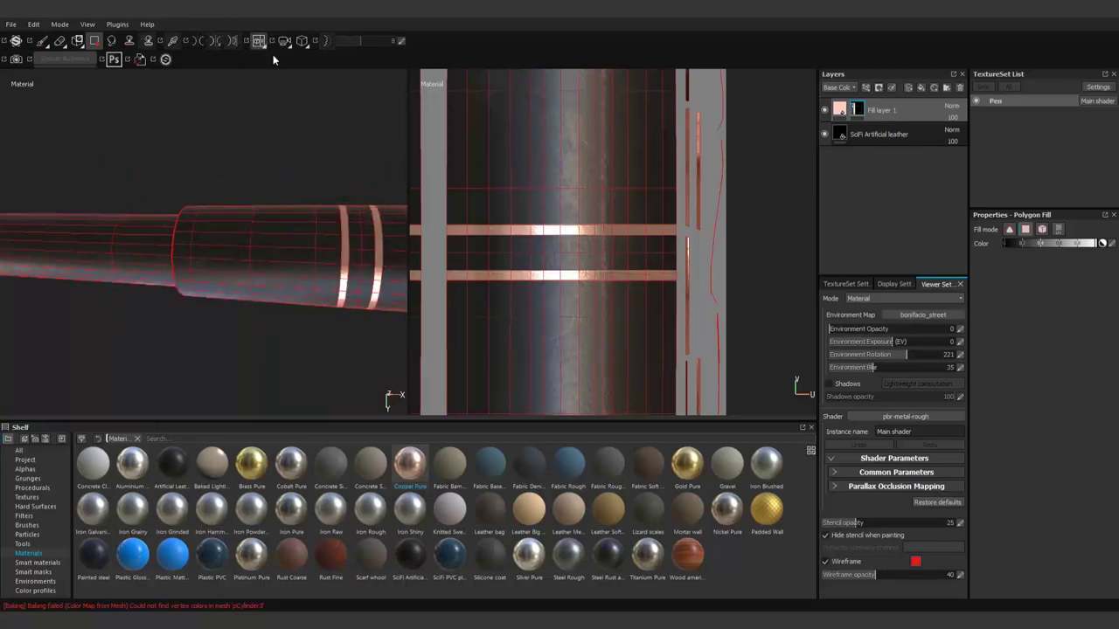
key("F2")
mouse_move(475, 357)
left_mouse_down("alt")
mouse_move(510, 288)
mouse_move(527, 312)
mouse_move(462, 383)
left_mouse_up("alt")
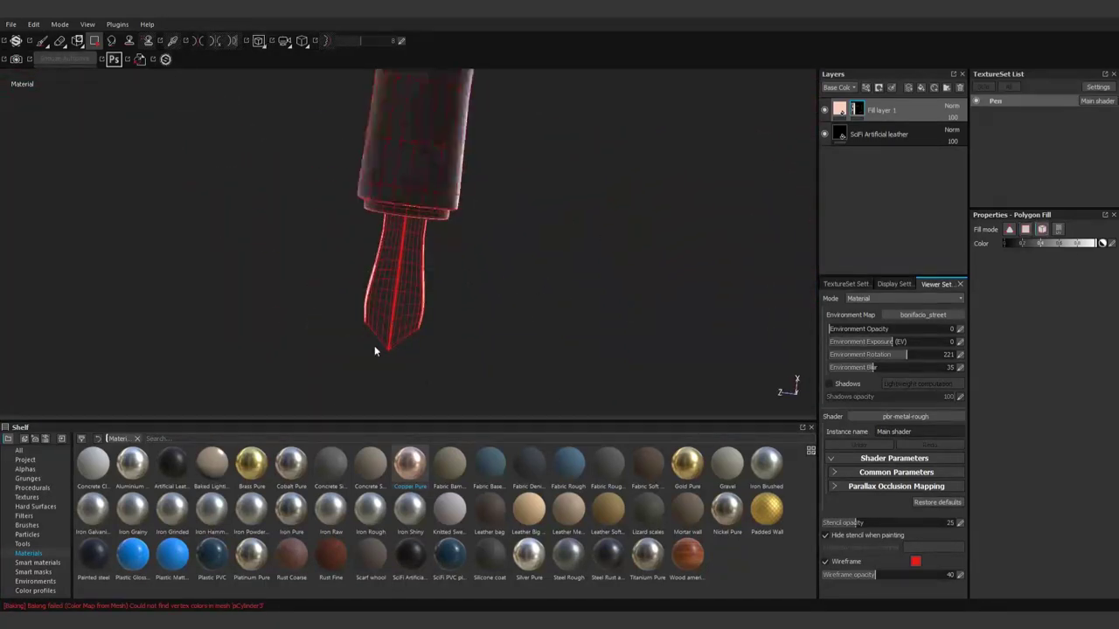
Fill the nib with copper in UV chunk mode, then switch to the Paint brush
mouse_move(374, 345)
left_mouse_down("alt")
mouse_move(457, 114)
mouse_move(515, 315)
left_mouse_up("alt")
left_click(1057, 229)
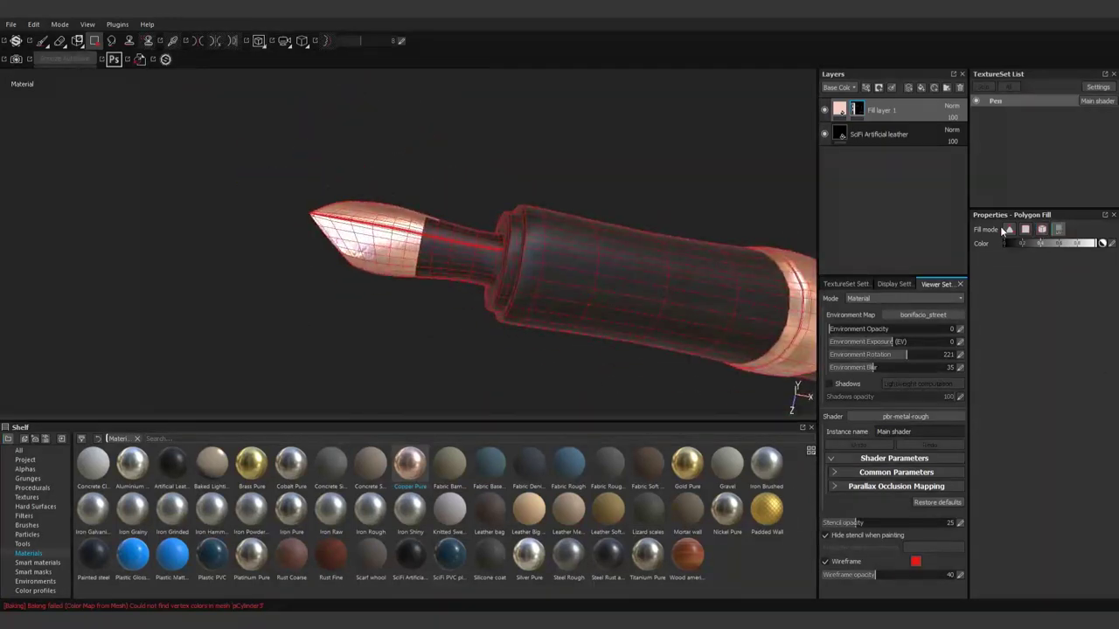
mouse_move(417, 273)
left_mouse_down("alt")
mouse_move(512, 267)
mouse_move(378, 371)
mouse_move(429, 204)
mouse_move(210, 170)
mouse_move(379, 352)
mouse_move(466, 320)
mouse_move(490, 332)
left_mouse_up("alt")
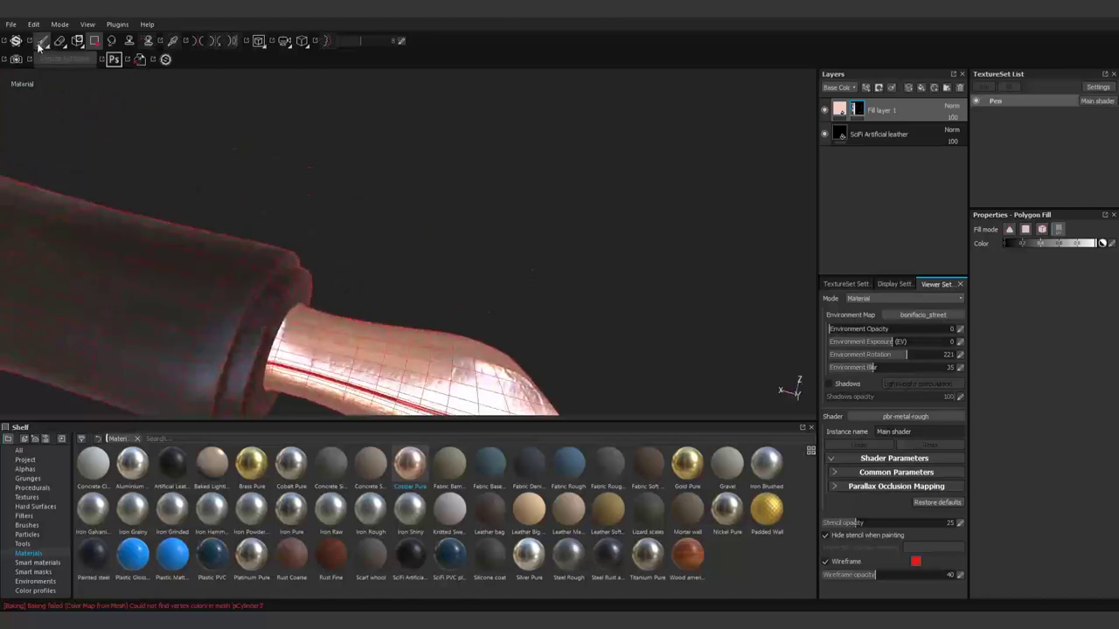
key("1")
right_click_drag(489, 332, 586, 327, "alt")
left_click_drag(587, 327, 586, 327, "alt")
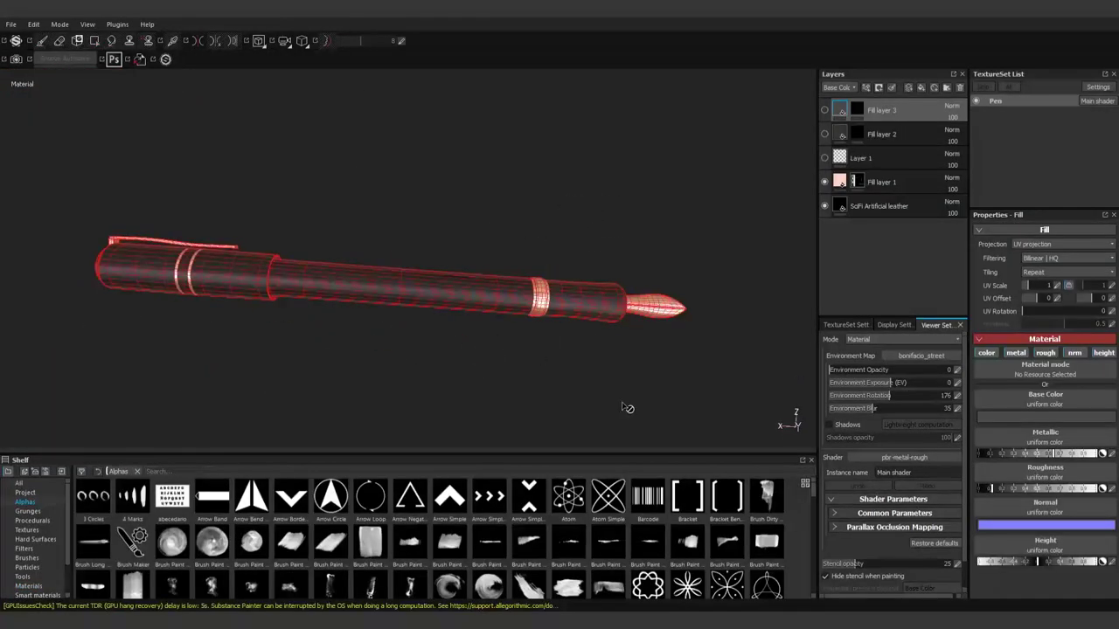
mouse_move(624, 408)
left_mouse_down("alt")
mouse_move(603, 301)
mouse_move(634, 392)
left_mouse_up("alt")
scroll(492, 259, "up", 5)
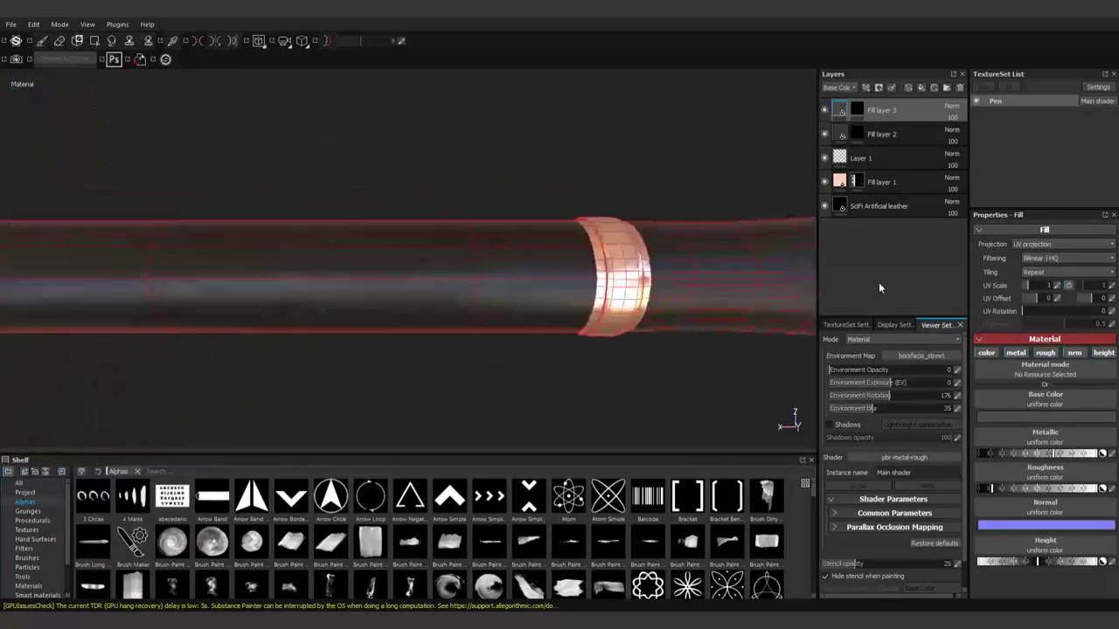
On Fill layer 3's mask, polygon-fill a dark vertical strip down the copper ring
left_click(857, 111)
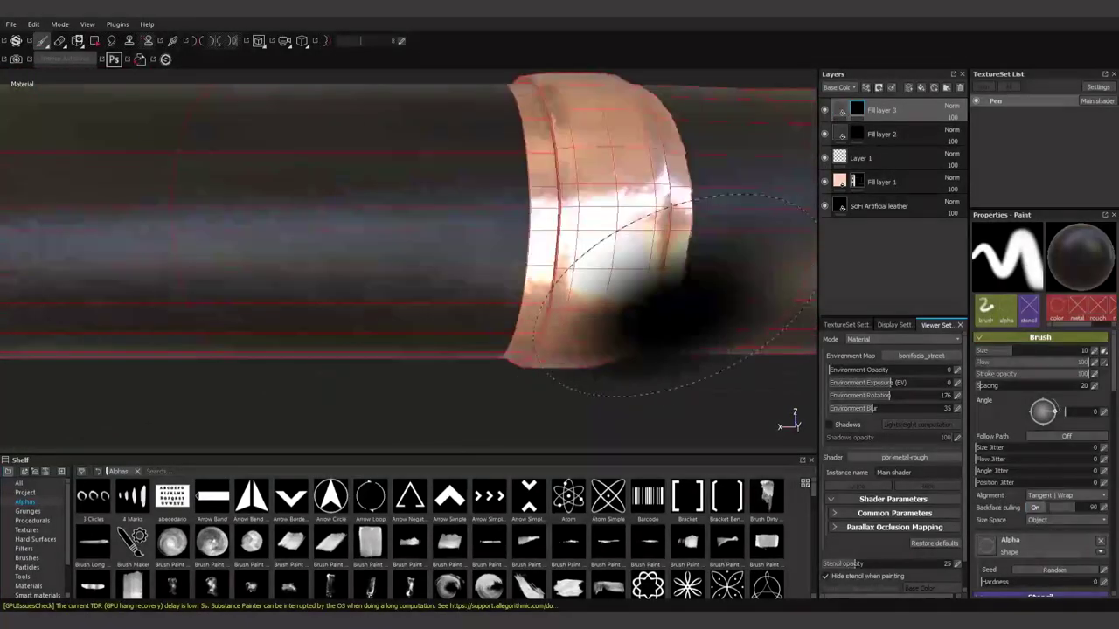
key("4")
mouse_move(500, 305)
left_mouse_down()
mouse_move(496, 204)
mouse_move(472, 359)
left_mouse_up()
mouse_move(472, 358)
left_mouse_down("alt")
mouse_move(577, 390)
mouse_move(572, 345)
left_mouse_up("alt")
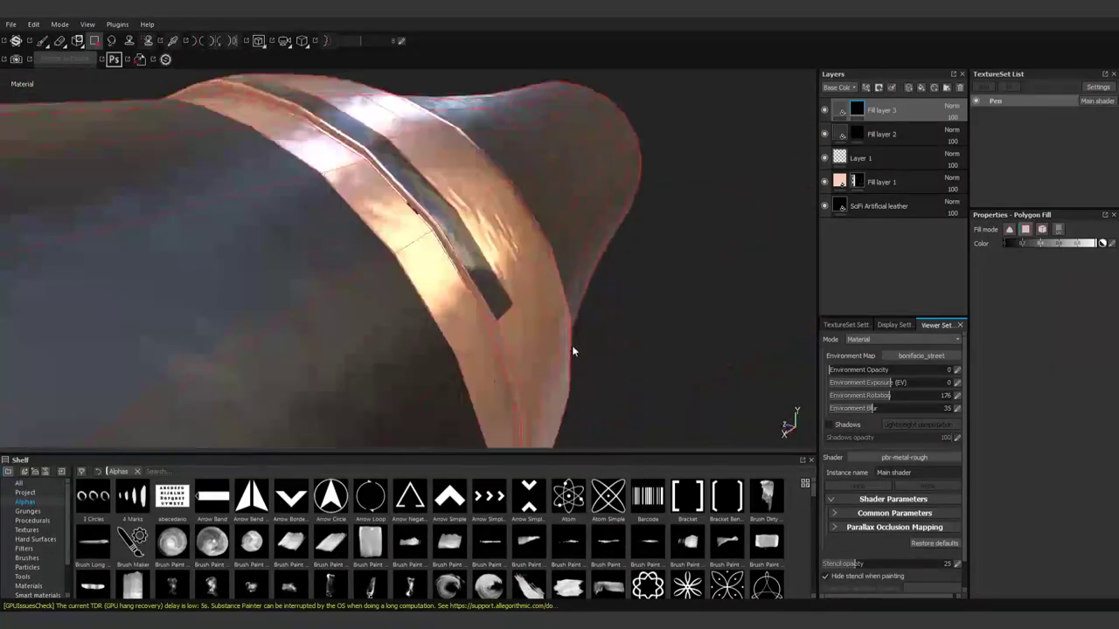
scroll(572, 345, "up", 5)
In the split UV view, darken another ring face, then remove the stray dark face
key("F1")
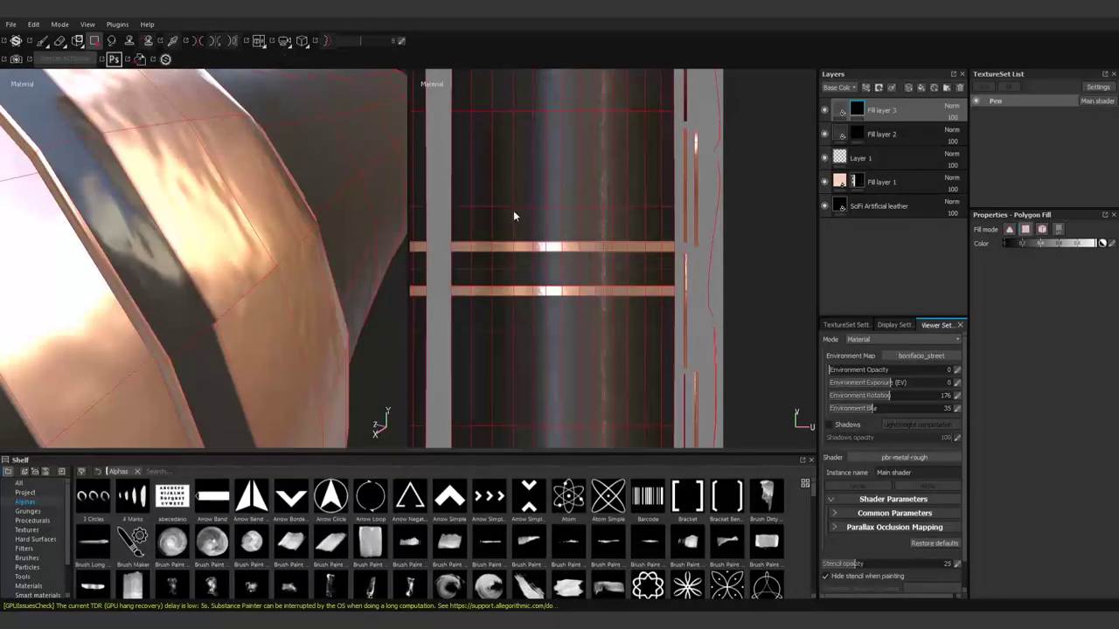
scroll(513, 210, "down", 3)
scroll(519, 266, "down", 2)
scroll(519, 267, "up", 2)
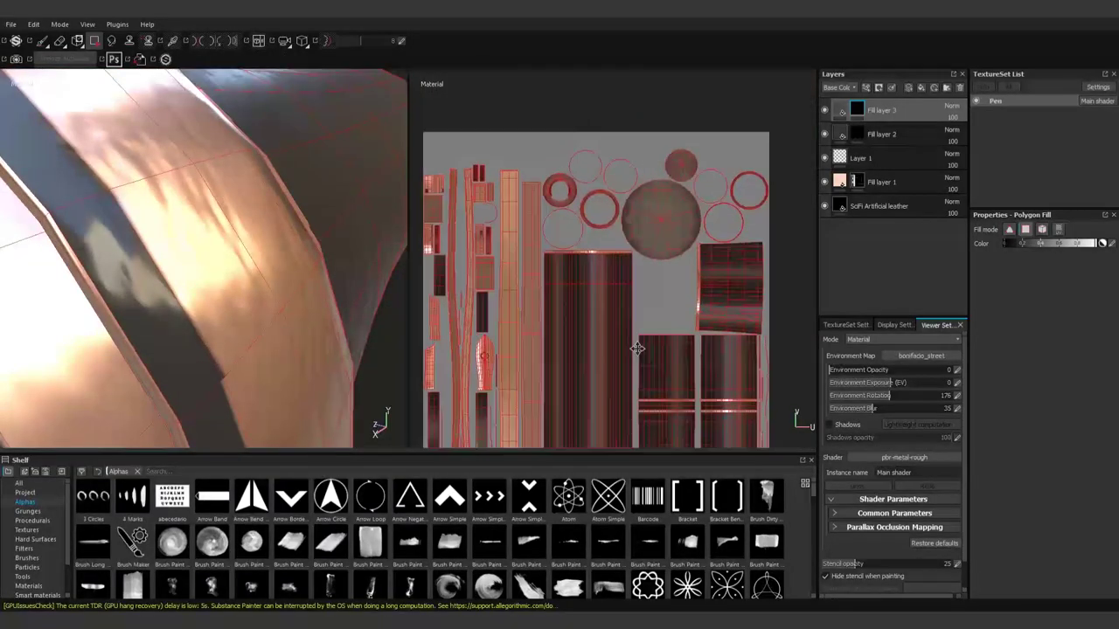
scroll(520, 267, "up", 2)
mouse_move(222, 392)
left_mouse_down("alt")
mouse_move(164, 291)
mouse_move(300, 379)
mouse_move(289, 257)
mouse_move(196, 314)
mouse_move(305, 236)
mouse_move(216, 296)
left_mouse_up("alt")
scroll(616, 244, "down", 2)
left_click_drag(288, 288, 260, 276, "alt")
left_click(260, 275)
scroll(557, 161, "up", 1)
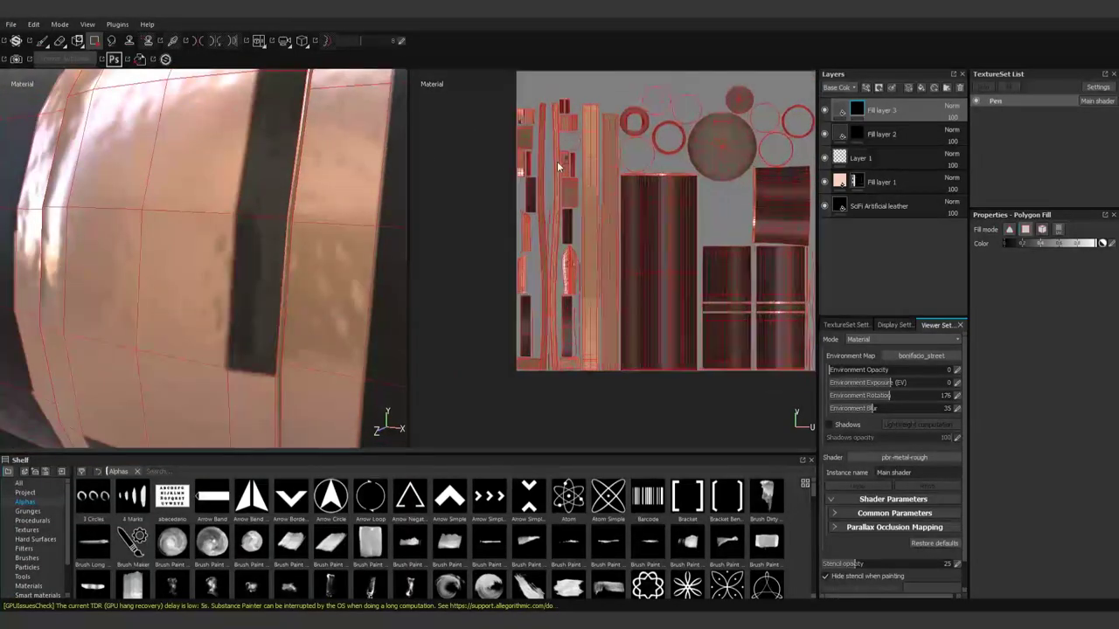
scroll(647, 249, "up", 3)
scroll(597, 220, "up", 2)
scroll(245, 347, "down", 3)
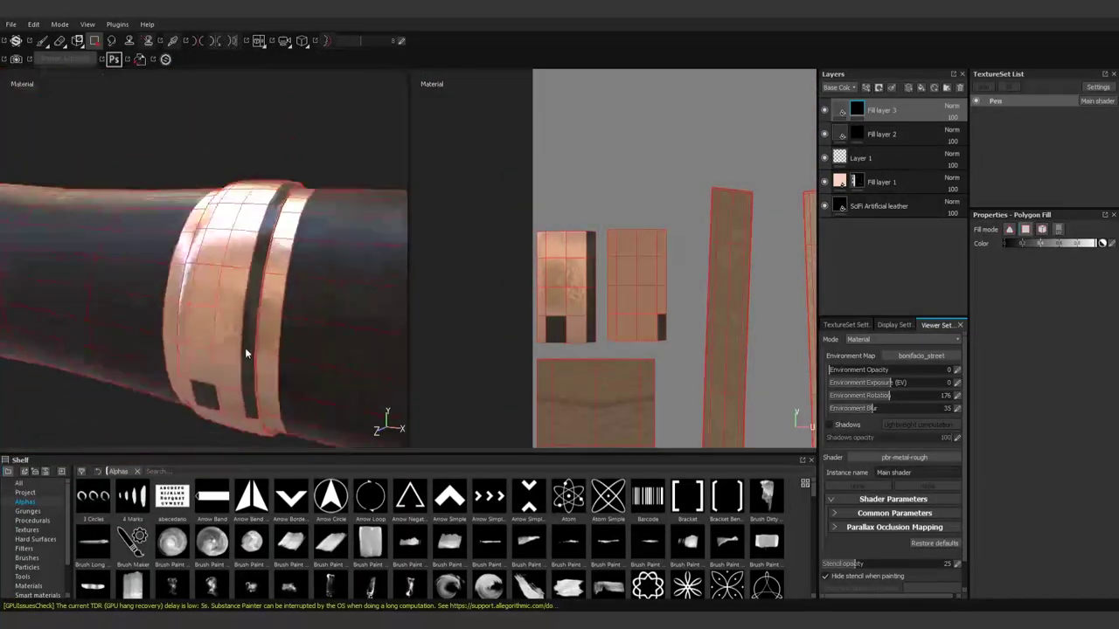
left_click_drag(245, 347, 501, 359, "alt")
key("x")
left_click(562, 343)
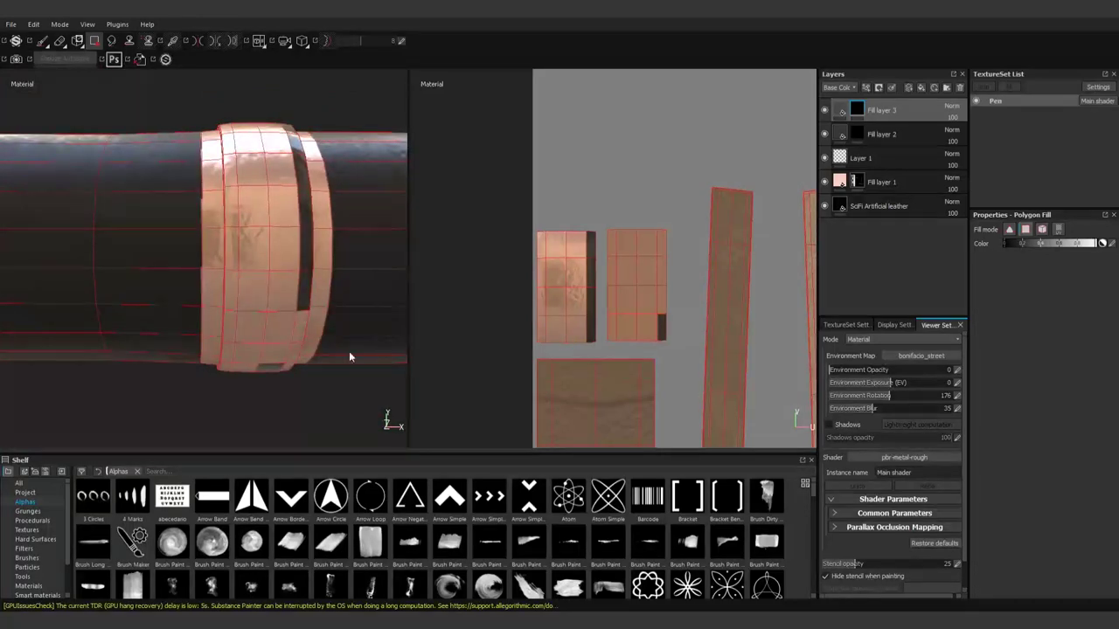
Fill the right edge and left strips of the ring's UV islands dark
left_click_drag(350, 354, 384, 110, "alt")
mouse_move(322, 314)
left_mouse_down("alt")
mouse_move(326, 354)
mouse_move(279, 229)
mouse_move(246, 295)
mouse_move(324, 318)
left_mouse_up("alt")
left_click(662, 243)
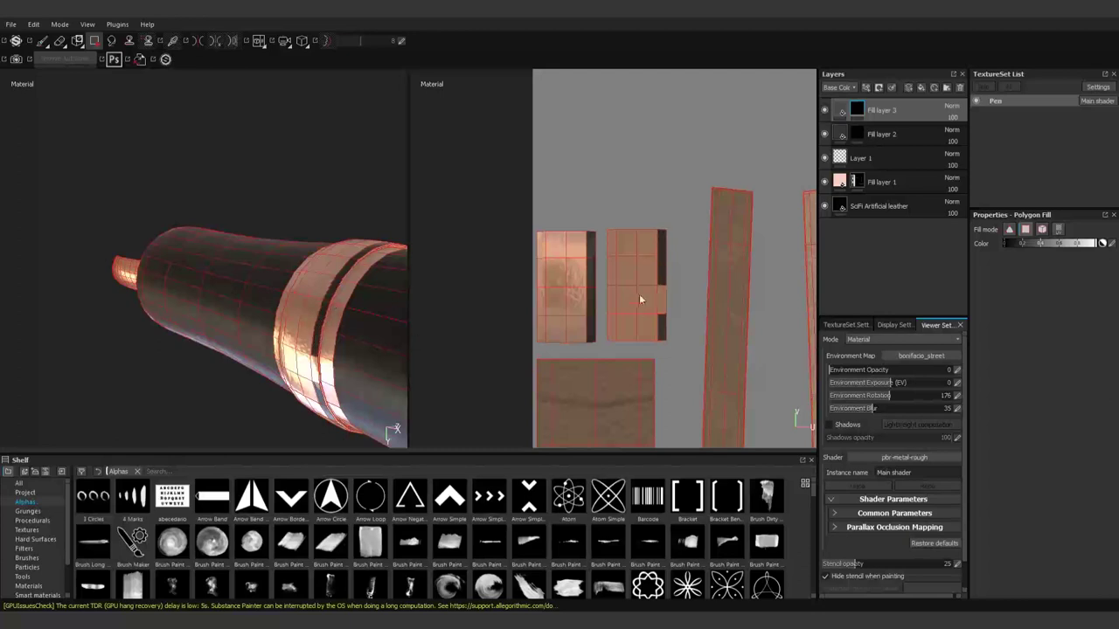
left_click(662, 301)
left_click(662, 336)
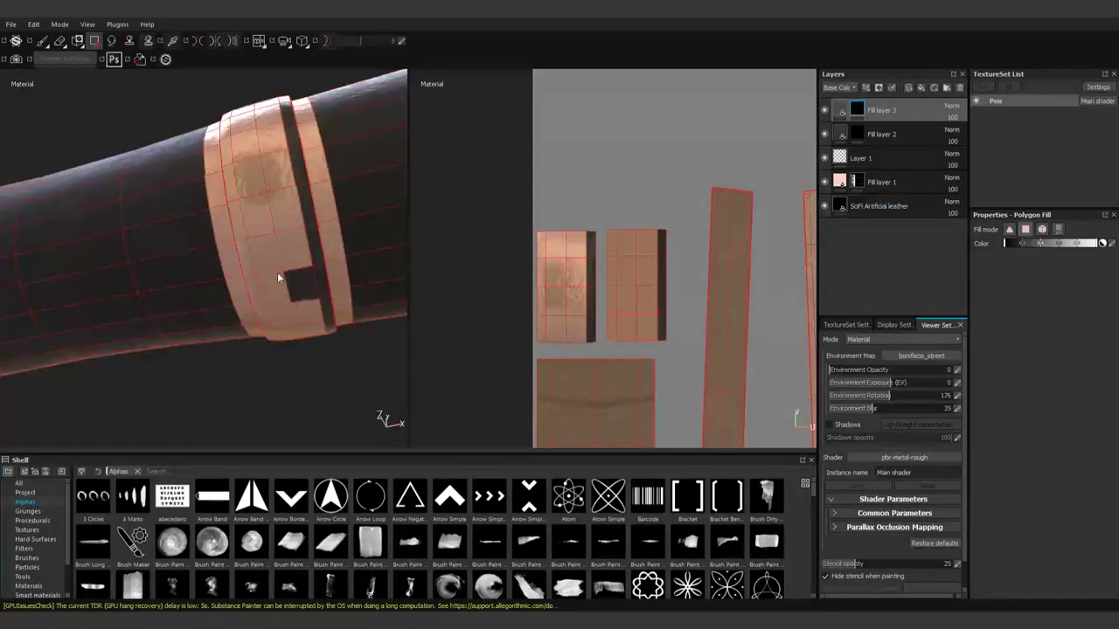
mouse_move(288, 262)
left_mouse_down("alt")
mouse_move(236, 142)
mouse_move(315, 262)
mouse_move(224, 295)
mouse_move(288, 263)
left_mouse_up("alt")
left_click(607, 299)
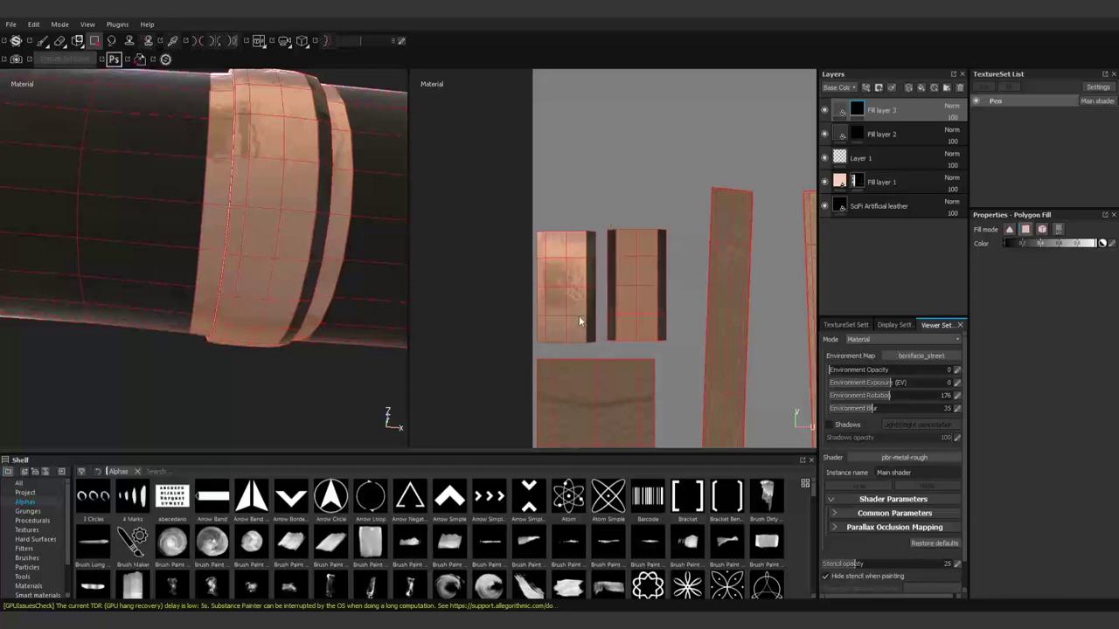
left_click(537, 280)
Enlarge the 3D view and shelf panel, then add a new paint layer
scroll(651, 354, "down", 3)
scroll(640, 322, "up", 3)
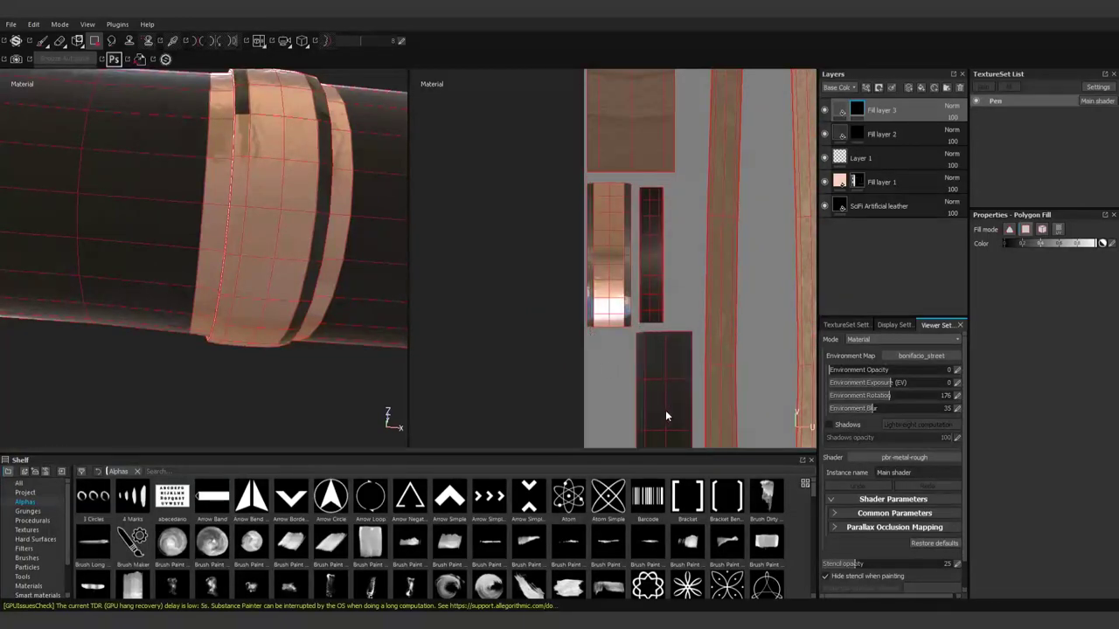
scroll(665, 409, "down", 2)
scroll(669, 309, "up", 3)
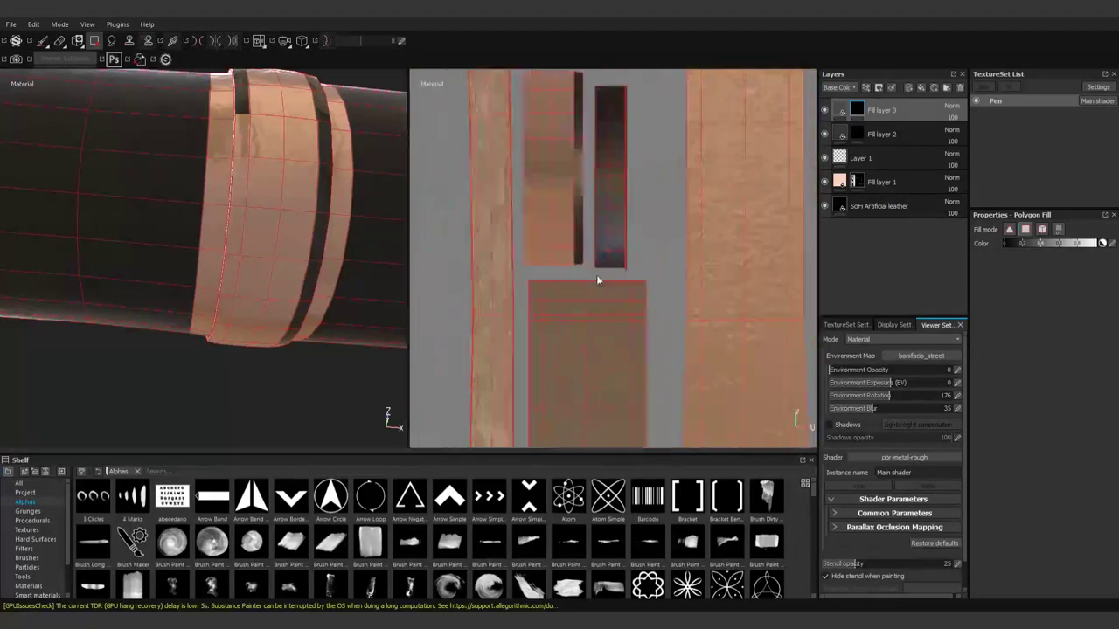
scroll(318, 285, "down", 3)
scroll(405, 329, "down", 2)
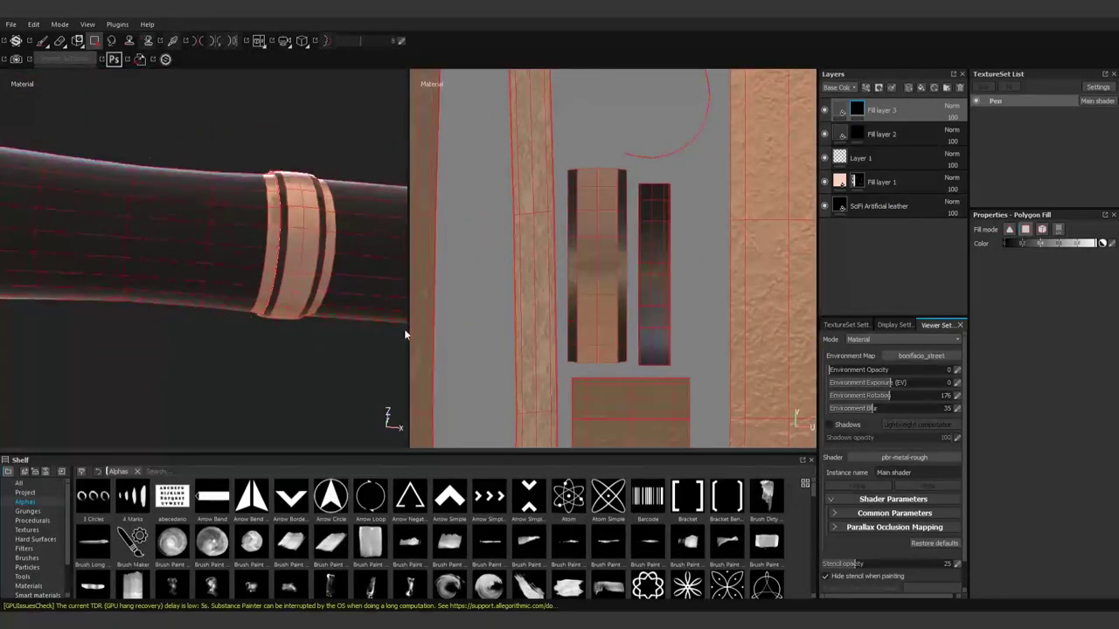
middle_click_drag(416, 251, 343, 391)
scroll(342, 391, "up", 2)
scroll(377, 387, "up", 2)
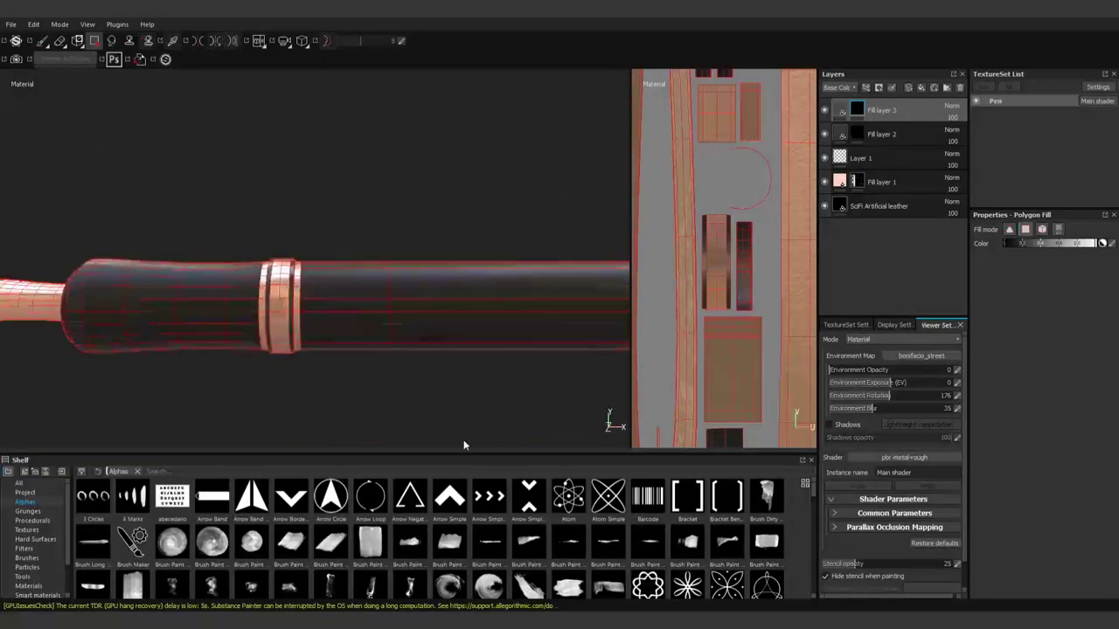
left_click_drag(462, 452, 462, 382)
left_click(900, 90)
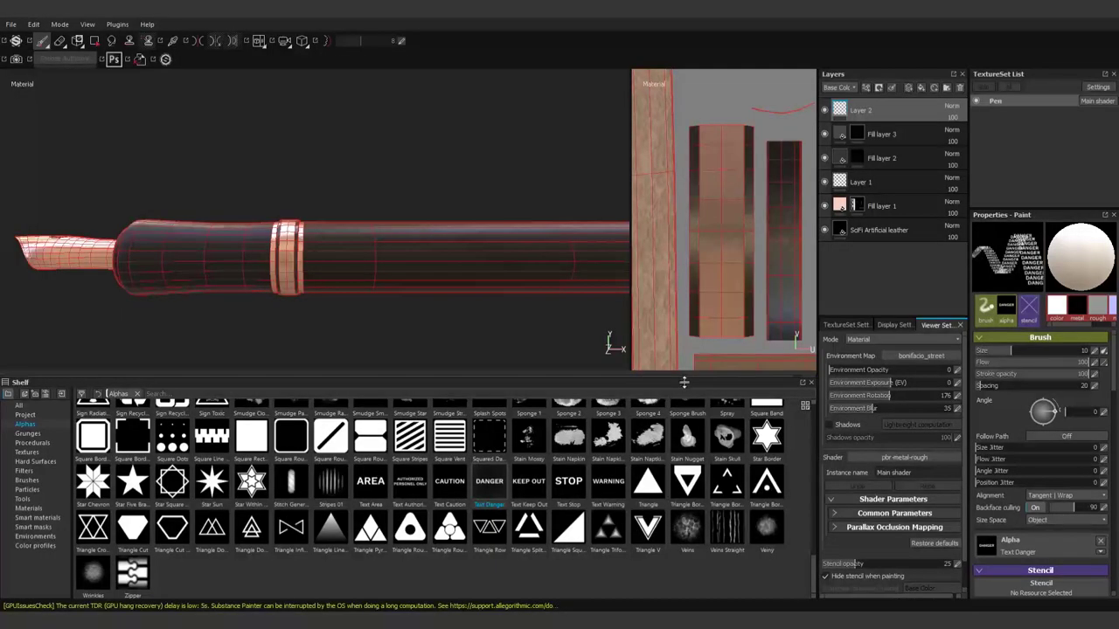
Enlarge the viewports and orbit the pen so the cap's copper band comes close
left_click_drag(684, 382, 684, 535)
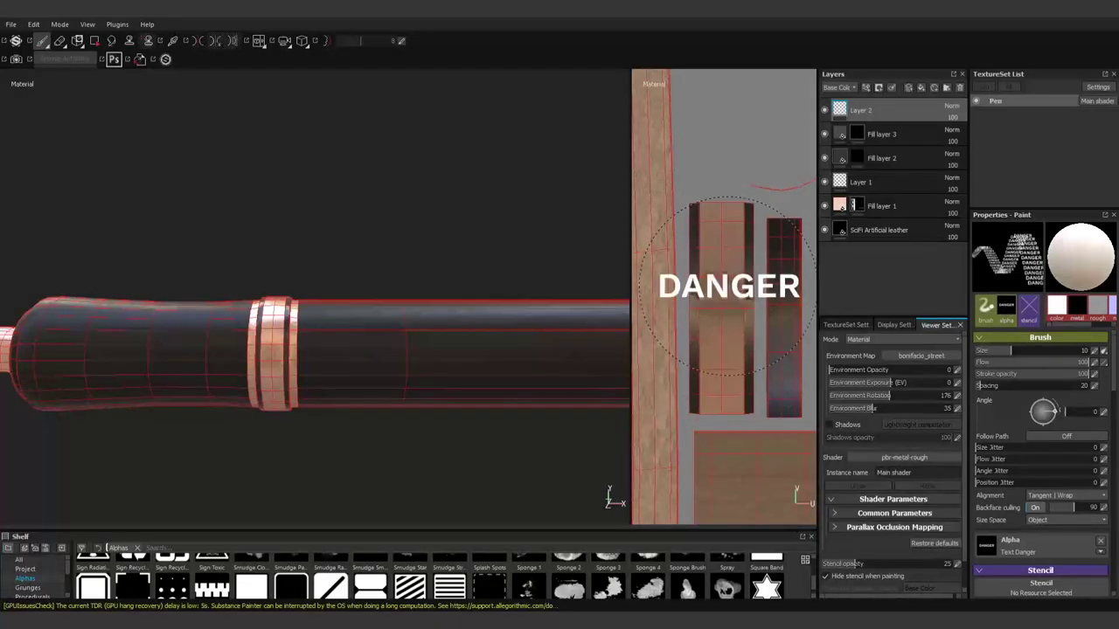
scroll(759, 385, "down", 2)
scroll(743, 419, "down", 2)
mouse_move(262, 378)
left_mouse_down("alt")
mouse_move(318, 472)
mouse_move(163, 357)
mouse_move(492, 374)
mouse_move(370, 389)
mouse_move(512, 437)
mouse_move(439, 423)
mouse_move(527, 435)
mouse_move(372, 324)
mouse_move(402, 395)
mouse_move(455, 368)
mouse_move(317, 280)
left_mouse_up("alt")
scroll(352, 350, "up", 5)
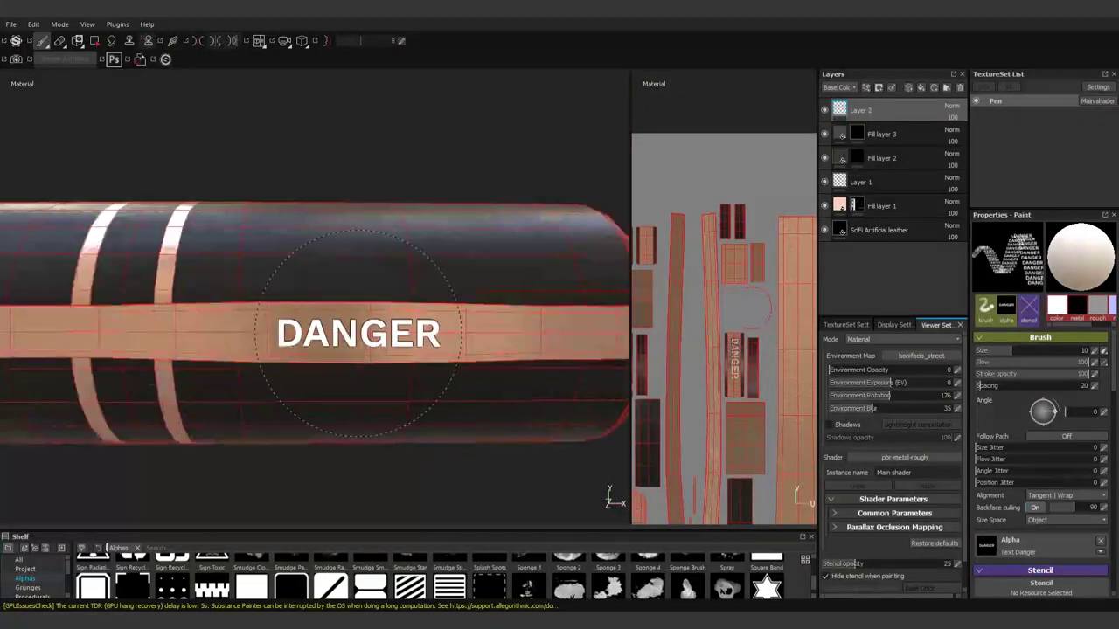
scroll(359, 332, "down", 3)
Pick the Text Area lettering alpha from the enlarged alpha library
mouse_move(515, 535)
left_mouse_down()
mouse_move(515, 346)
mouse_move(515, 534)
left_mouse_up()
left_click(370, 577)
scroll(529, 367, "up", 2)
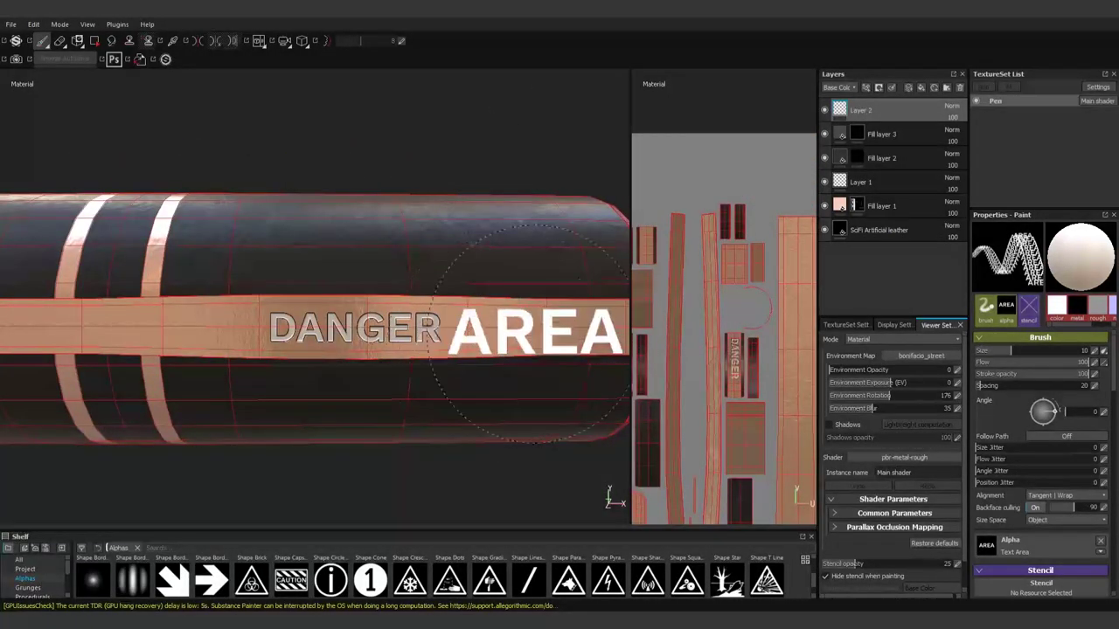
scroll(529, 332, "down", 2)
scroll(436, 325, "up", 3)
scroll(437, 324, "down", 3)
scroll(434, 301, "down", 2)
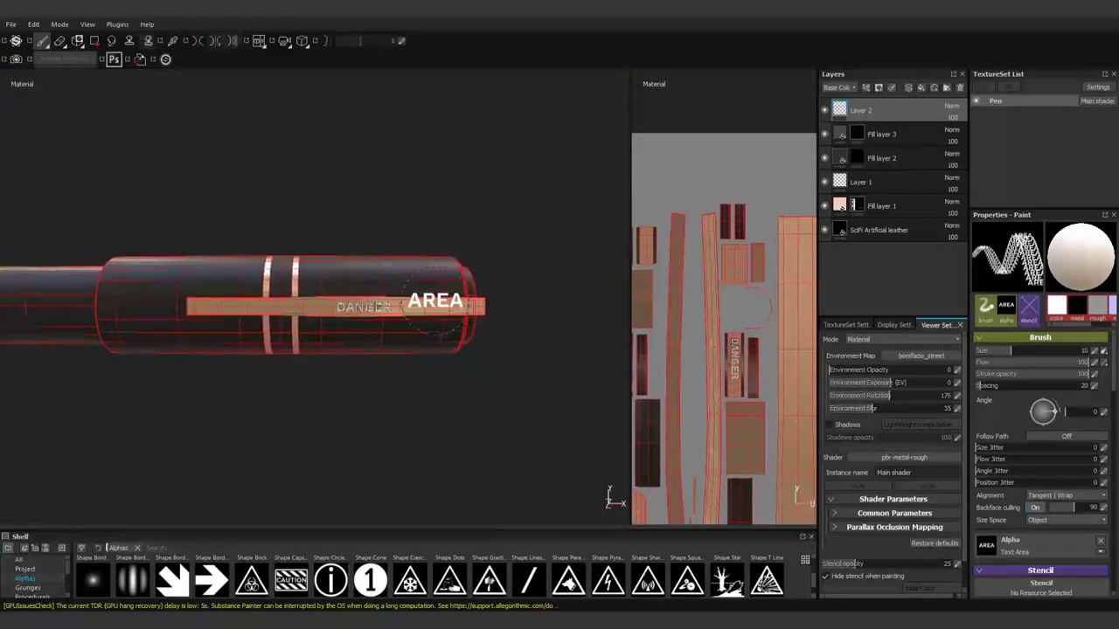
scroll(435, 327, "up", 2)
scroll(414, 320, "up", 2)
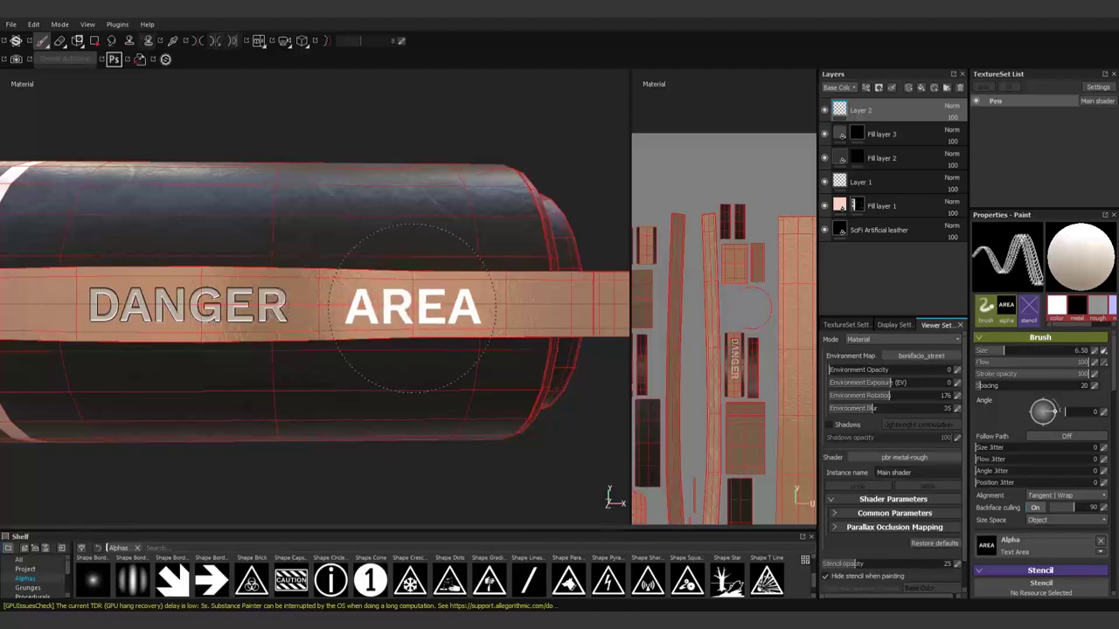
Turn the pen to bring the copper rings into view and enlarge the alpha library
mouse_move(414, 305)
left_mouse_down("alt")
mouse_move(499, 437)
mouse_move(175, 297)
mouse_move(403, 332)
left_mouse_up("alt")
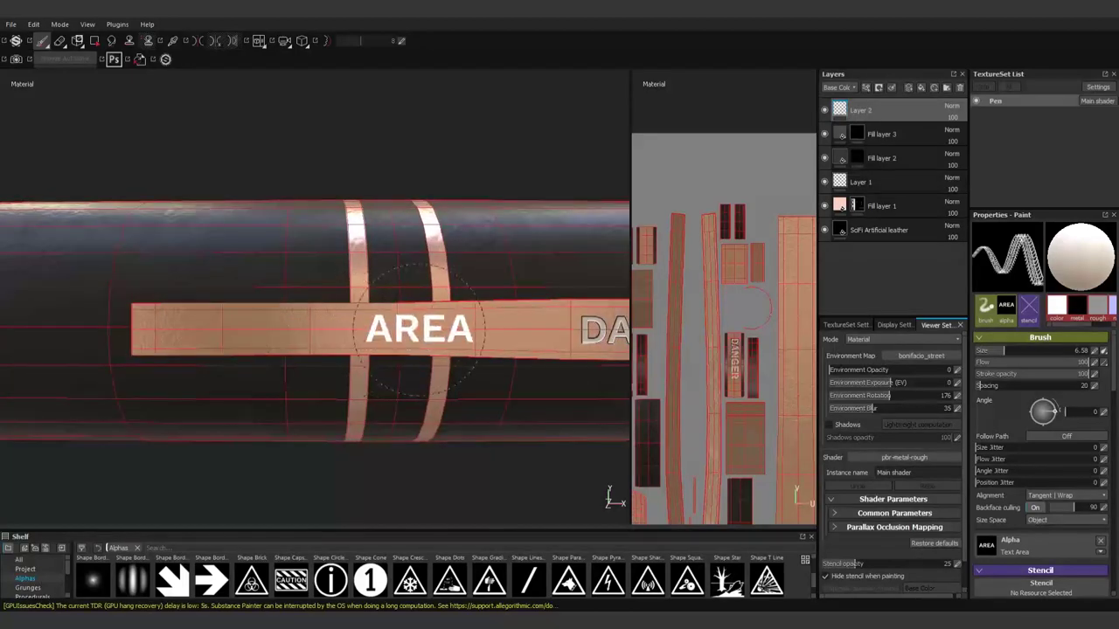
scroll(418, 328, "down", 3)
scroll(425, 454, "down", 1)
left_click_drag(427, 533, 385, 275)
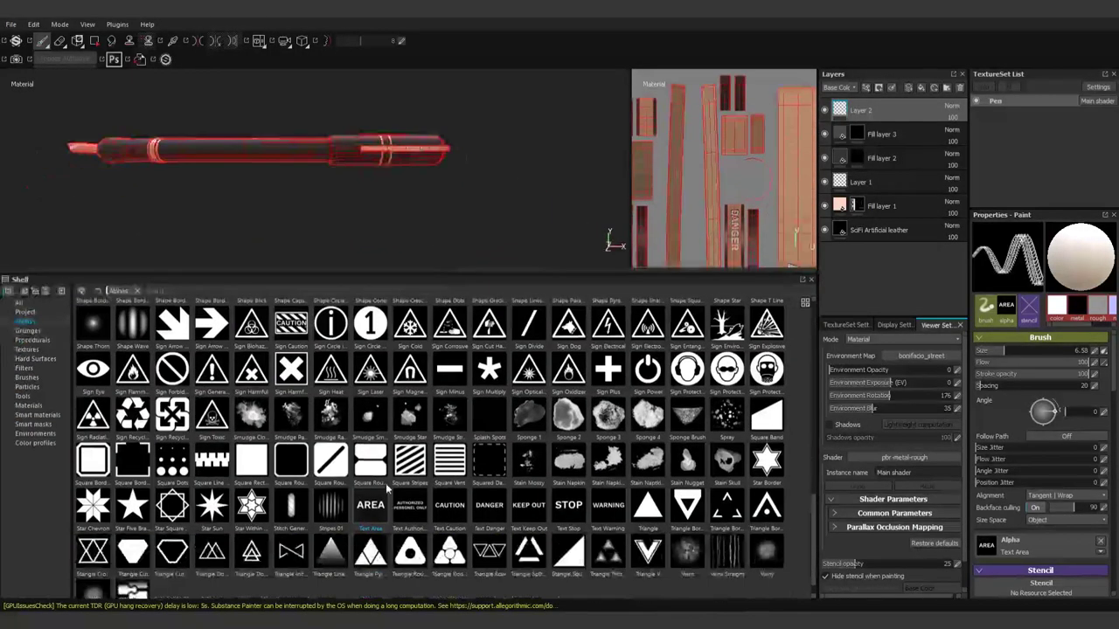
Select the Square Vent striped alpha in the shelf
scroll(385, 483, "down", 1)
scroll(402, 498, "up", 8)
scroll(420, 524, "down", 2)
scroll(430, 535, "down", 6)
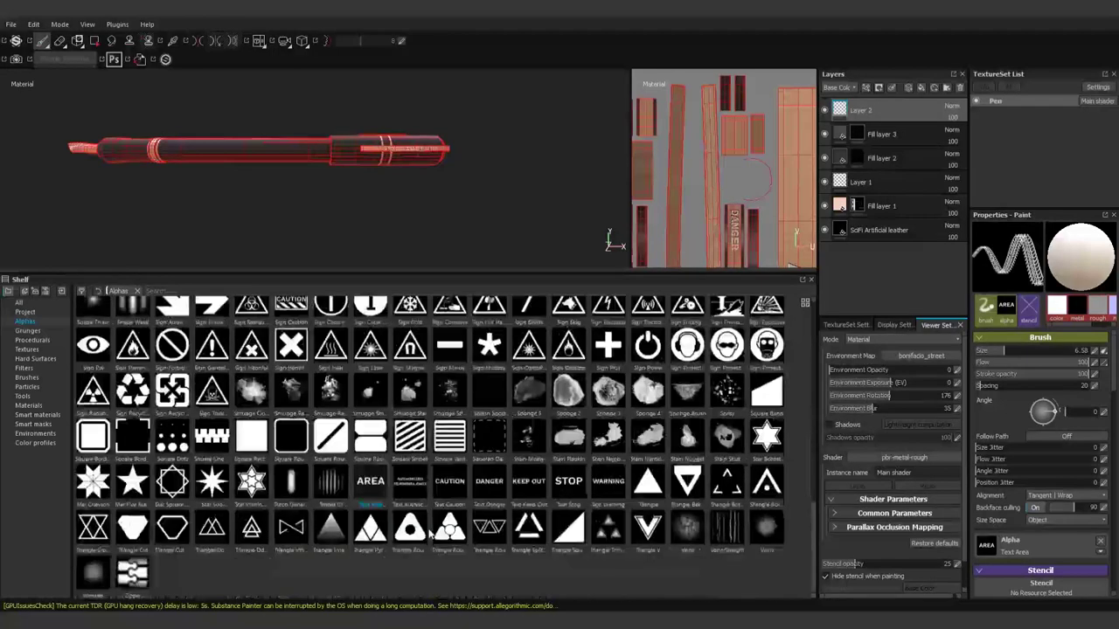
left_click(439, 443)
Orbit the pen from the AREA band to the tip with the cap facing right, then enlarge the alpha library
left_click_drag(419, 274, 420, 531)
middle_click_drag(427, 394, 532, 457, "alt")
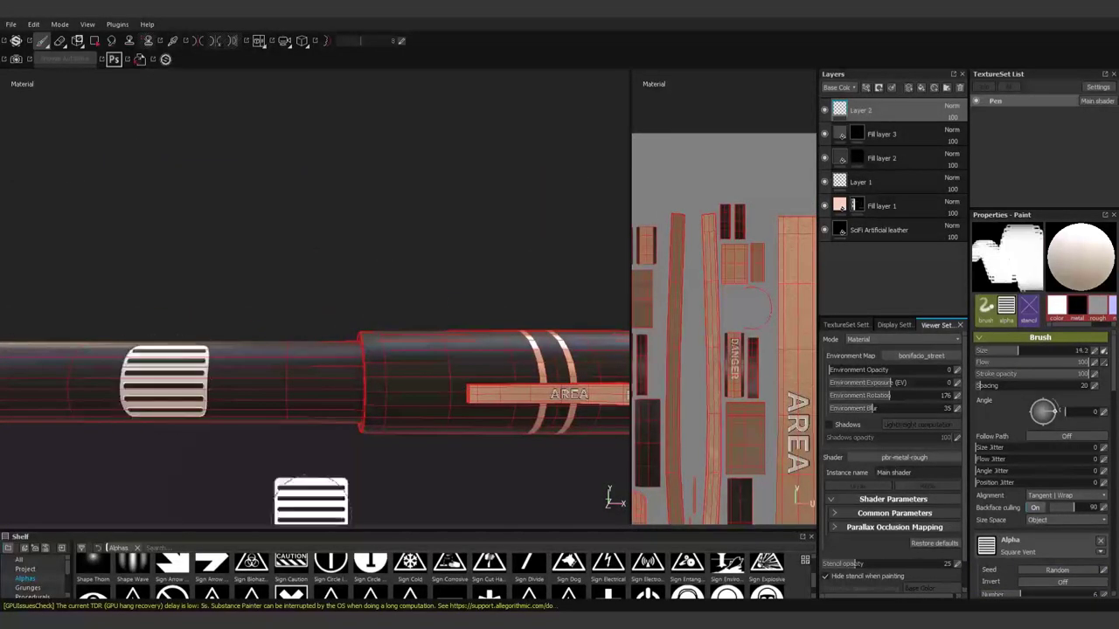
scroll(350, 490, "down", 3)
mouse_move(367, 481)
left_mouse_down("alt")
mouse_move(495, 439)
mouse_move(38, 290)
left_mouse_up("alt")
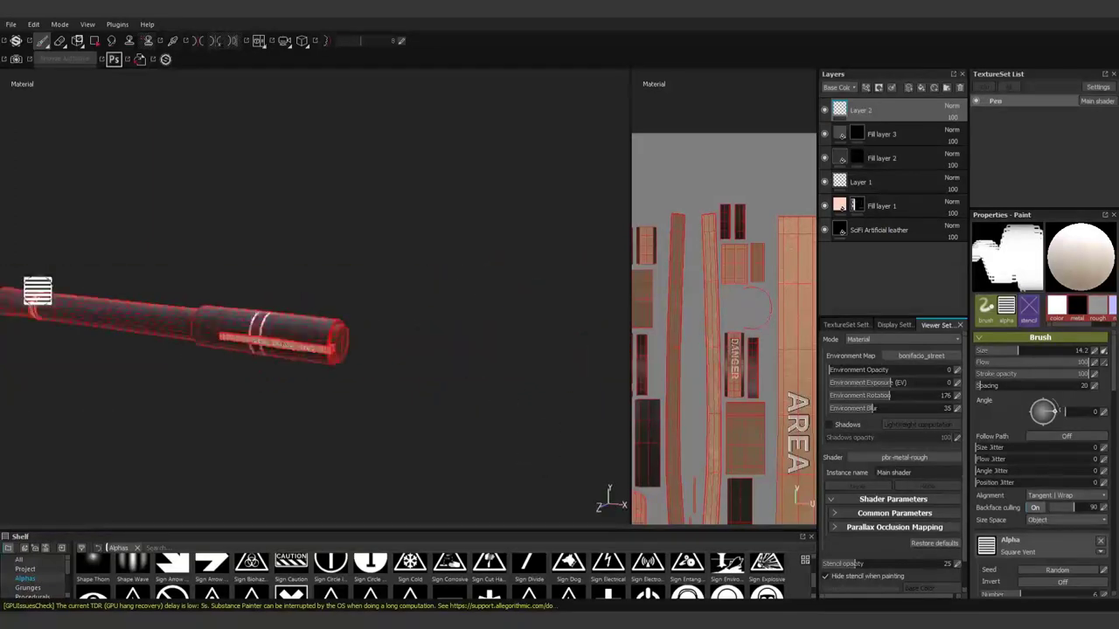
scroll(412, 417, "up", 3)
scroll(1027, 544, "down", 5)
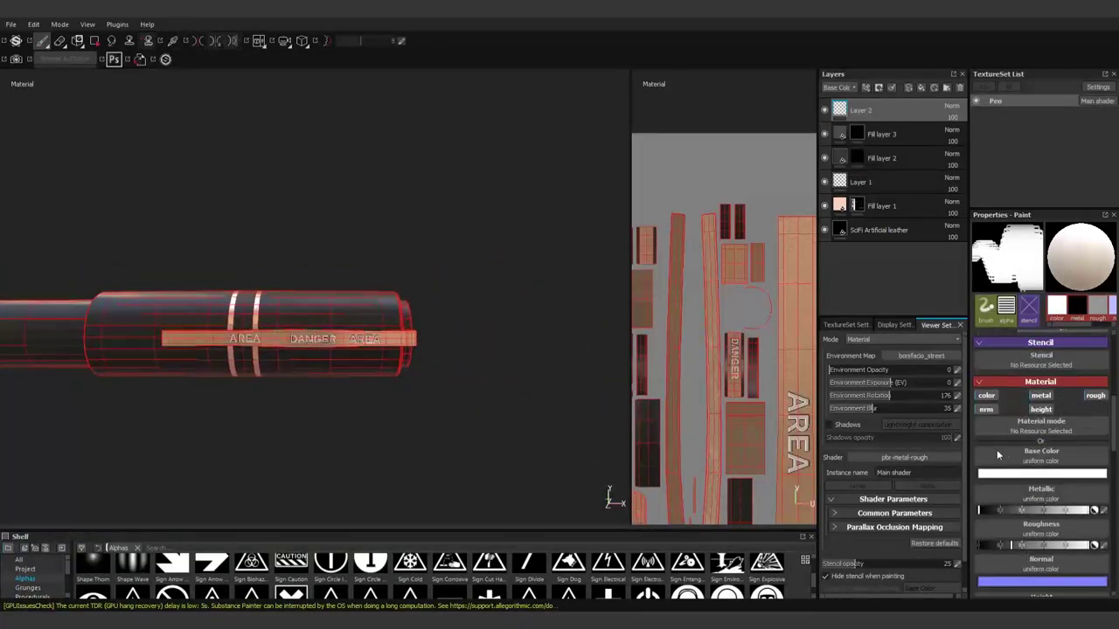
left_click_drag(232, 324, 250, 330, "alt")
scroll(382, 467, "down", 3)
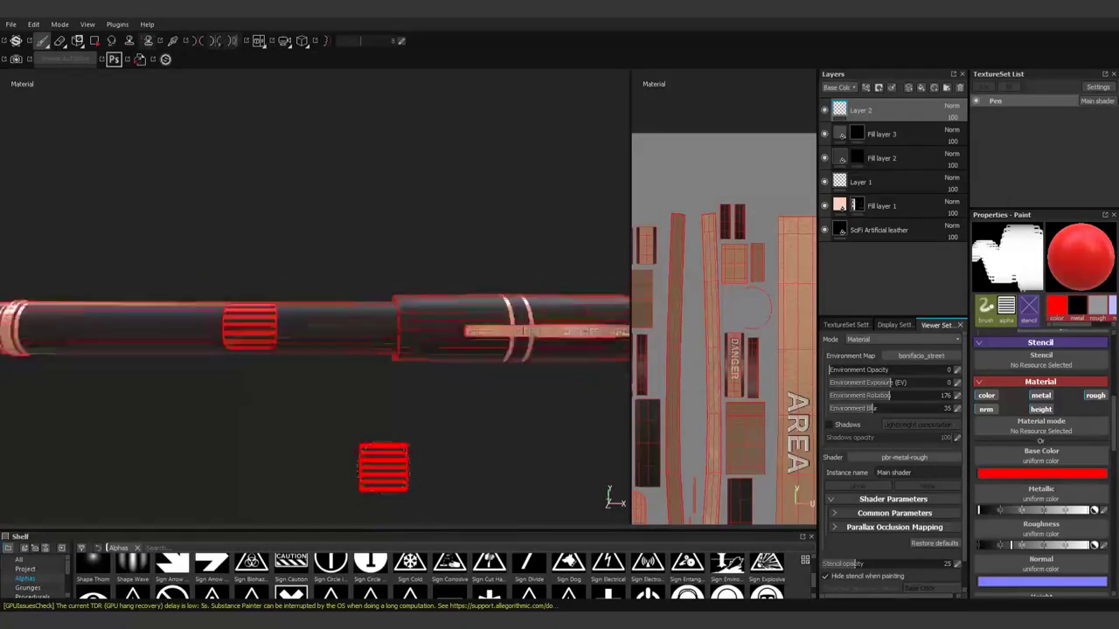
left_click_drag(446, 536, 450, 280)
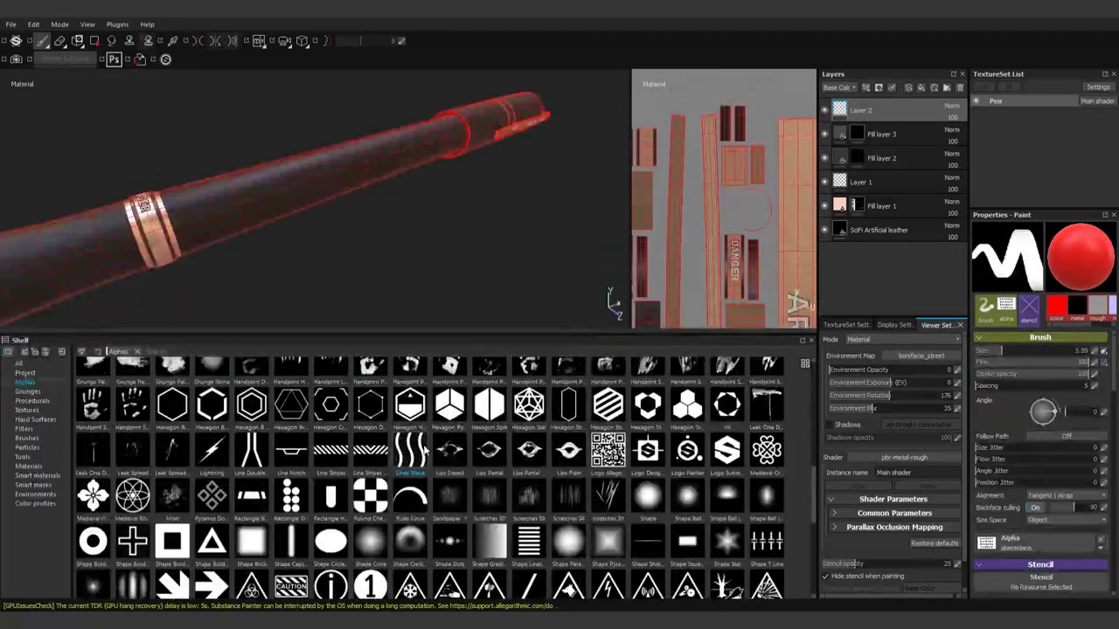
Stamp a red wave line along the barrel from a level side view, then undo it
left_click_drag(370, 262, 157, 223, "alt")
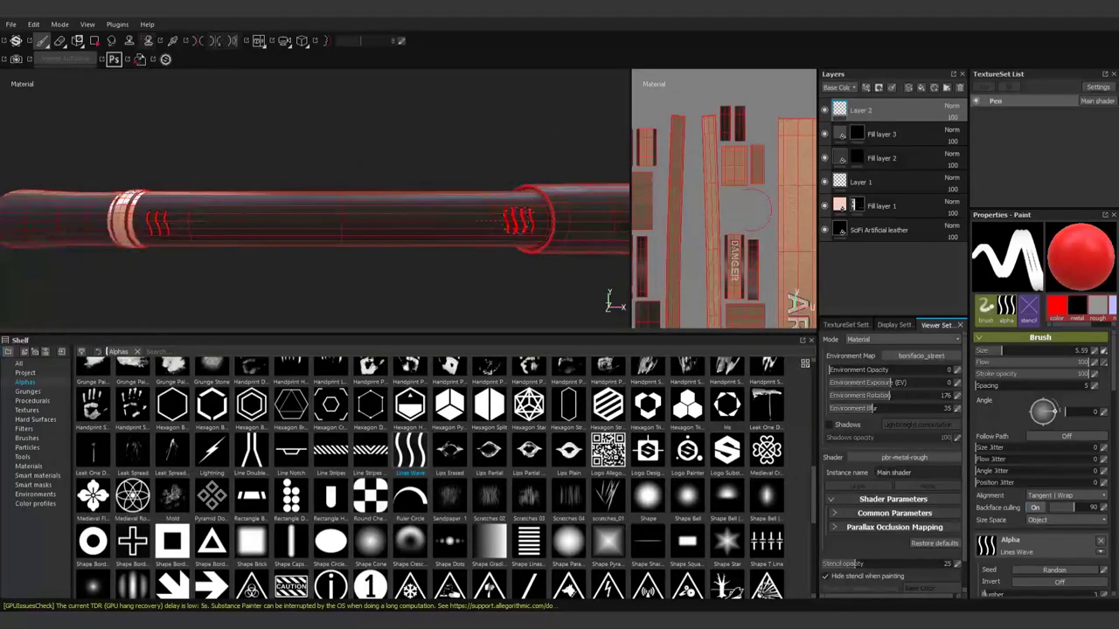
left_click(523, 221, "shift")
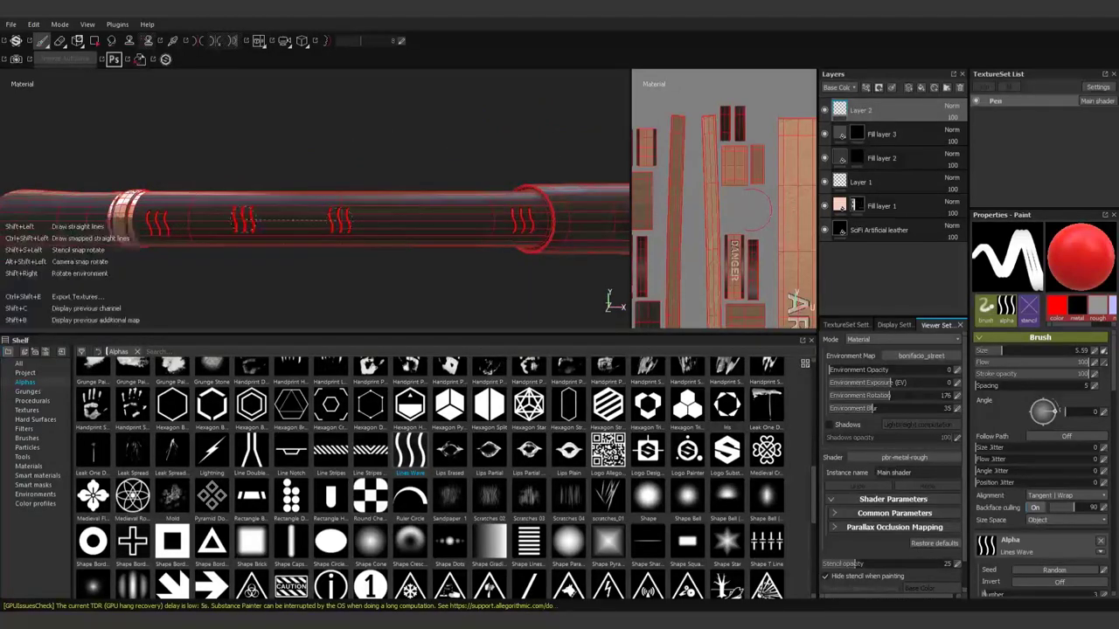
key("ctrl+z")
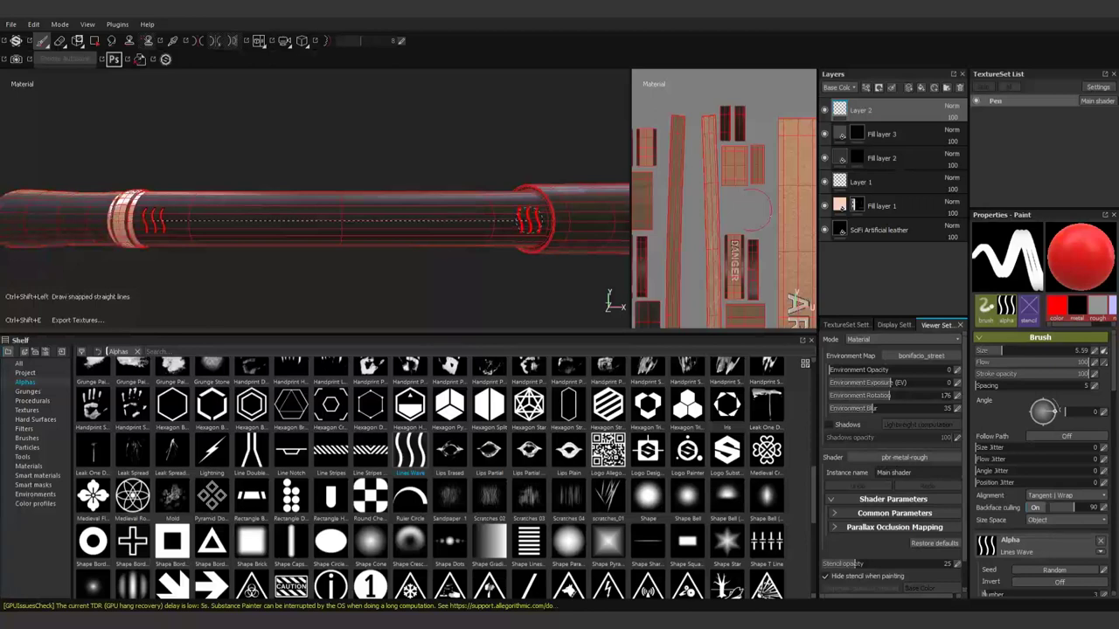
Frame the whole pen and orbit to a side view with the nib horizontal on the left
scroll(87, 274, "down", 3)
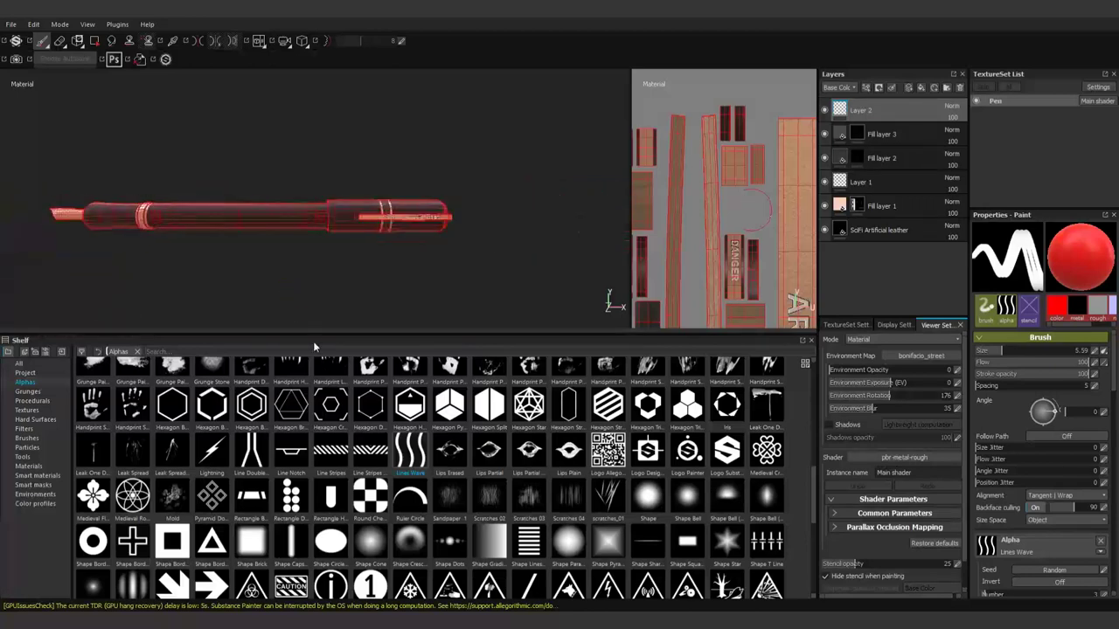
left_click_drag(317, 334, 317, 477)
mouse_move(358, 382)
left_mouse_down("alt")
mouse_move(211, 303)
mouse_move(237, 400)
mouse_move(518, 376)
mouse_move(370, 457)
mouse_move(281, 410)
mouse_move(225, 320)
mouse_move(398, 183)
left_mouse_up("alt")
key("f")
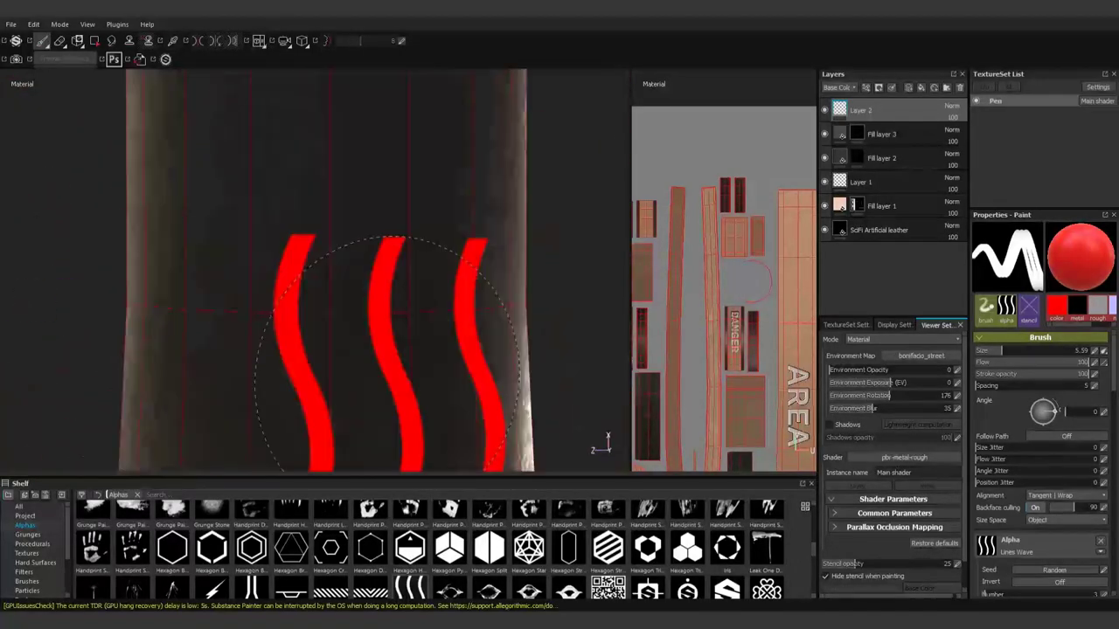
mouse_move(497, 403)
left_mouse_down("alt")
mouse_move(467, 387)
mouse_move(524, 314)
mouse_move(455, 385)
left_mouse_up("alt")
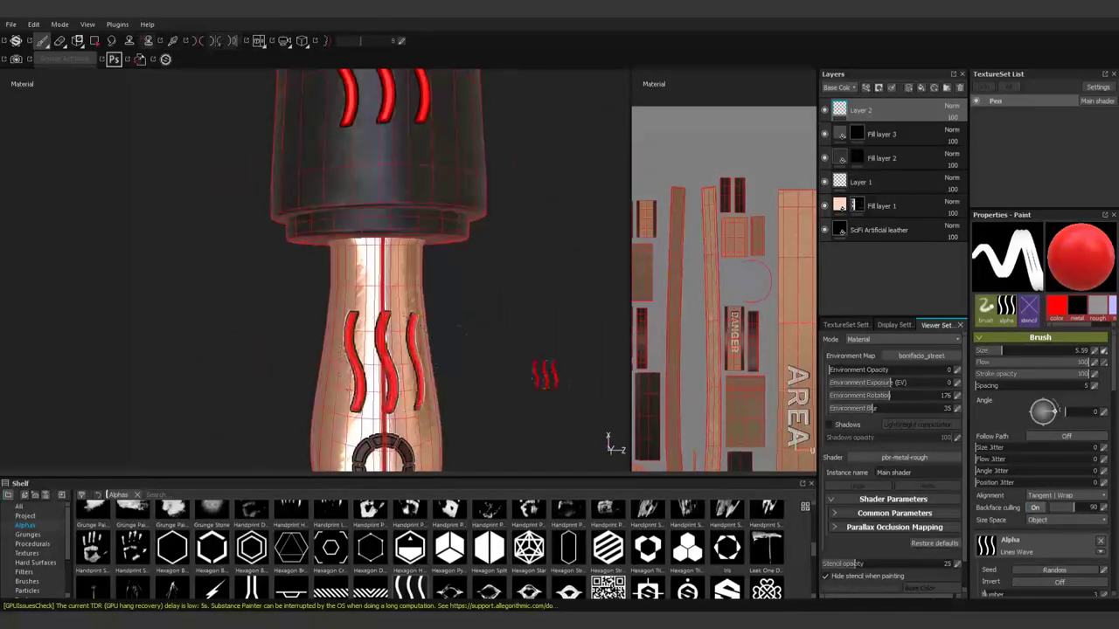
left_click_drag(544, 376, 489, 376, "alt")
left_click_drag(457, 483, 457, 347)
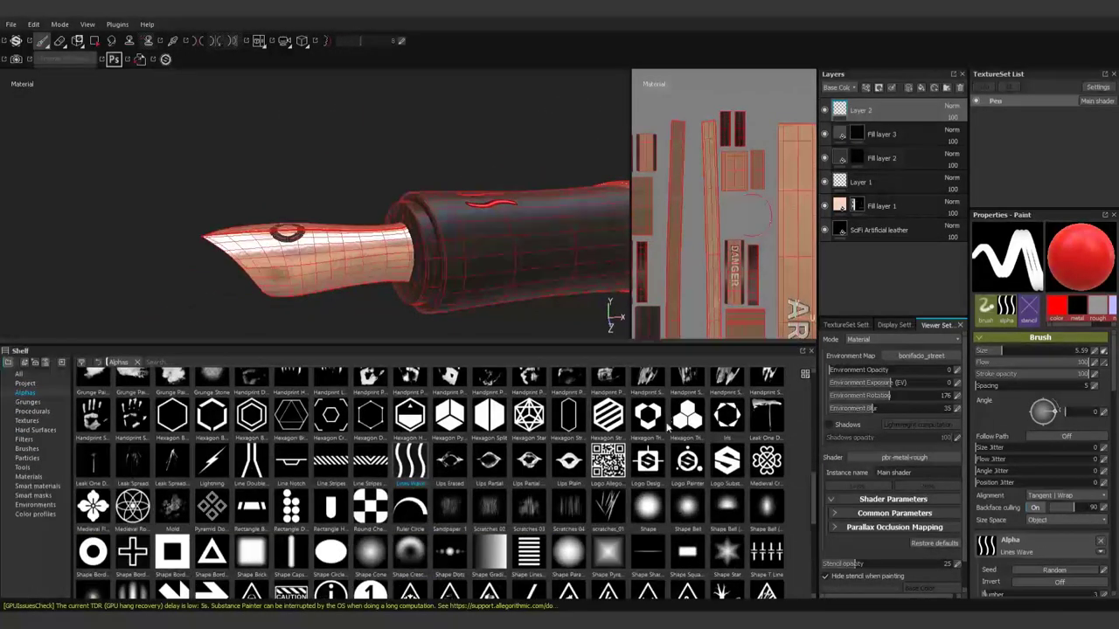
scroll(394, 480, "down", 2)
scroll(393, 480, "up", 2)
mouse_move(454, 288)
left_mouse_down("alt")
mouse_move(388, 310)
mouse_move(317, 241)
left_mouse_up("alt")
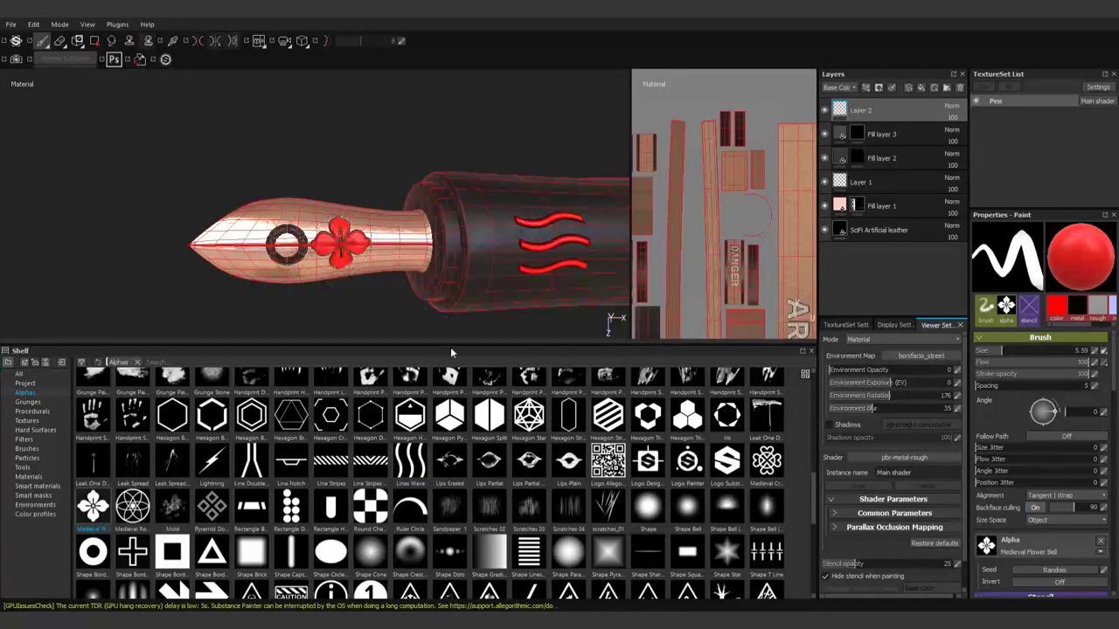
Orbit to a front close-up of the nib and hide the wireframe overlay
mouse_move(451, 341)
left_mouse_down("alt")
mouse_move(494, 117)
mouse_move(532, 242)
mouse_move(434, 293)
mouse_move(497, 233)
left_mouse_up("alt")
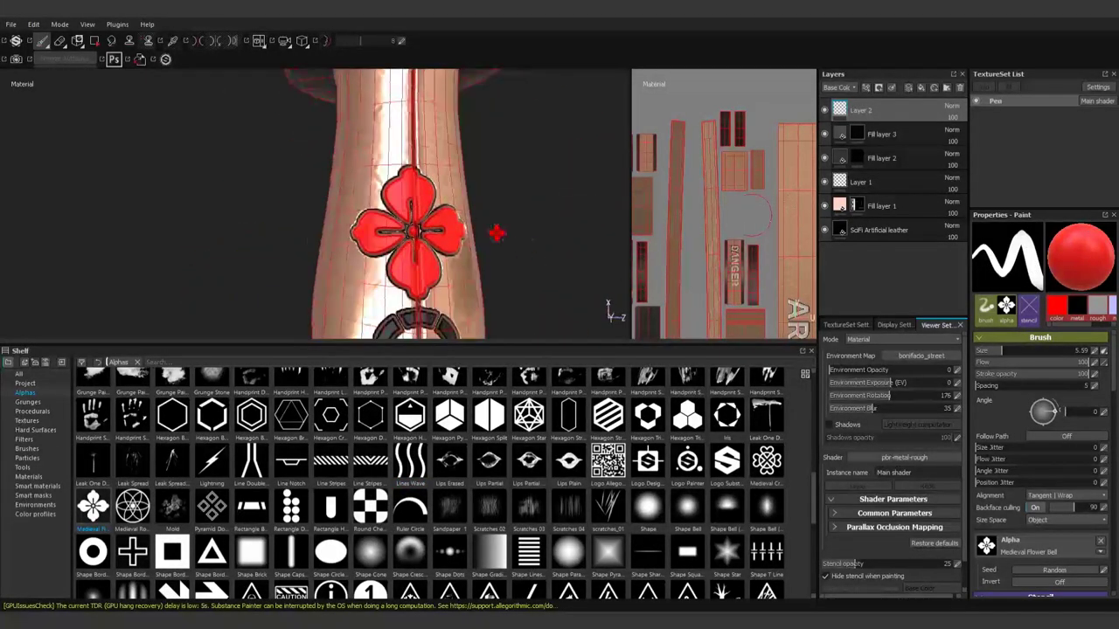
scroll(419, 229, "down", 5)
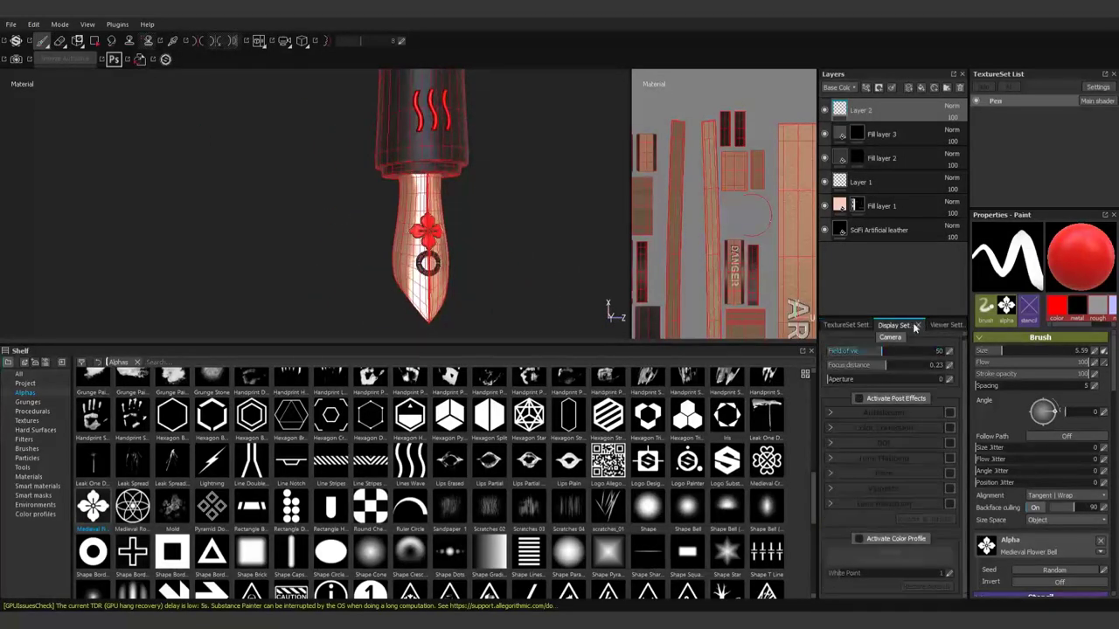
scroll(839, 559, "down", 1)
left_click(837, 573)
Orbit along the band to the pen's end cap and select the Fill layer 1 mask
left_click_drag(535, 350, 534, 531)
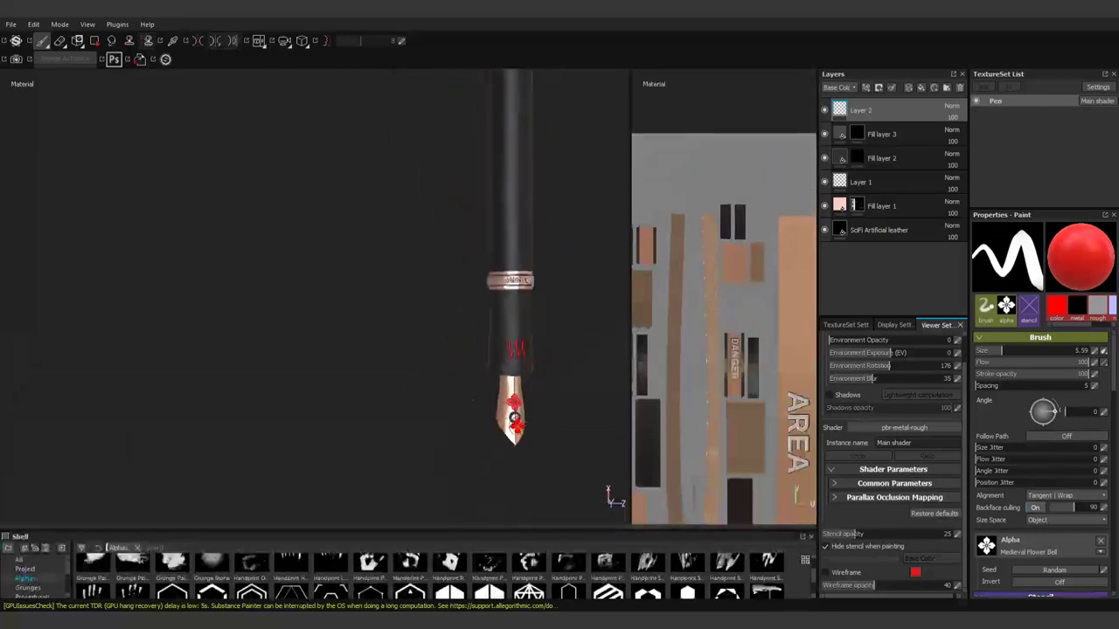
mouse_move(535, 489)
left_mouse_down("alt")
mouse_move(495, 390)
mouse_move(594, 384)
mouse_move(485, 396)
mouse_move(369, 312)
mouse_move(841, 209)
left_mouse_up("alt")
scroll(547, 369, "up", 3)
scroll(548, 370, "up", 3)
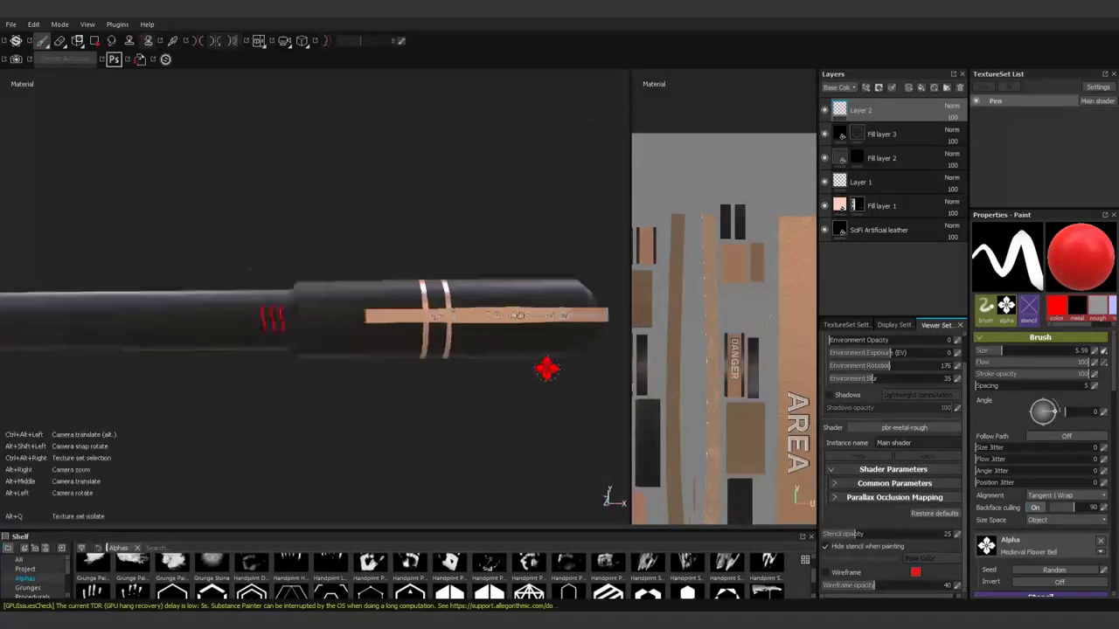
scroll(332, 319, "up", 1)
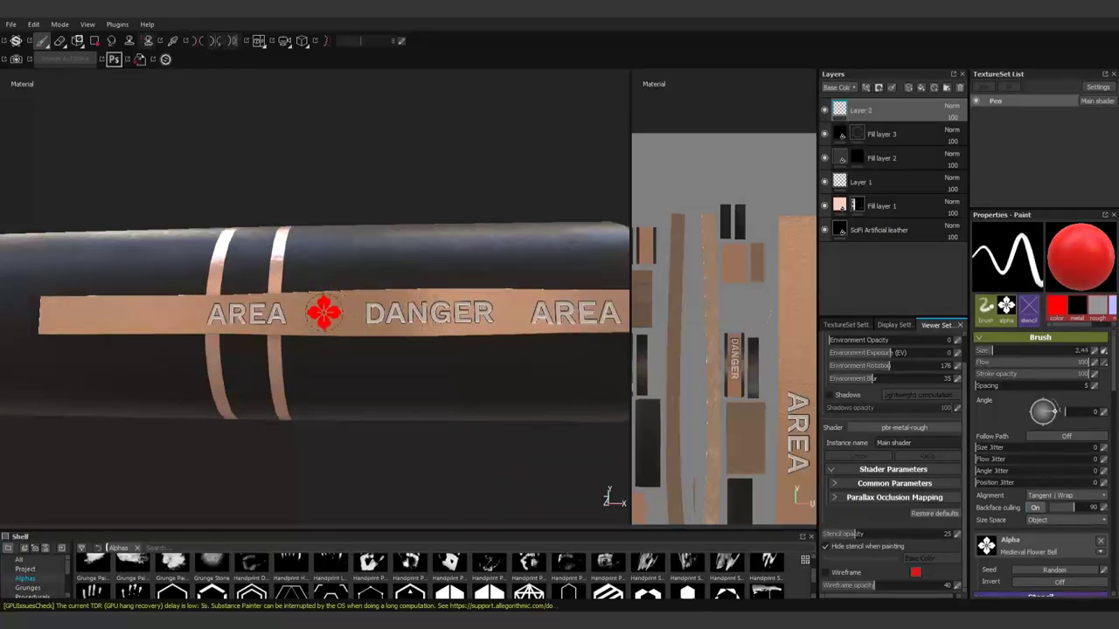
left_click_drag(342, 497, 300, 412, "alt")
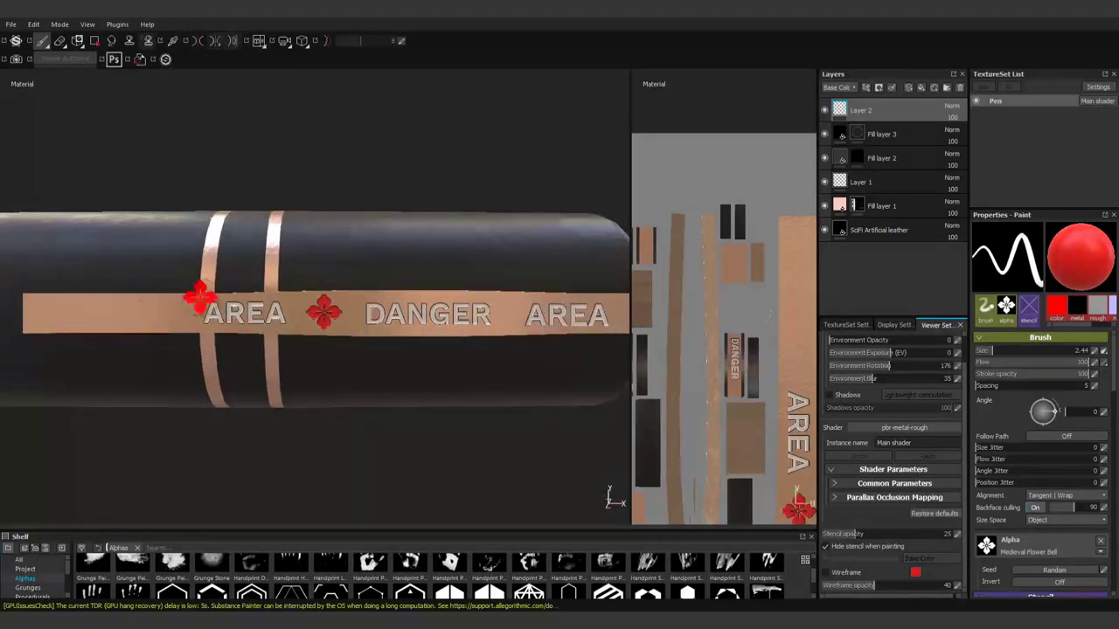
left_click_drag(474, 436, 478, 360, "alt")
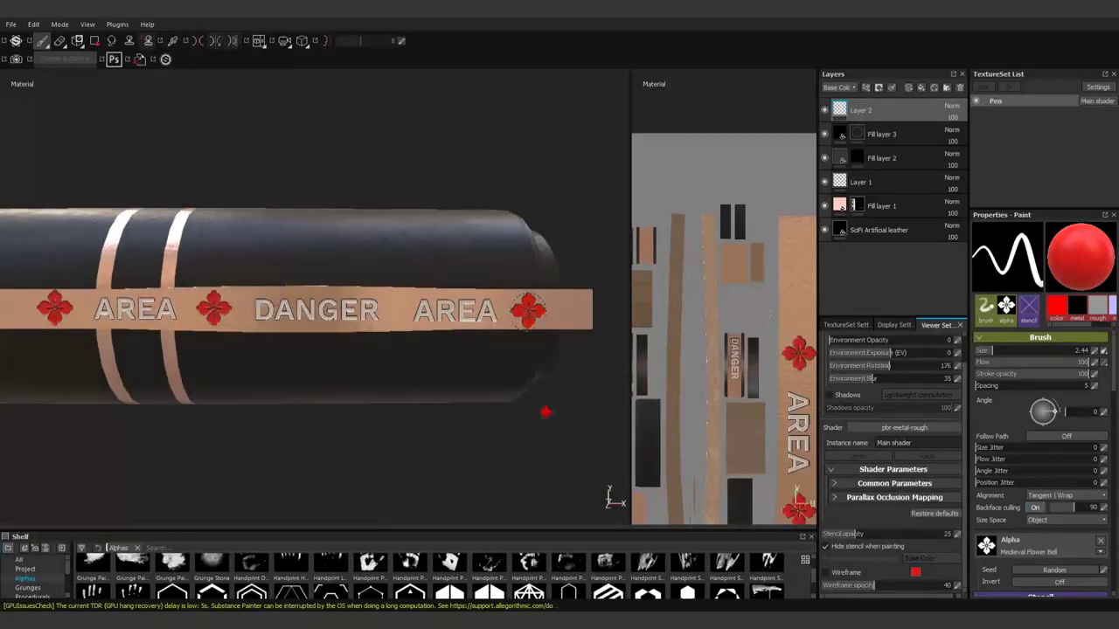
left_click_drag(546, 411, 261, 335, "alt")
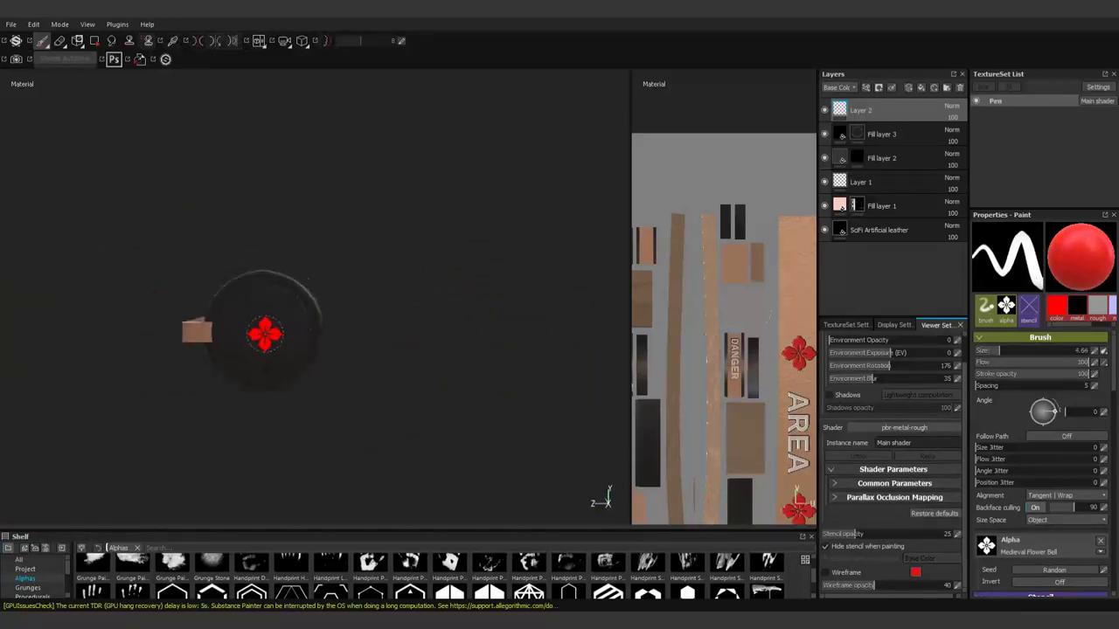
mouse_move(347, 429)
left_mouse_down("alt")
mouse_move(363, 341)
mouse_move(263, 437)
left_mouse_up("alt")
left_click(856, 206)
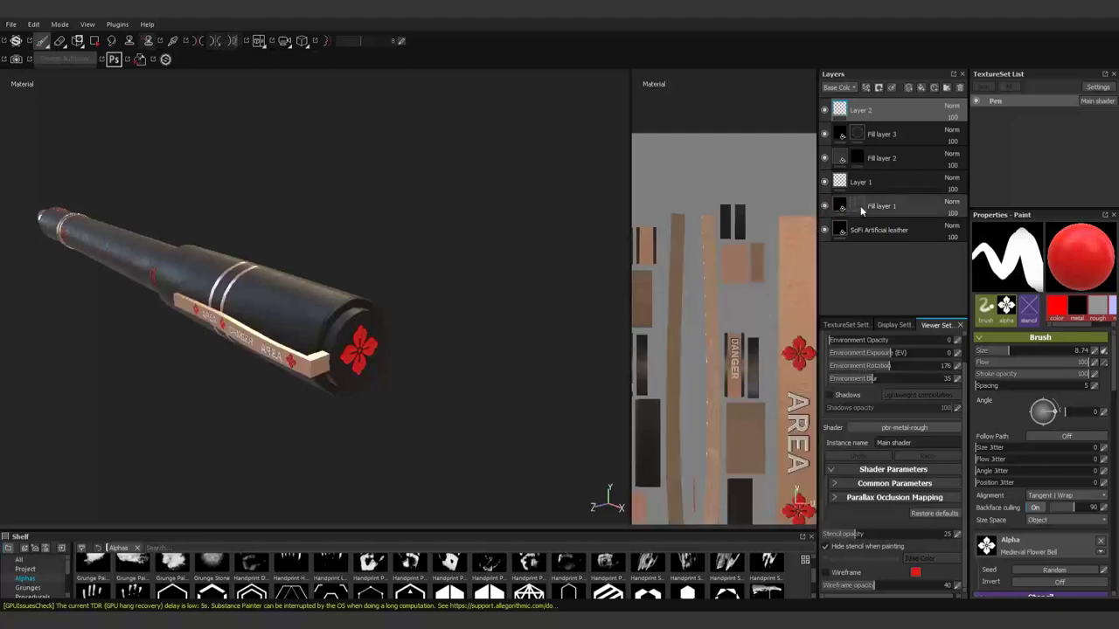
Try polygon fill on the flower cap end, then return to the brush tool
key("4")
right_click_drag(258, 442, 978, 283, "alt")
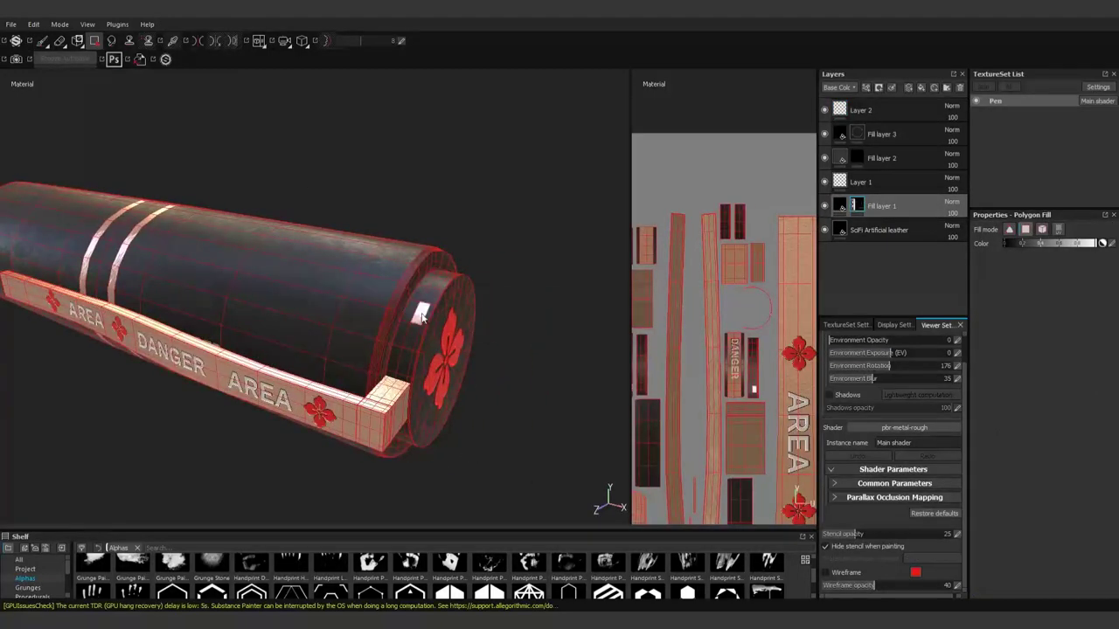
mouse_move(409, 353)
left_mouse_down("alt")
mouse_move(518, 539)
mouse_move(444, 369)
left_mouse_up("alt")
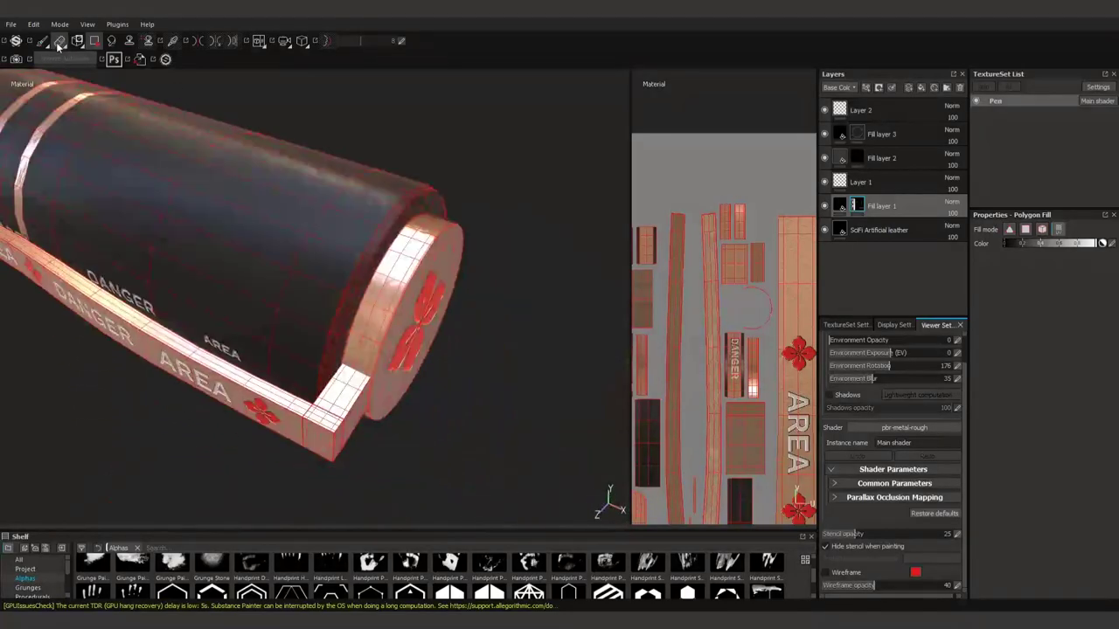
key("1")
mouse_move(444, 369)
right_mouse_down("alt")
mouse_move(268, 394)
mouse_move(620, 341)
right_mouse_up("alt")
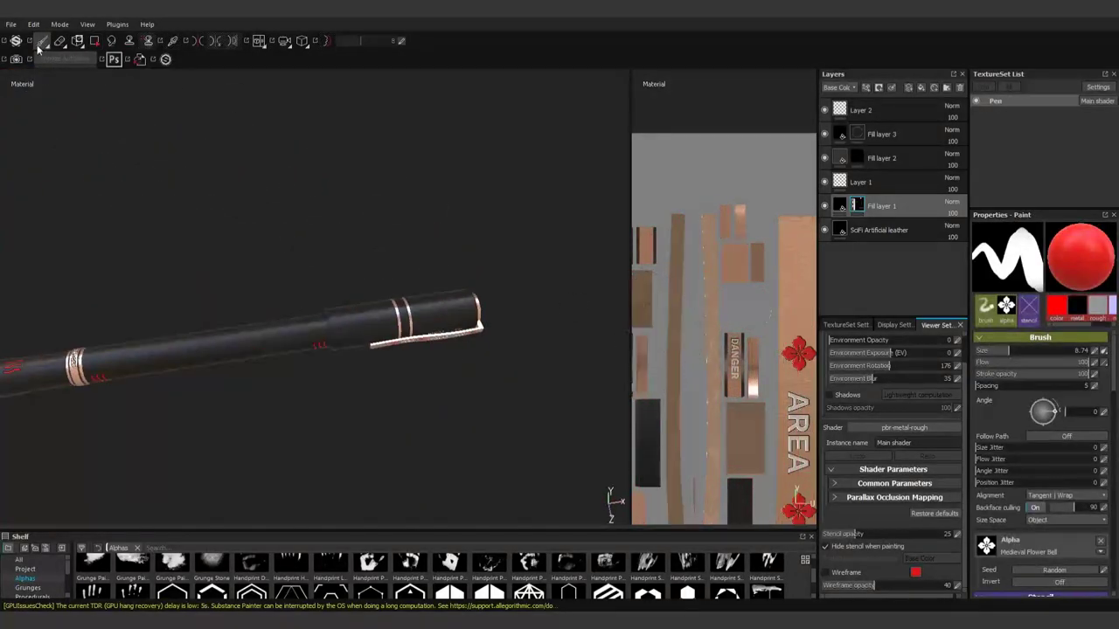
Switch to the 3D-only view, rotate the environment to 58, and line the pen up side-on
left_click(259, 41)
left_click_drag(364, 195, 561, 289, "alt")
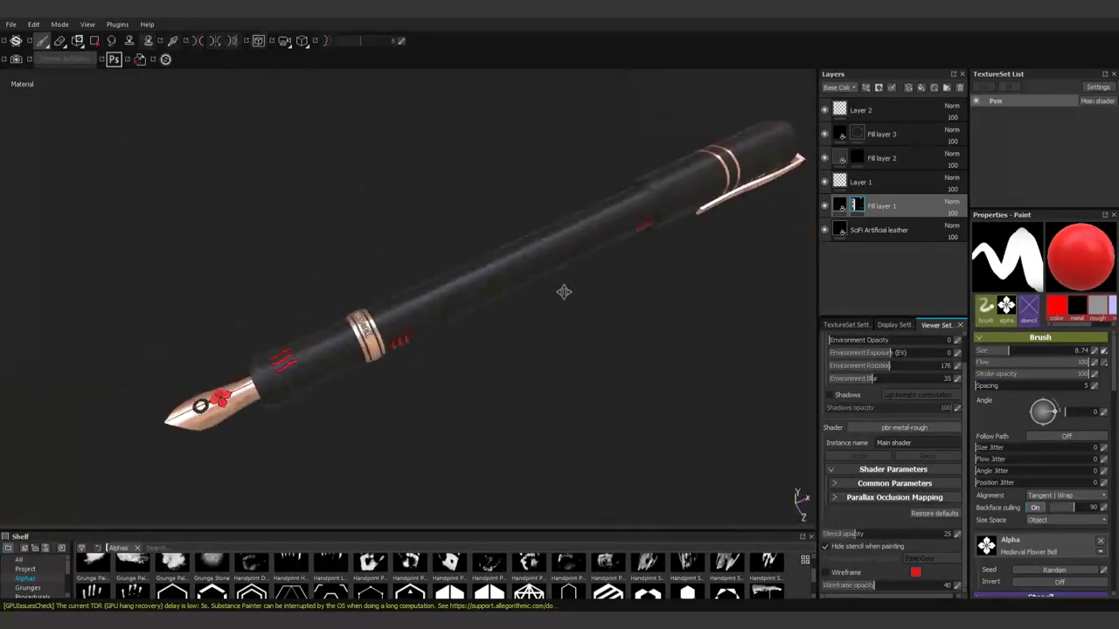
mouse_move(562, 289)
right_mouse_down("shift")
mouse_move(632, 285)
mouse_move(561, 299)
right_mouse_up("shift")
left_click_drag(562, 299, 575, 377, "alt+shift")
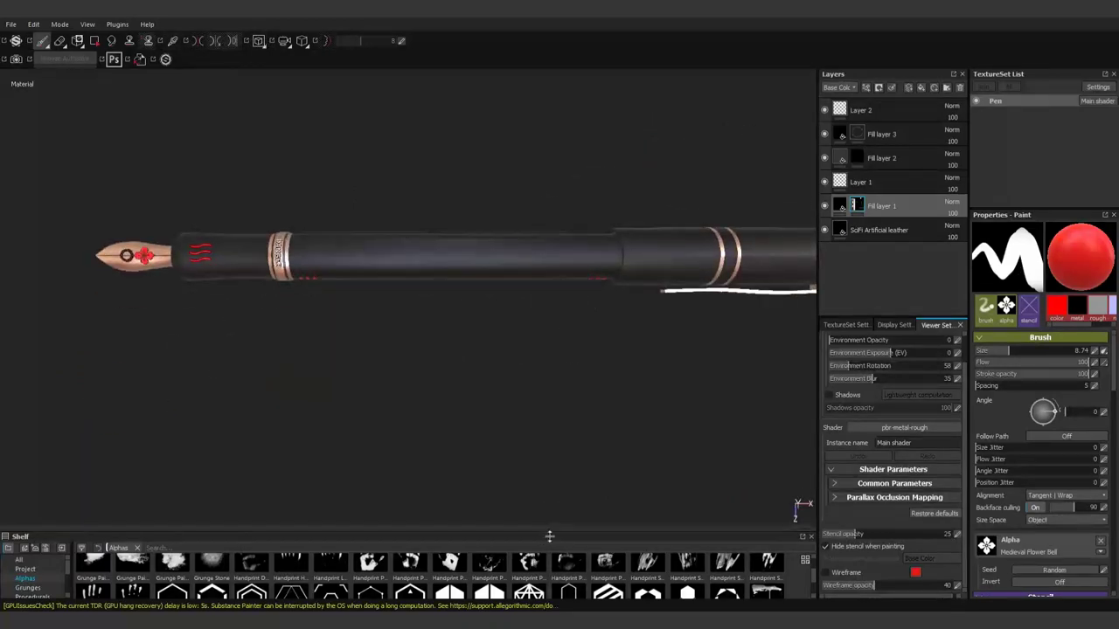
left_click_drag(549, 536, 549, 252)
Pick the Stitches 1 brush from the shelf's Brushes and select Layer 2
scroll(350, 393, "down", 5)
scroll(349, 393, "down", 5)
left_click(26, 352)
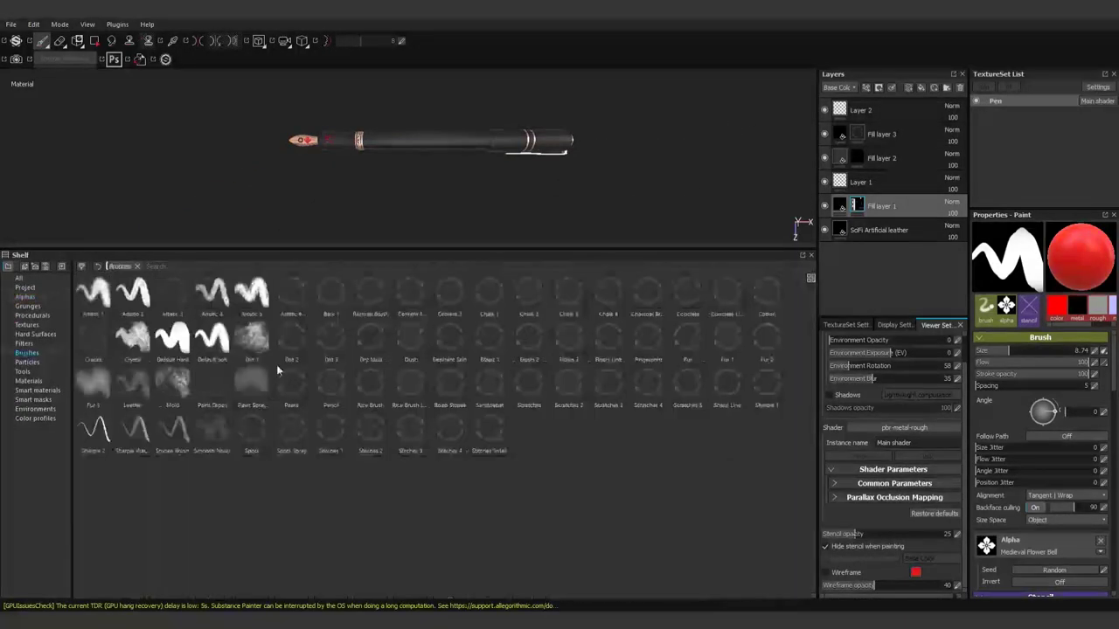
left_click(330, 428)
left_click_drag(510, 252, 510, 519)
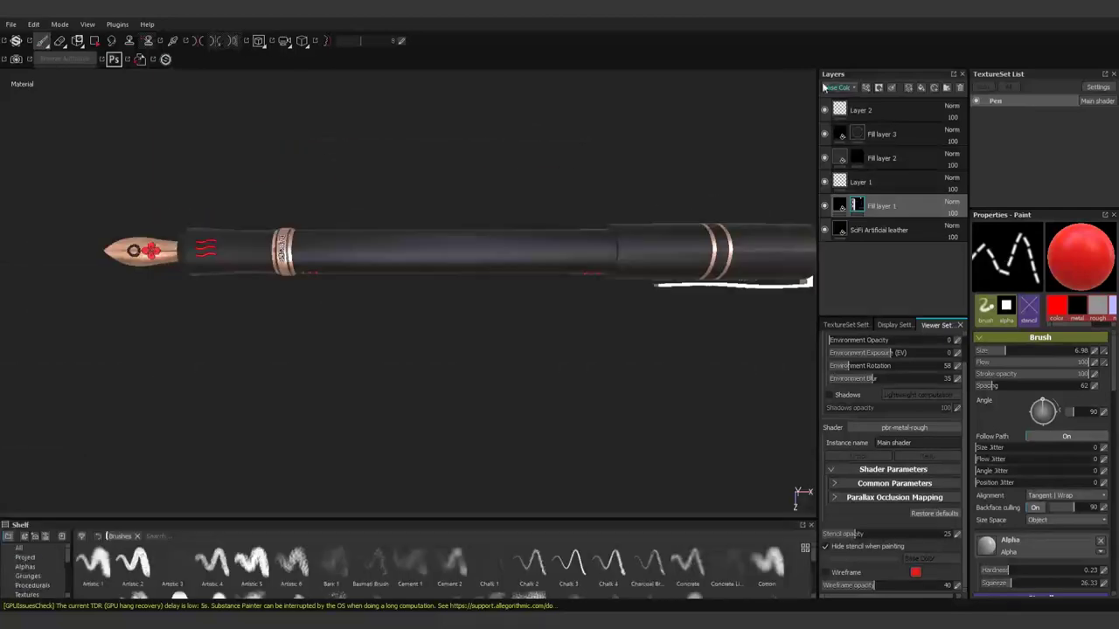
left_click(860, 110)
Paint a straight dashed stitch line down the length of the barrel
left_click_drag(399, 525, 398, 362)
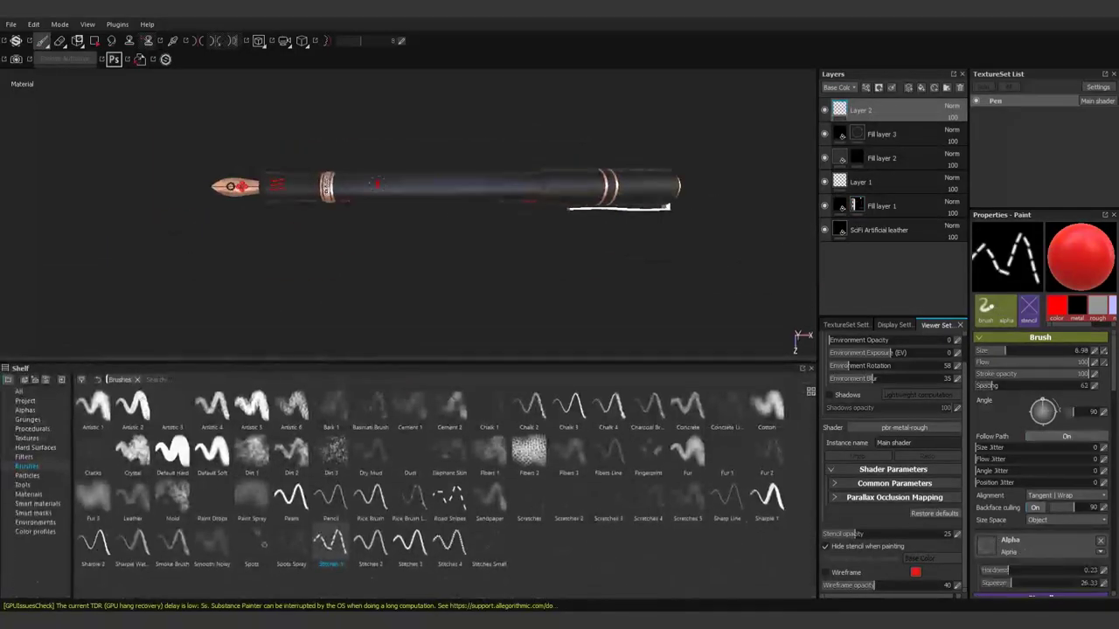
scroll(1001, 461, "down", 3)
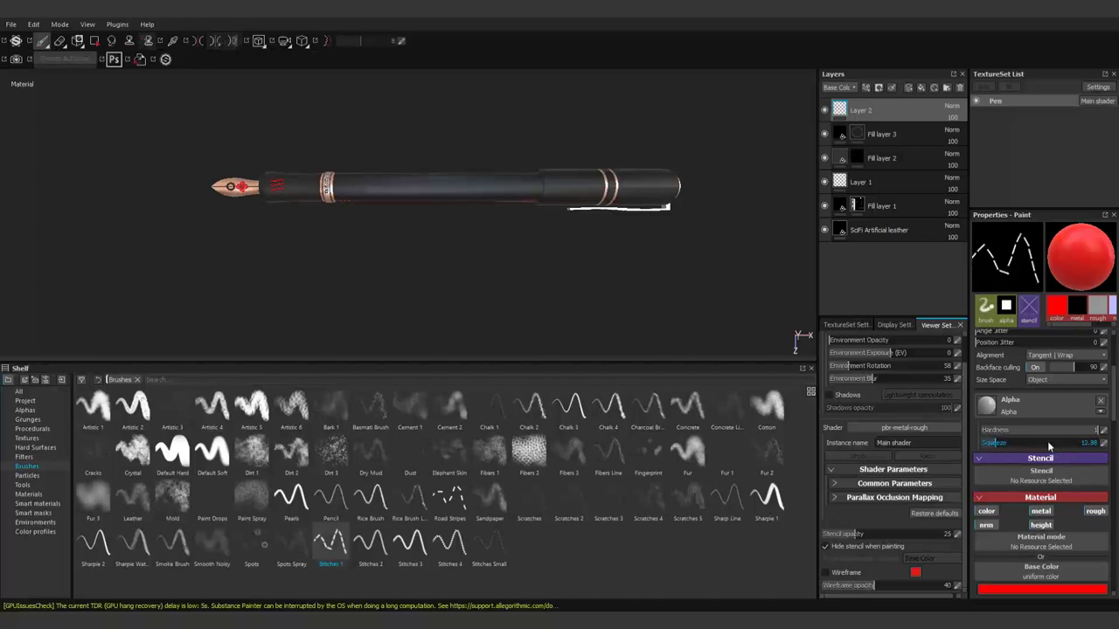
scroll(1047, 442, "up", 2)
scroll(998, 386, "up", 1)
left_click_drag(651, 369, 651, 530)
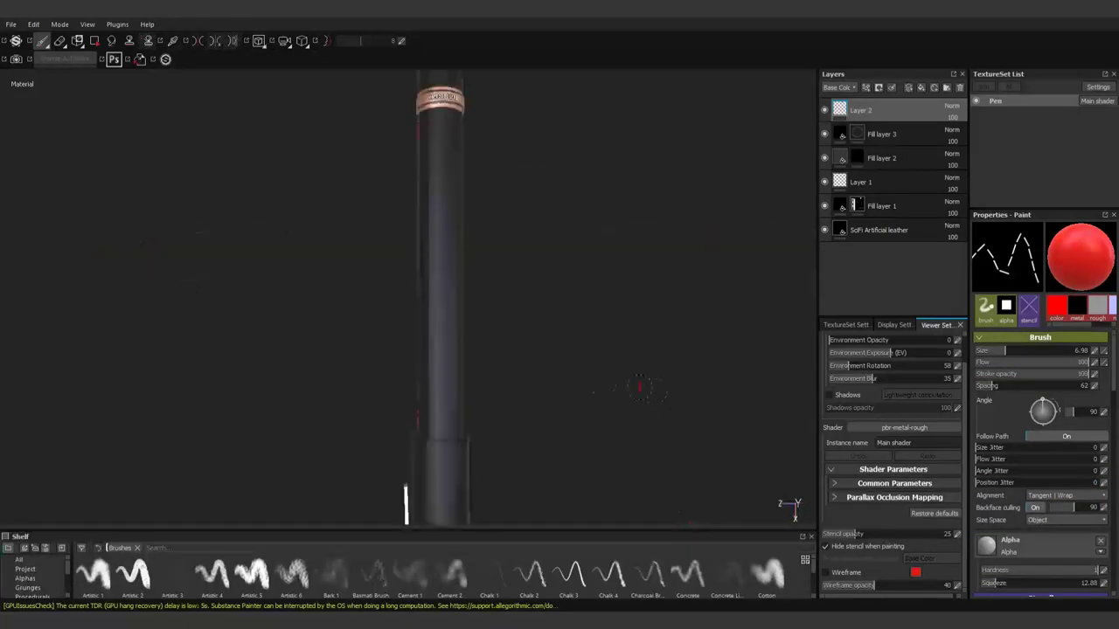
mouse_move(527, 440)
left_mouse_down("alt")
mouse_move(469, 276)
mouse_move(589, 345)
mouse_move(691, 429)
left_mouse_up("alt")
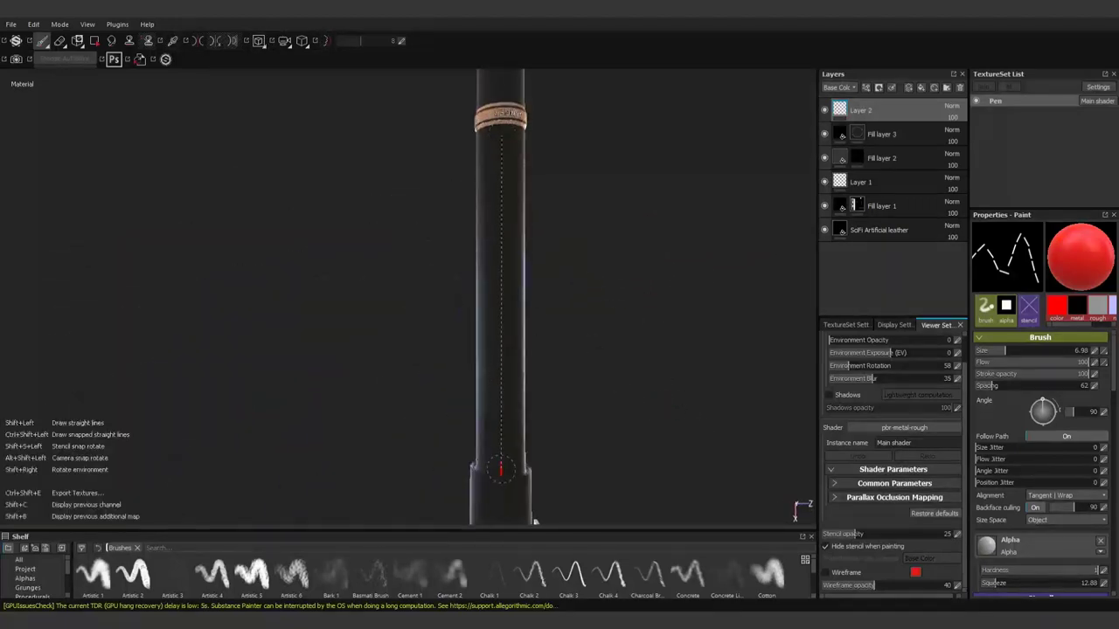
mouse_move(535, 522)
left_mouse_down("alt")
mouse_move(544, 474)
mouse_move(382, 103)
mouse_move(638, 378)
mouse_move(589, 388)
mouse_move(577, 489)
mouse_move(589, 307)
left_mouse_up("alt")
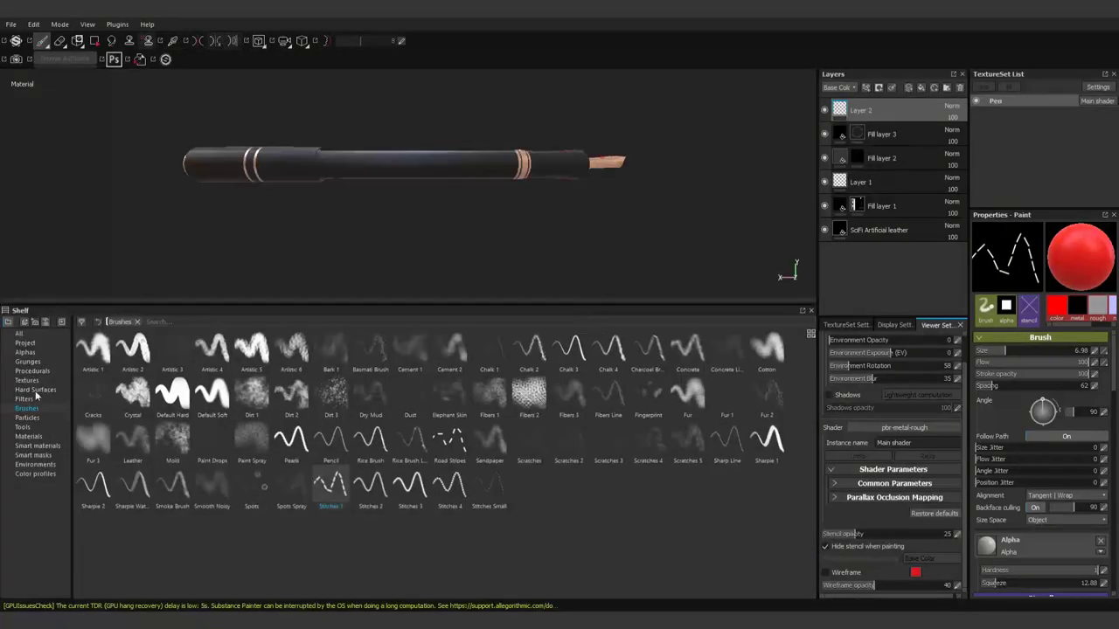
Switch the shelf to Alphas and choose Lines Wave as the stamp shape
left_click(26, 352)
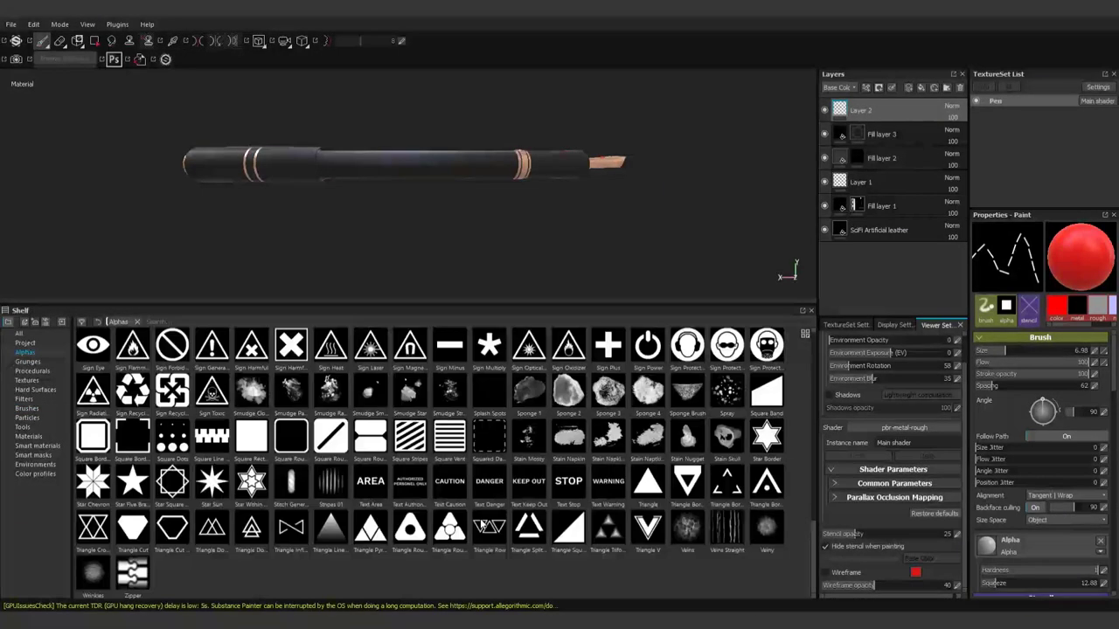
scroll(469, 505, "up", 2)
scroll(463, 494, "down", 3)
scroll(450, 472, "down", 2)
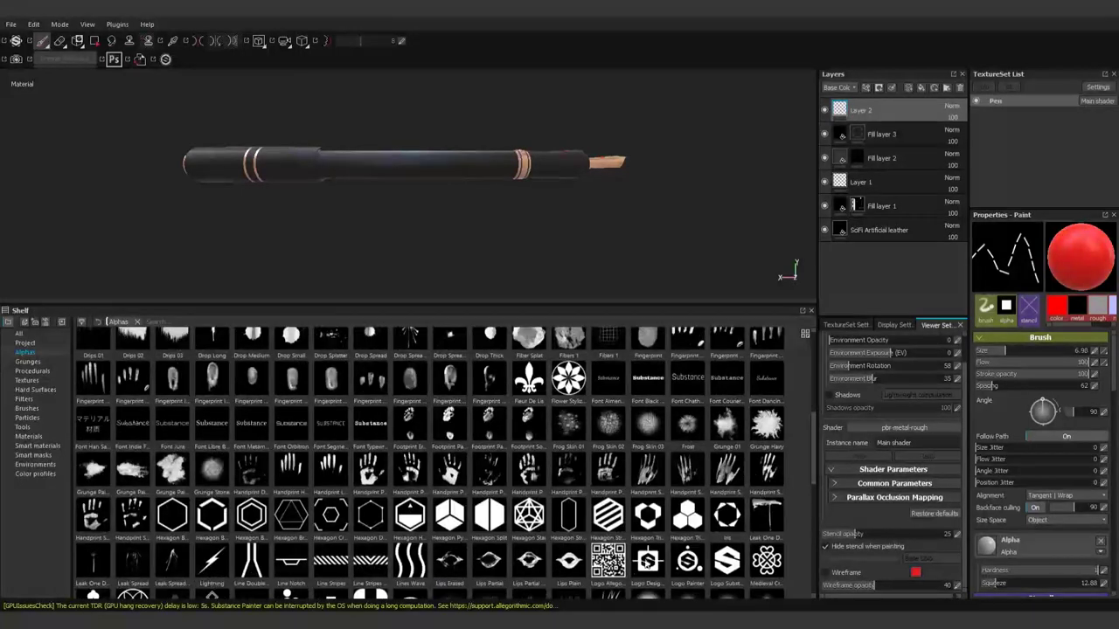
scroll(431, 443, "down", 3)
left_click(411, 418)
left_click_drag(457, 307, 457, 530)
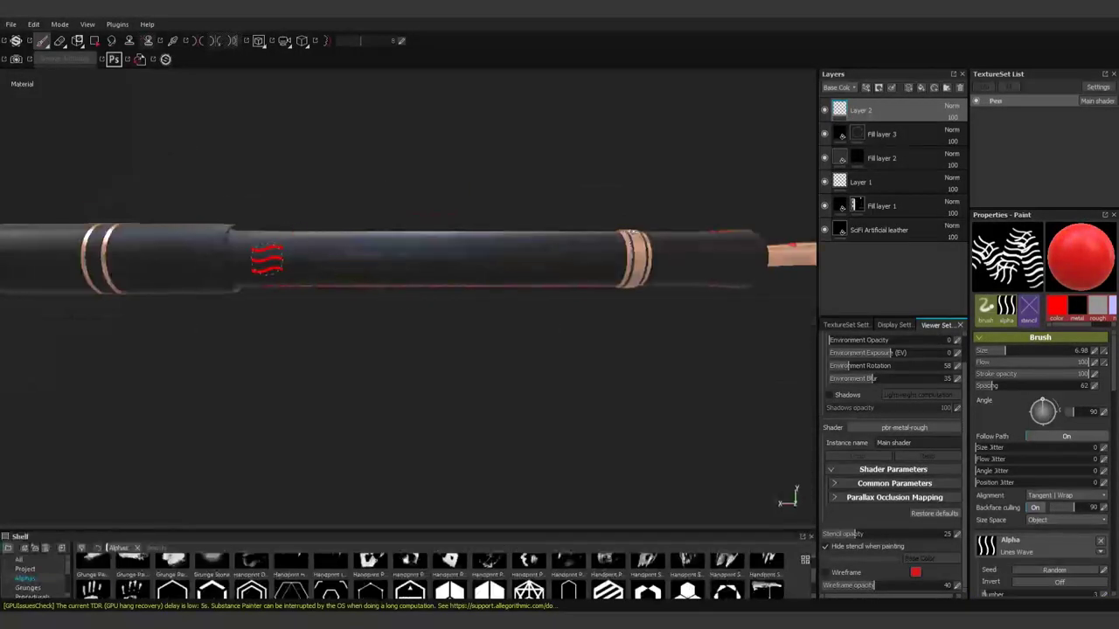
Orbit around the barrel and DANGER band, stamping red wave marks at several spots
left_click_drag(490, 457, 469, 357, "alt")
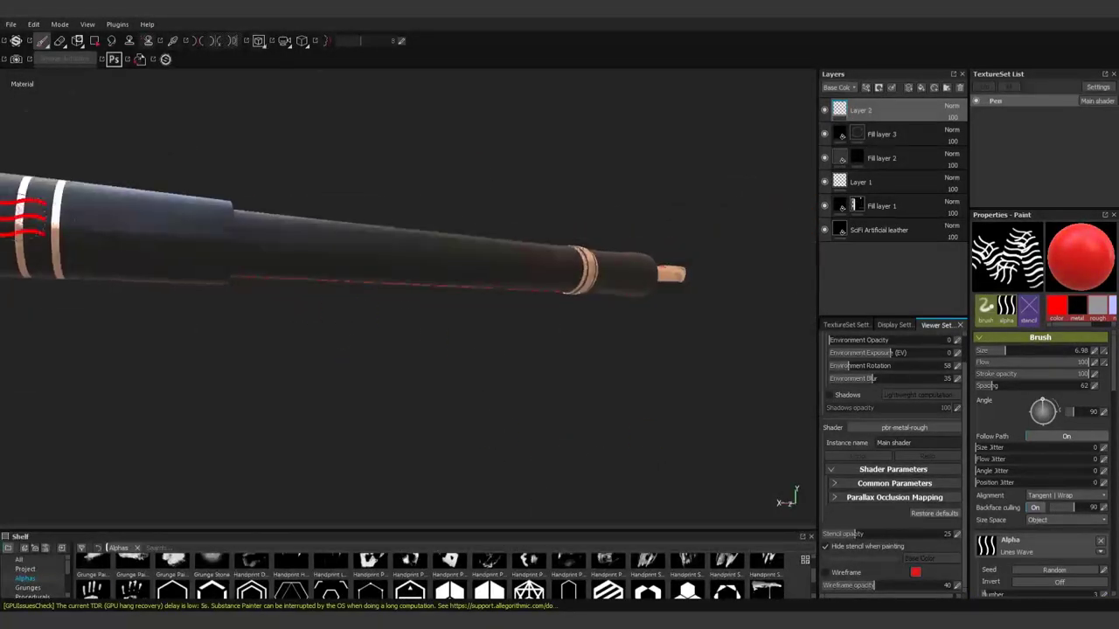
mouse_move(27, 215)
left_mouse_down("alt")
mouse_move(656, 204)
mouse_move(620, 245)
mouse_move(662, 305)
mouse_move(573, 76)
mouse_move(603, 394)
mouse_move(624, 447)
mouse_move(708, 354)
left_mouse_up("alt")
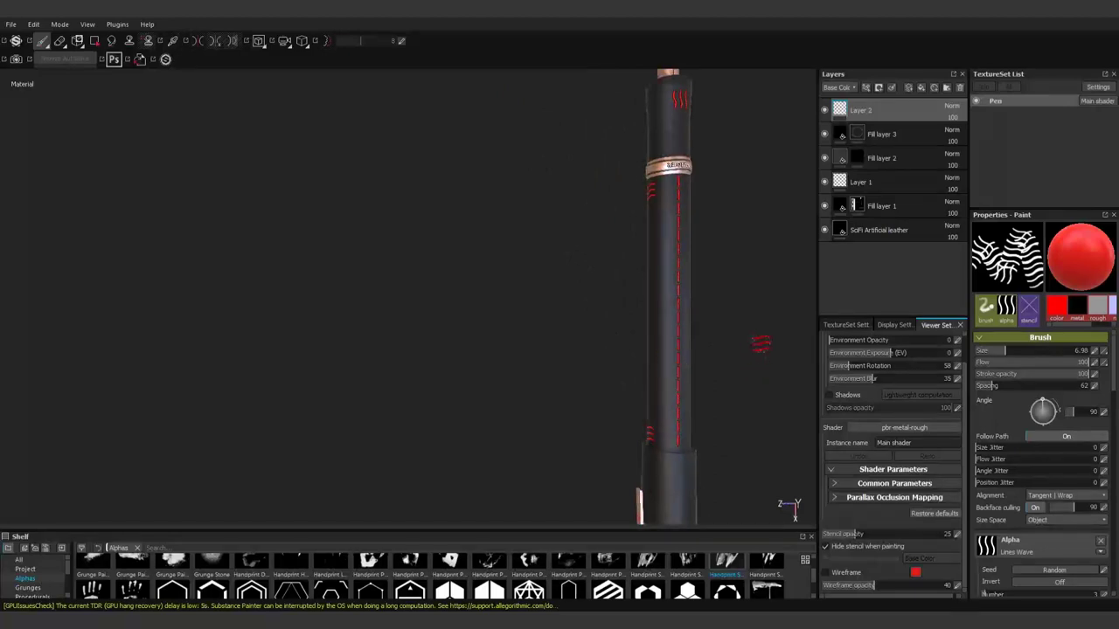
left_click_drag(783, 350, 751, 270, "alt")
mouse_move(746, 310)
left_mouse_down("alt")
mouse_move(694, 324)
mouse_move(720, 527)
mouse_move(626, 393)
mouse_move(777, 172)
mouse_move(673, 425)
mouse_move(556, 430)
left_mouse_up("alt")
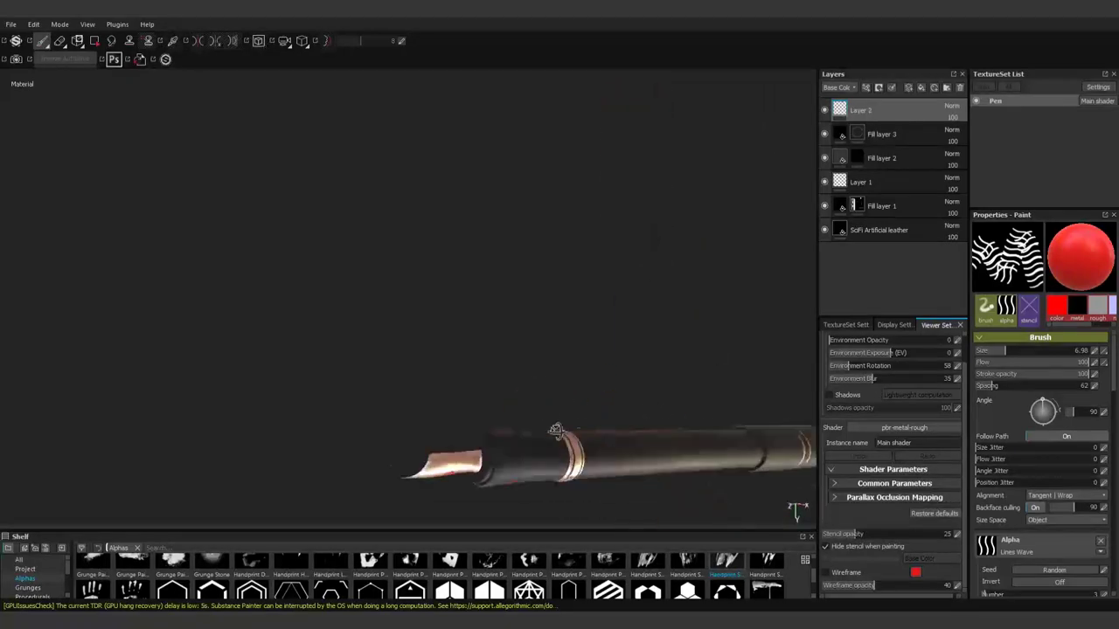
middle_click_drag(723, 429, 431, 331, "alt")
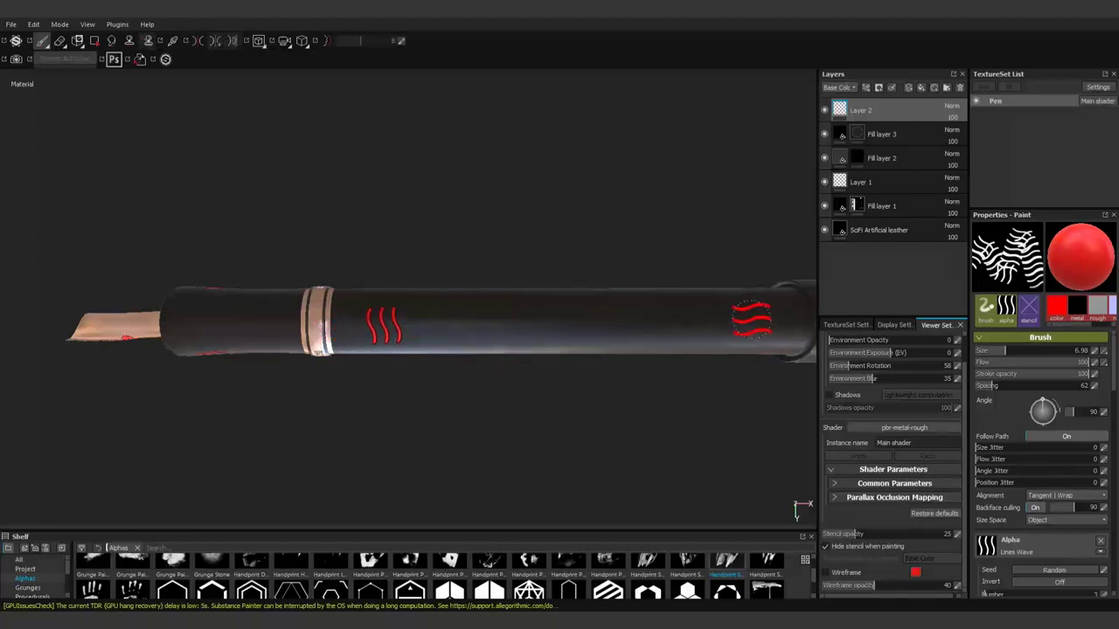
mouse_move(760, 324)
left_mouse_down("alt")
mouse_move(690, 464)
mouse_move(544, 483)
left_mouse_up("alt")
Return to the brush, rotate the environment, and tilt the pen diagonally with the nib lower left
left_click(98, 41)
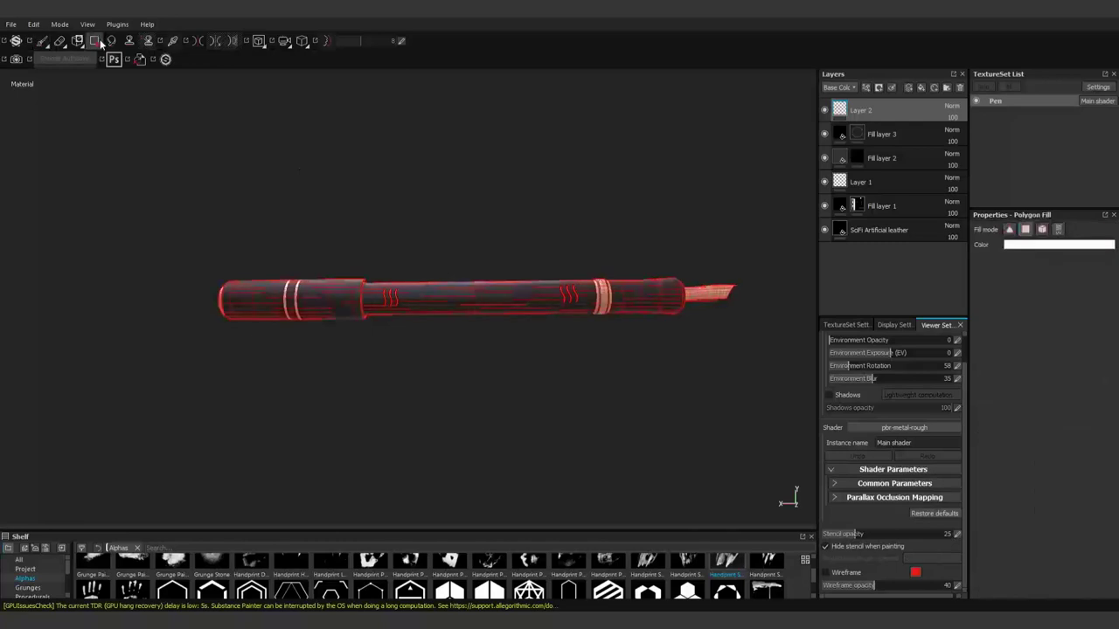
key("1")
mouse_move(440, 379)
left_mouse_down("alt")
mouse_move(584, 387)
mouse_move(530, 385)
left_mouse_up("alt")
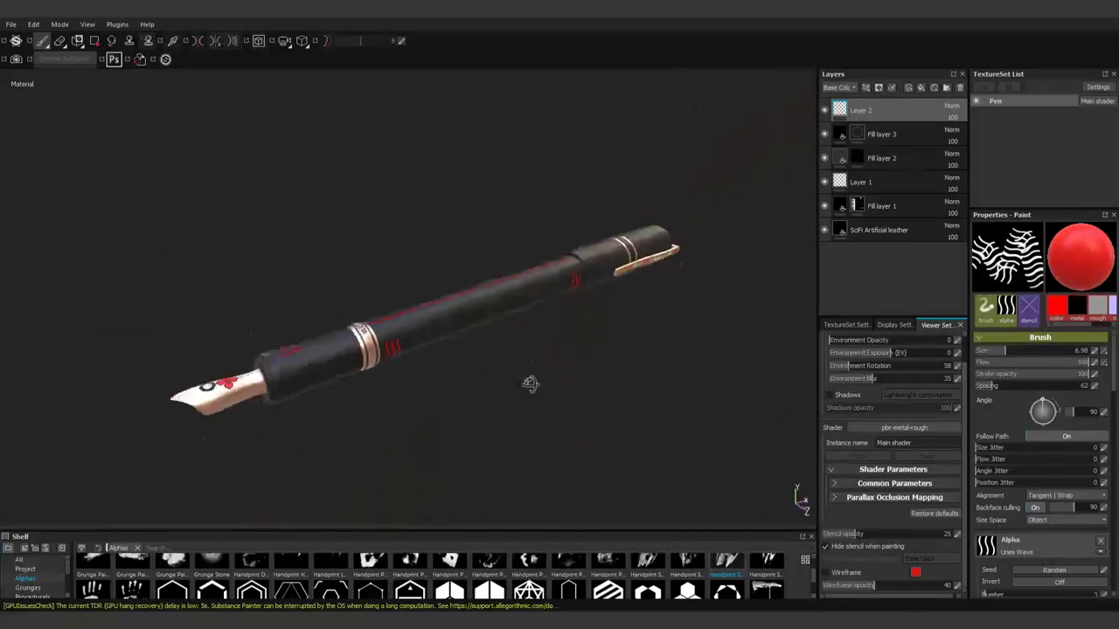
right_click_drag(530, 385, 542, 411, "shift")
mouse_move(542, 411)
left_mouse_down("alt")
mouse_move(562, 449)
mouse_move(499, 375)
mouse_move(635, 165)
mouse_move(512, 300)
mouse_move(644, 391)
mouse_move(716, 354)
left_mouse_up("alt")
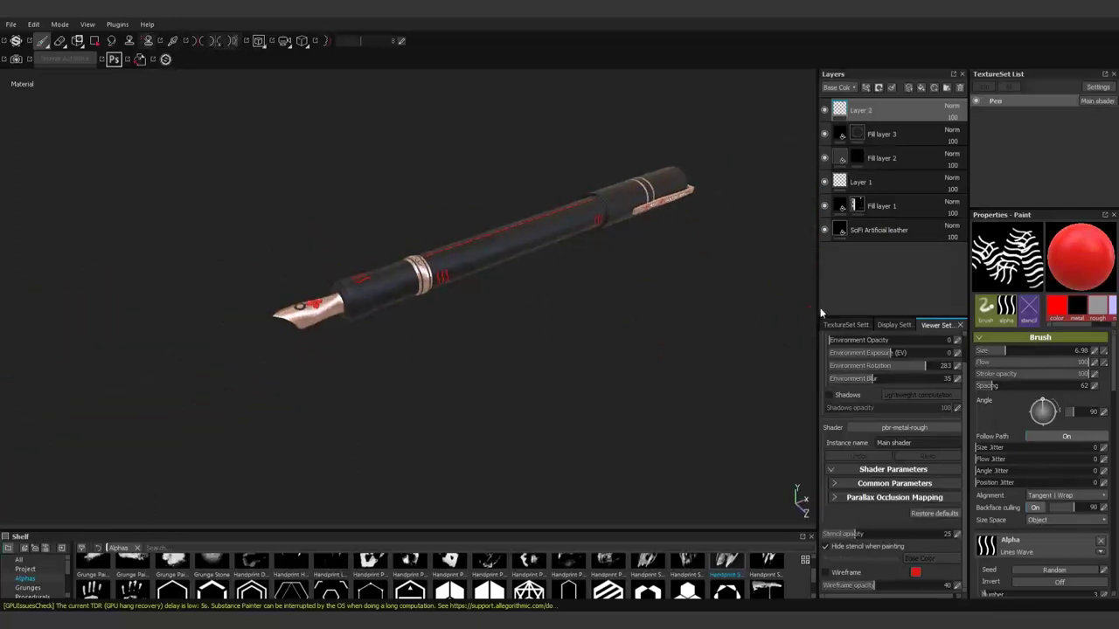
mouse_move(809, 306)
left_mouse_down("alt")
mouse_move(492, 374)
mouse_move(524, 370)
mouse_move(512, 337)
mouse_move(536, 313)
mouse_move(667, 384)
mouse_move(618, 373)
left_mouse_up("alt")
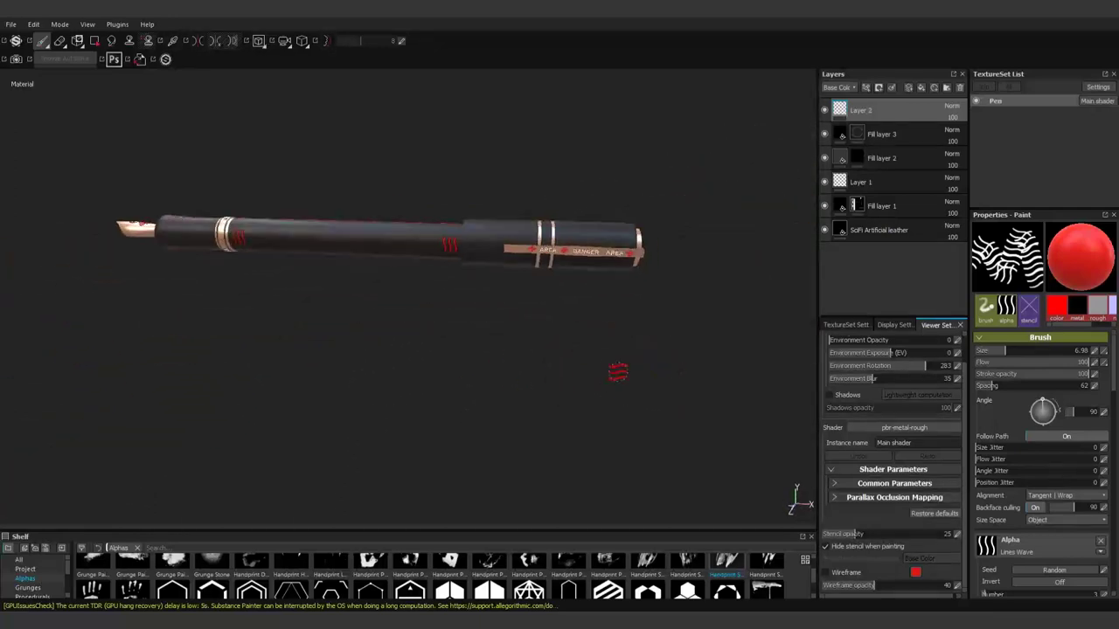
left_click_drag(620, 262, 564, 562, "alt")
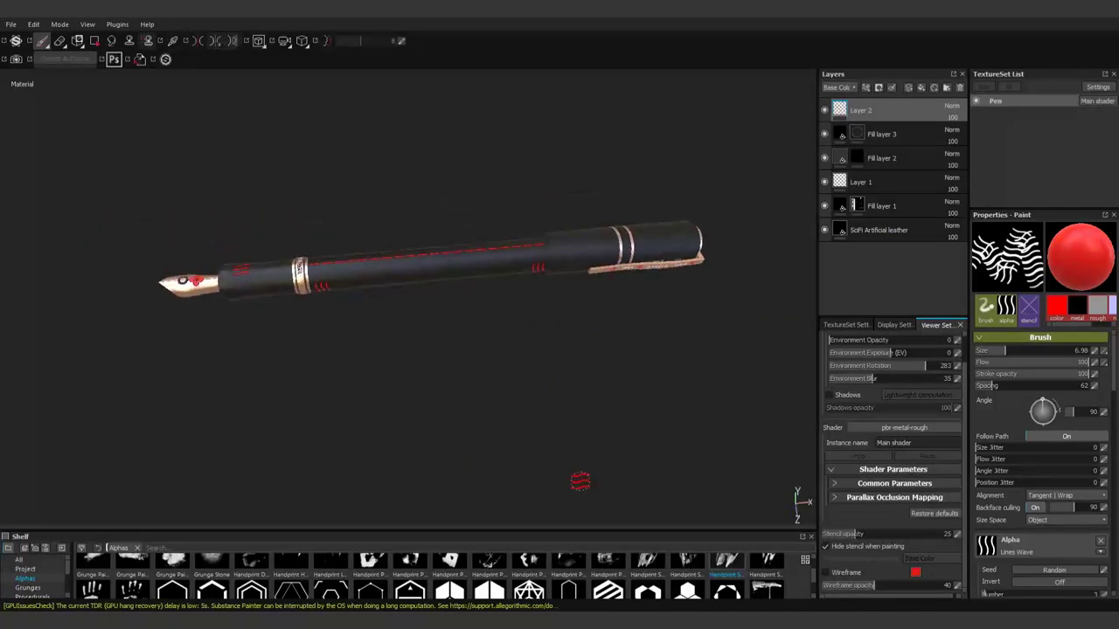
left_click_drag(581, 481, 627, 315, "alt")
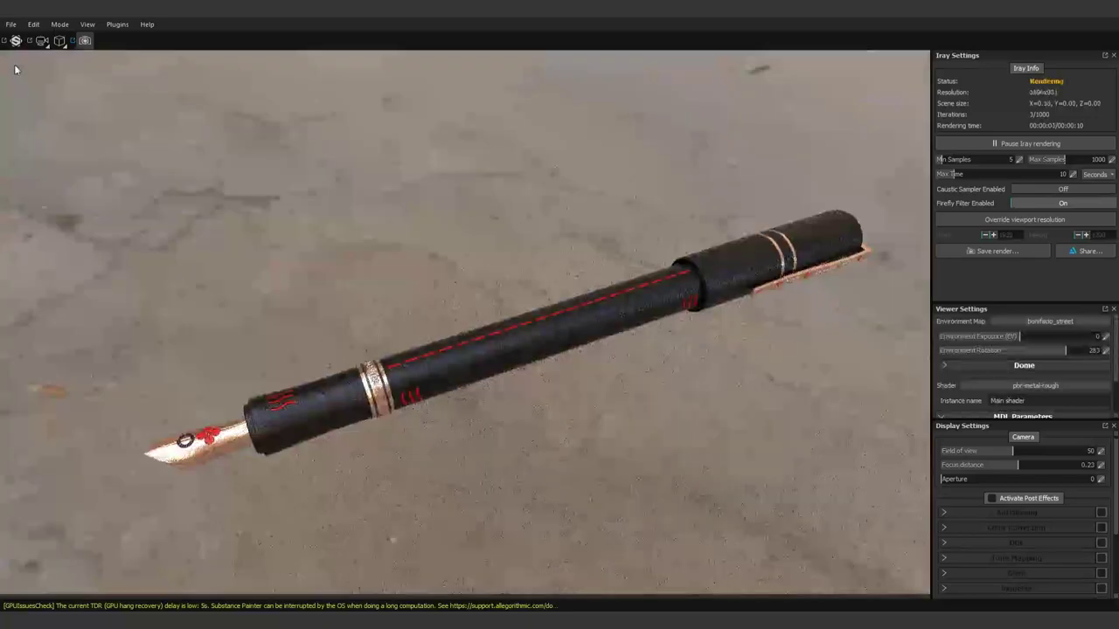
Light the Iray render with studio_02 and set the Max Time limit to 10 minutes
left_click_drag(567, 400, 574, 385, "alt")
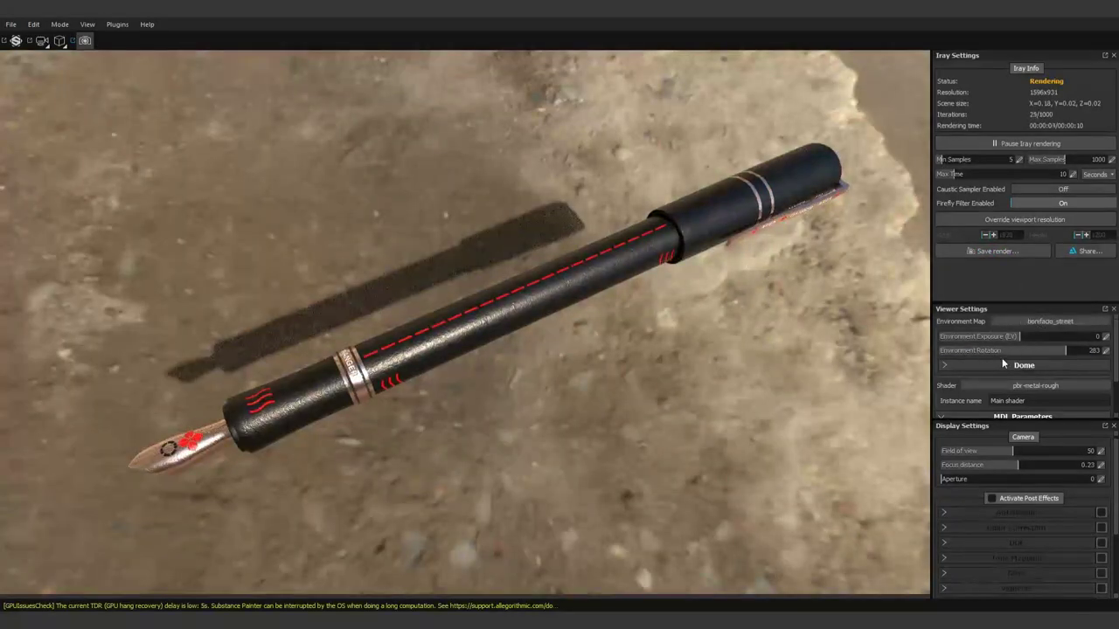
scroll(1058, 323, "down", 1)
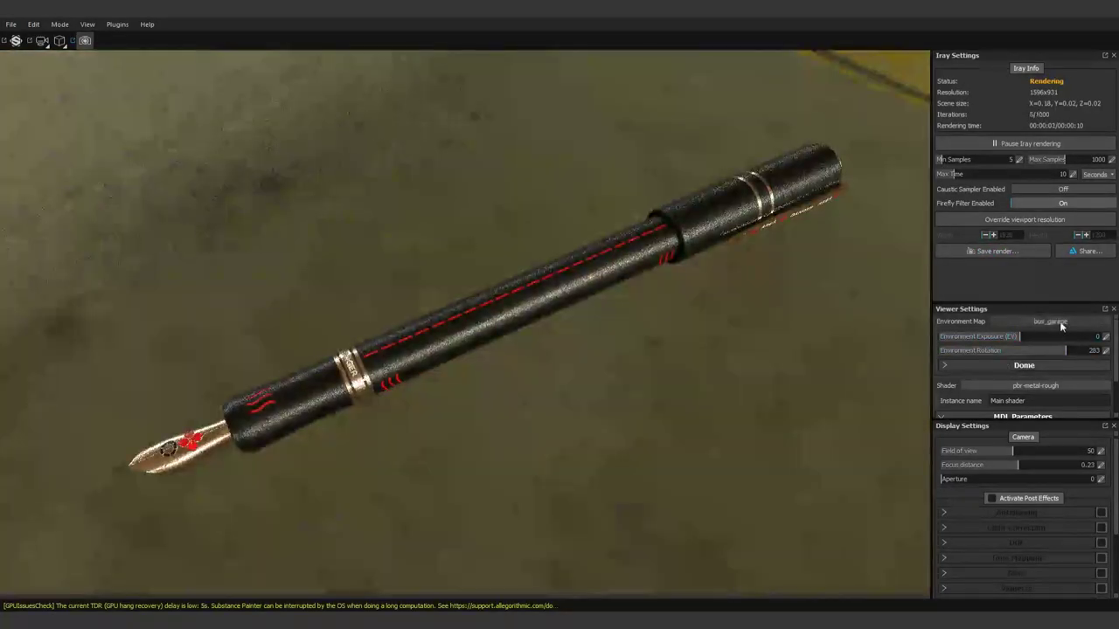
scroll(1058, 324, "down", 1)
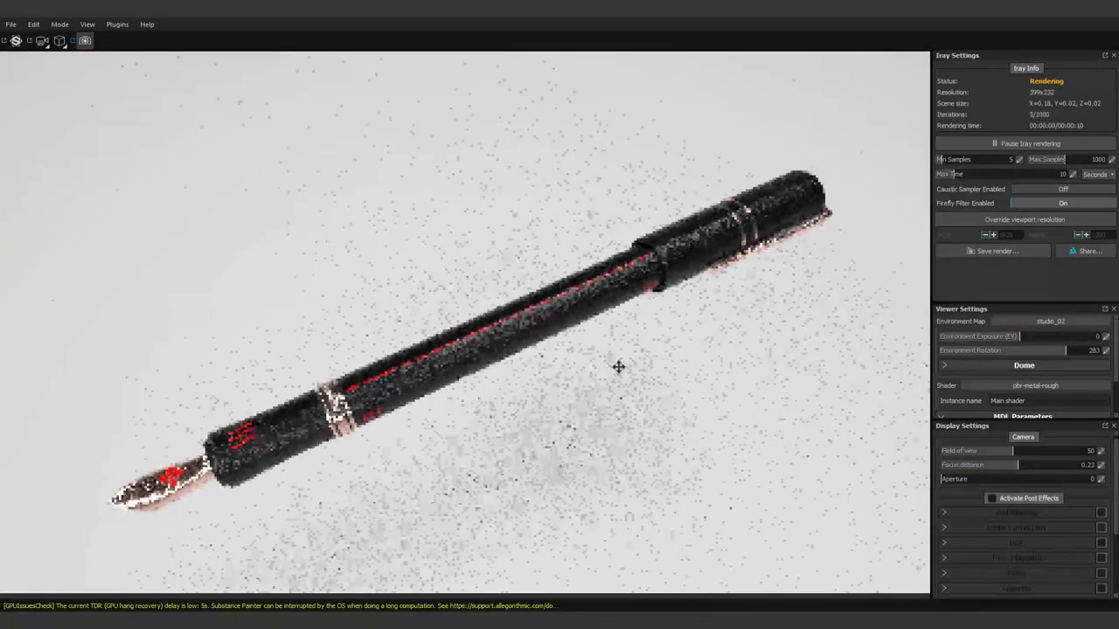
mouse_move(614, 364)
left_mouse_down("alt")
mouse_move(638, 366)
mouse_move(644, 382)
left_mouse_up("alt")
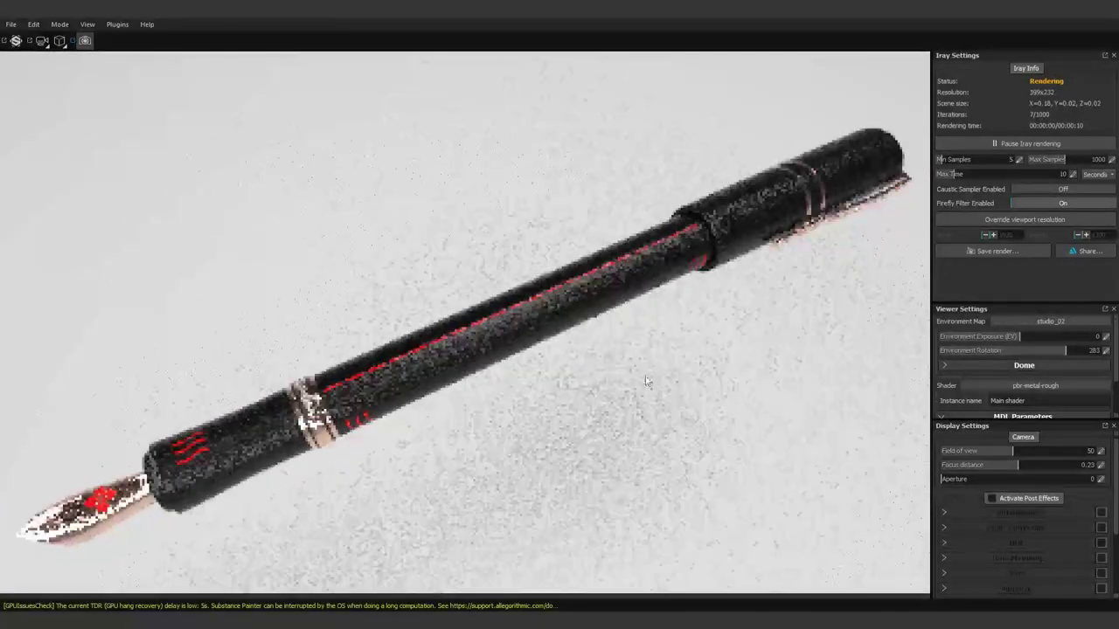
left_click(1095, 174)
left_click(1097, 187)
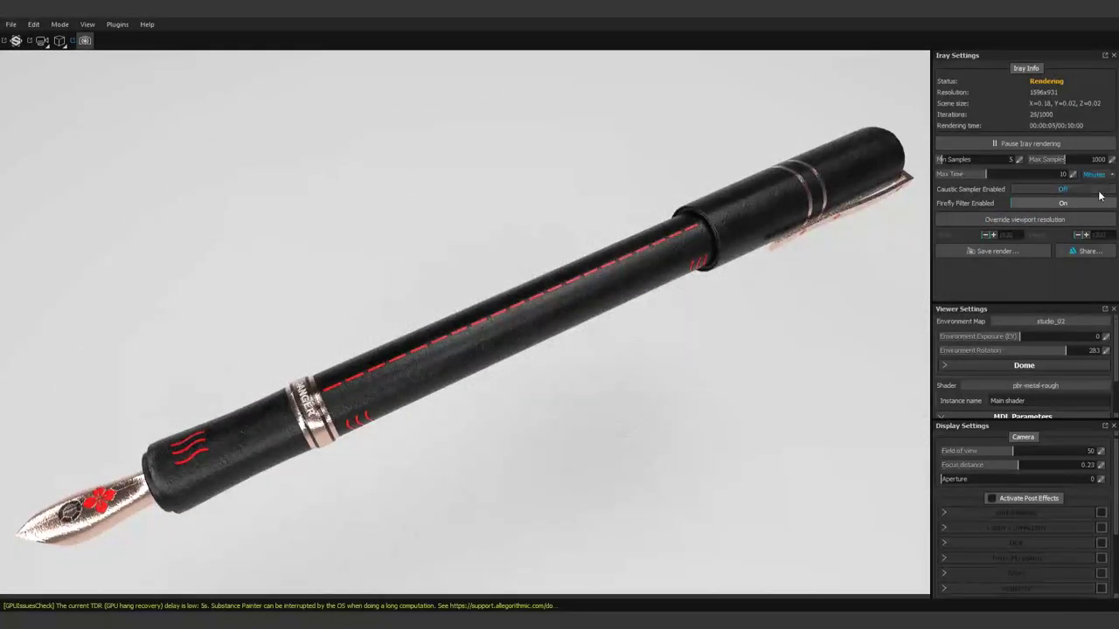